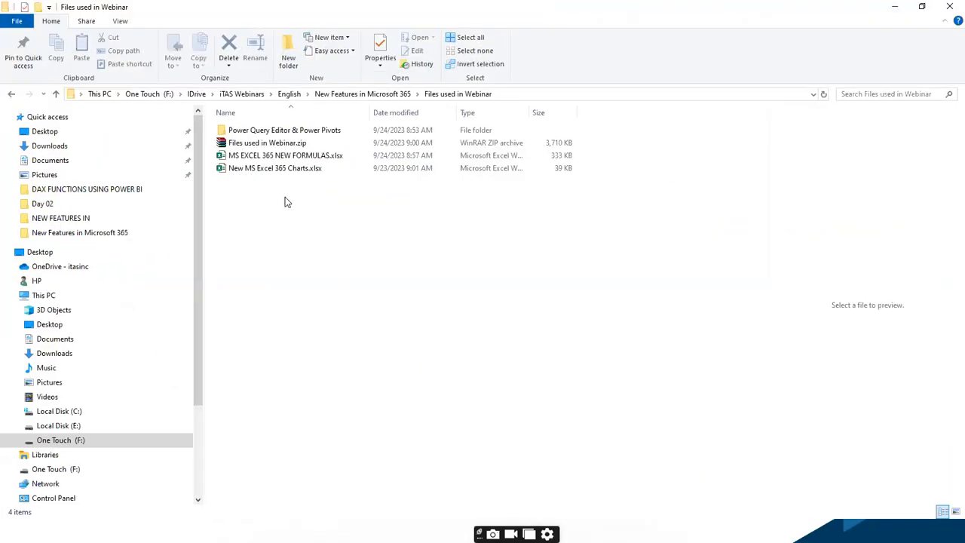
Open the workbook MS EXCEL 365 NEW FORMULAS.xlsx in Excel, maximize its window and look through the formula list
double_click(275, 156)
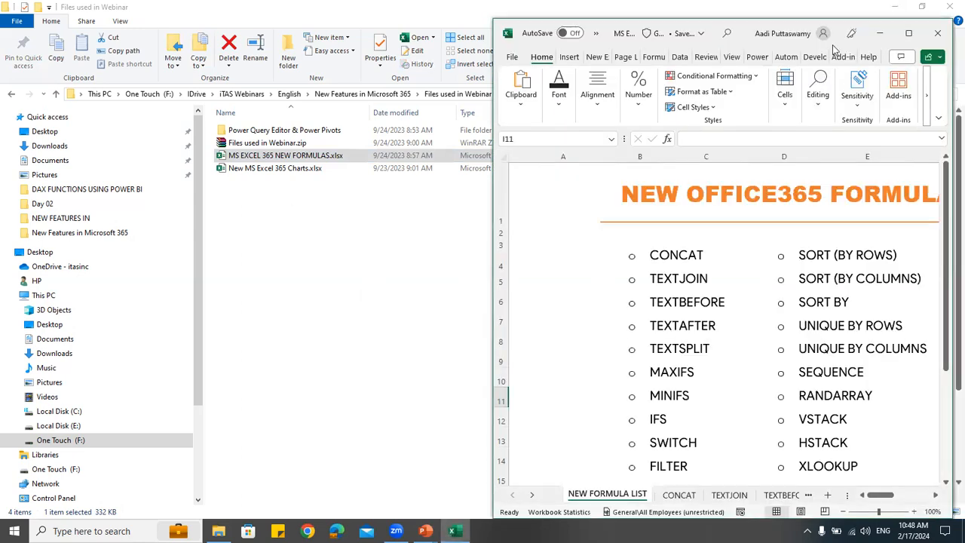
click(910, 35)
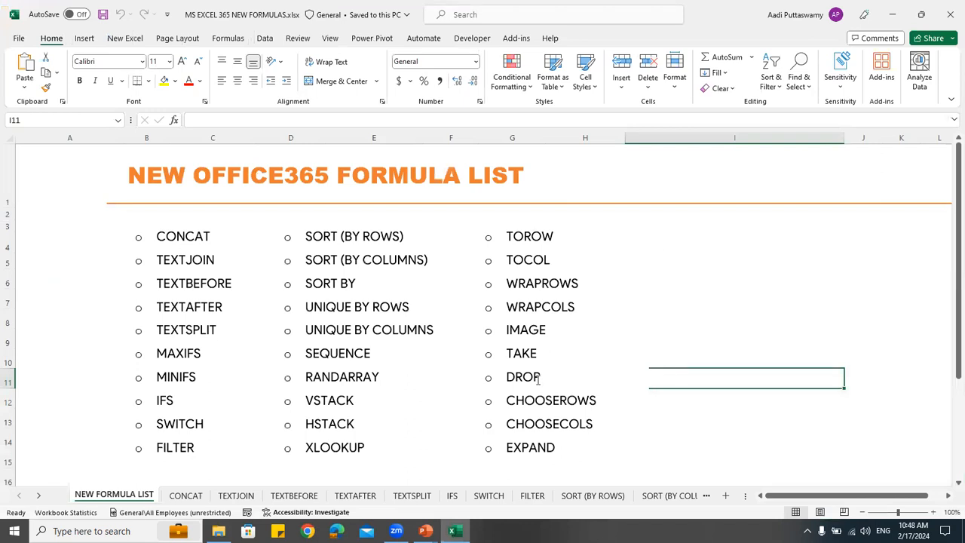
scroll(486, 371, down, 3)
scroll(486, 371, up, 3)
On the CONCAT sheet, enter =CONCATENATE(C7,C8,C9,C10,C11) in cell E7 to join the first five group names
click(186, 497)
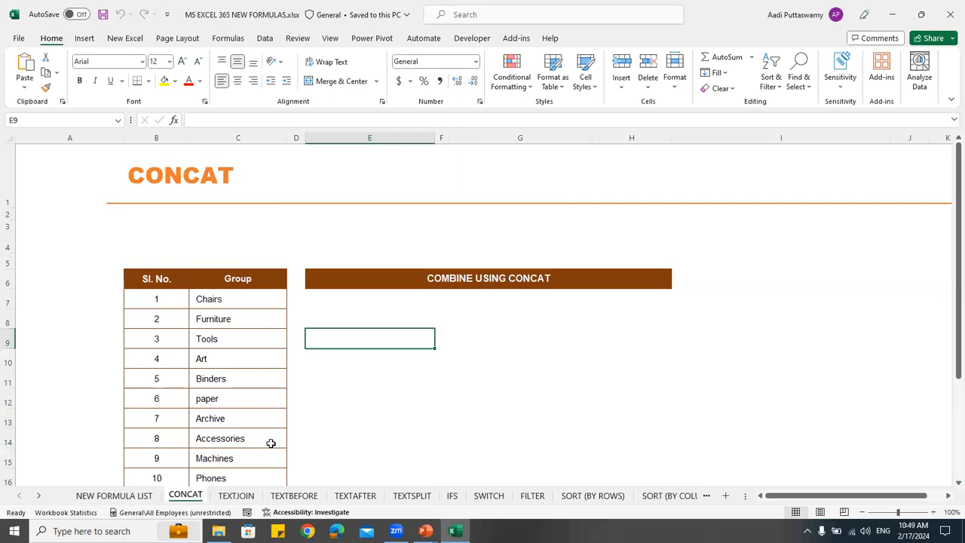
click(319, 302)
scroll(573, 244, down, 2)
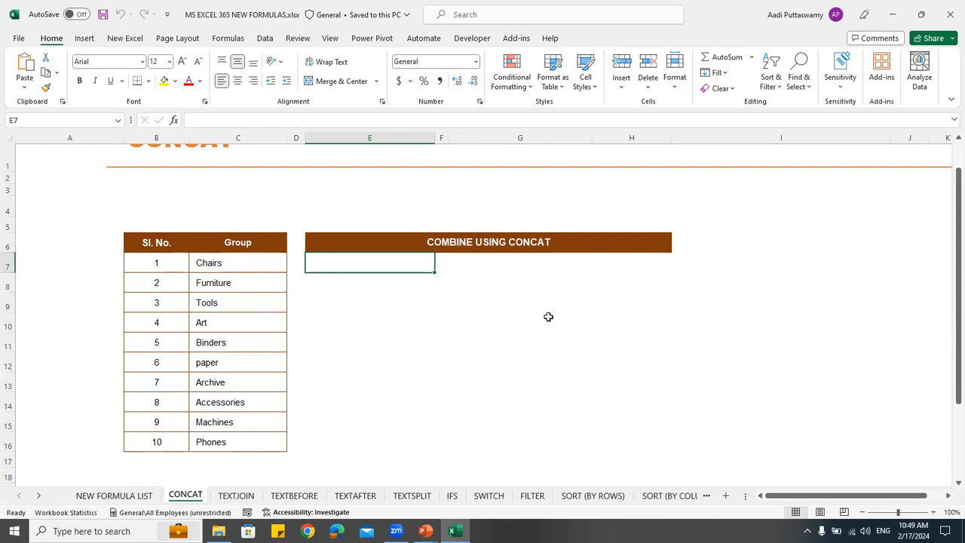
text(=)
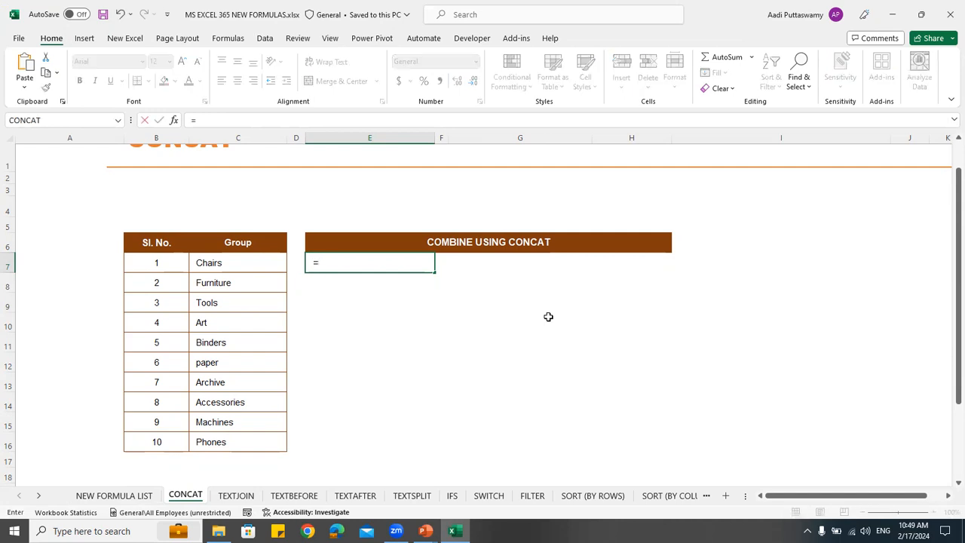
text(conc)
key(Down)
key(Tab)
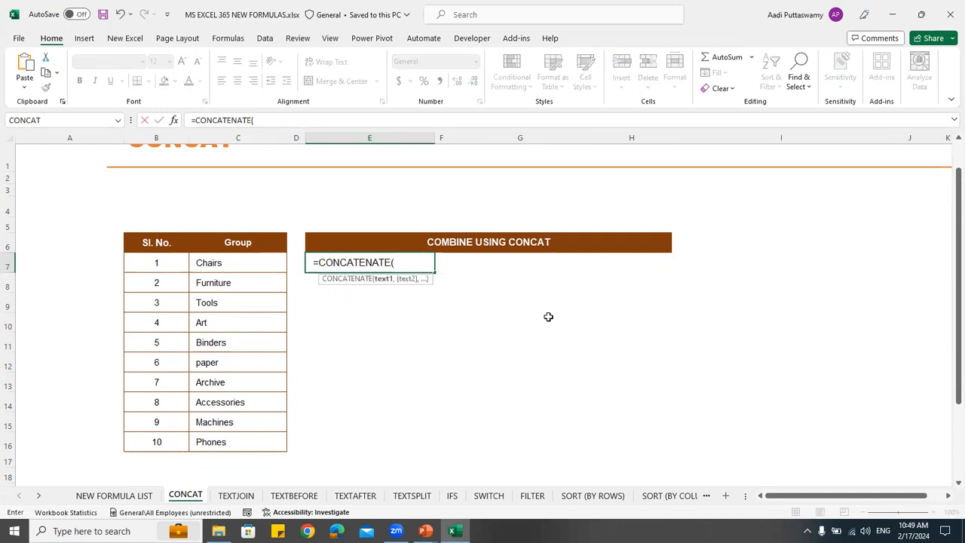
click(242, 264)
text(,)
click(242, 283)
text(,)
click(241, 301)
text(,)
click(241, 323)
text(,)
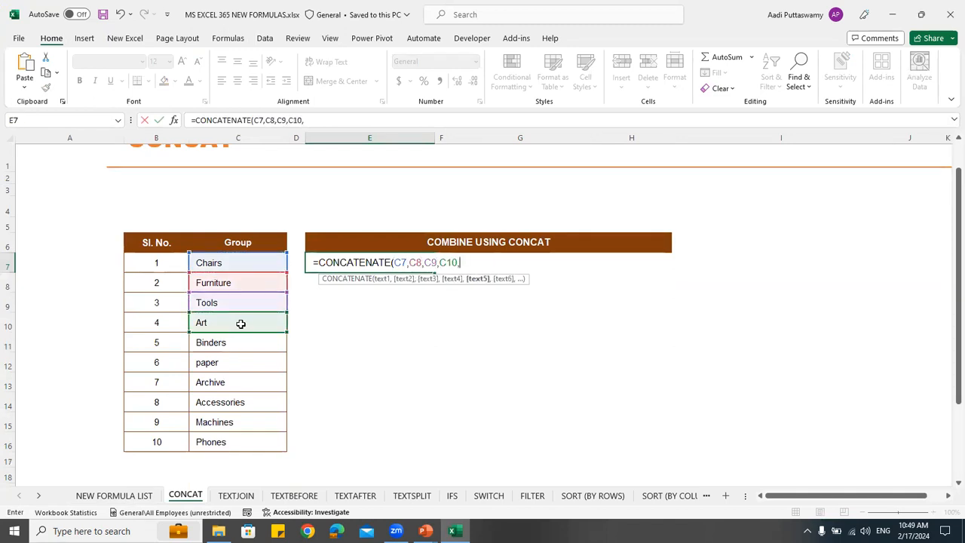
click(237, 341)
text())
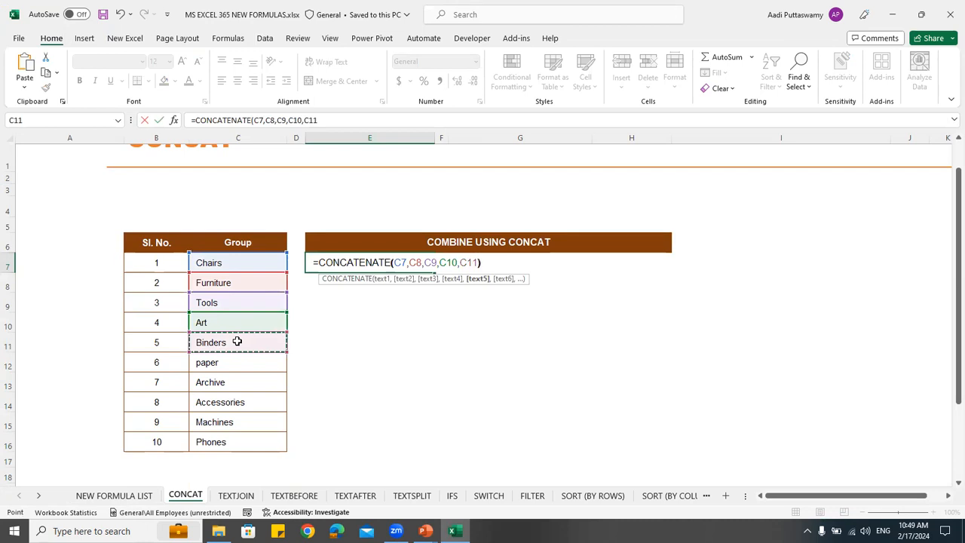
key(Return)
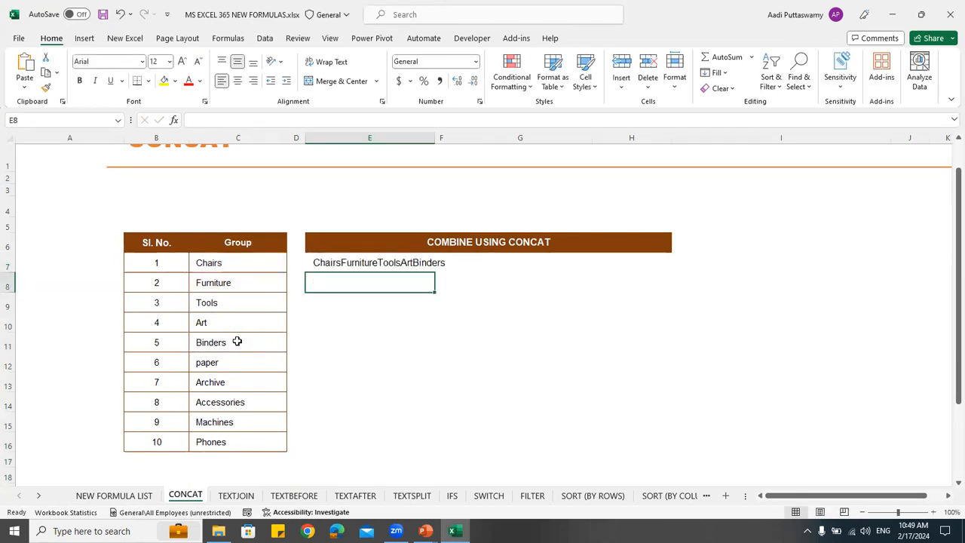
Enter =CONCAT(C7:C16) in cell E8 to join the whole Group column range
click(344, 263)
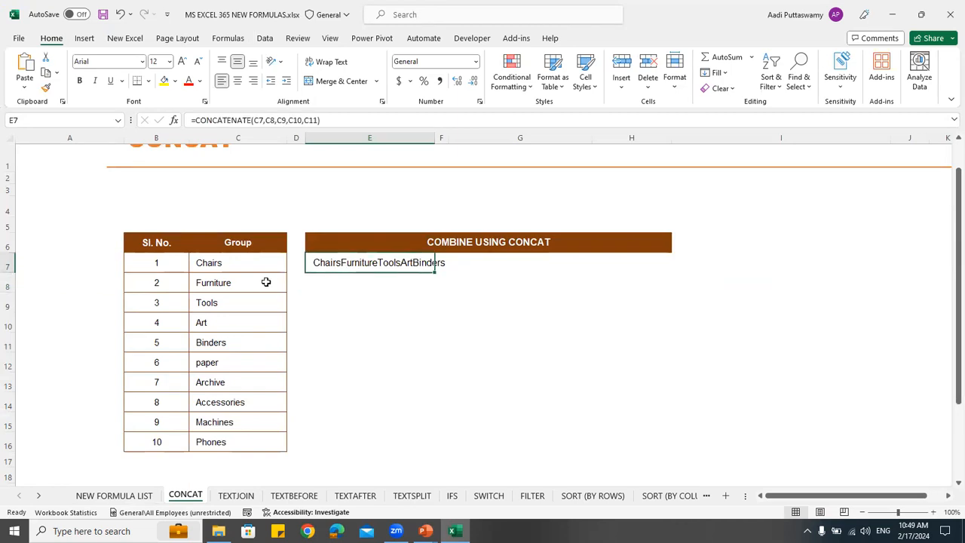
click(421, 275)
text(=concat)
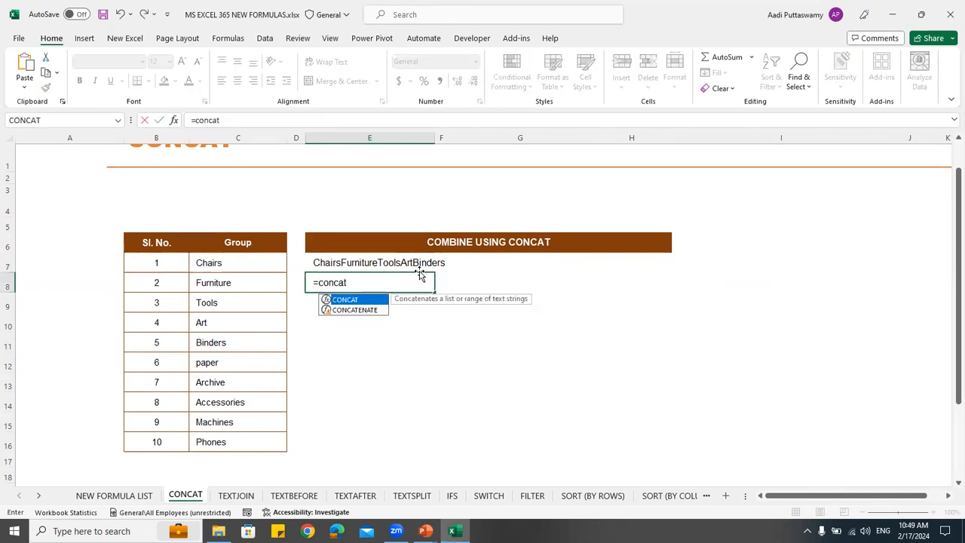
key(Tab)
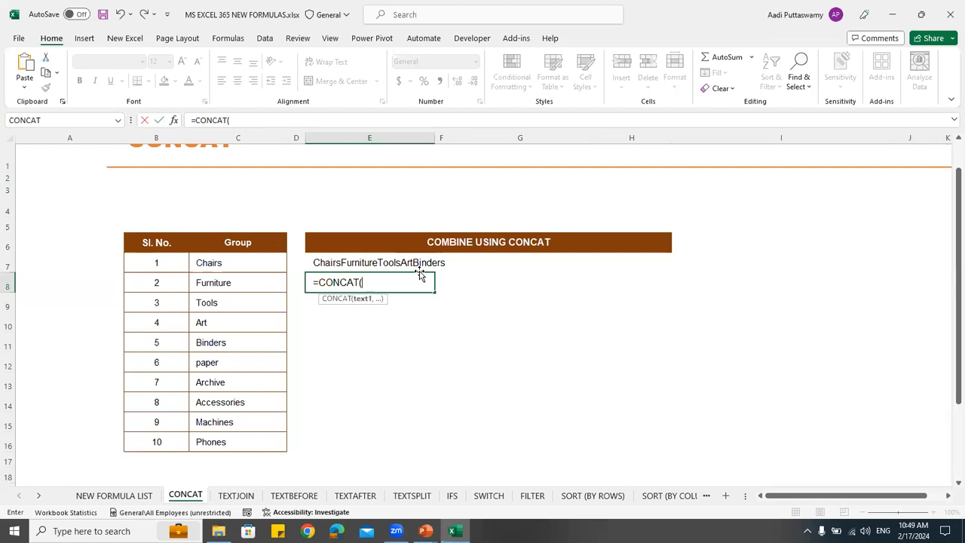
drag(224, 268, 236, 438)
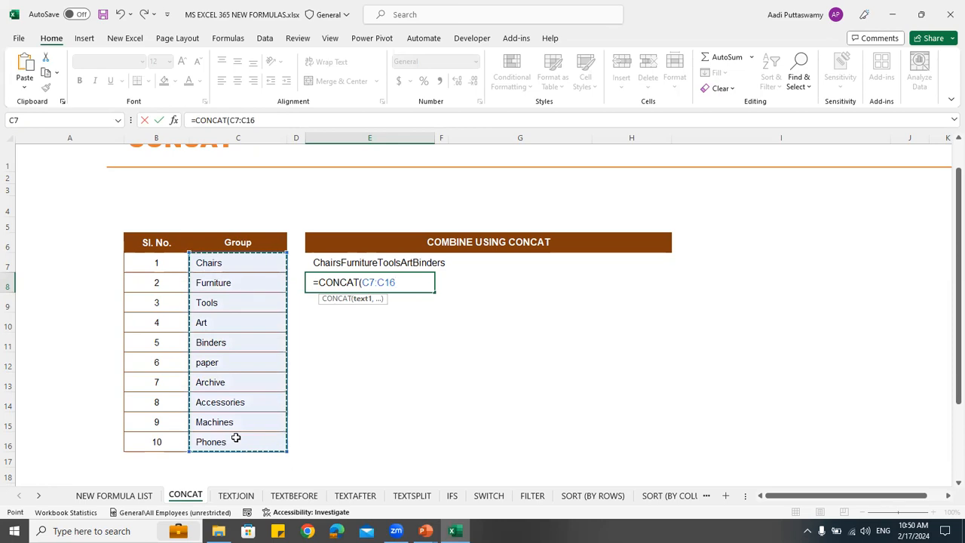
key(Return)
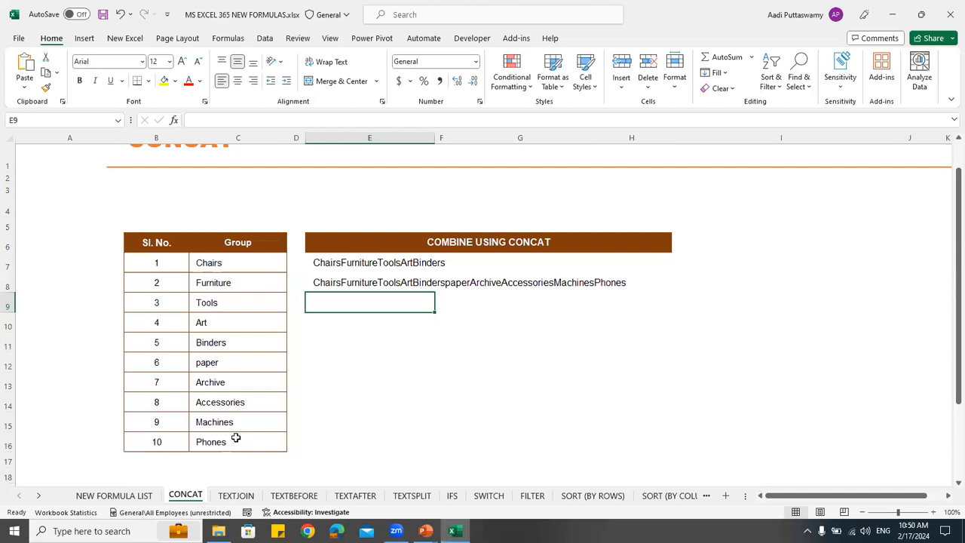
On the TEXTJOIN sheet, enter =TEXTJOIN(", ",TRUE,C7:C16) in cell E7 to join the group names with commas, ignoring empty cells
click(234, 496)
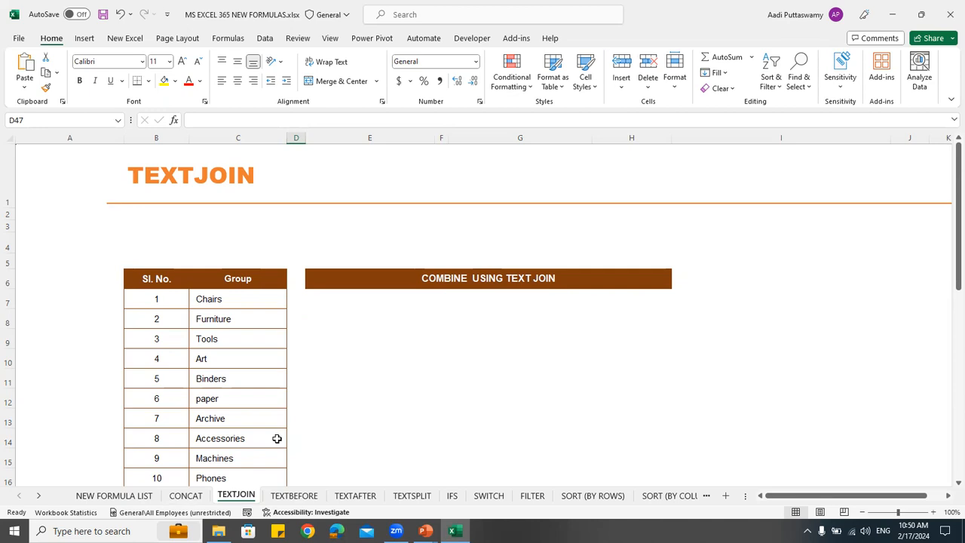
click(321, 294)
scroll(533, 278, down, 1)
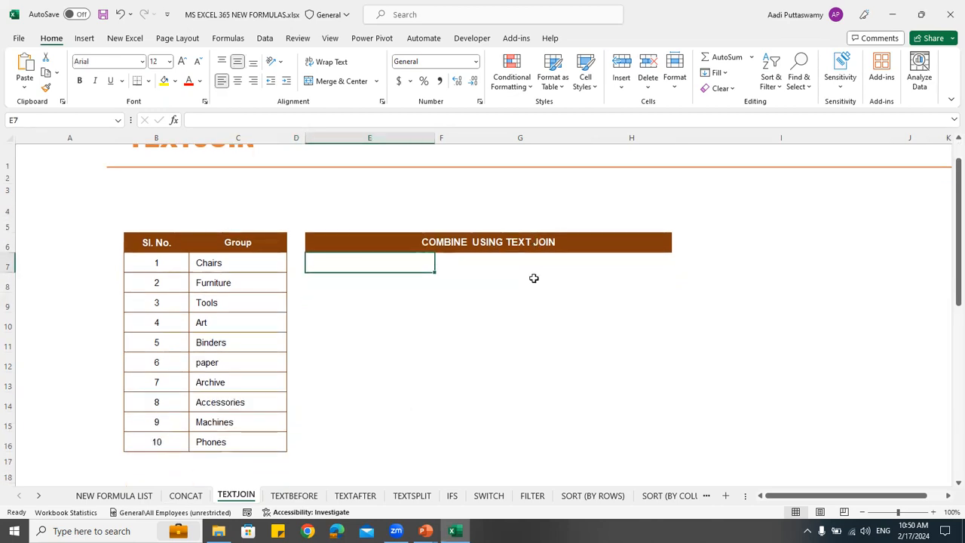
text(=)
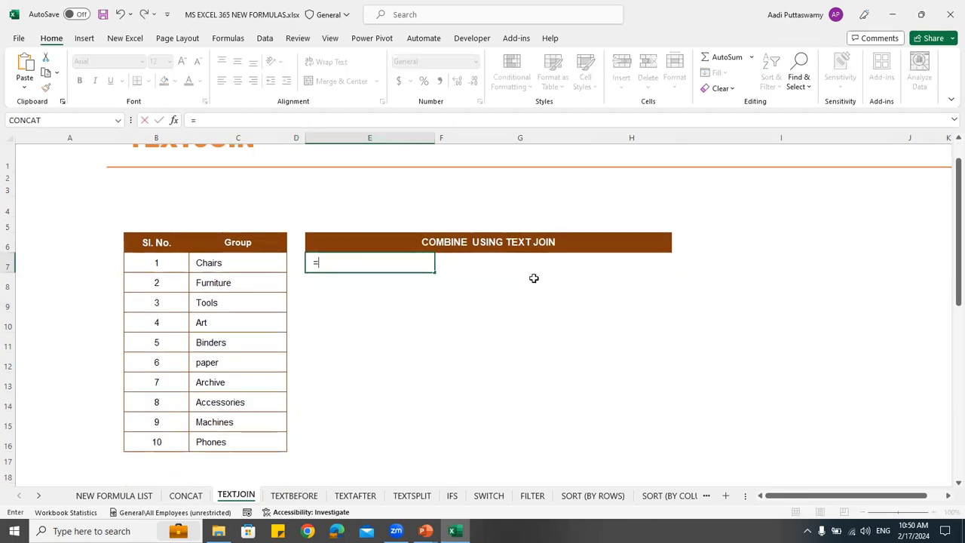
text(textjoin)
key(Tab)
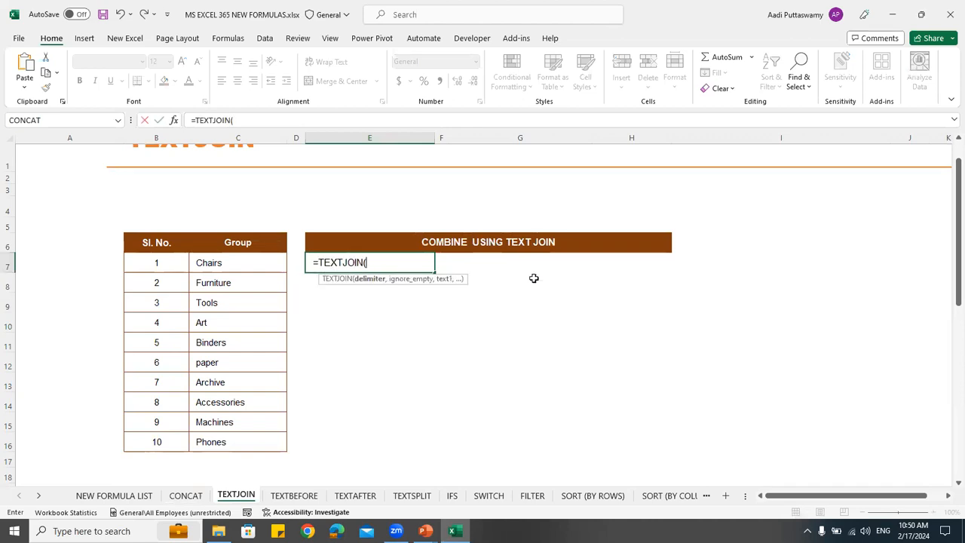
text(",")
click(369, 262)
key(Right)
text(,)
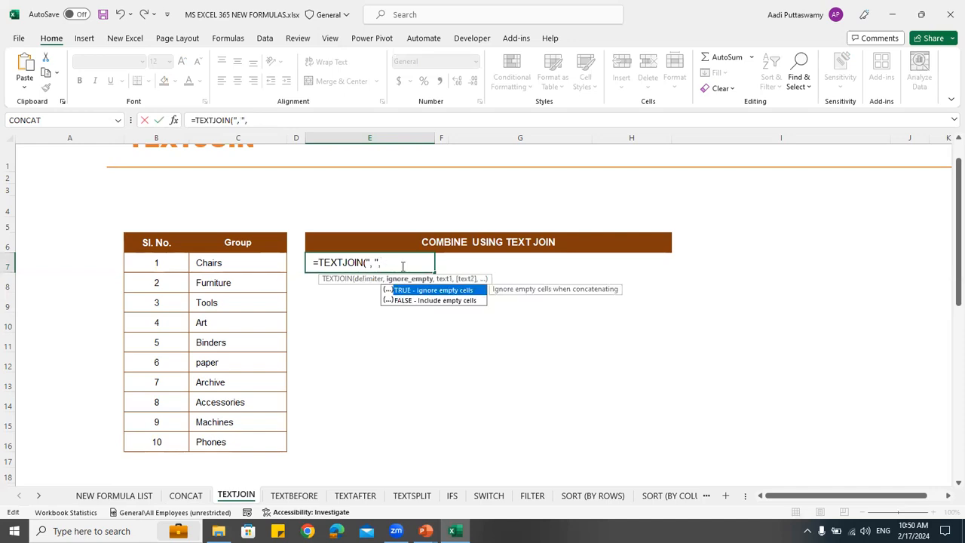
key(Down)
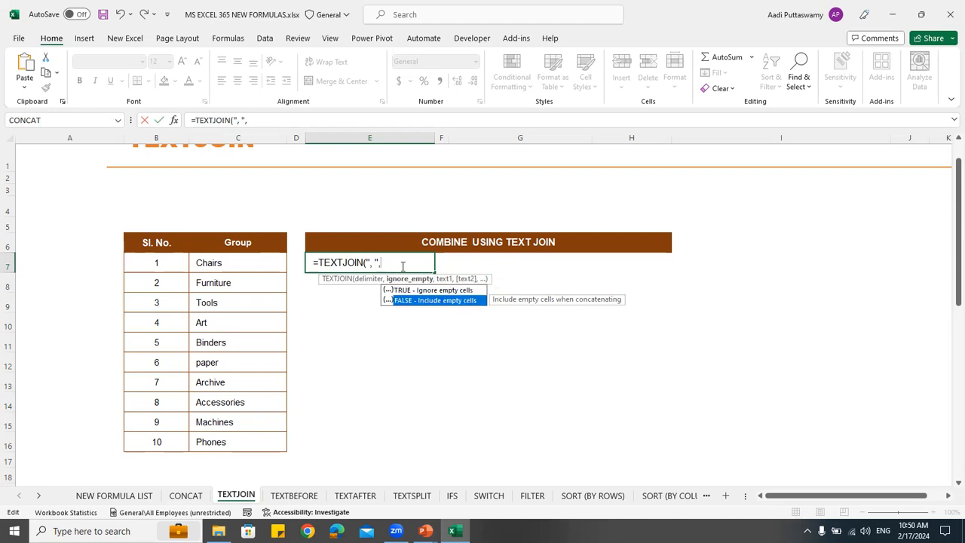
key(Up)
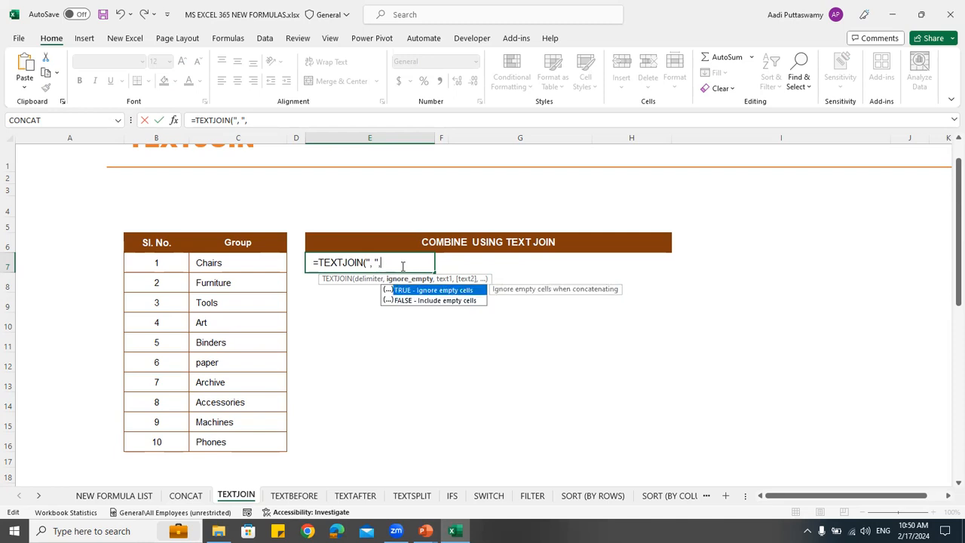
key(Tab)
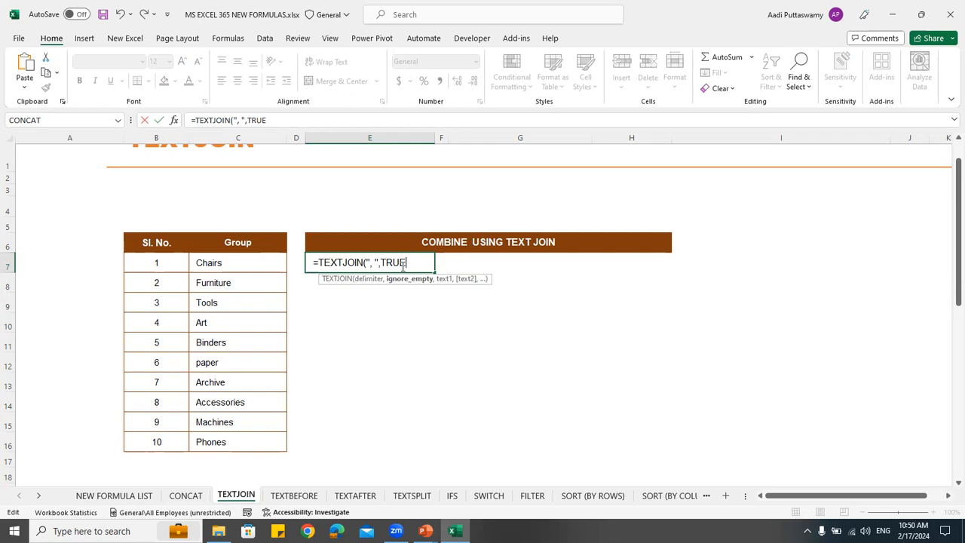
text(,)
drag(258, 264, 258, 440)
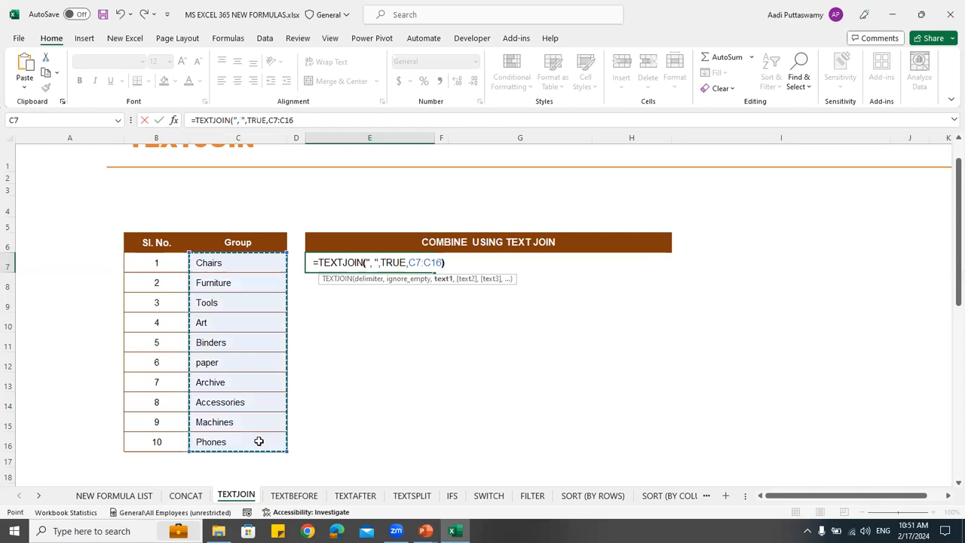
key(Return)
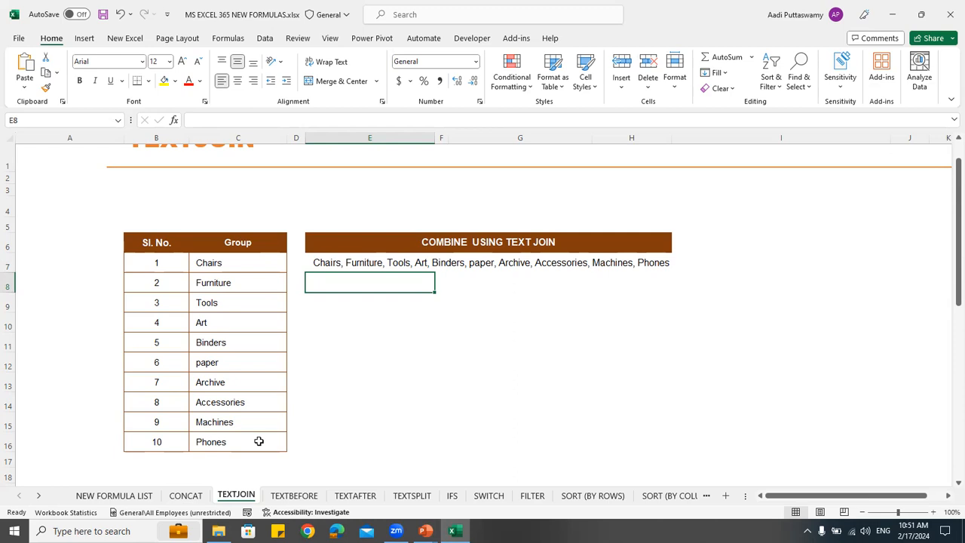
Review the TEXTJOIN formula in E7 and clear the group names Art in C10 and Accessories in C14
double_click(320, 261)
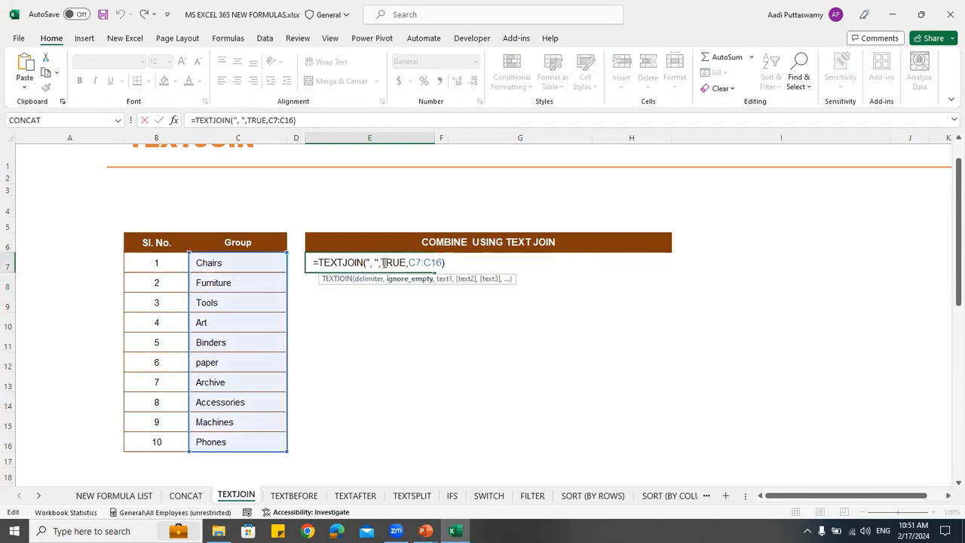
click(227, 326)
key(Delete)
click(238, 402)
key(Delete)
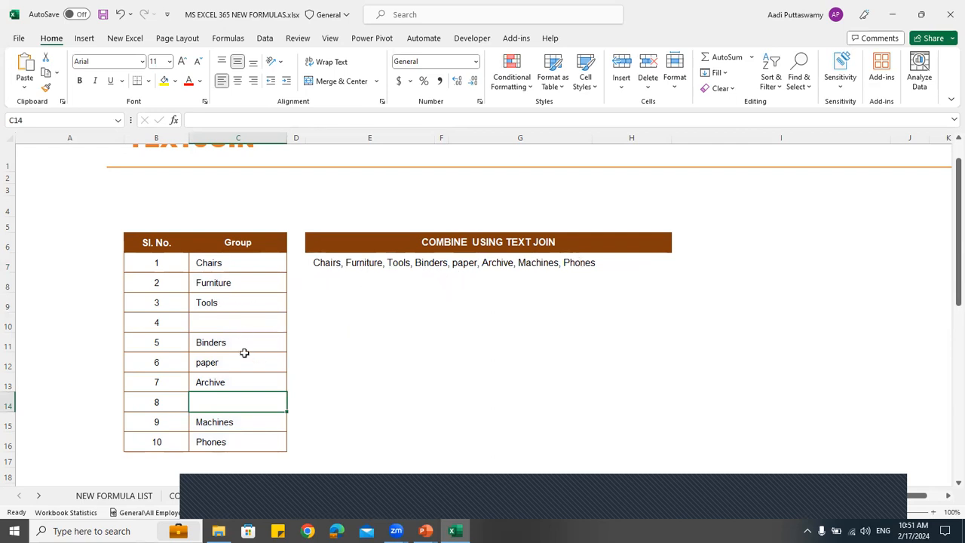
Change the ignore_empty argument of the TEXTJOIN formula in E7 to FALSE and inspect the joined text
double_click(324, 261)
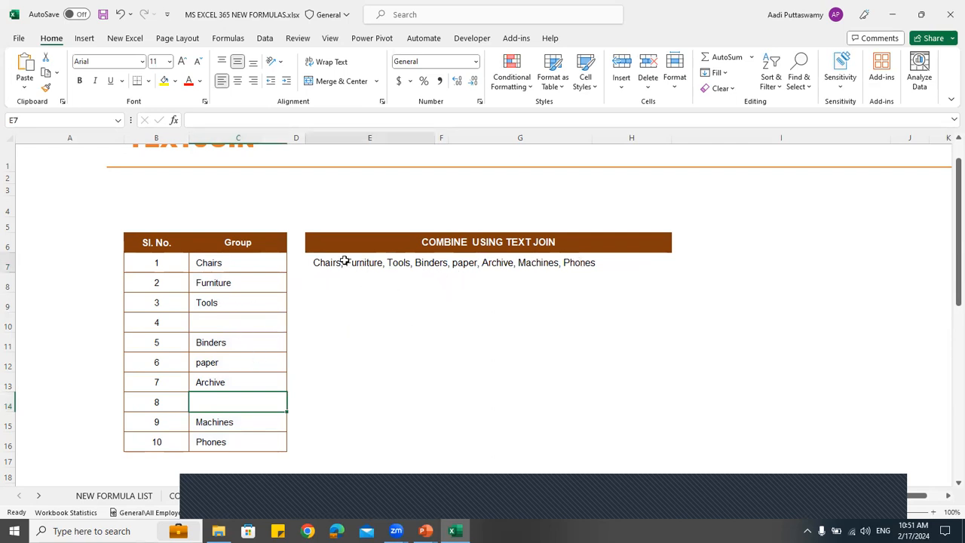
click(405, 264)
key(BackSpace)
key(BackSpace)
key(BackSpace)
key(BackSpace)
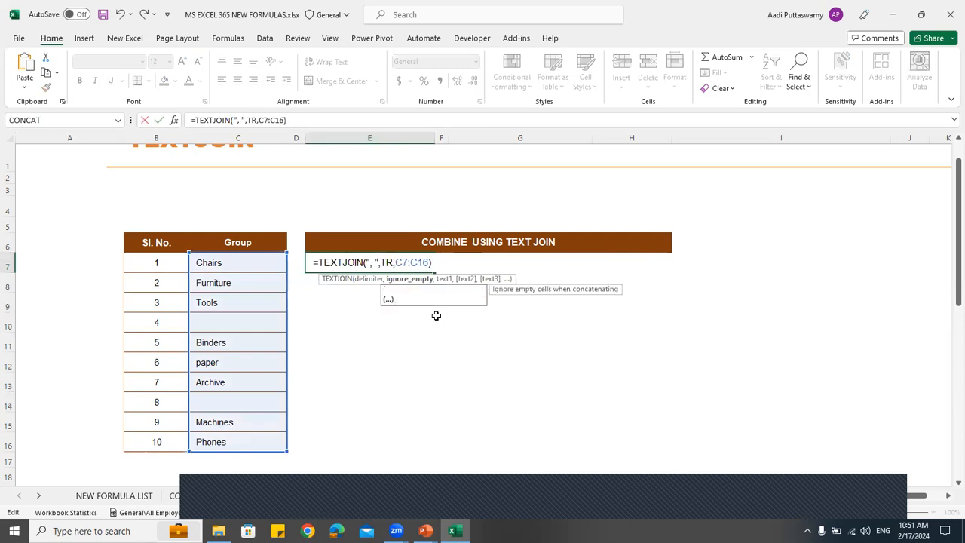
key(BackSpace)
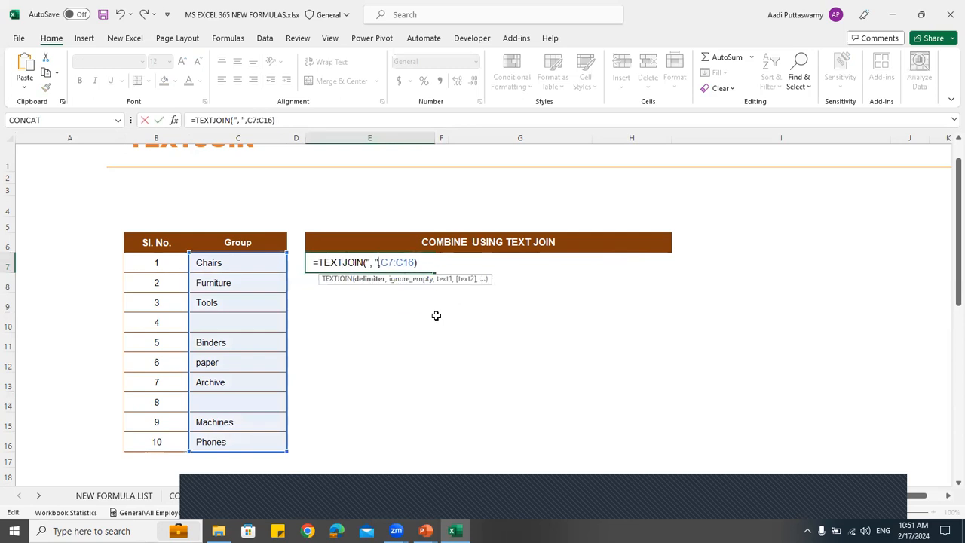
text(,false,)
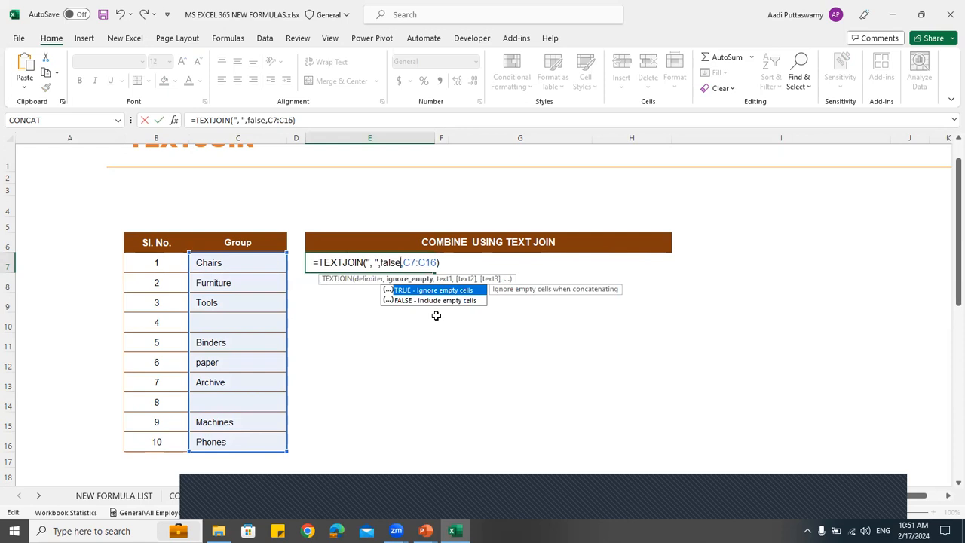
key(Tab)
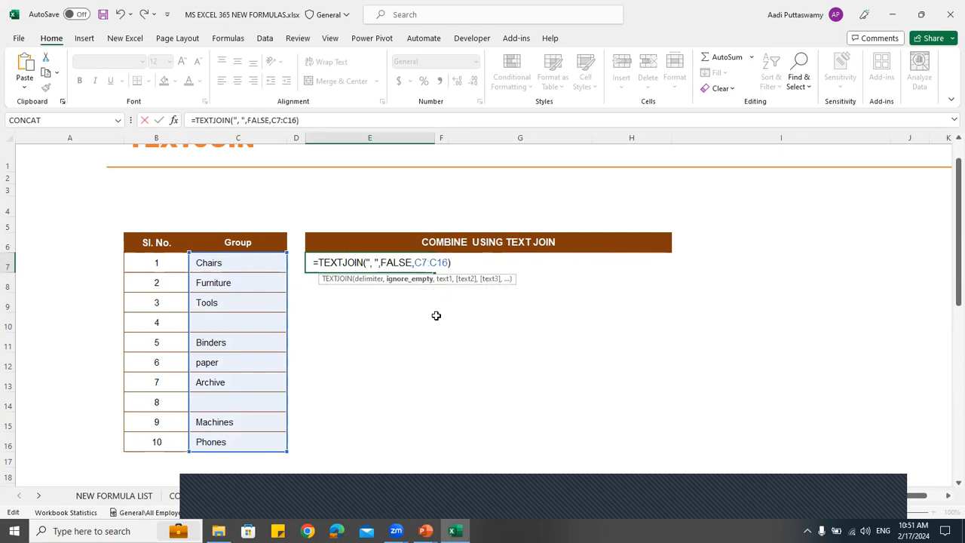
key(Return)
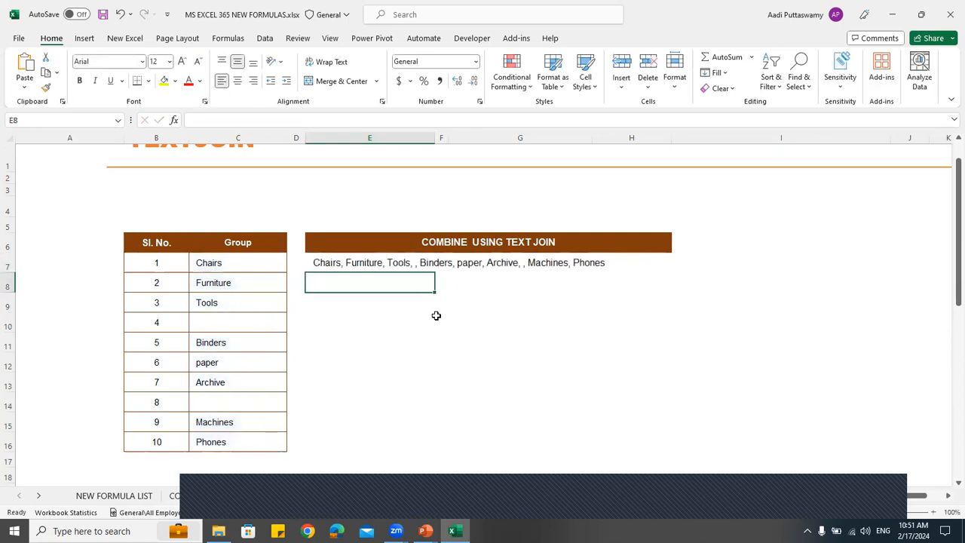
click(329, 262)
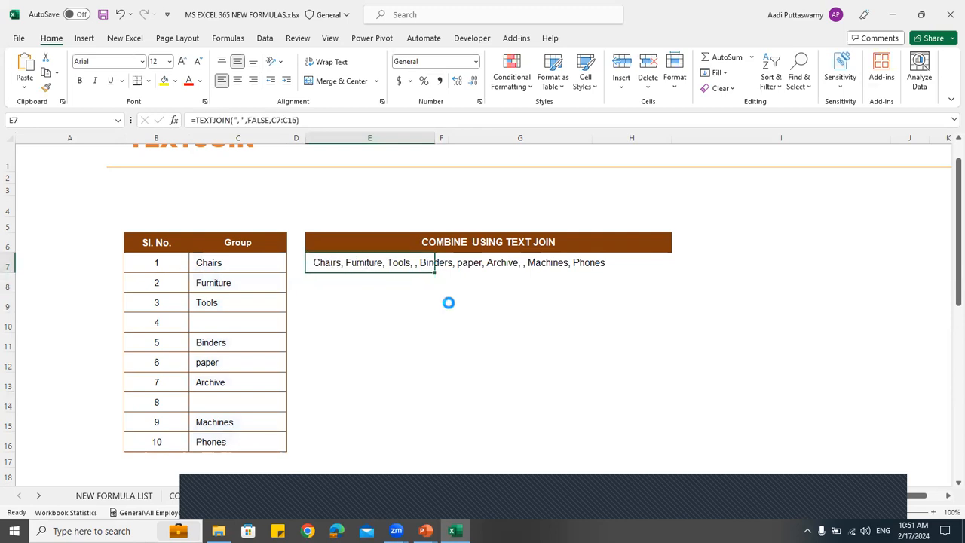
scroll(448, 302, up, 3)
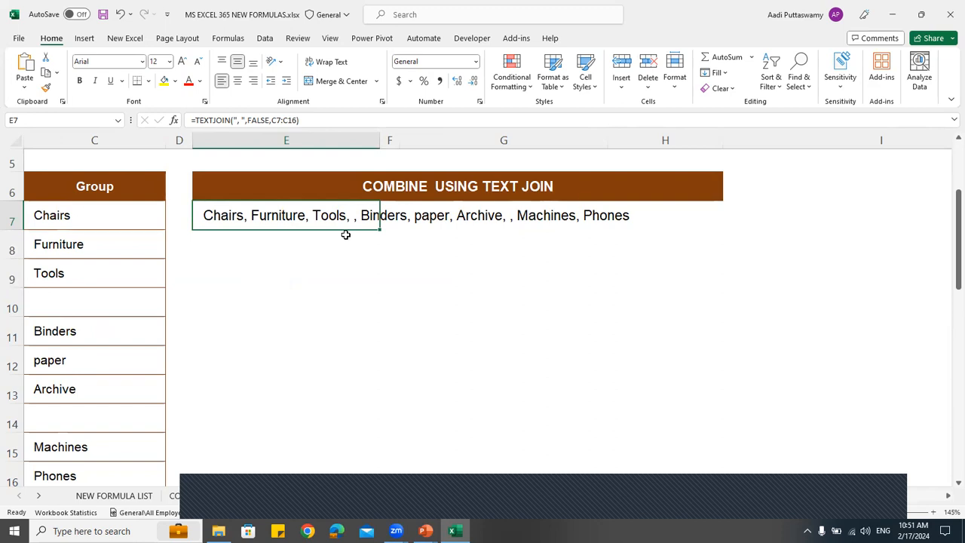
scroll(345, 235, down, 3)
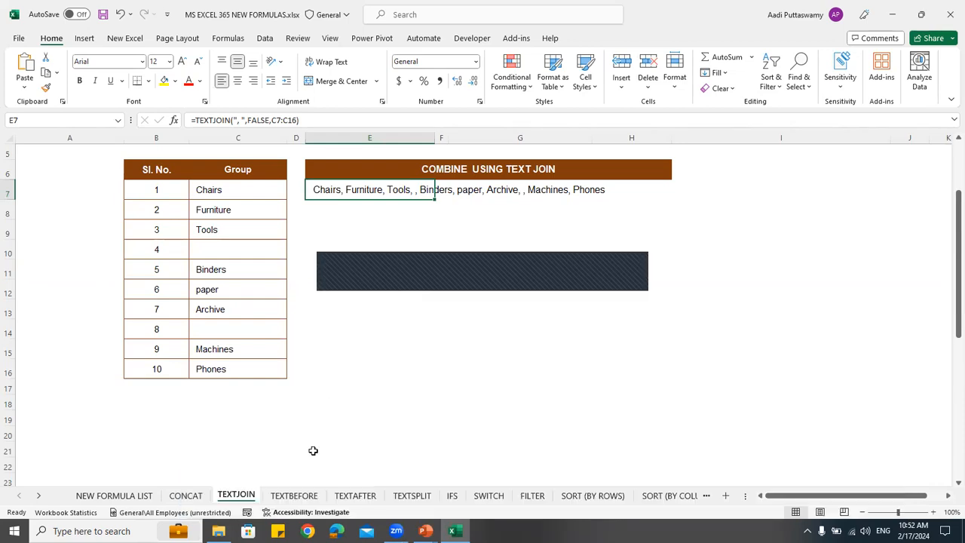
Glance through the TEXTAFTER and TEXTSPLIT sheets, then go to the TEXTBEFORE sheet and highlight the Group codes in C7:C16
click(296, 499)
click(355, 498)
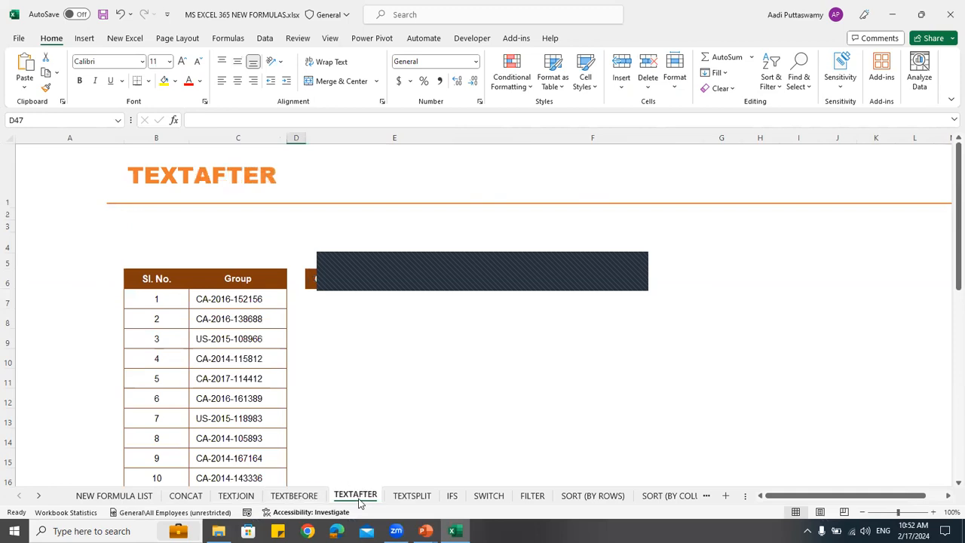
click(413, 498)
click(298, 498)
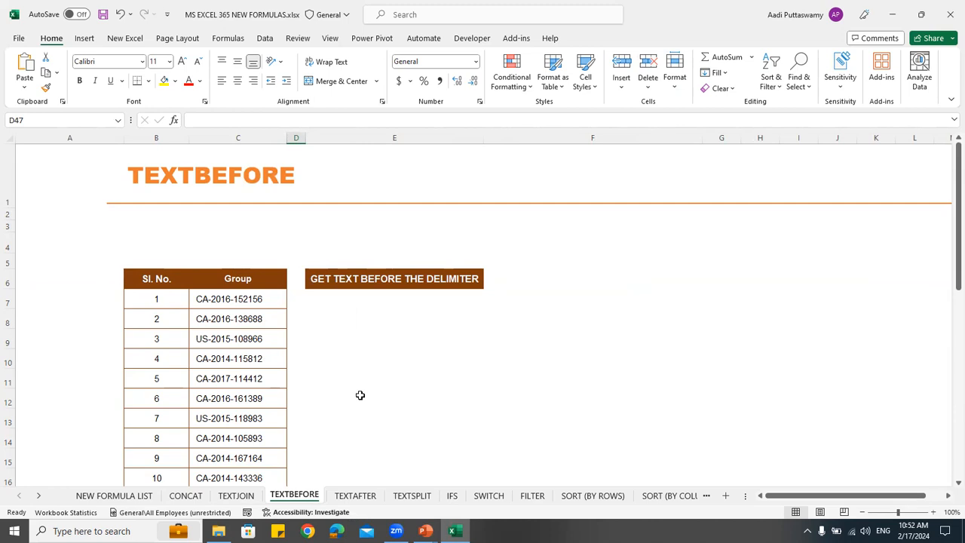
click(317, 302)
scroll(390, 314, down, 1)
scroll(390, 314, down, 1)
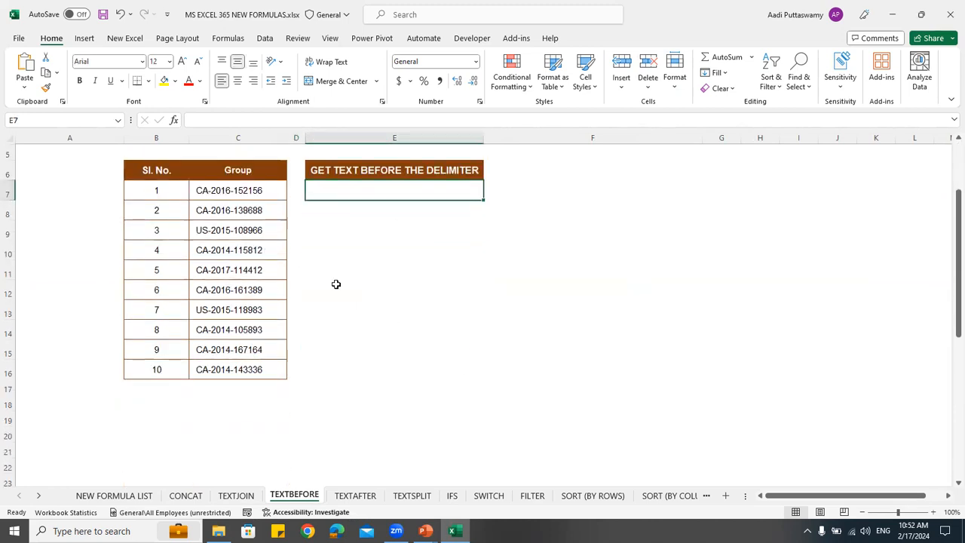
drag(231, 190, 237, 367)
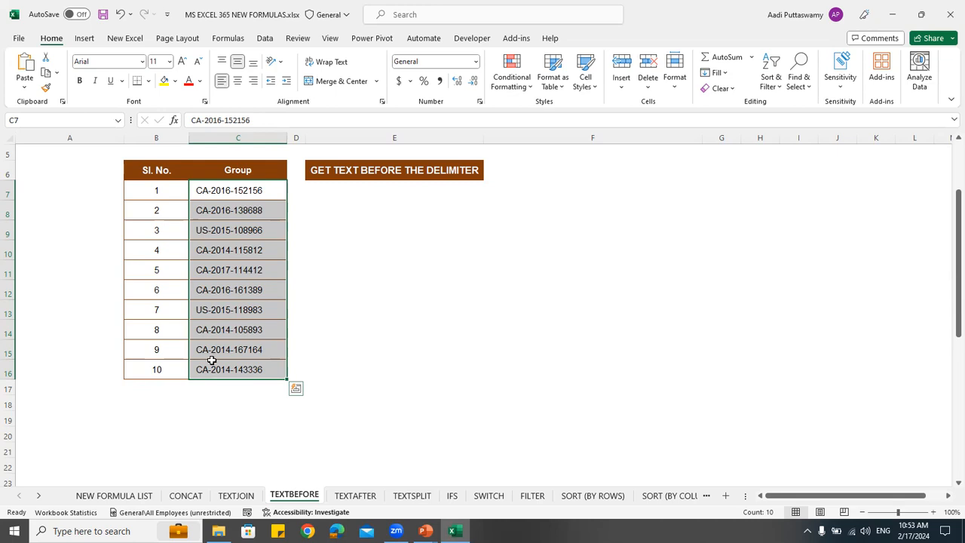
Change the US prefix of the Group code in C9 to USA
double_click(208, 230)
key(Escape)
shift+click(251, 264)
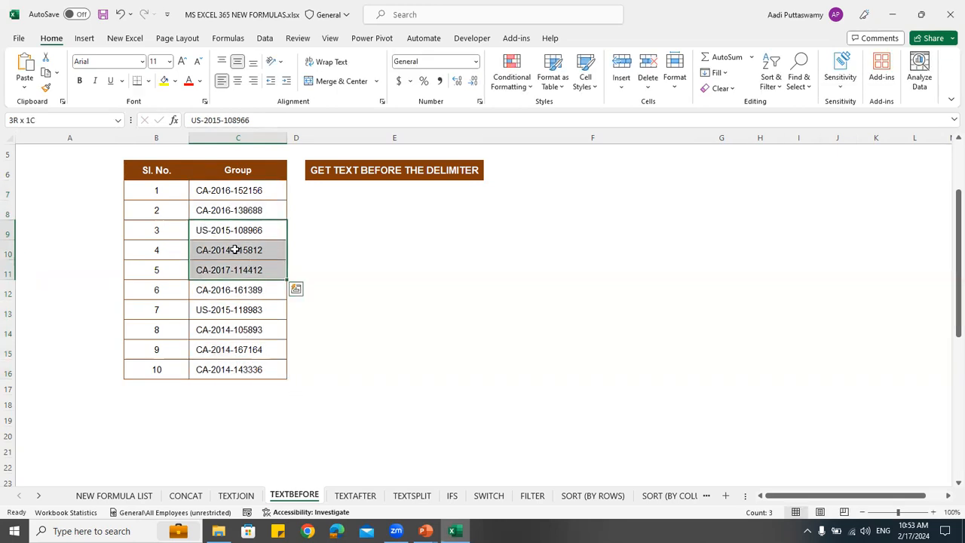
double_click(210, 230)
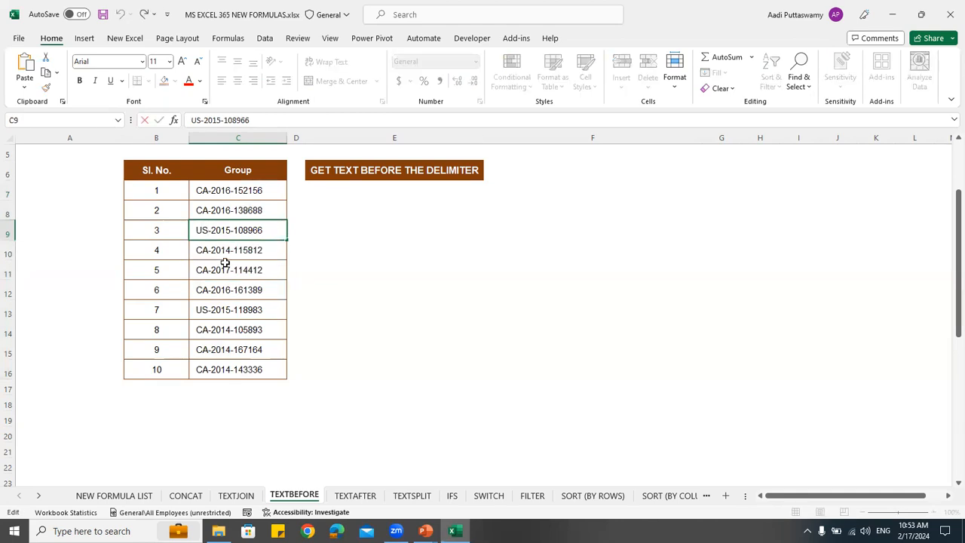
text(A)
key(Return)
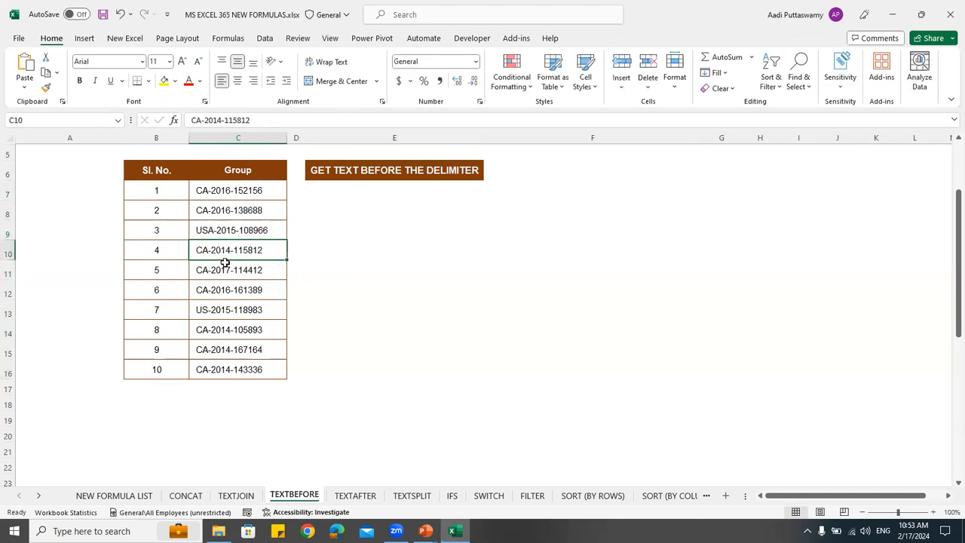
Replace the CA prefix of the Group code in C14 with INDIA
double_click(202, 328)
drag(195, 330, 208, 330)
key(Caps_Lock)
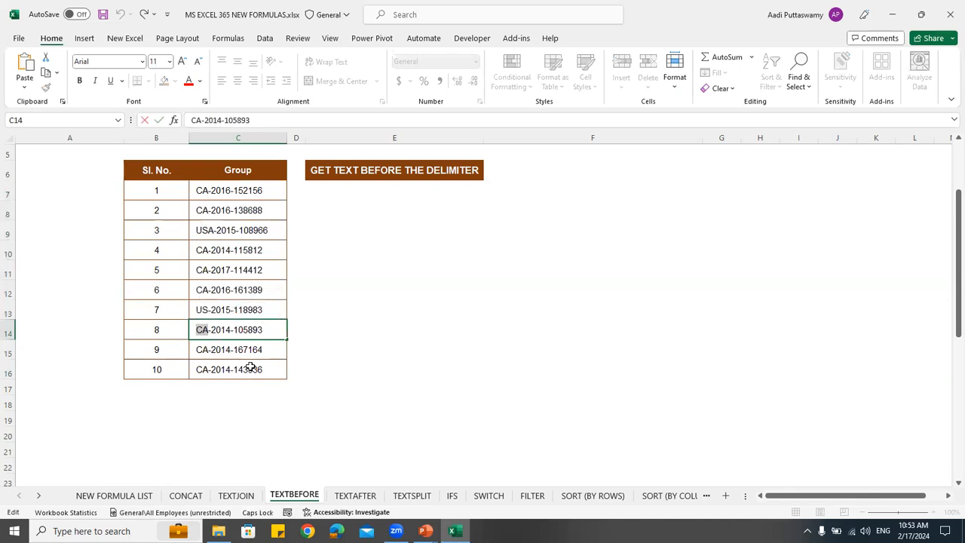
text(INDIA)
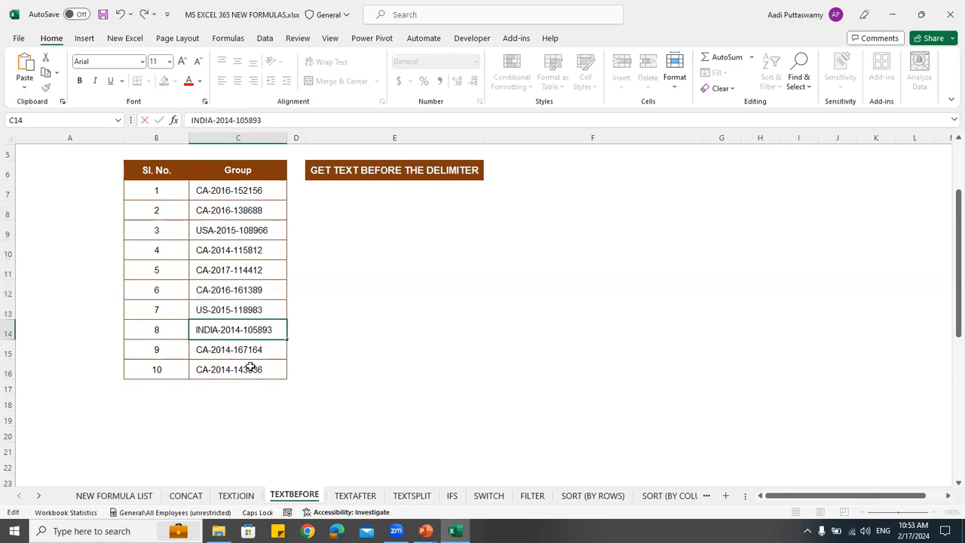
key(Return)
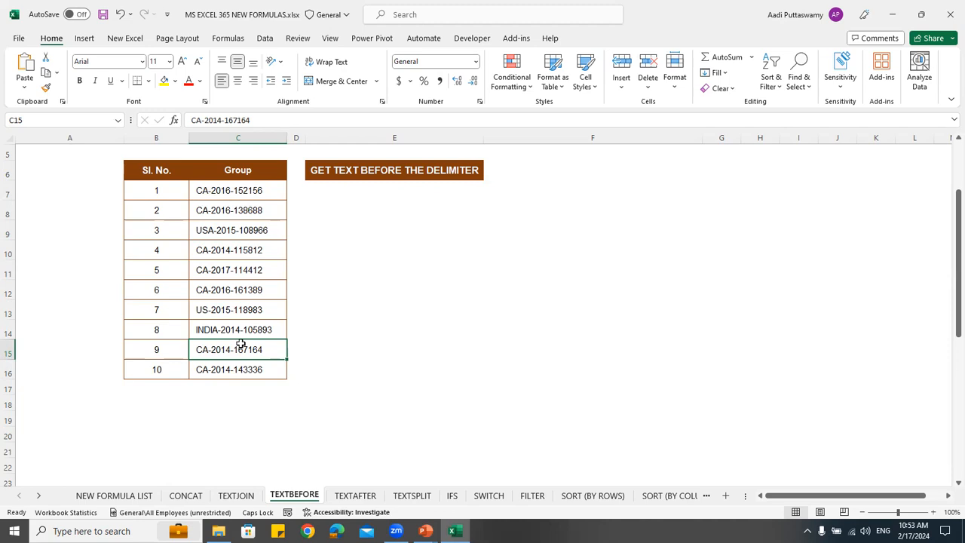
Enter =TEXTBEFORE(C7,"-") in cell E7 to extract the text before the hyphen, and fill it down to E16
click(355, 190)
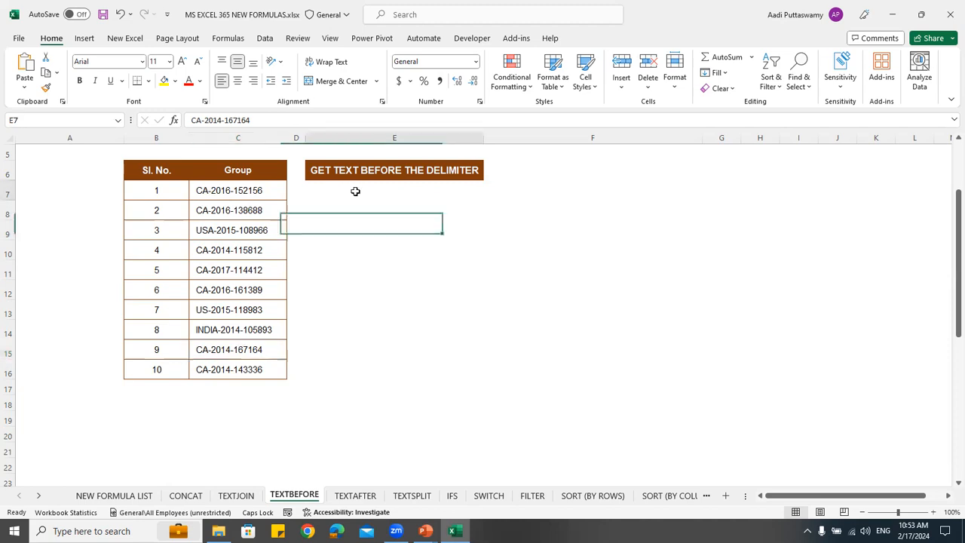
text(=TEXT)
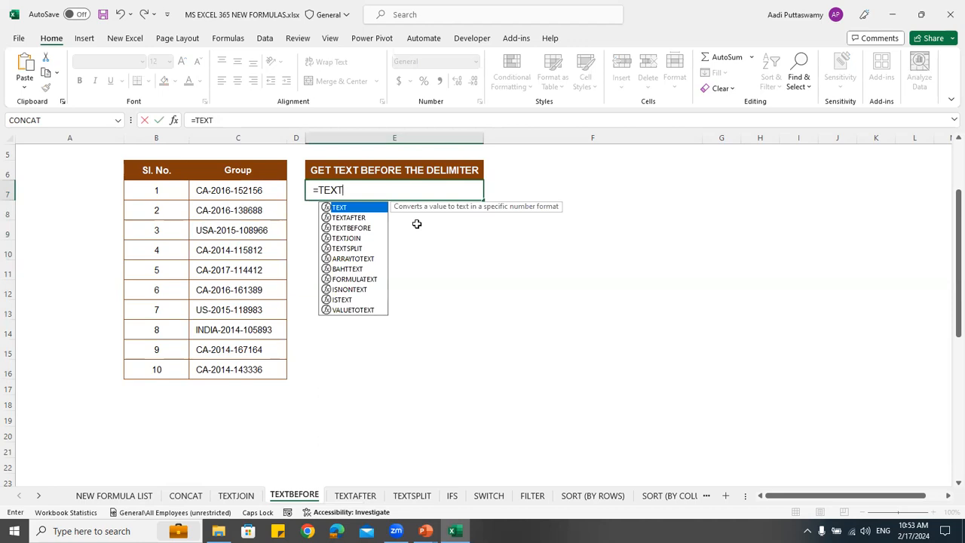
text(BEFORE()
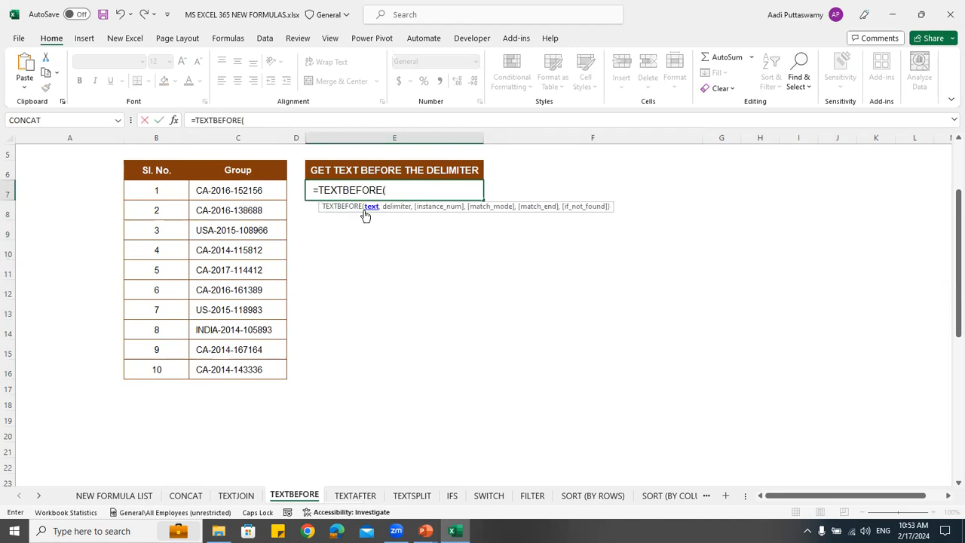
click(269, 192)
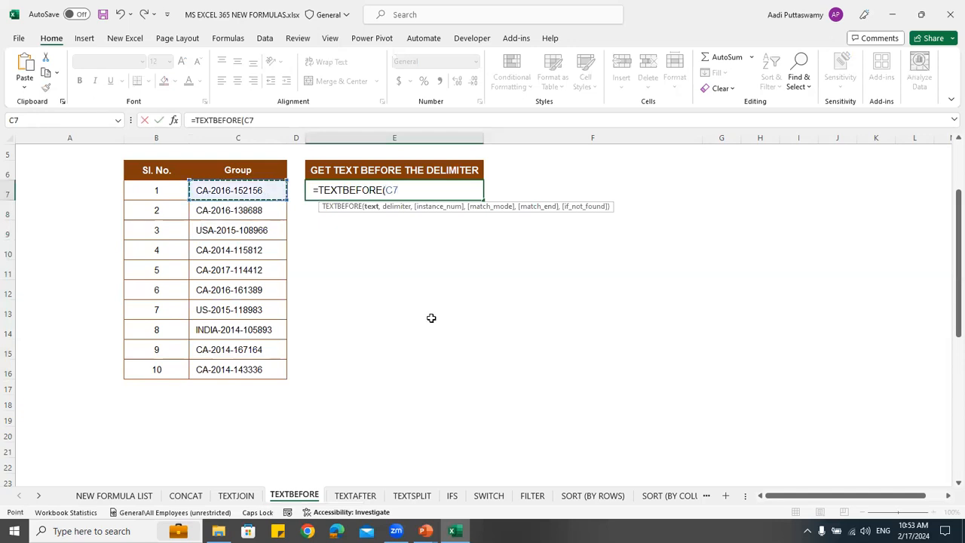
text(,)
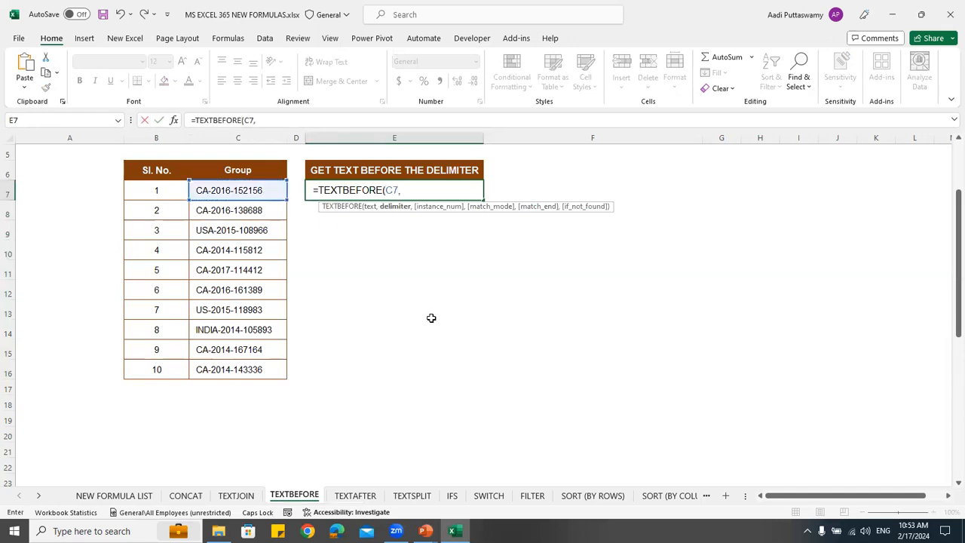
text("-"))
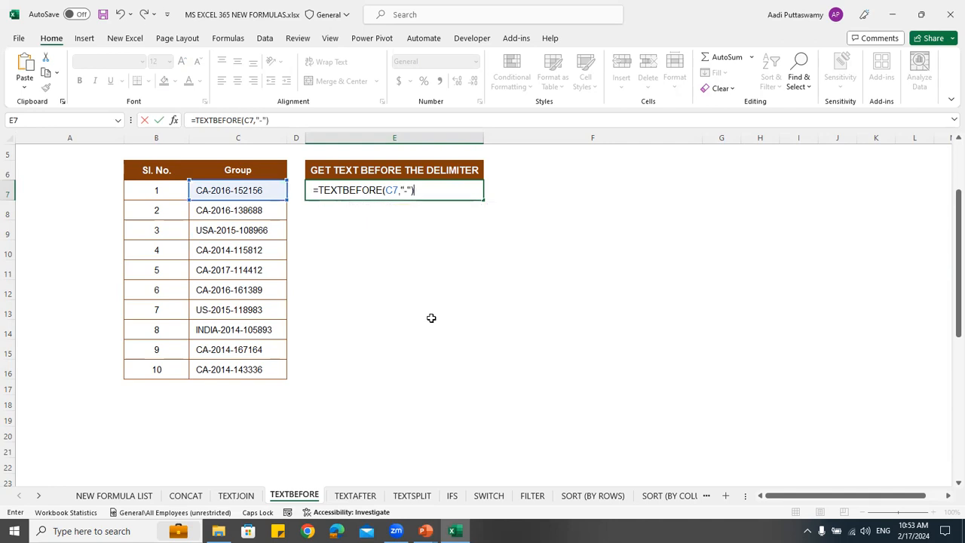
key(Return)
click(389, 185)
drag(483, 200, 474, 377)
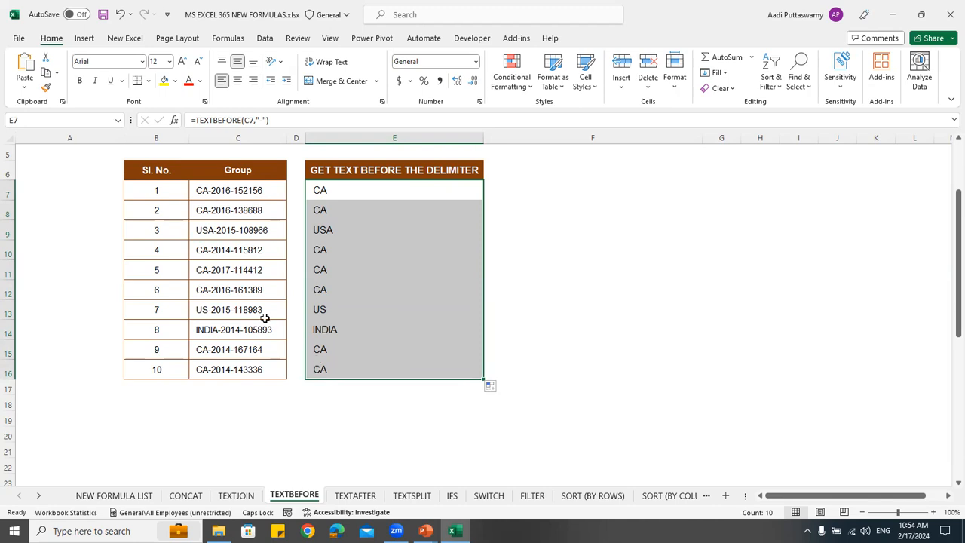
Add an instance_num argument of 1 to the TEXTBEFORE formula in E7 and fill it down to E16
double_click(352, 190)
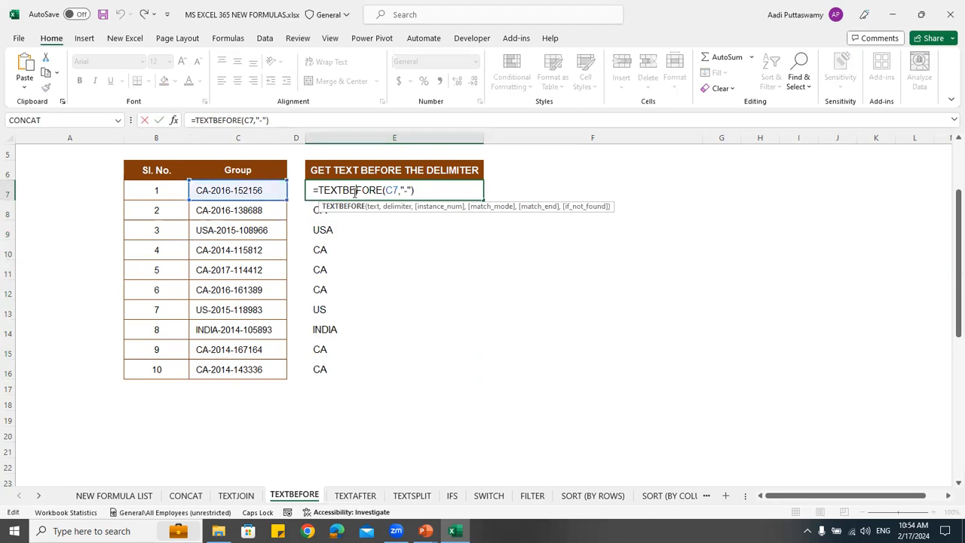
click(412, 191)
text(,)
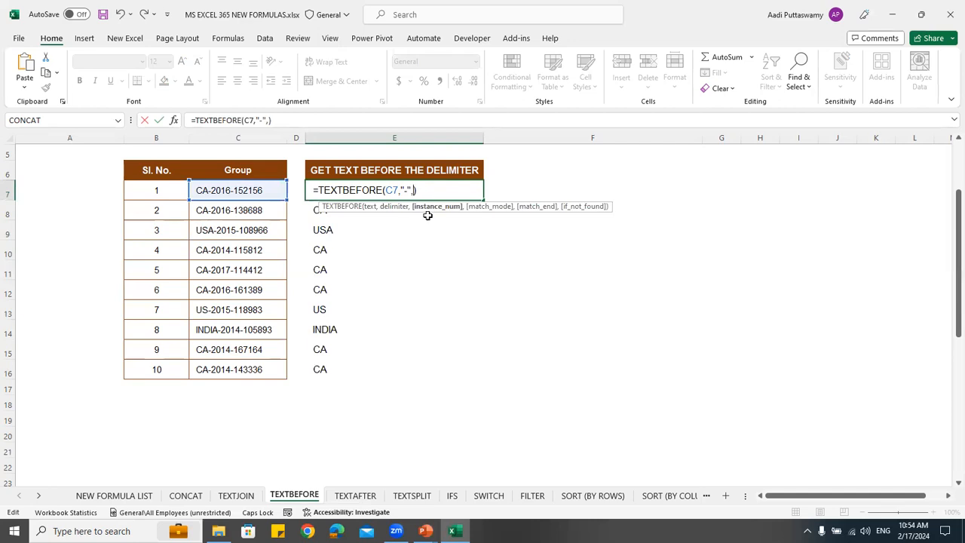
text(1)
key(Return)
click(426, 190)
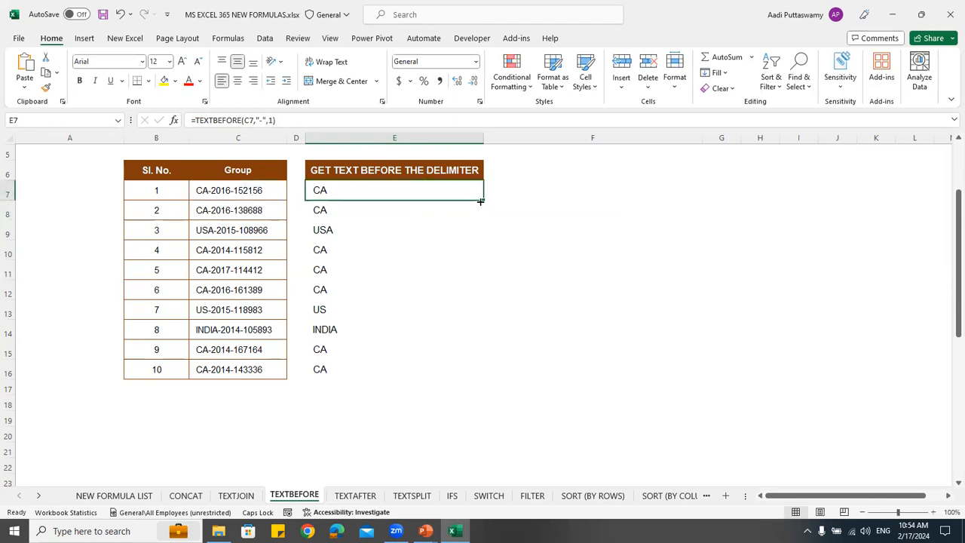
double_click(485, 199)
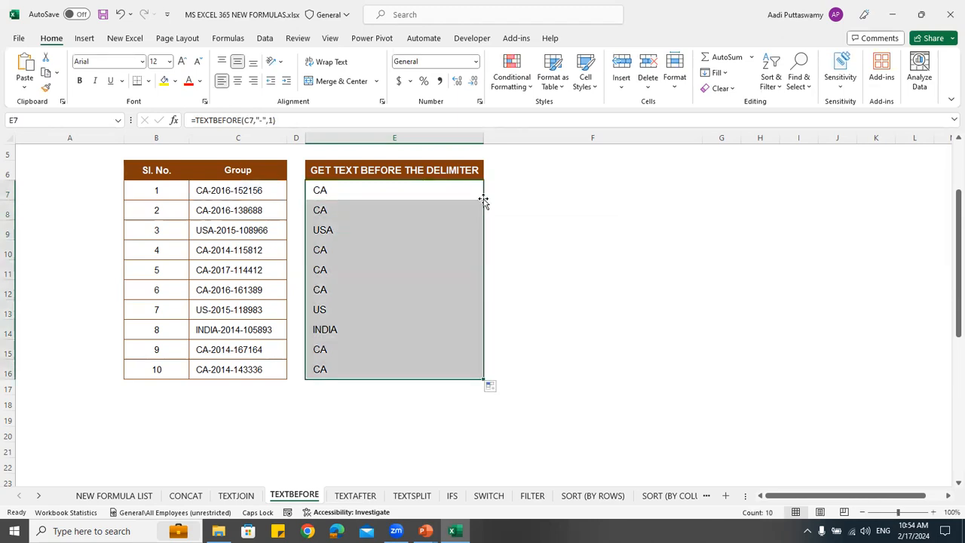
Change the instance_num argument of the TEXTBEFORE formula in E7 to 2 and fill it down to E16
double_click(433, 189)
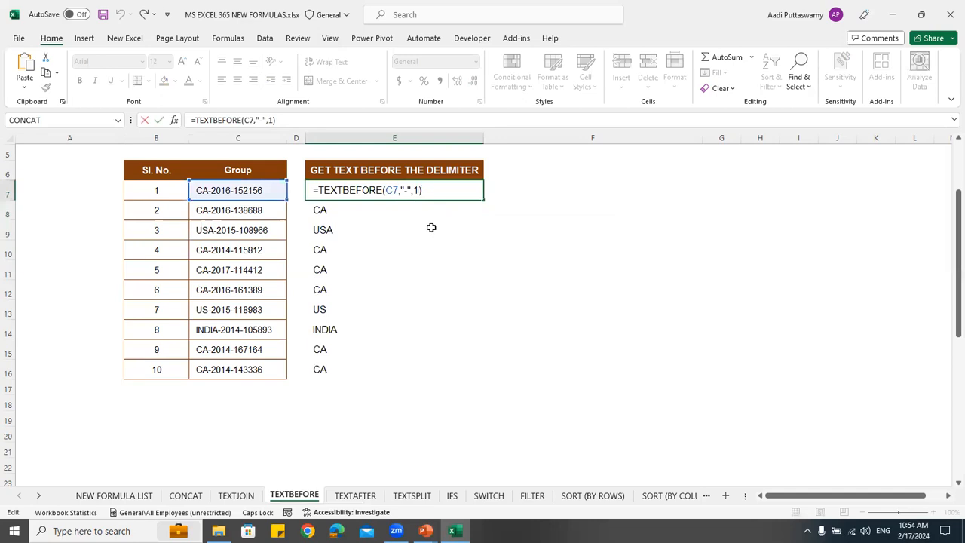
key(Left)
key(BackSpace)
text(2)
key(Return)
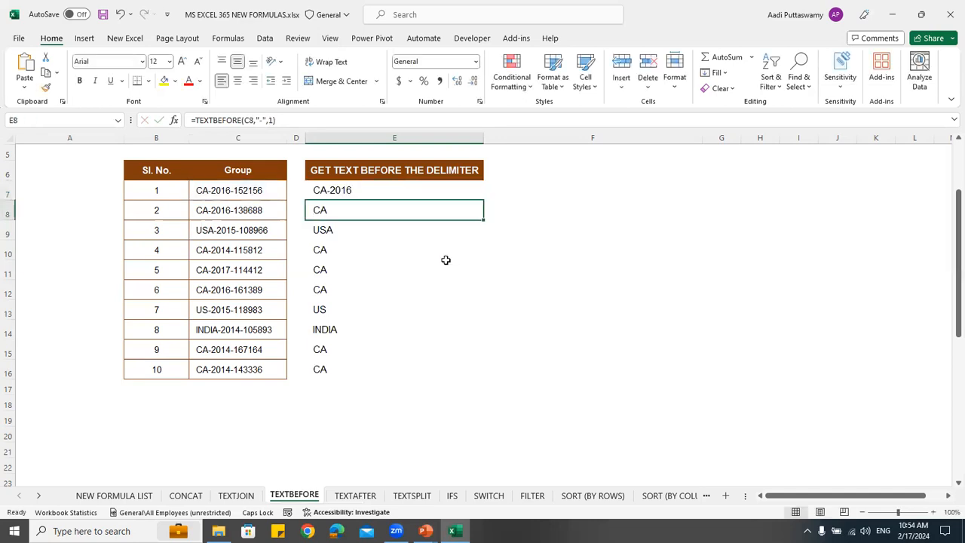
click(432, 193)
double_click(484, 199)
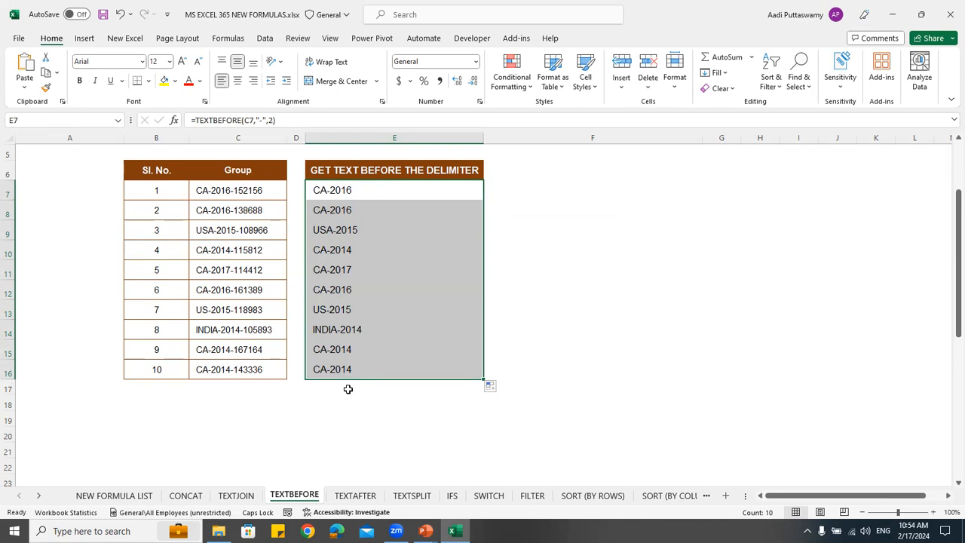
On the TEXTAFTER sheet, enter =TEXTAFTER(C7,"-") in cell E7 to extract the text after the hyphen, and fill it down to E16
click(355, 495)
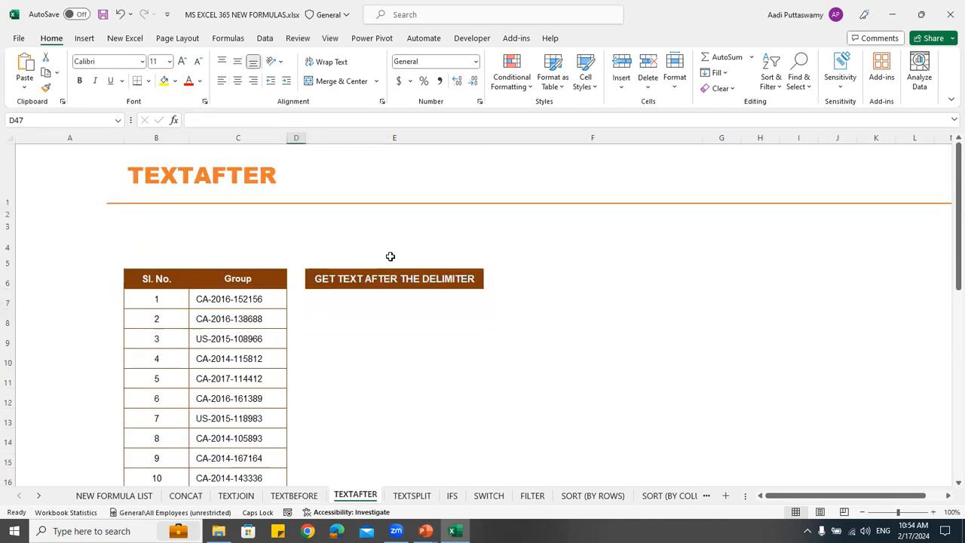
scroll(351, 243, down, 2)
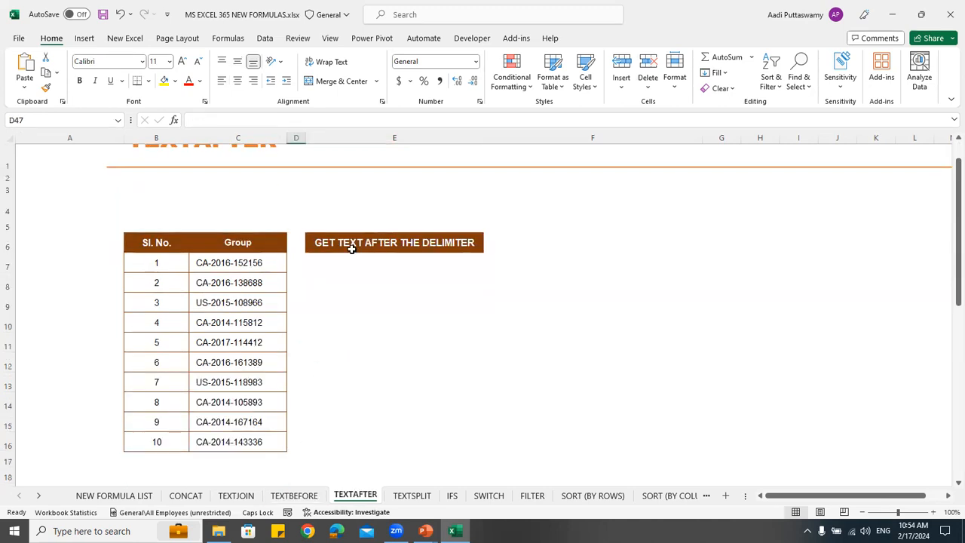
click(355, 227)
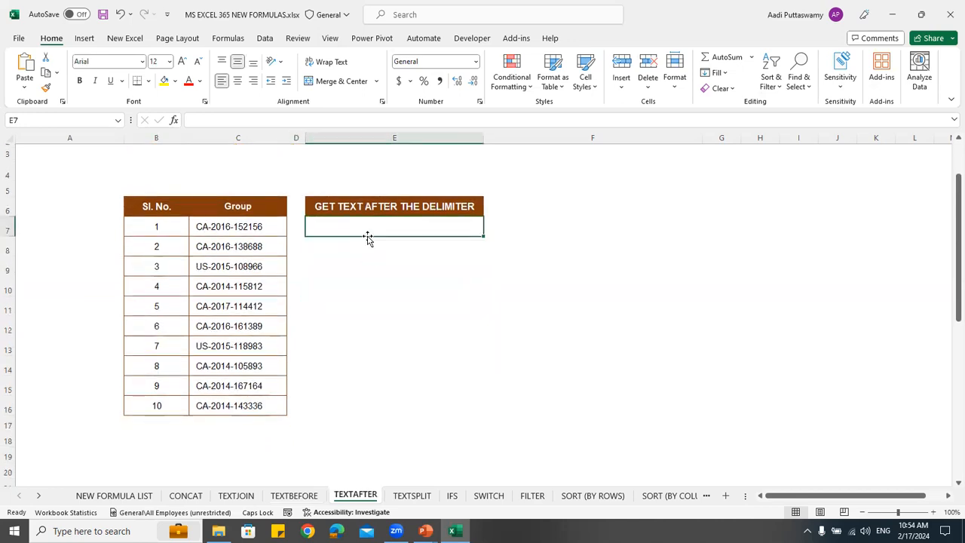
text(=)
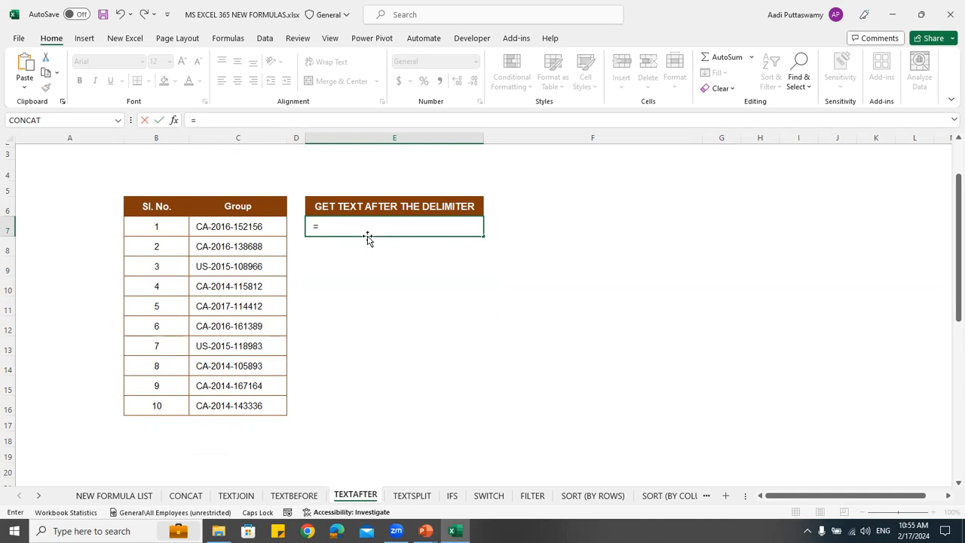
text(TEXTAF)
key(Tab)
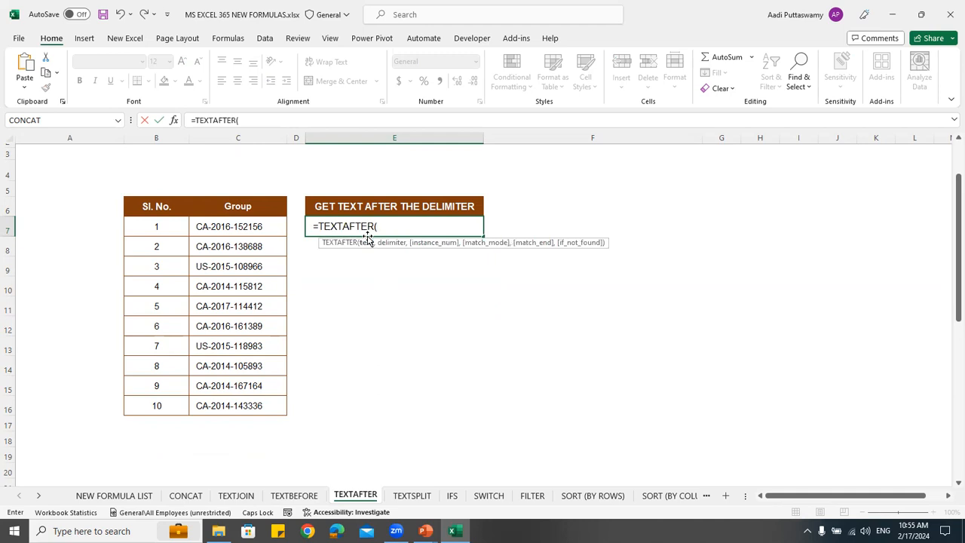
click(250, 226)
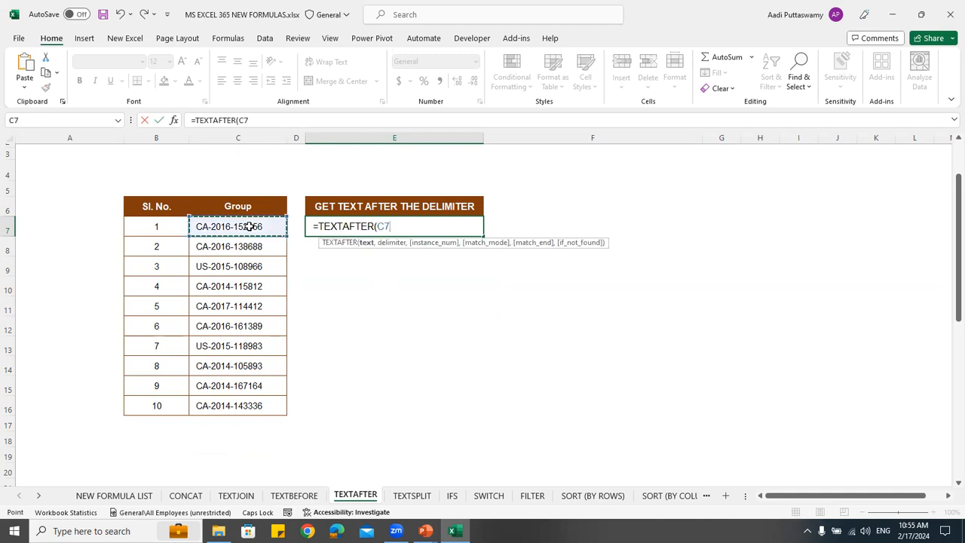
text(,"-"))
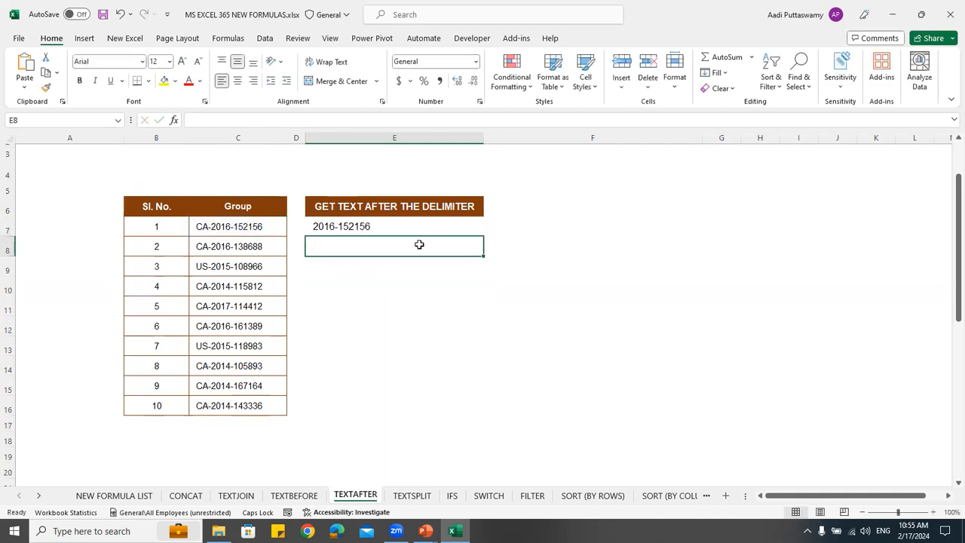
click(463, 231)
click(483, 237)
drag(482, 237, 483, 414)
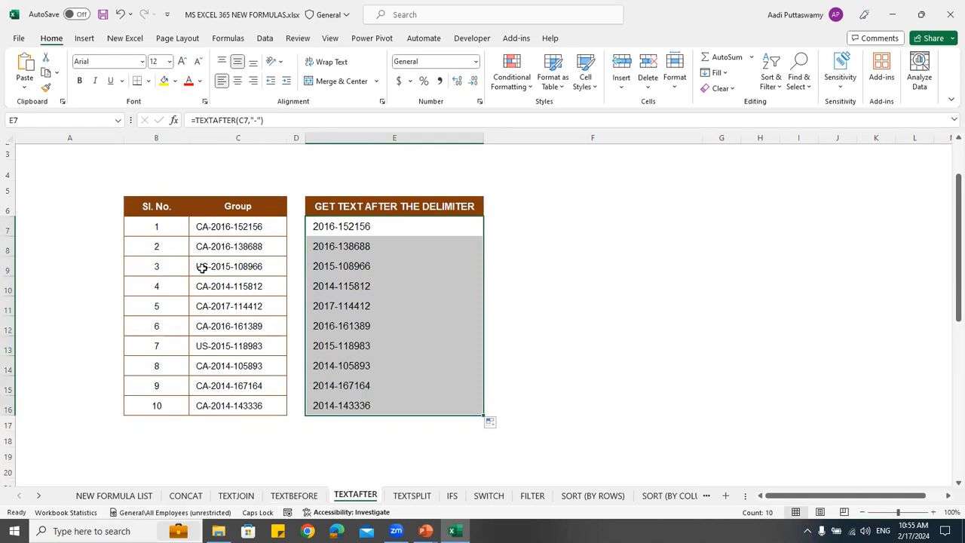
Add an instance_num argument of 2 to the TEXTAFTER formula in E7 and fill it down to E16
double_click(408, 228)
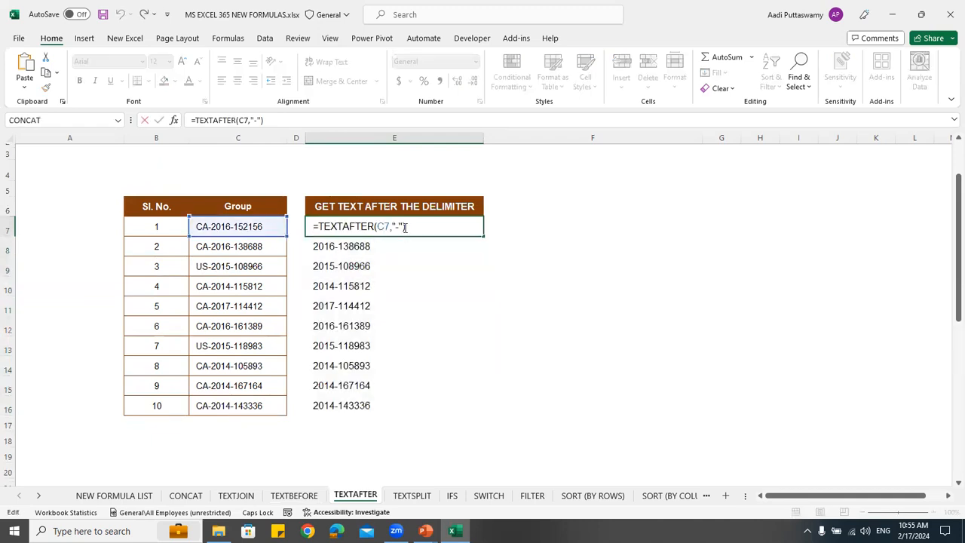
key(Left)
text(,)
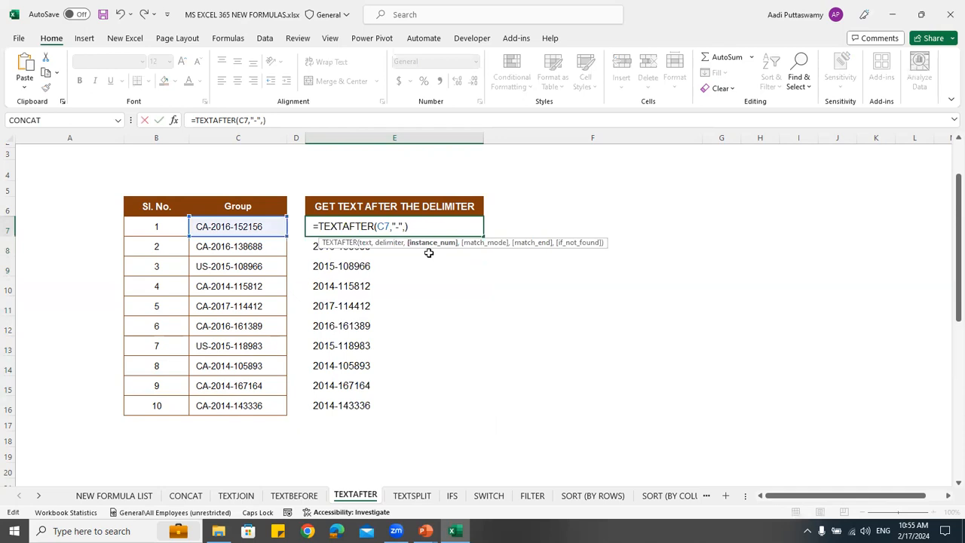
text(2)
key(Return)
click(435, 228)
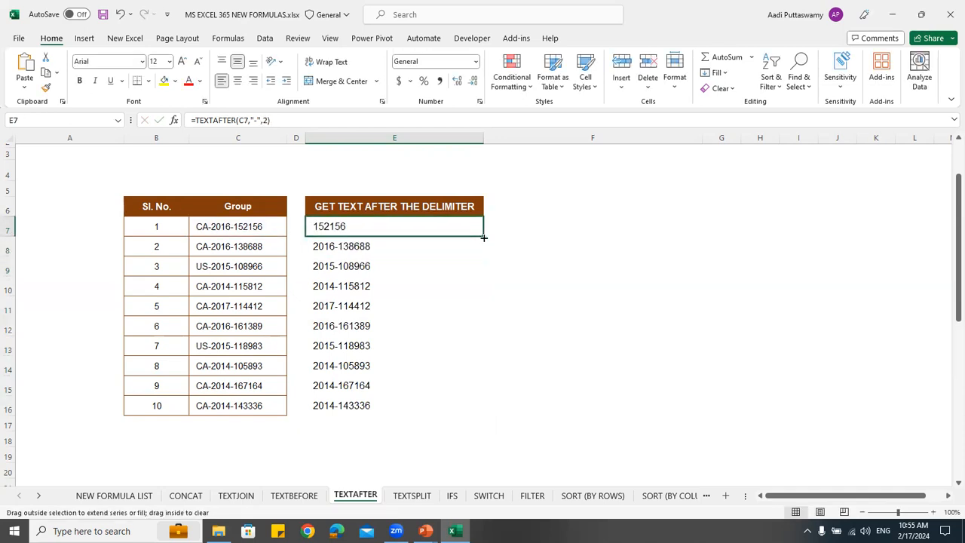
double_click(481, 236)
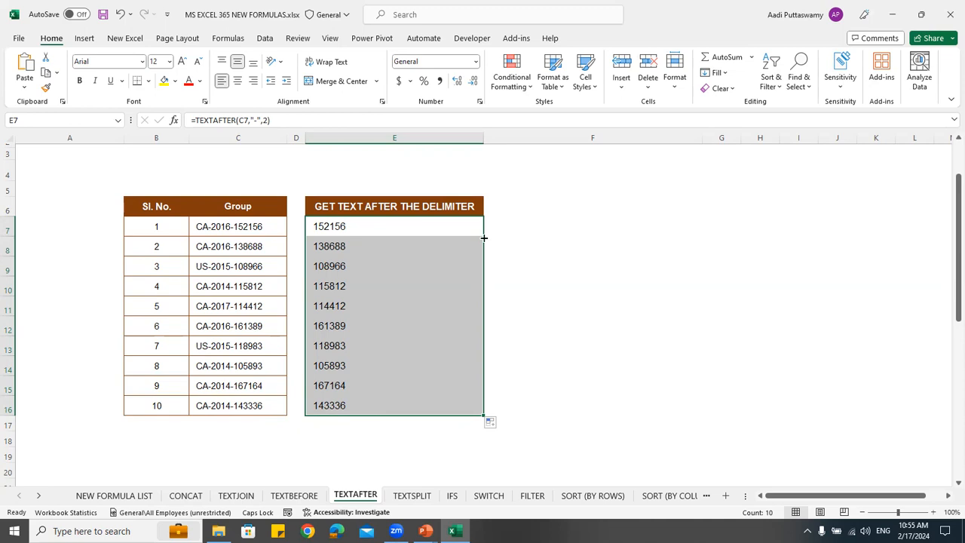
On the TEXTSPLIT sheet, enter =TEXTSPLIT(C7,",") in cell E7 to split the address text across columns at each comma
click(411, 496)
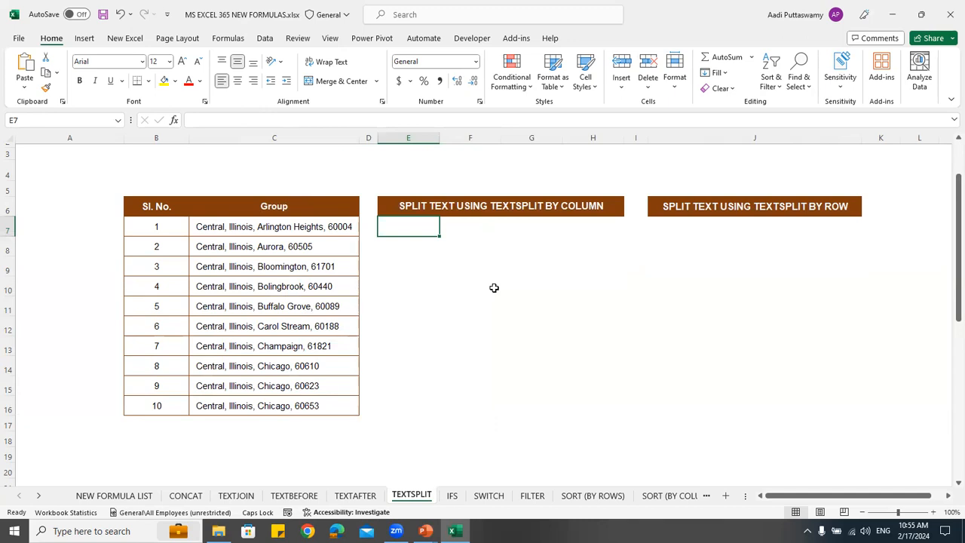
drag(279, 227, 287, 400)
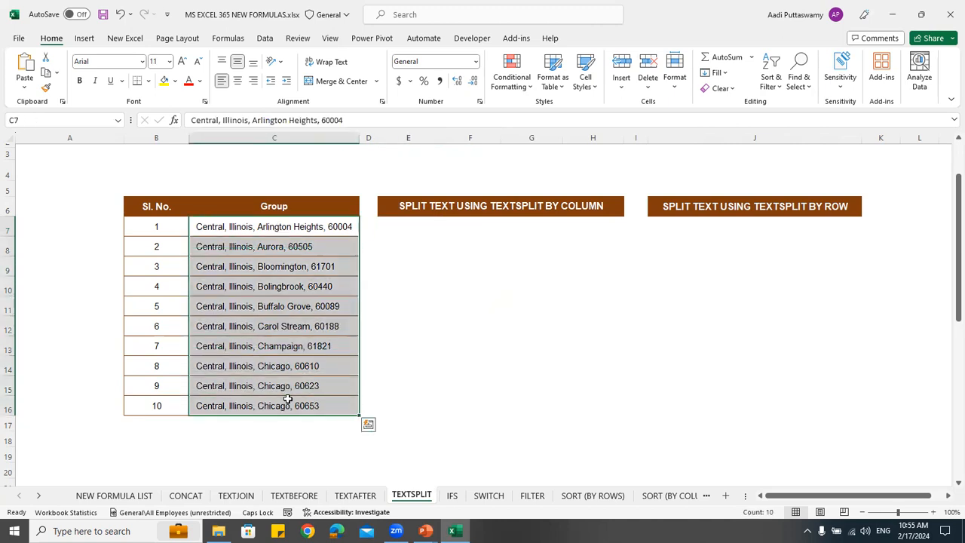
click(221, 233)
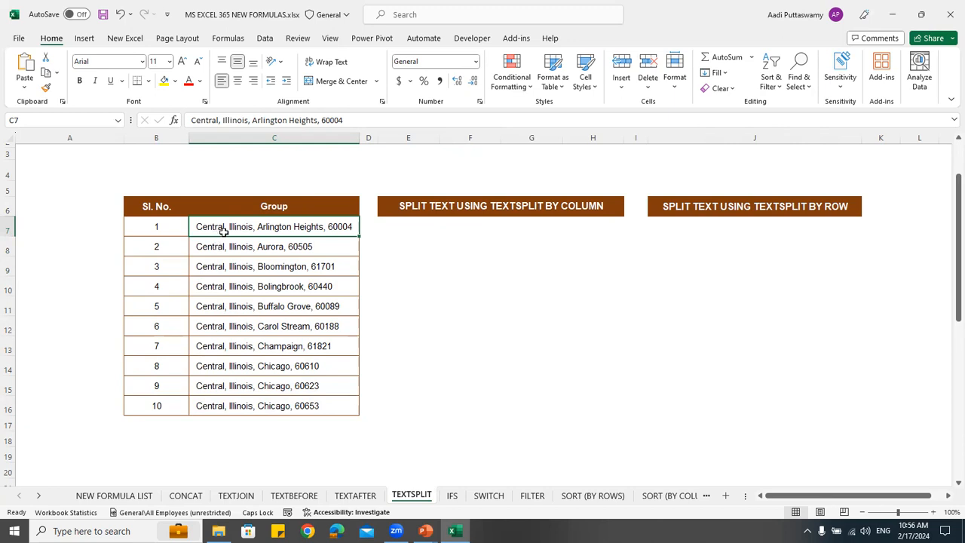
click(397, 228)
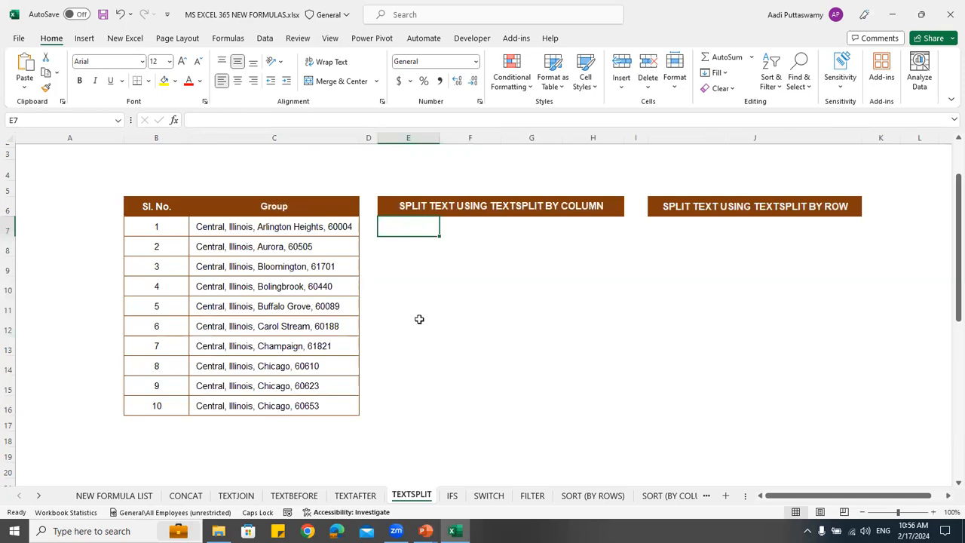
text(=TEXTSPLI)
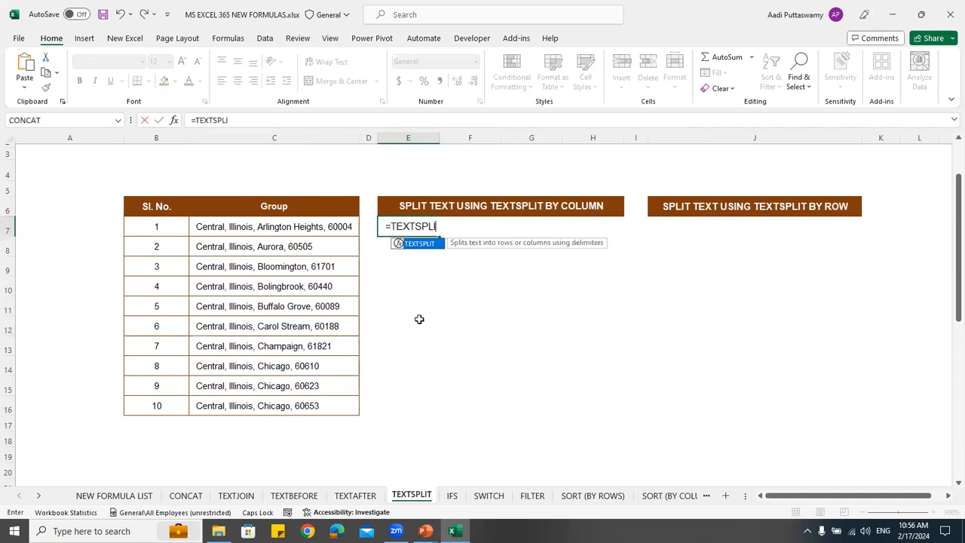
text(T()
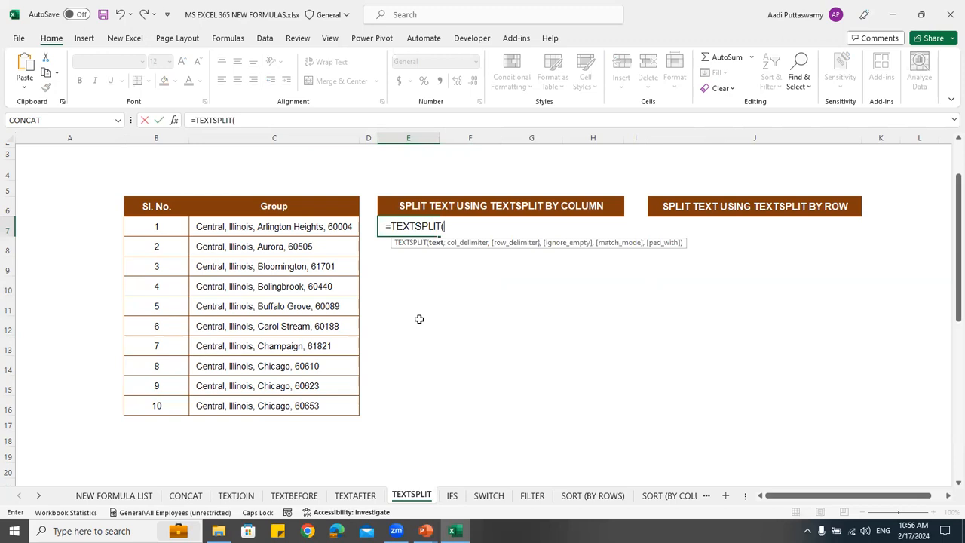
click(306, 230)
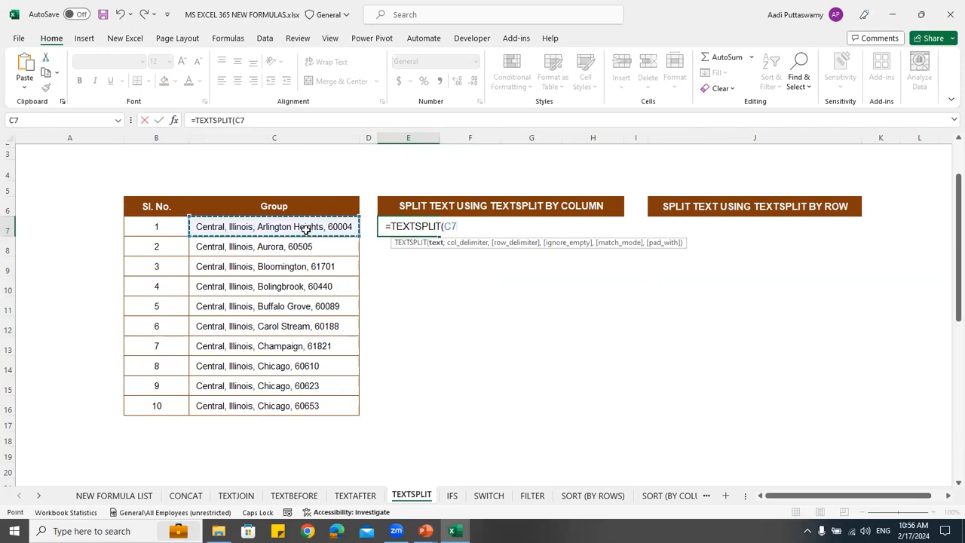
text(,)
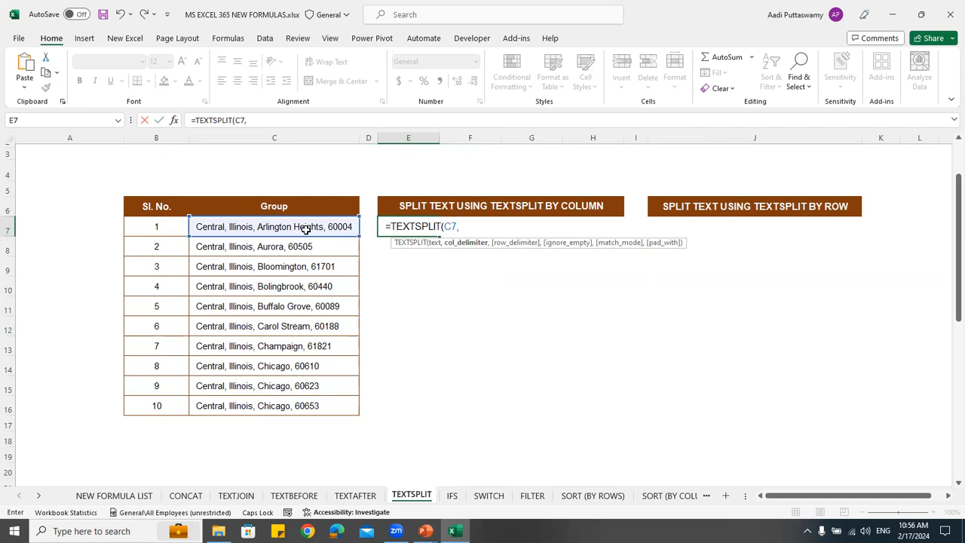
text(",")
text("))
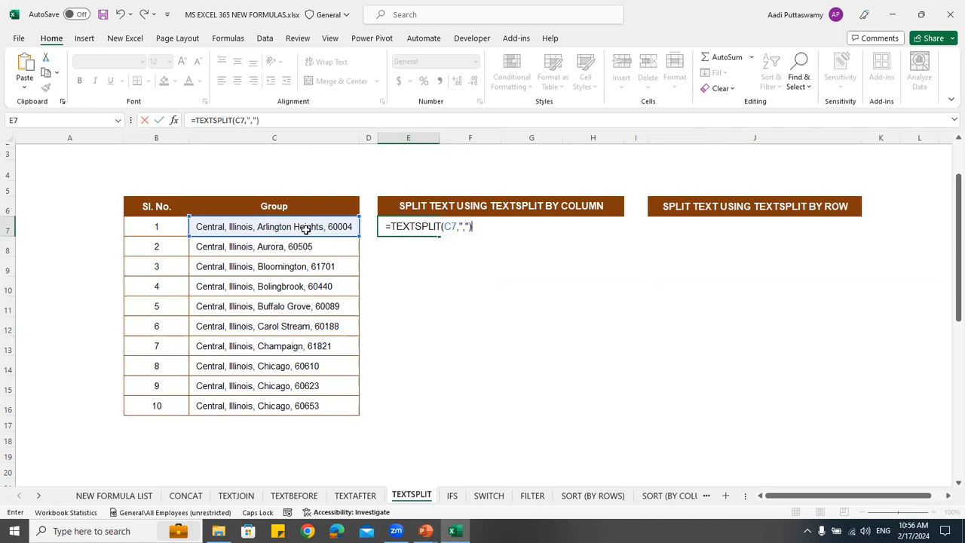
key(Return)
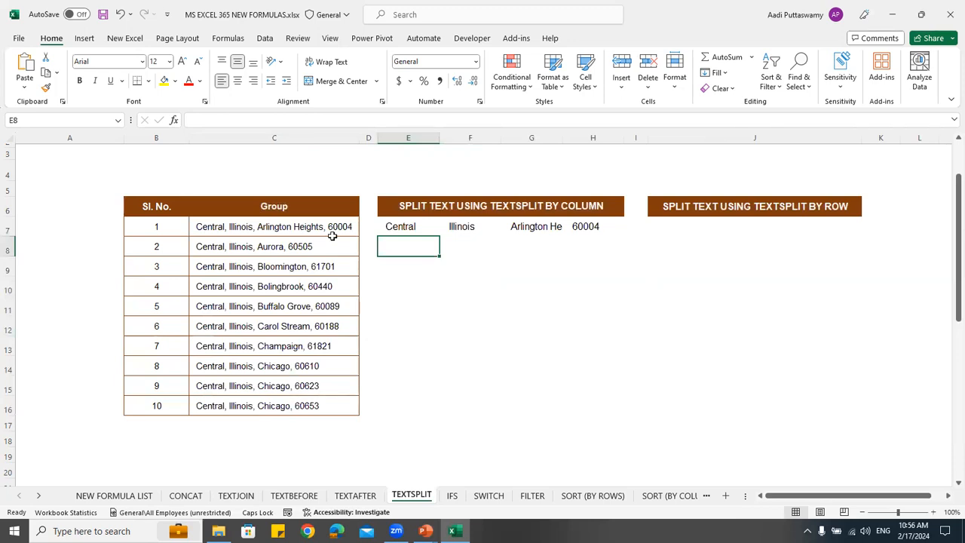
Fill the column-wise TEXTSPLIT formula from row 7 down to row 15 and check the split cells E7 to H7
drag(402, 226, 623, 398)
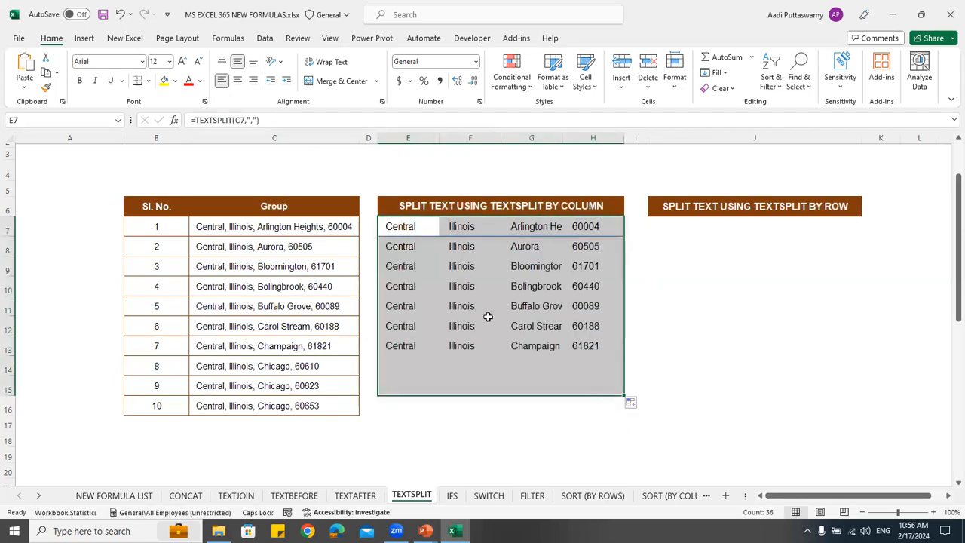
click(404, 228)
click(475, 229)
click(537, 229)
click(580, 228)
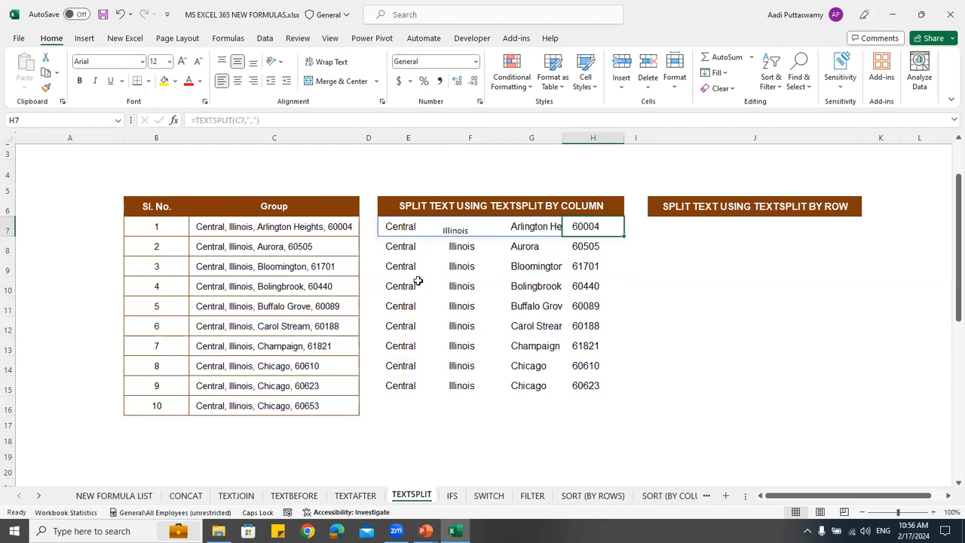
Enter =TEXTSPLIT(C7,,",") in cell J7 to split the C7 text into rows, and select the resulting range J7:J10
click(679, 232)
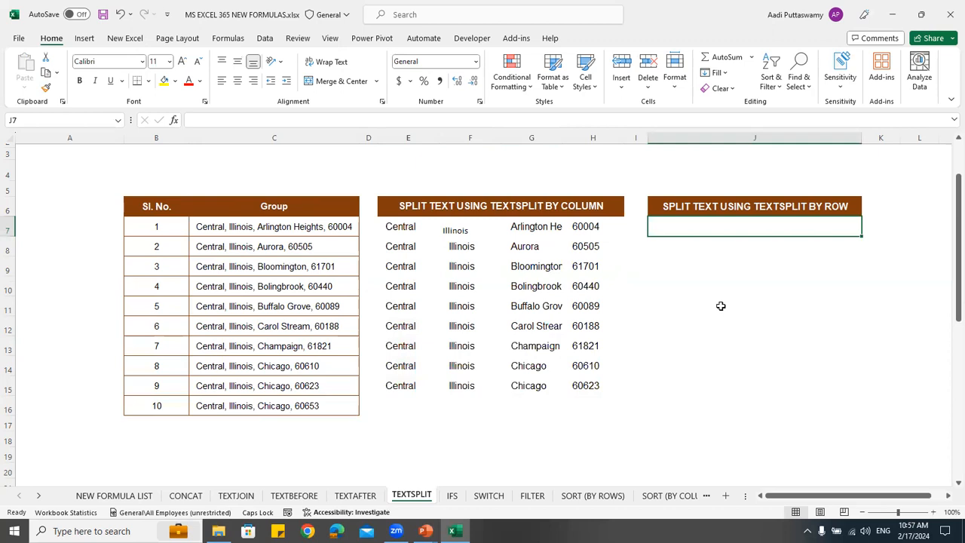
text(=)
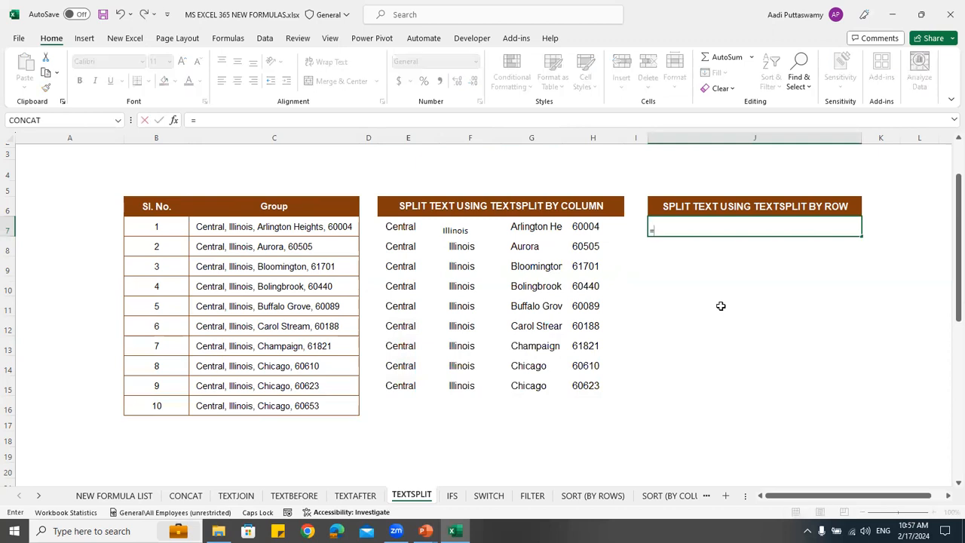
text(TEX)
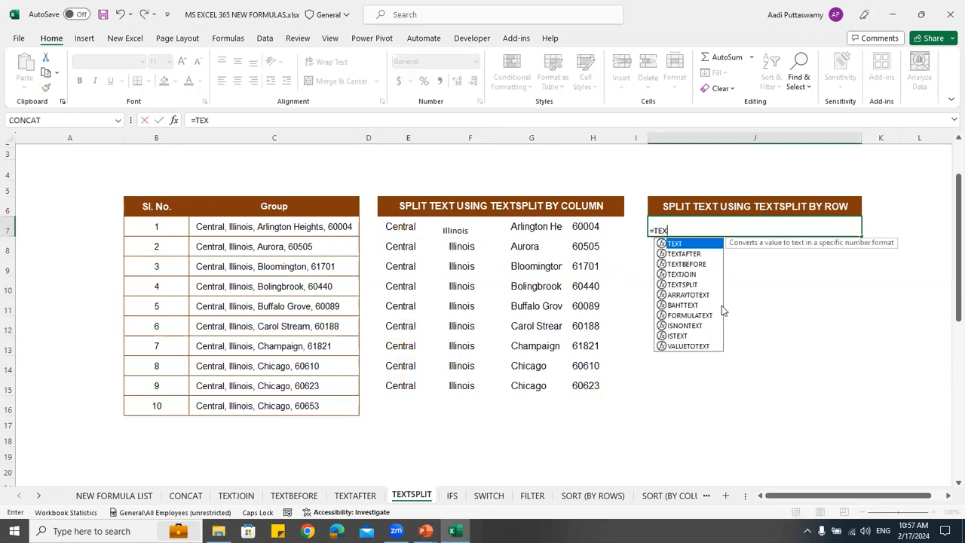
key(Down)
key(Down)
key(Down)
key(Down)
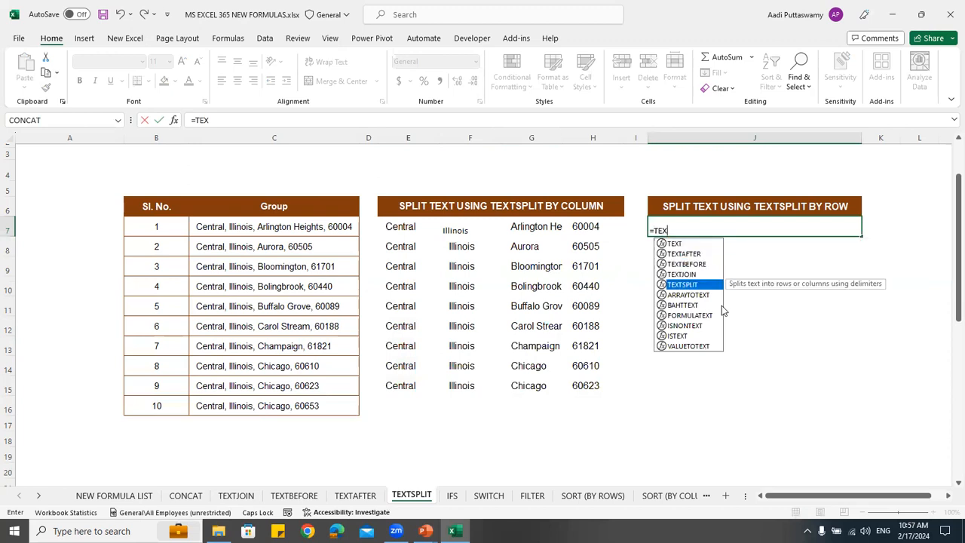
key(Tab)
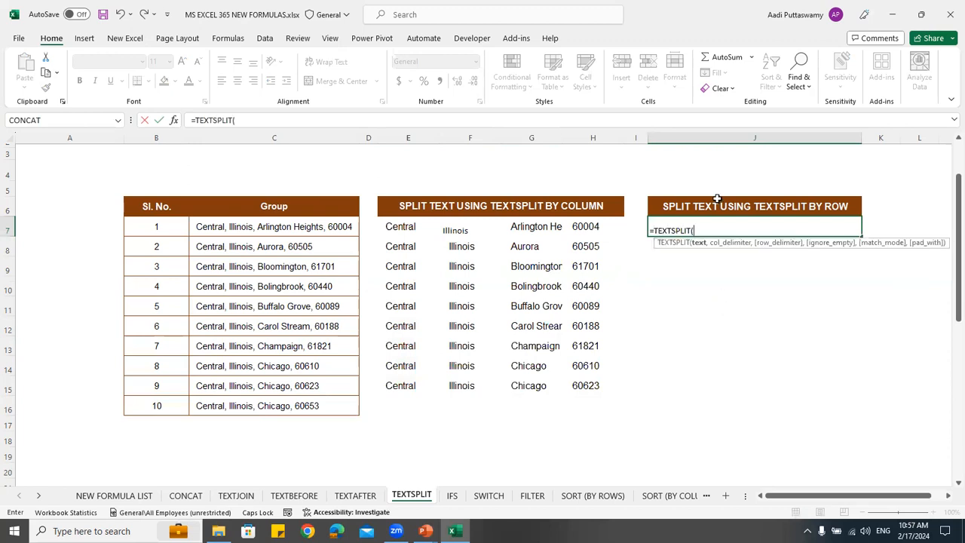
click(289, 228)
text(,)
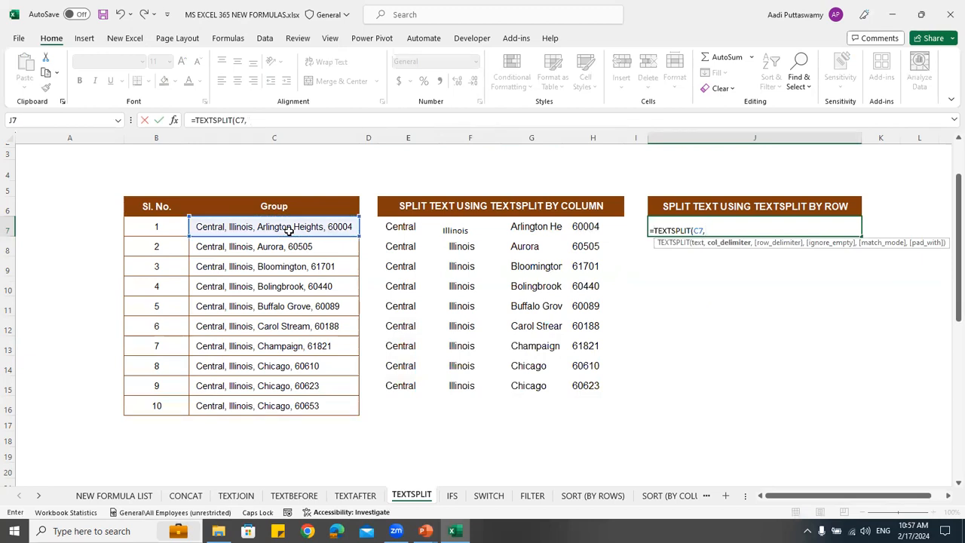
text(,)
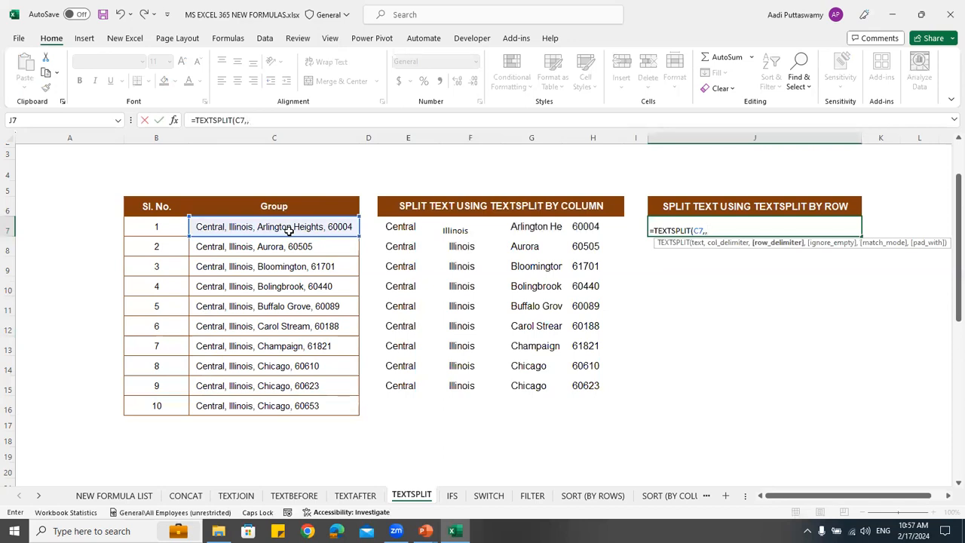
text(",")
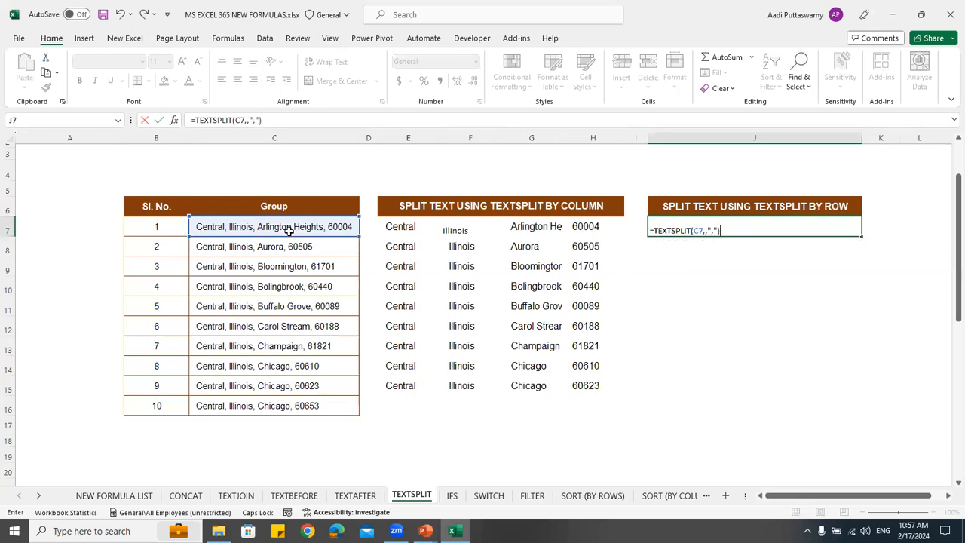
text())
key(Return)
click(218, 226)
drag(683, 230, 694, 288)
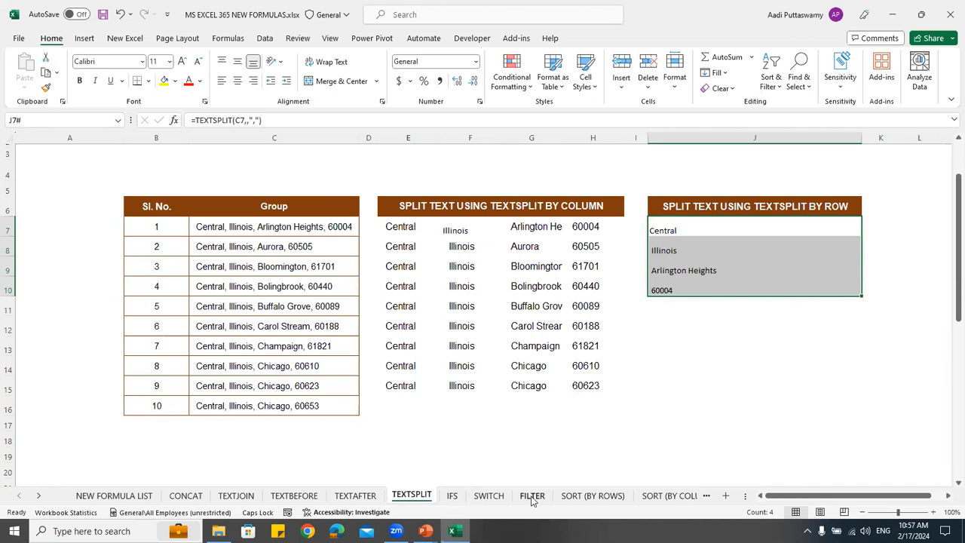
click(514, 326)
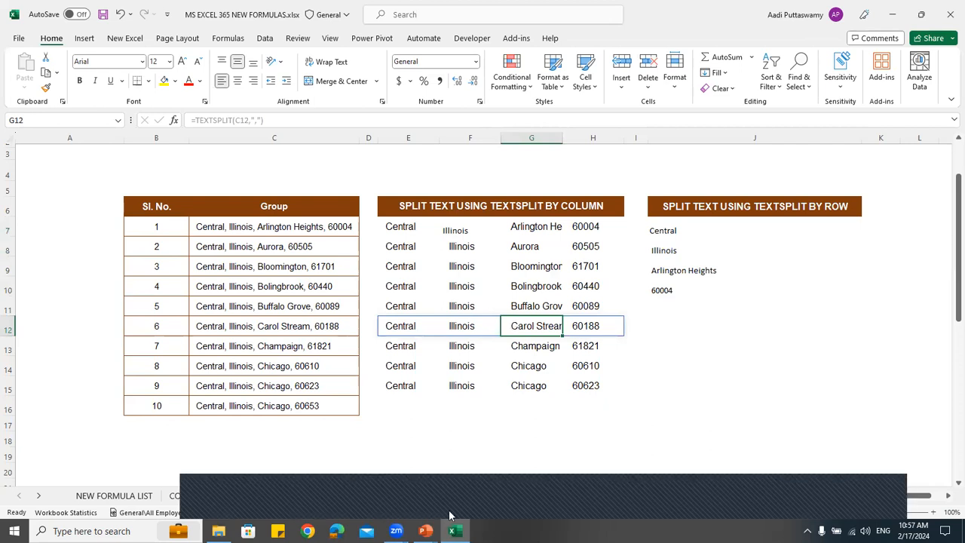
click(441, 504)
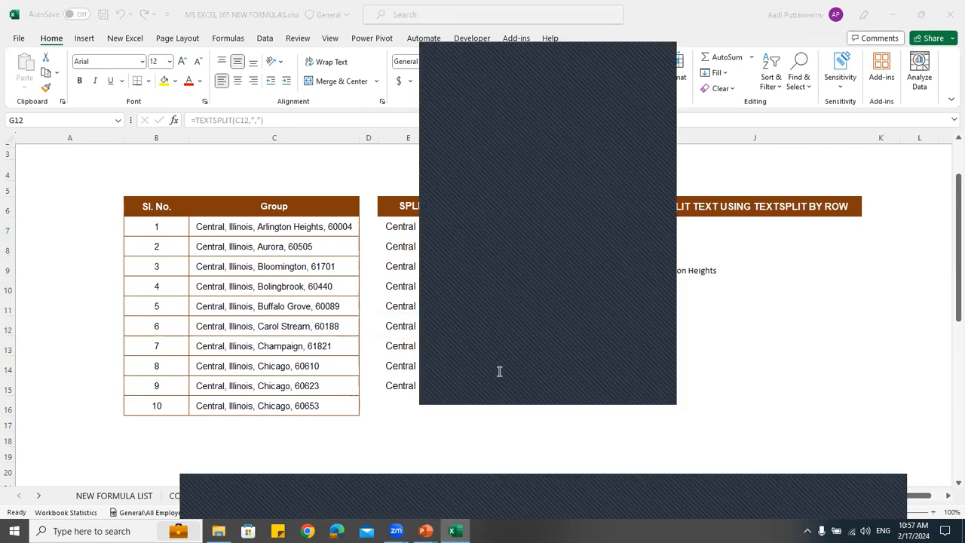
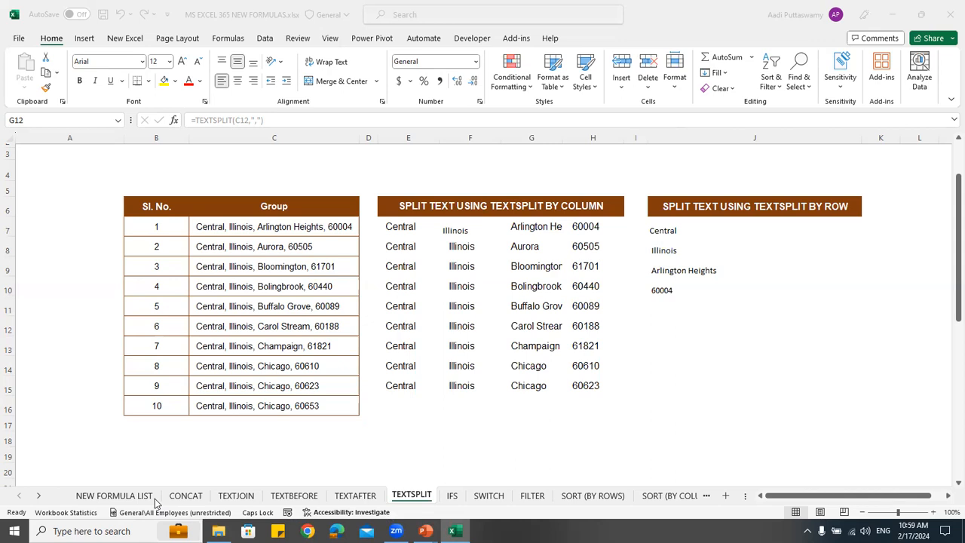
Open the IFS sheet and select cell F7, the first empty cell of the Category Code column
click(452, 499)
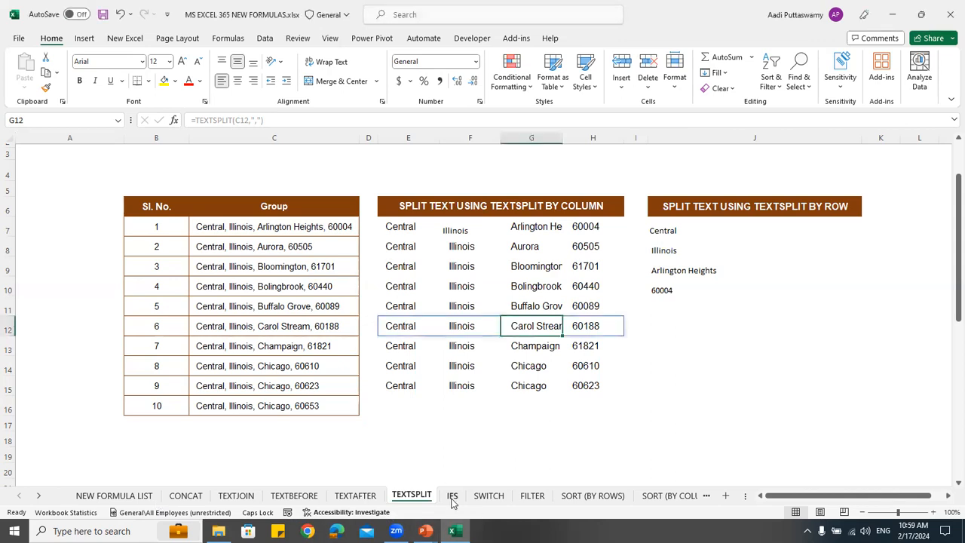
click(452, 496)
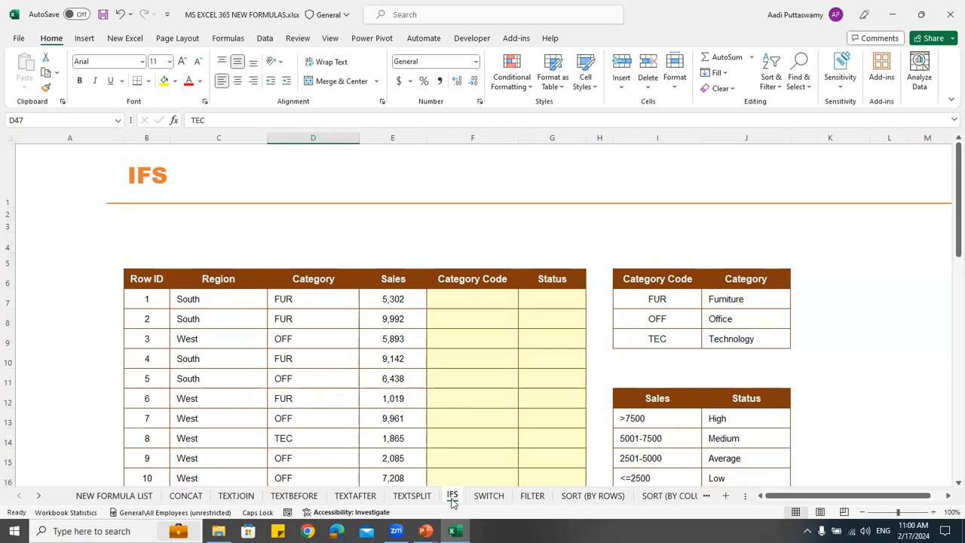
click(245, 331)
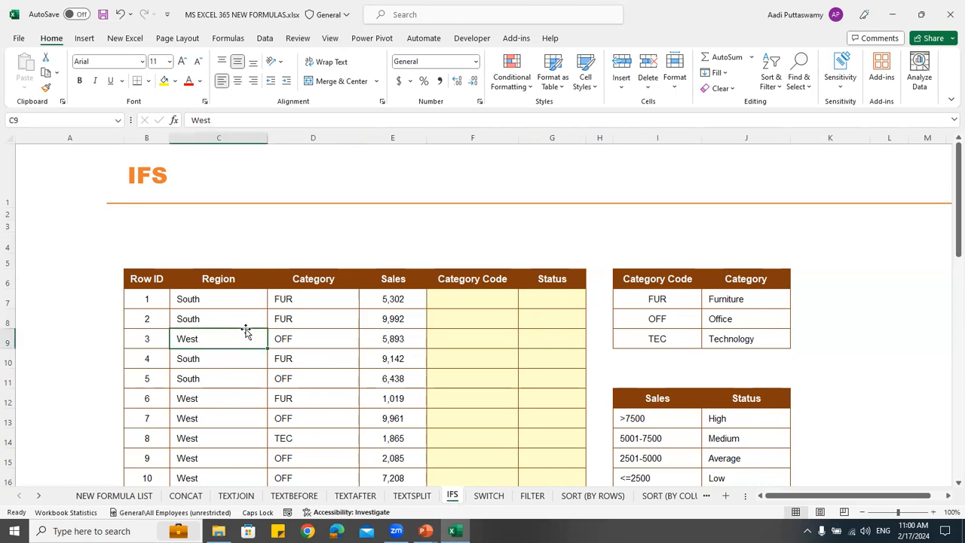
click(440, 304)
scroll(407, 385, down, 1)
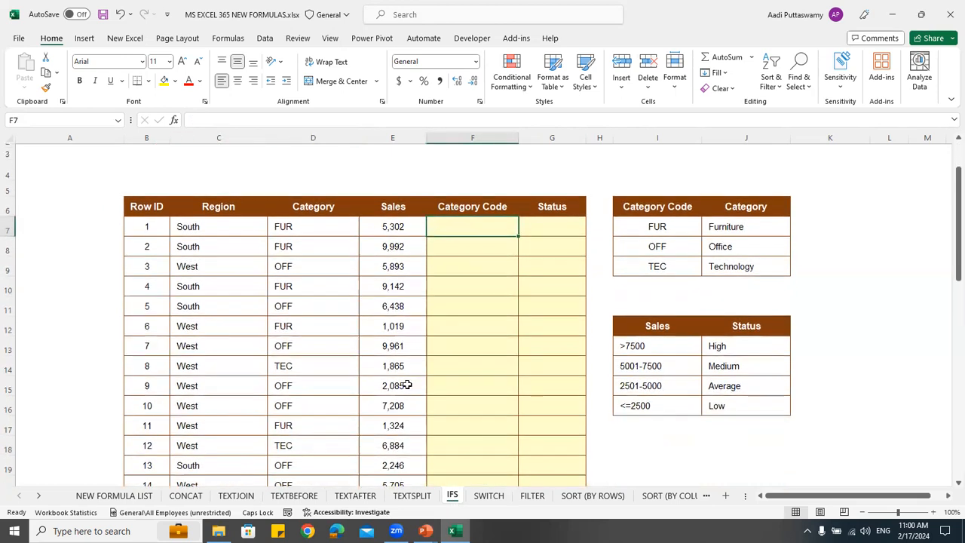
scroll(407, 384, down, 1)
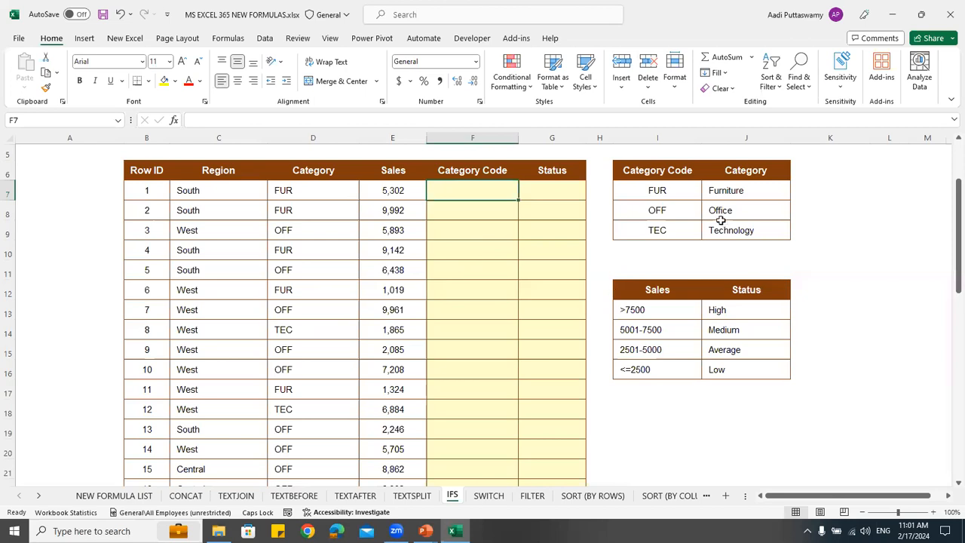
Examine the Category Code and Category lookup table in I6:J9 against the abbreviations in the Category column
click(661, 171)
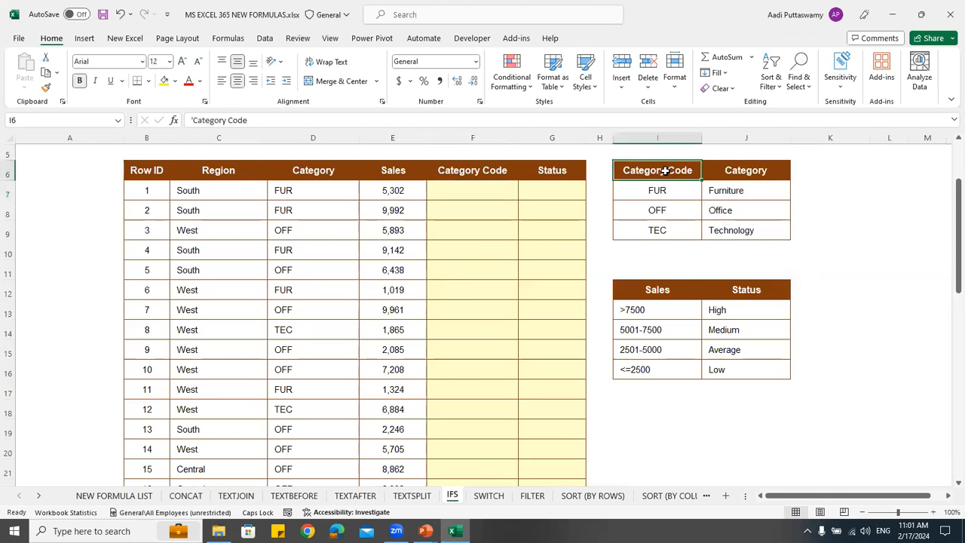
click(746, 173)
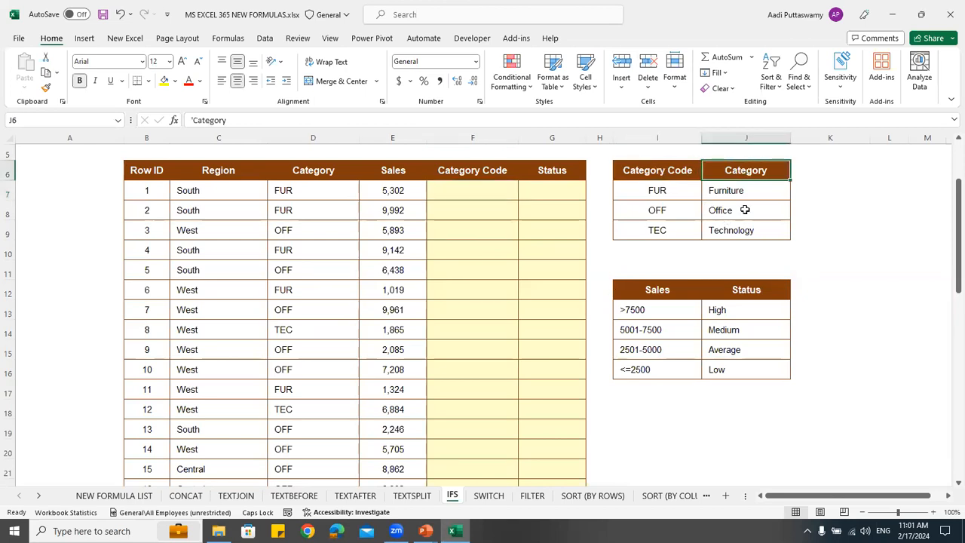
drag(319, 193, 335, 330)
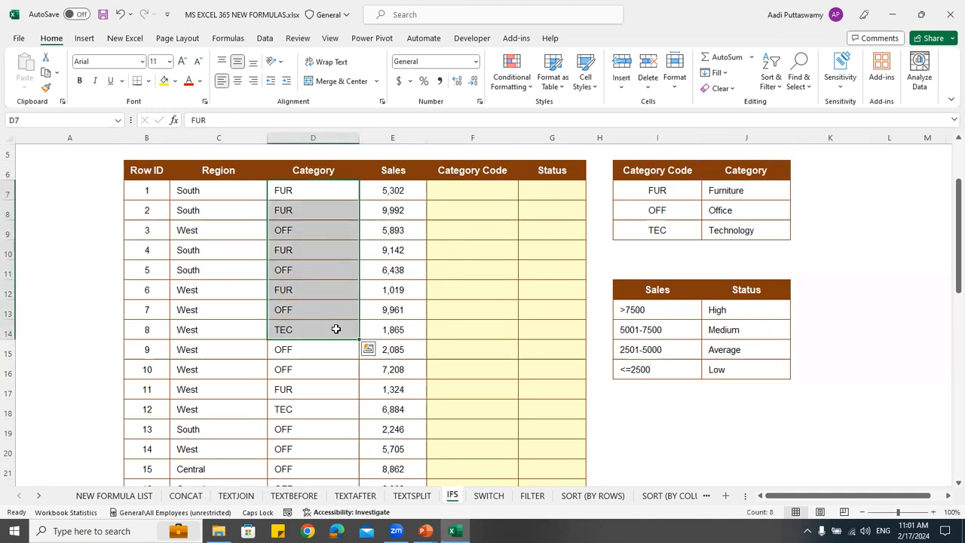
click(645, 194)
click(641, 213)
click(635, 223)
drag(728, 193, 729, 230)
click(728, 194)
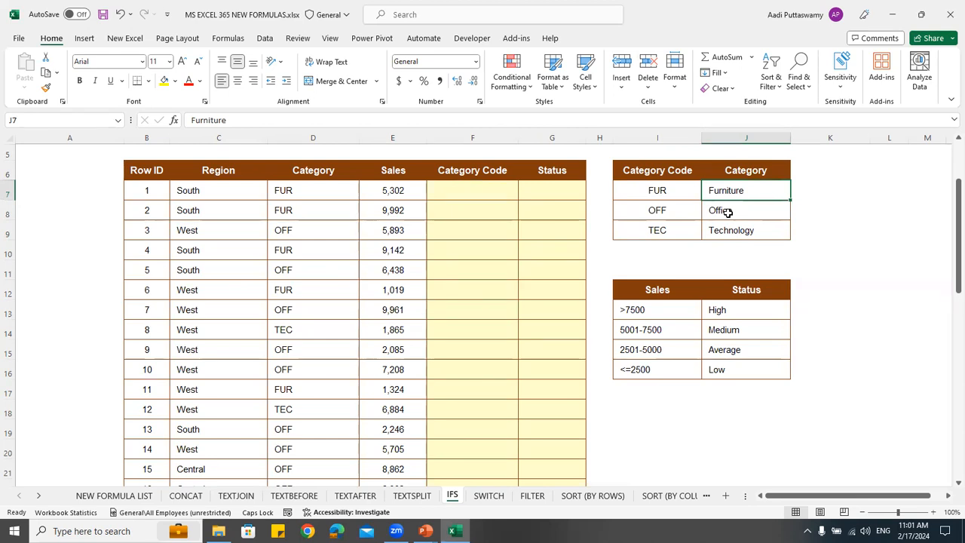
Start an IFS formula in cell F7 with the first logical test D7="FUR"
click(478, 198)
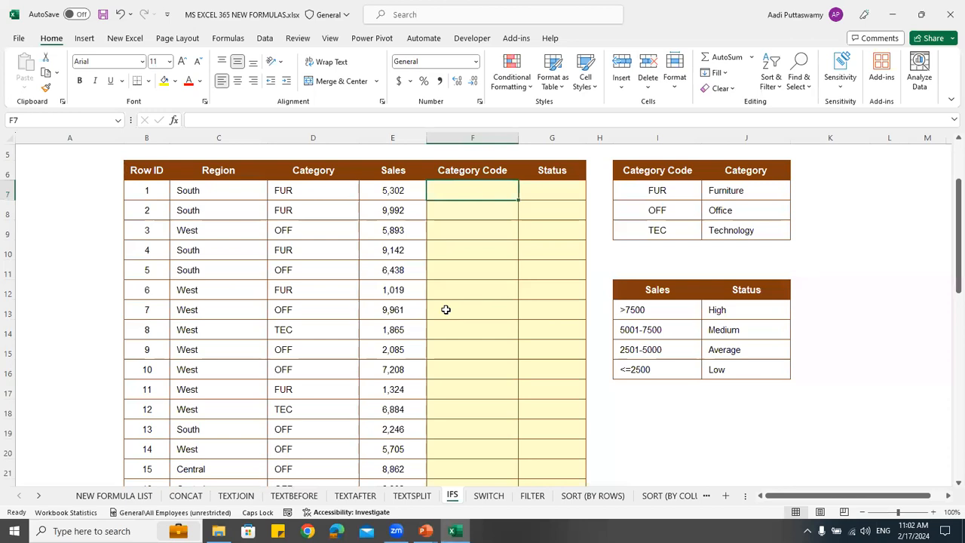
text(=)
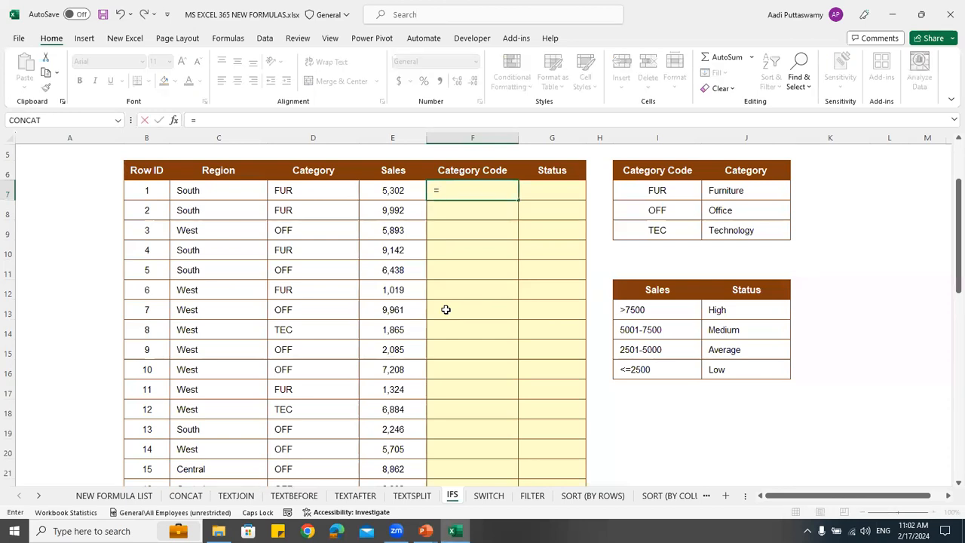
text(IFS)
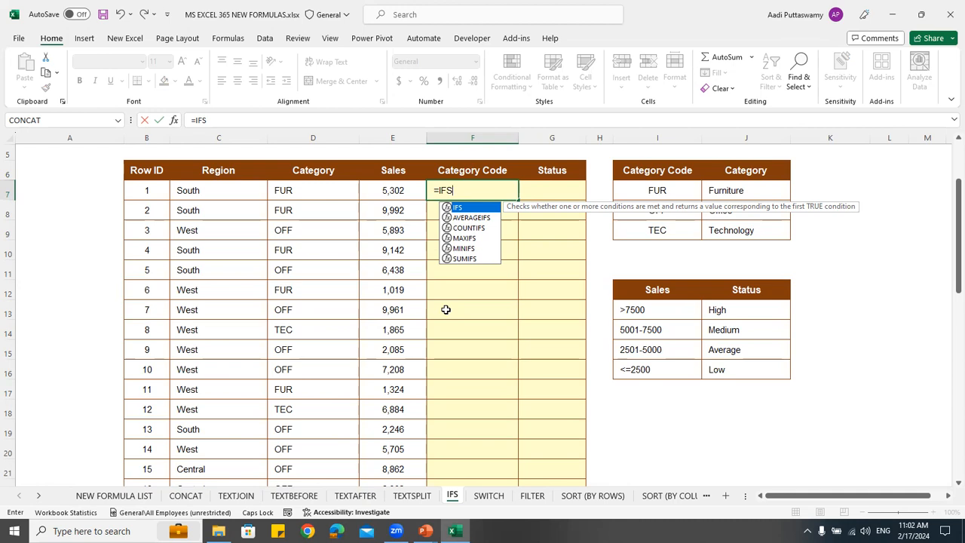
text(()
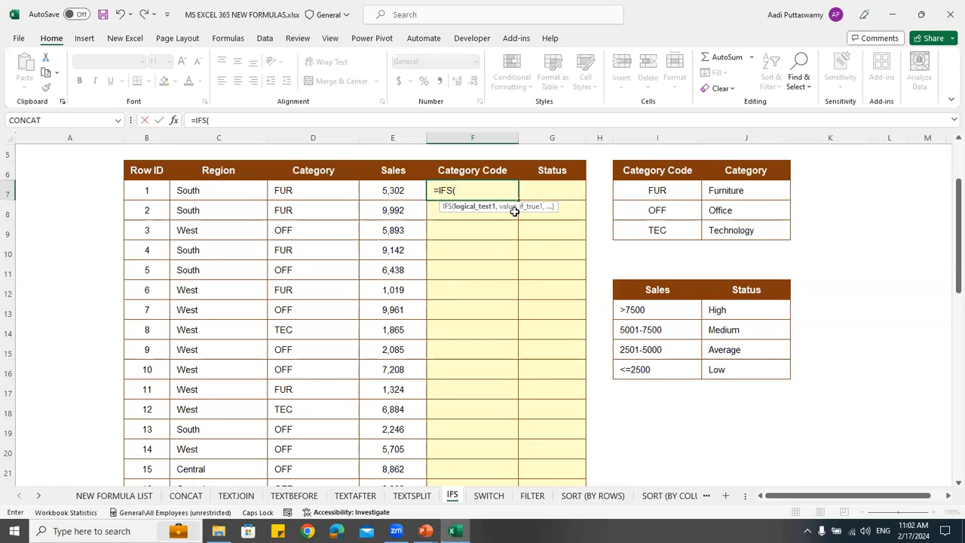
click(308, 191)
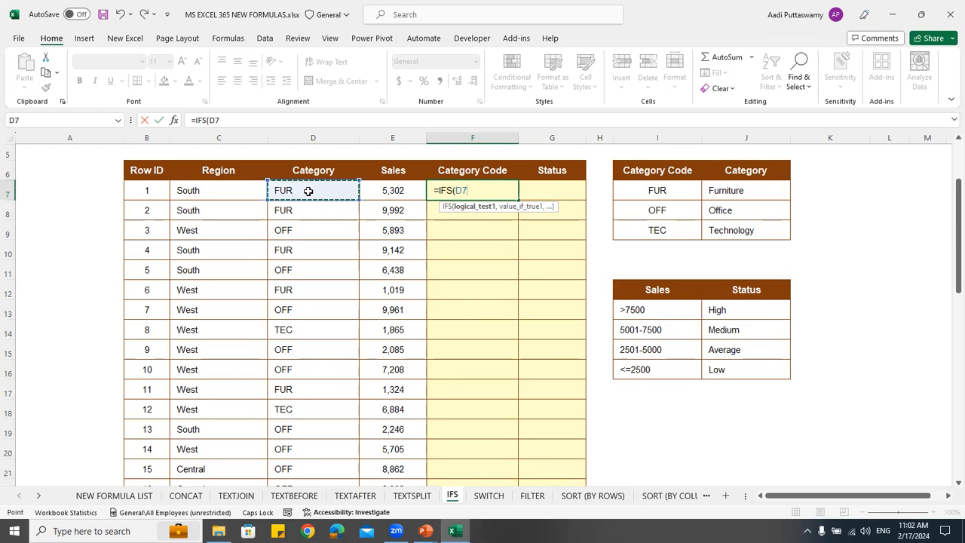
text(="fur)
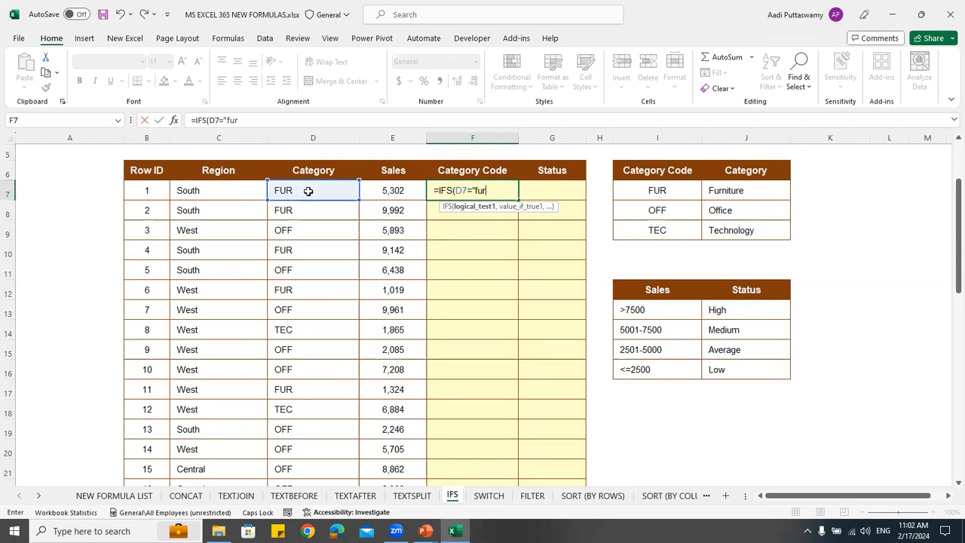
key(BackSpace)
key(BackSpace)
key(BackSpace)
text(FUR",)
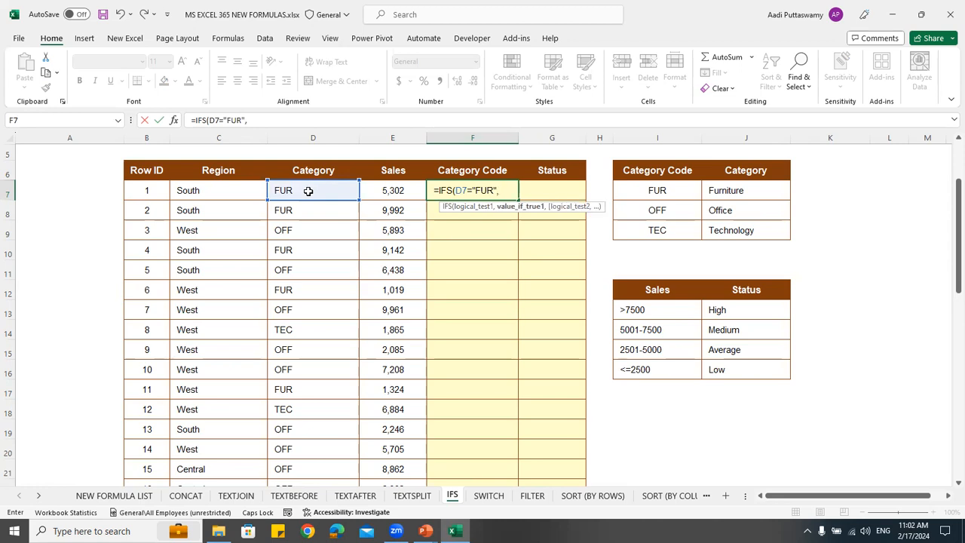
text("FURNITURE)
Add "Furniture" as the value returned when the first test of the F7 formula is true
key(BackSpace)
key(BackSpace)
key(BackSpace)
key(BackSpace)
key(BackSpace)
key(BackSpace)
key(BackSpace)
key(BackSpace)
key(BackSpace)
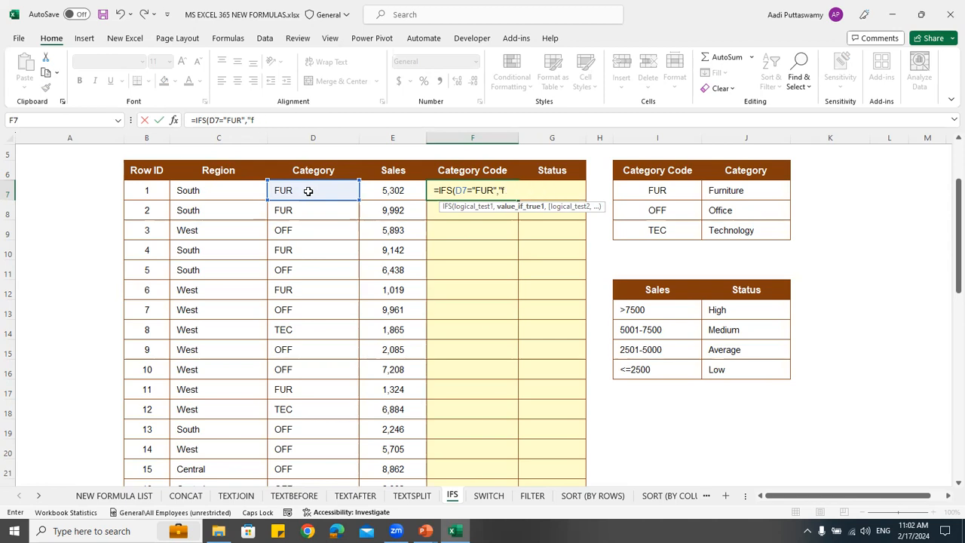
key(Caps_Lock)
text(Furniture)
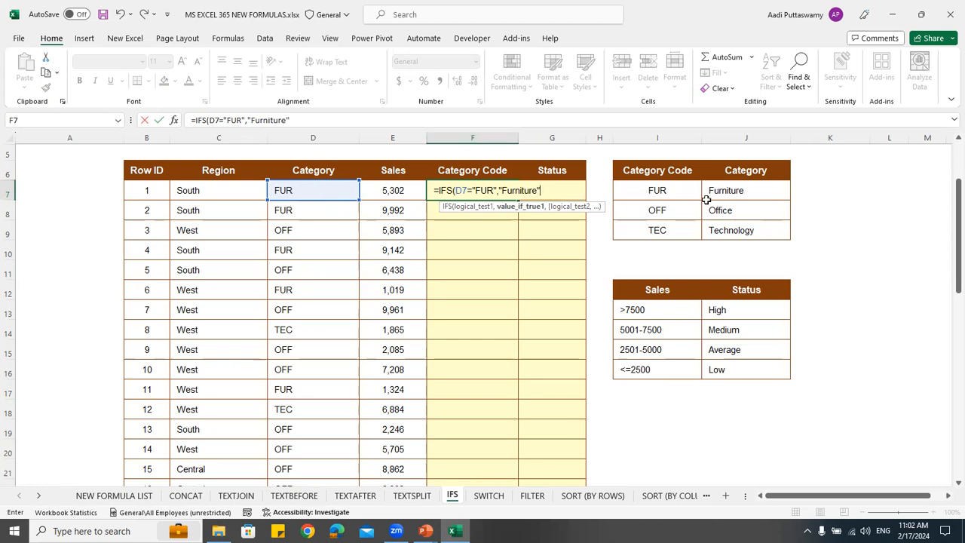
text(,)
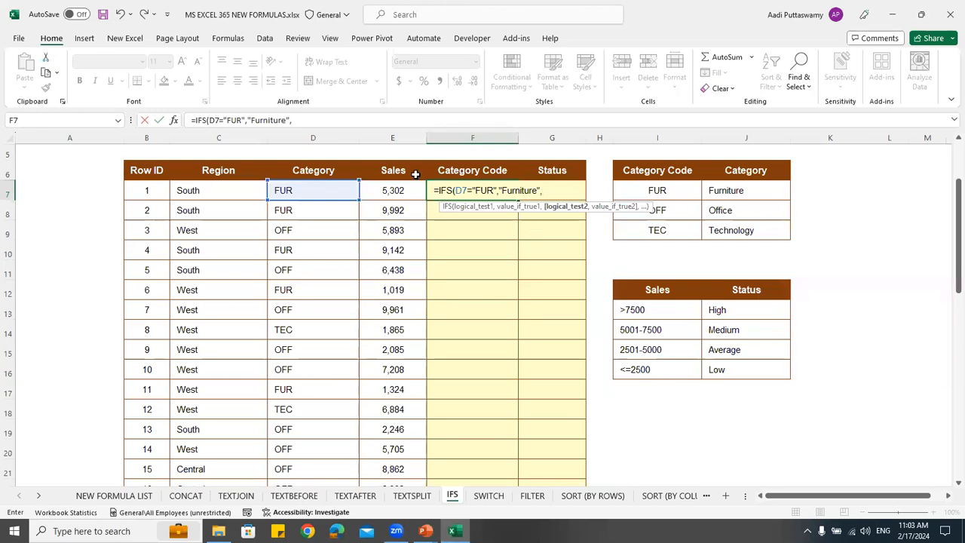
Add the second test D7="OFF" with the result "Office" to the IFS formula in F7
click(311, 190)
text(=)
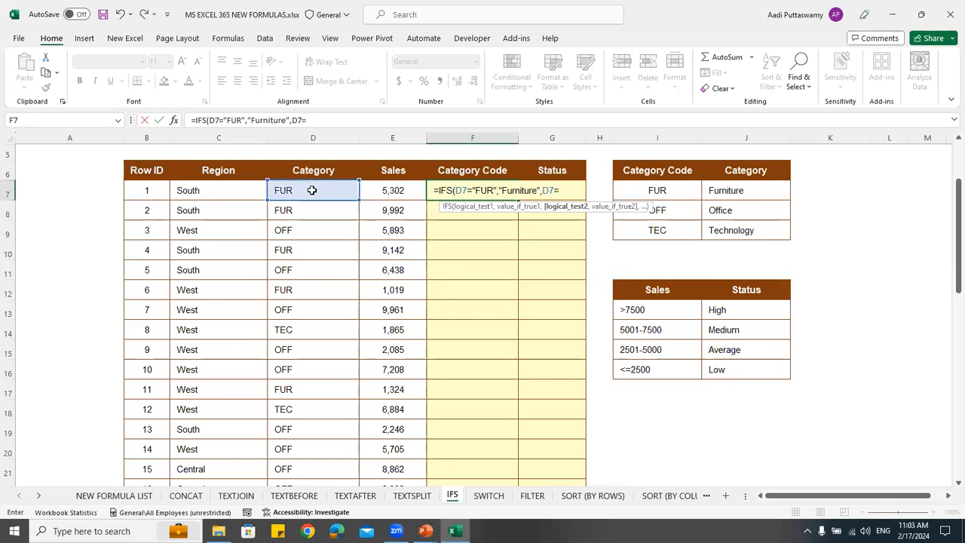
text("OFF",)
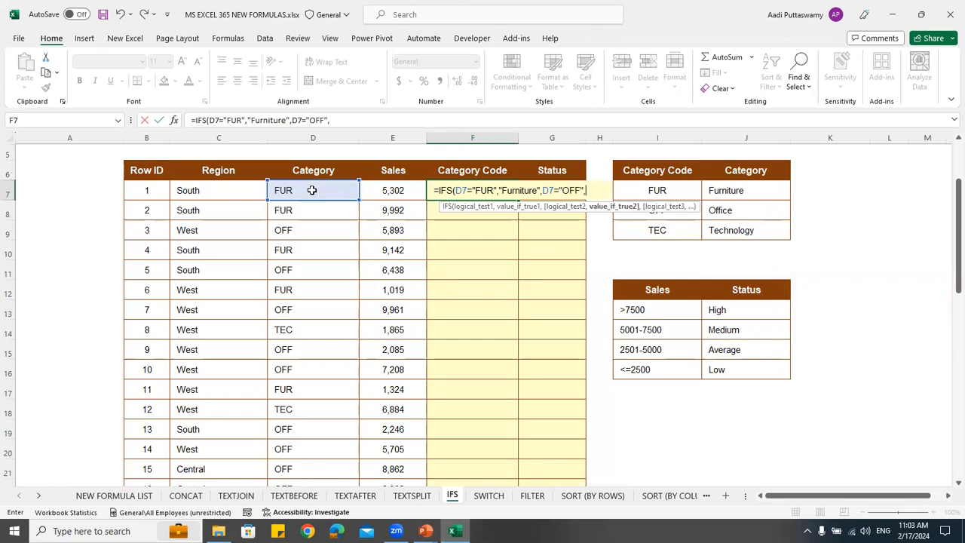
text("Office",)
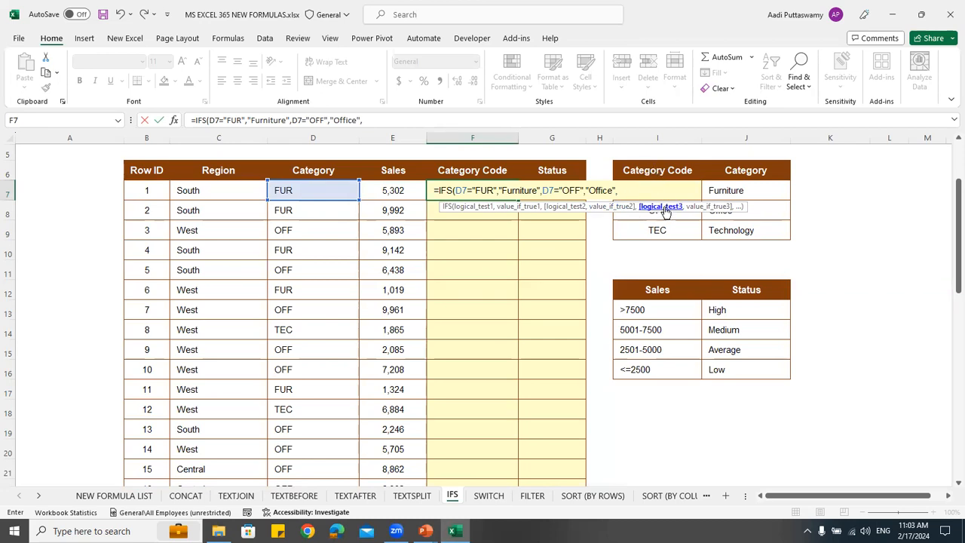
Add the third test D7="TEC" with the result "Technology" and close the IFS formula in F7
click(301, 190)
text(=")
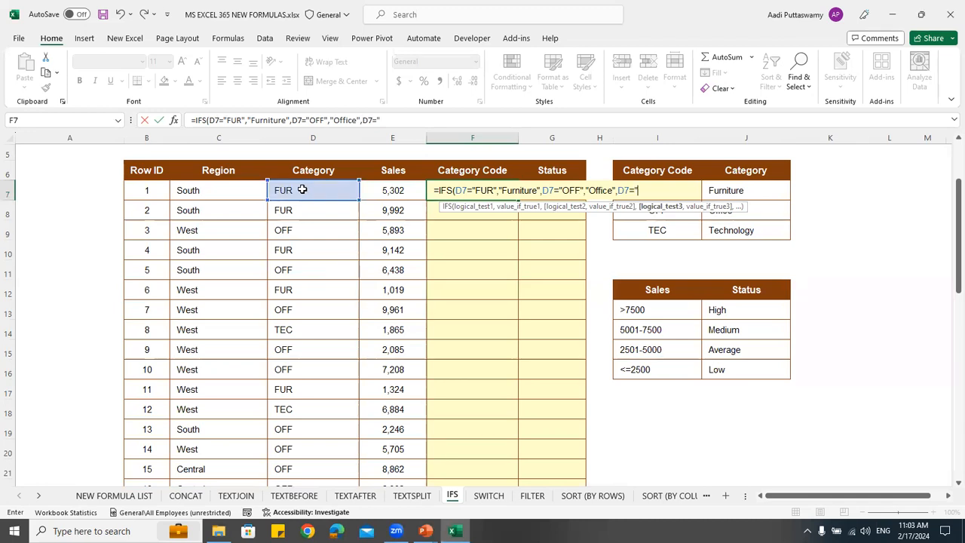
text(TEC")
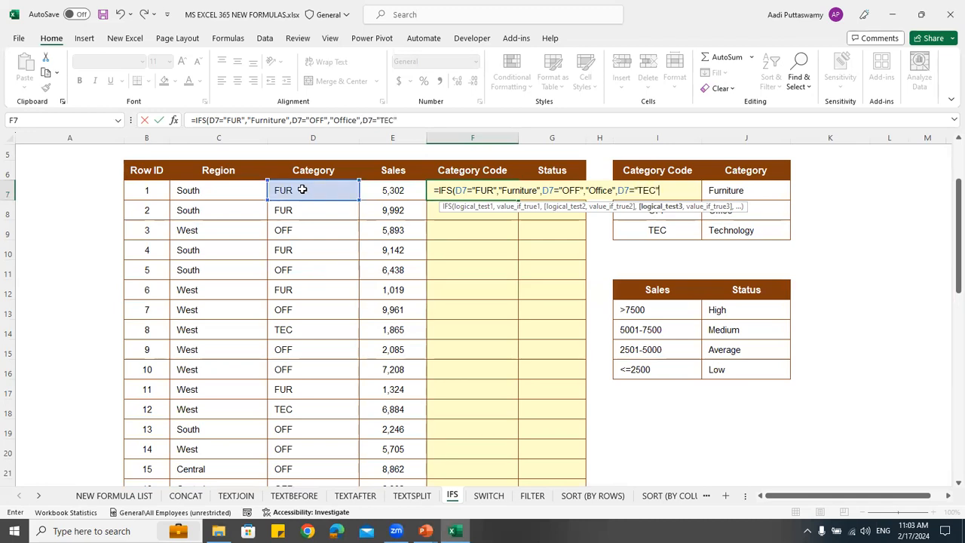
text(,")
text(Te)
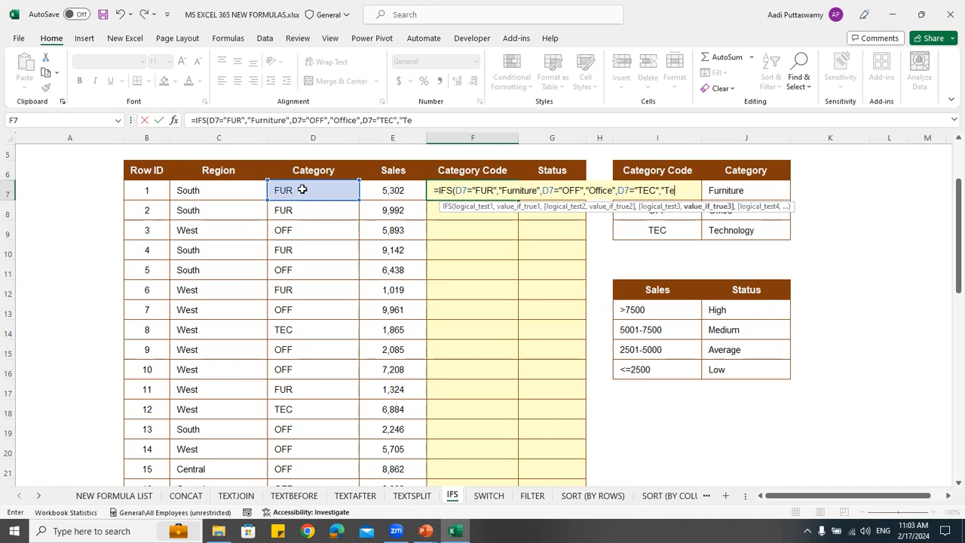
text(chnology)
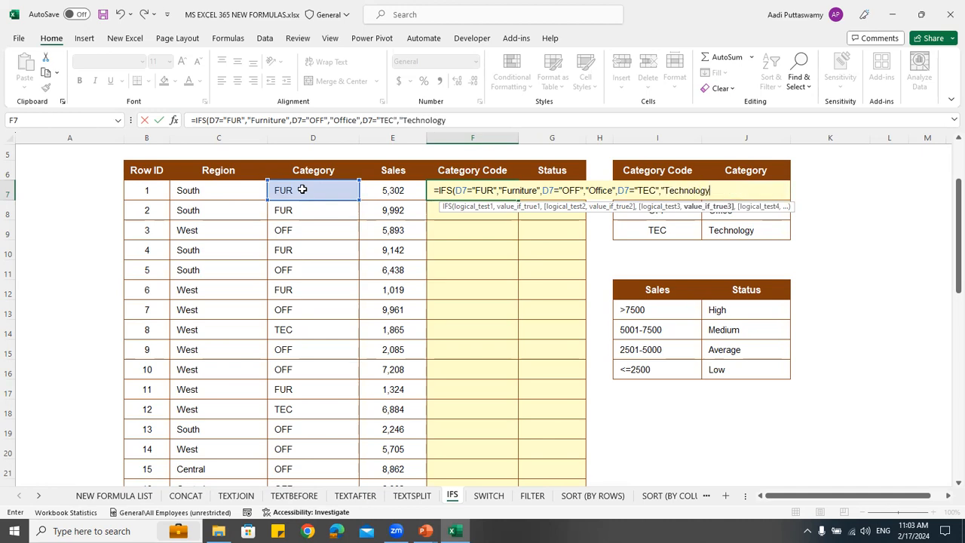
text("))
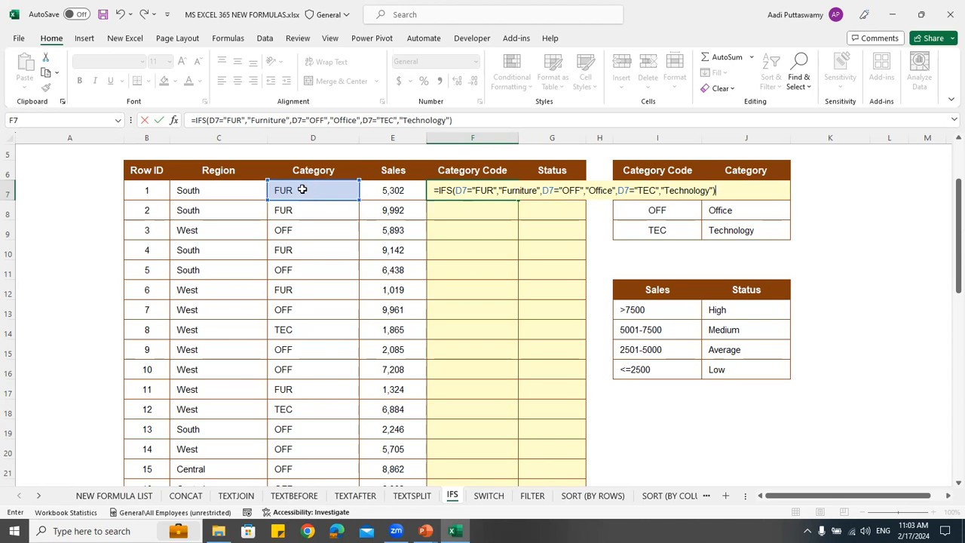
Review and commit the IFS formula in F7, and fill it down the Category Code column
click(472, 193)
click(516, 190)
click(573, 190)
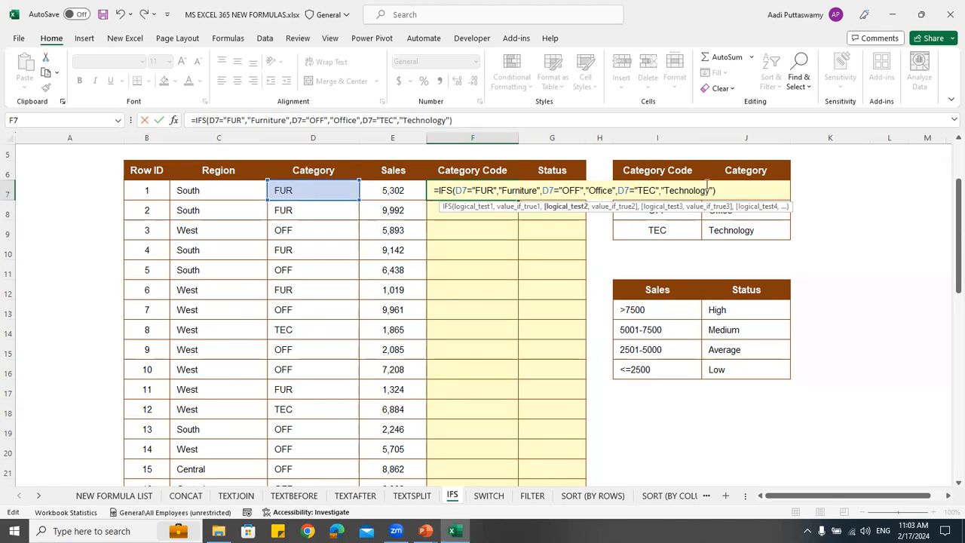
key(Return)
click(500, 199)
click(522, 199)
click(514, 198)
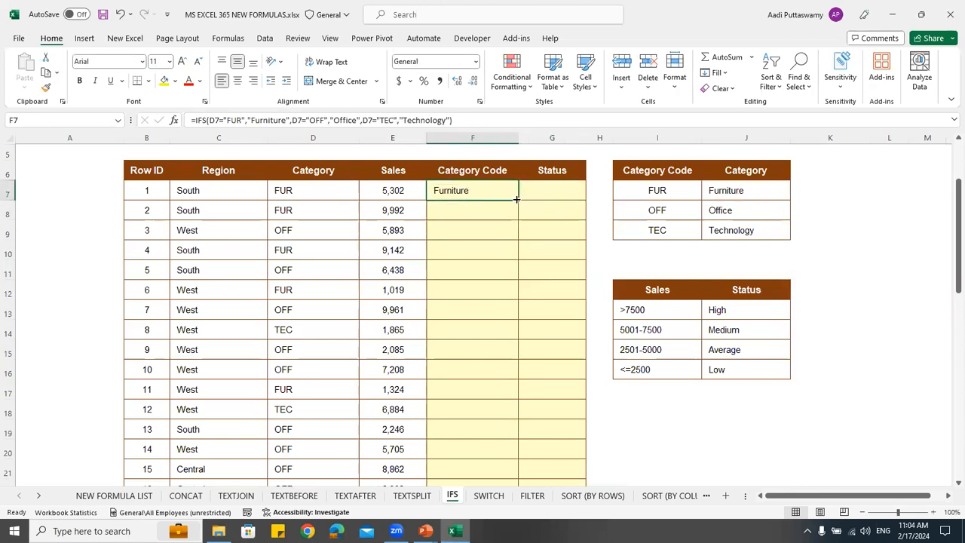
double_click(518, 200)
click(289, 236)
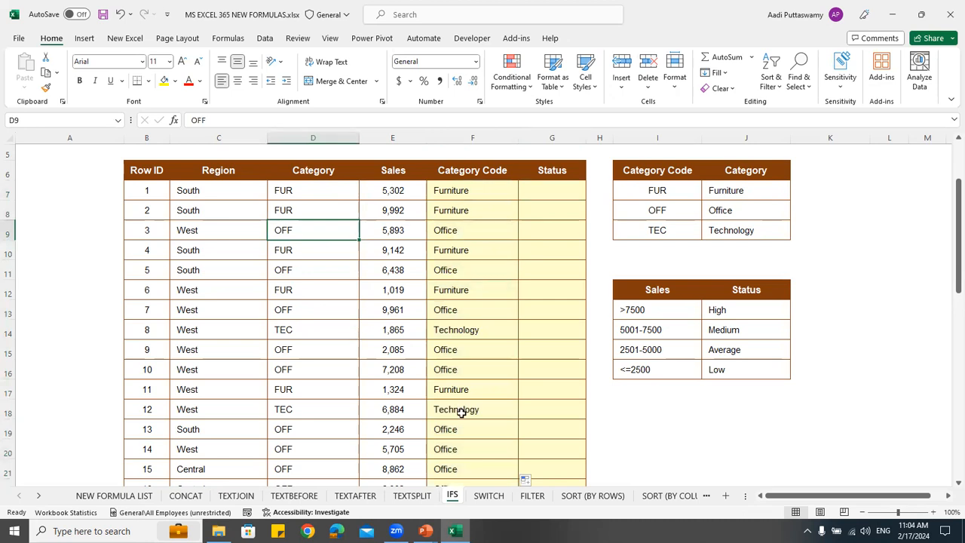
Look over the Sales thresholds in I13:I16, and compare the SWITCH sheet's table with the Category data on the IFS sheet
drag(647, 310, 649, 367)
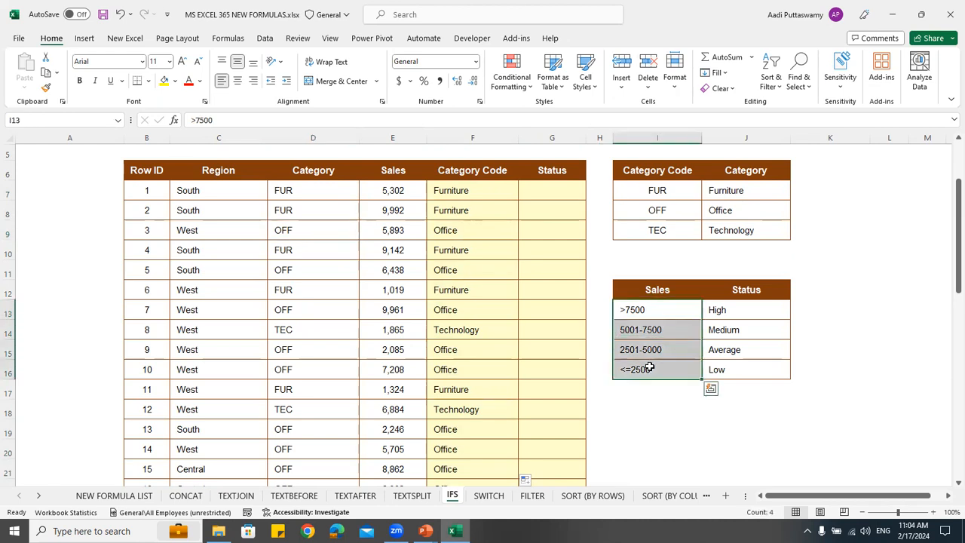
scroll(650, 367, up, 2)
click(489, 495)
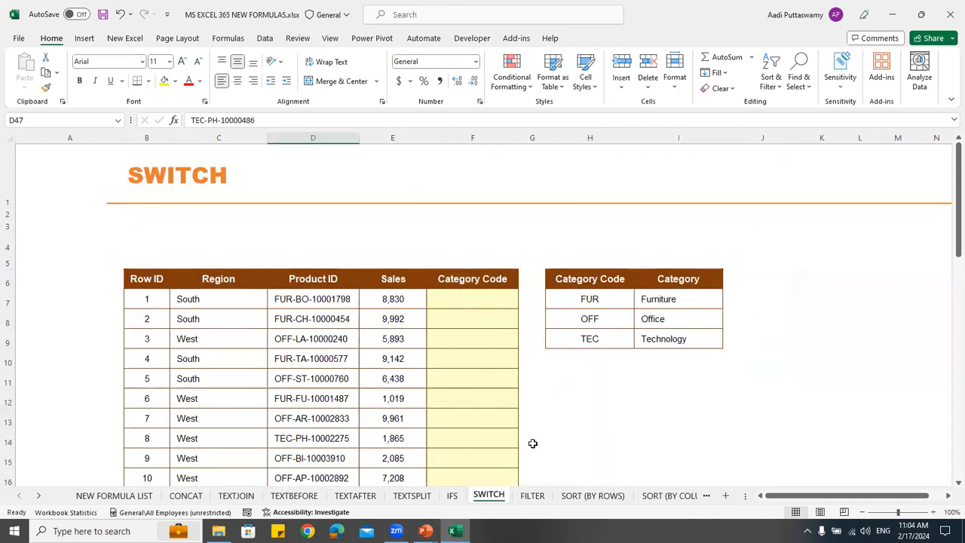
click(475, 297)
scroll(495, 343, down, 2)
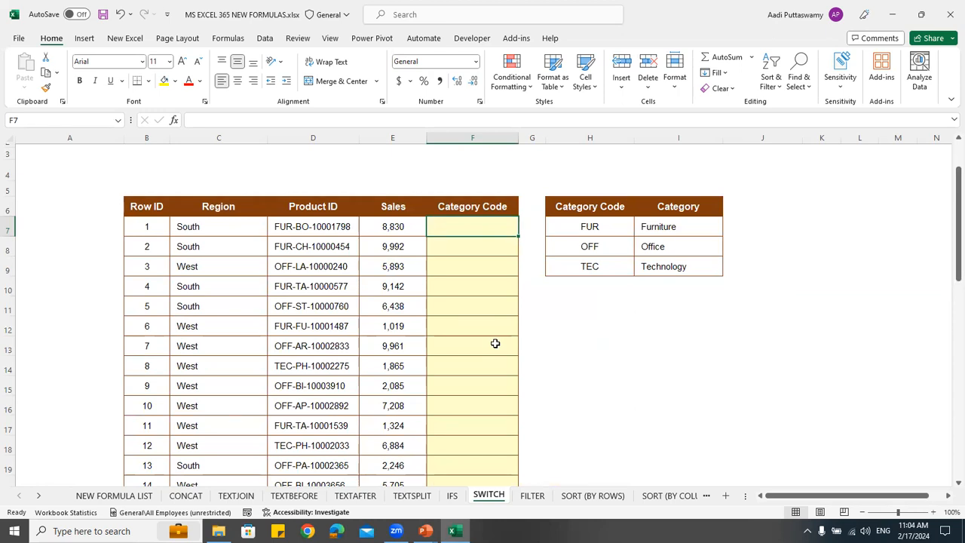
click(452, 497)
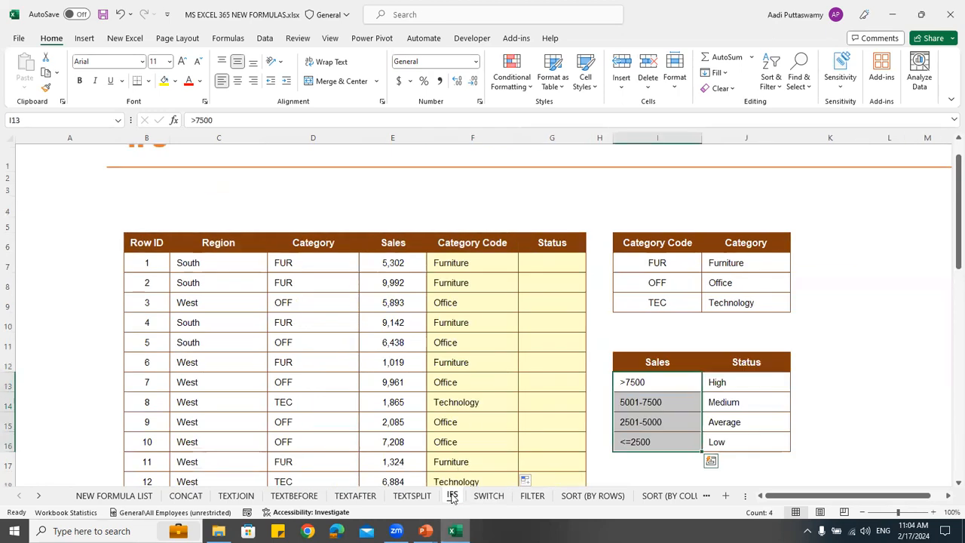
click(315, 271)
scroll(313, 269, down, 2)
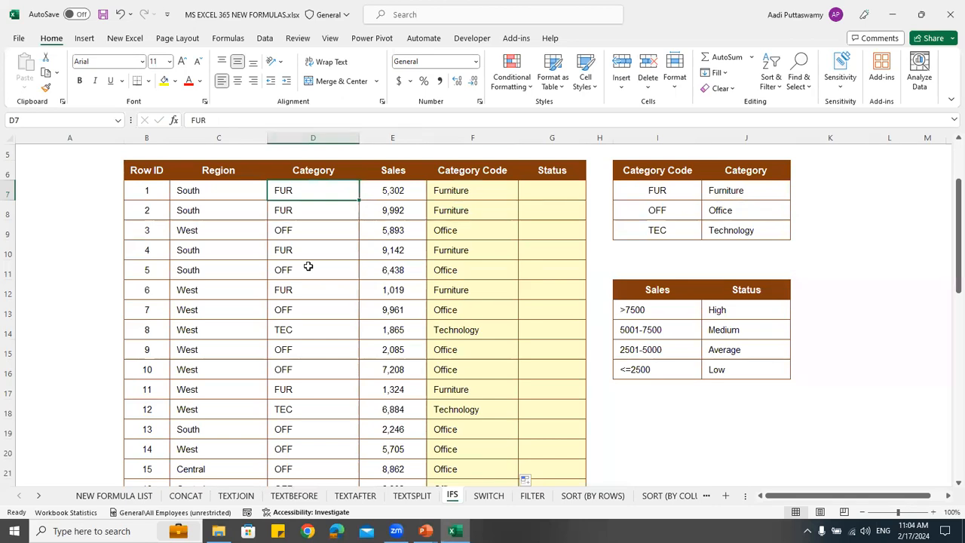
Review the IFS formula in F7, and compare the SWITCH sheet's Product IDs with its Category Code table
click(446, 192)
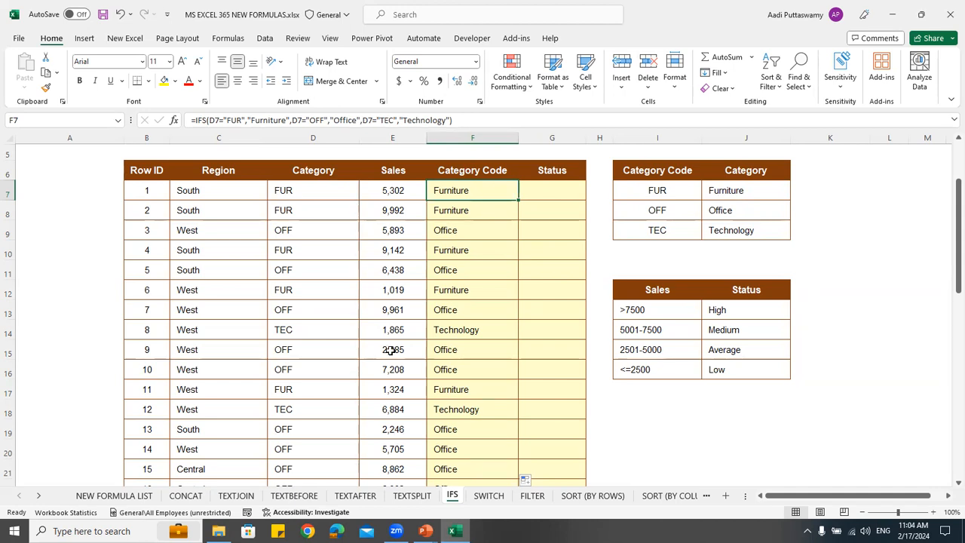
click(482, 497)
scroll(333, 236, down, 1)
scroll(334, 236, down, 1)
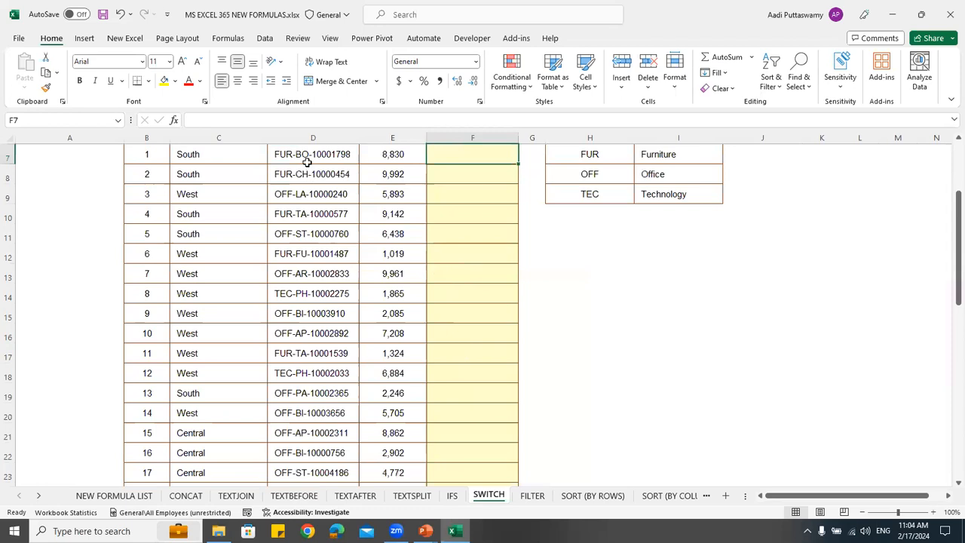
scroll(323, 189, up, 1)
drag(294, 190, 310, 354)
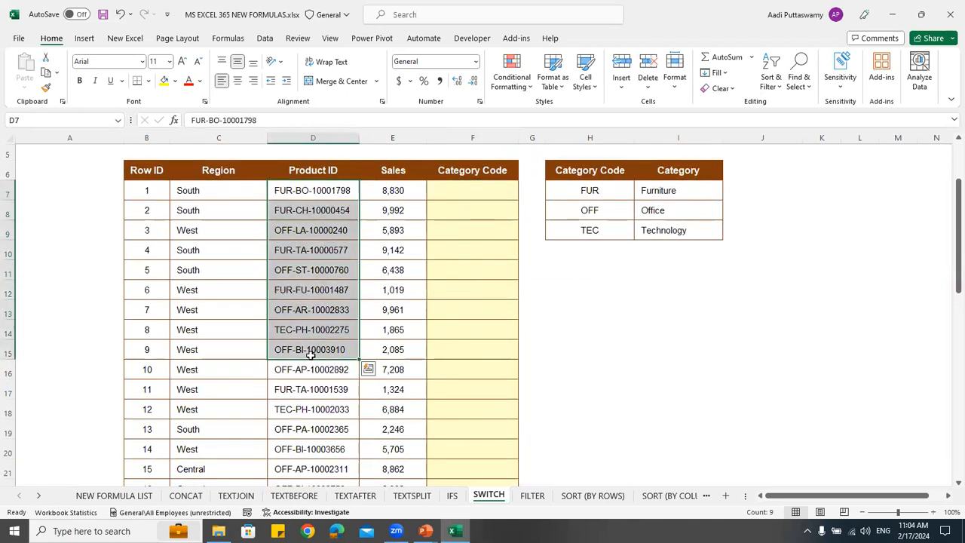
click(609, 192)
click(647, 188)
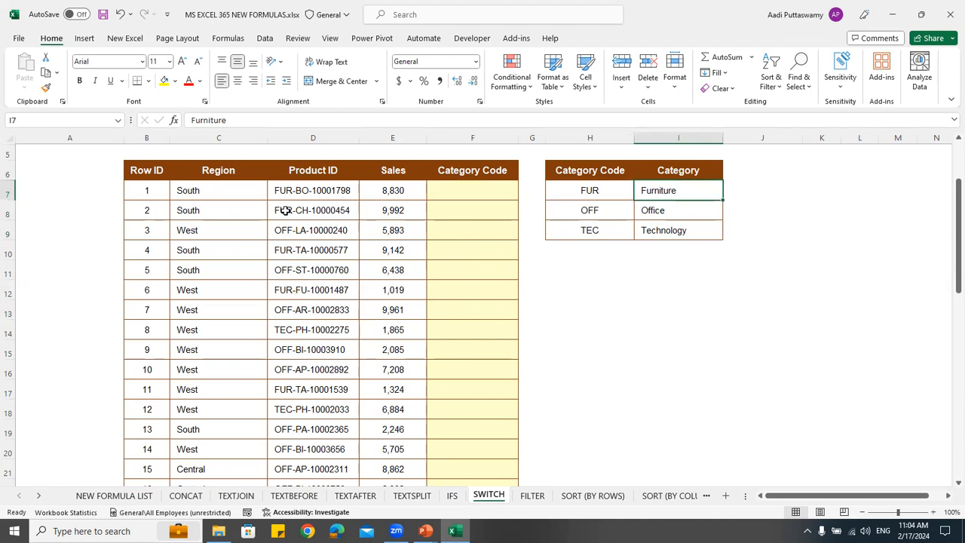
Extract the first three characters of the Product ID in A7 with the formula =LEFT(D7,3)
click(113, 188)
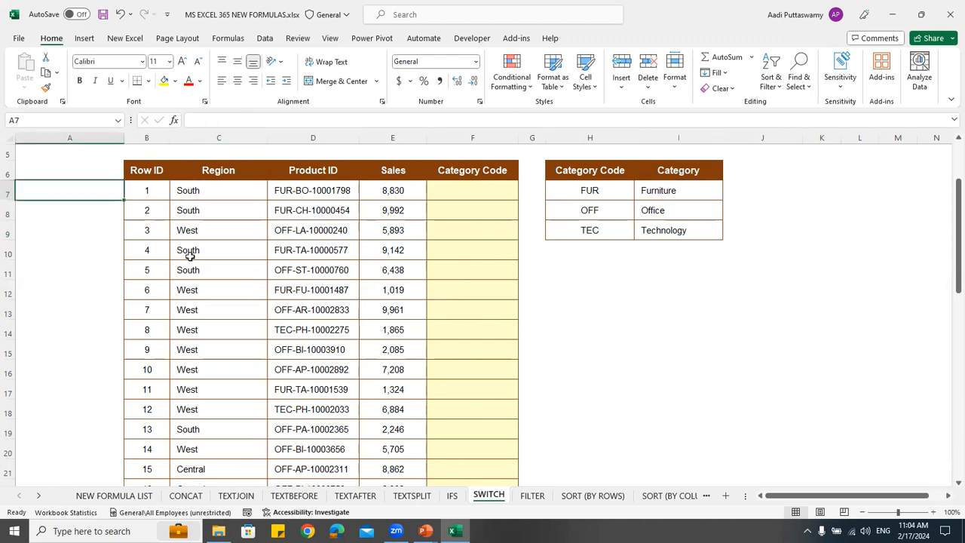
text(=left)
key(Tab)
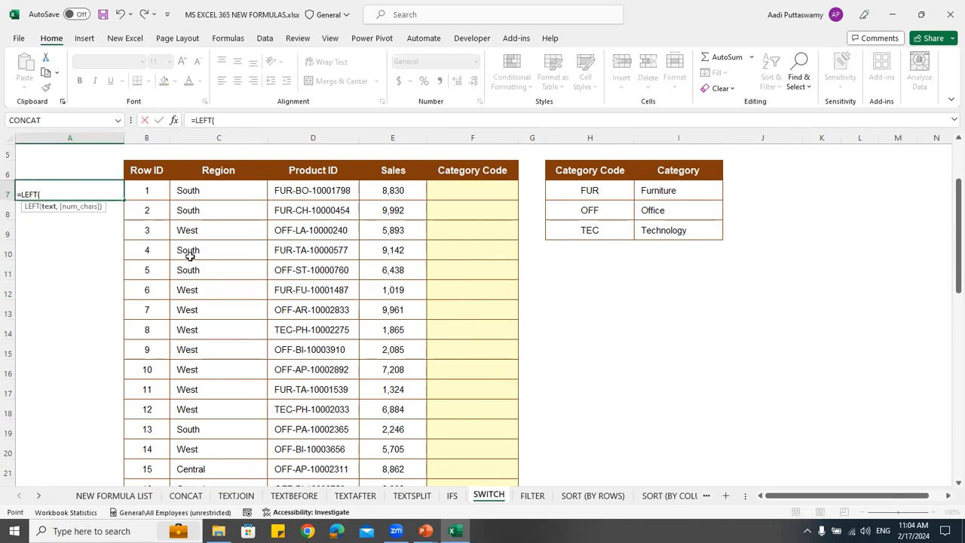
key(Right)
key(Right)
key(Right)
text(,3)
key(Return)
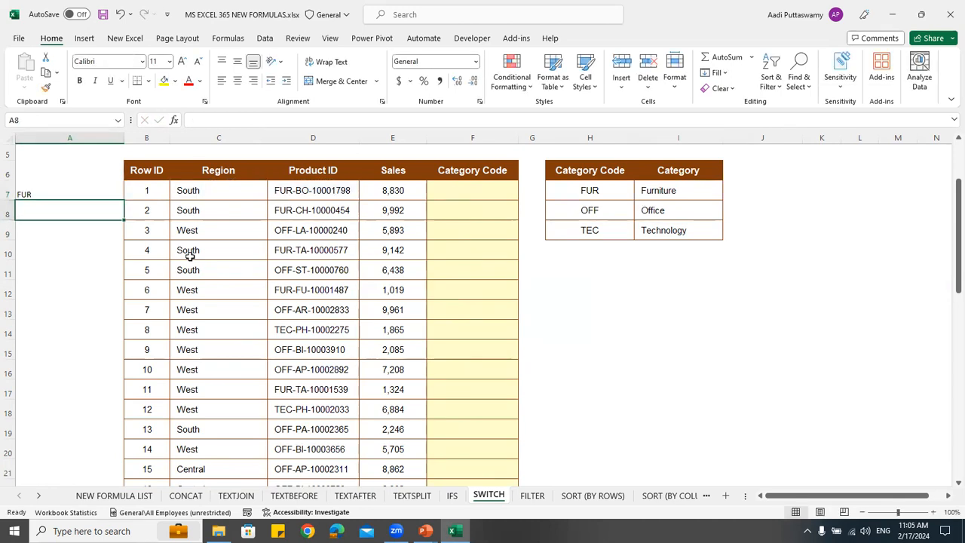
click(462, 194)
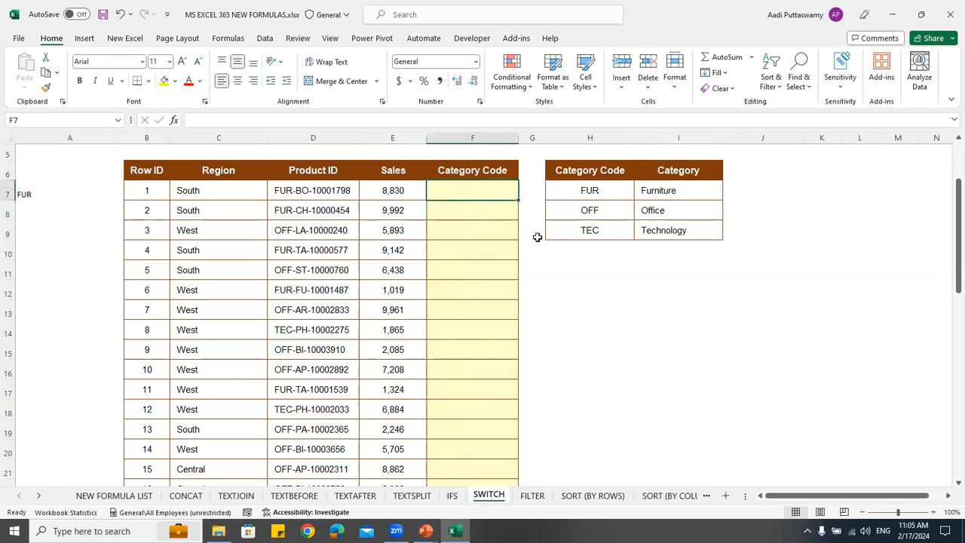
text(=if()
key(BackSpace)
text(s)
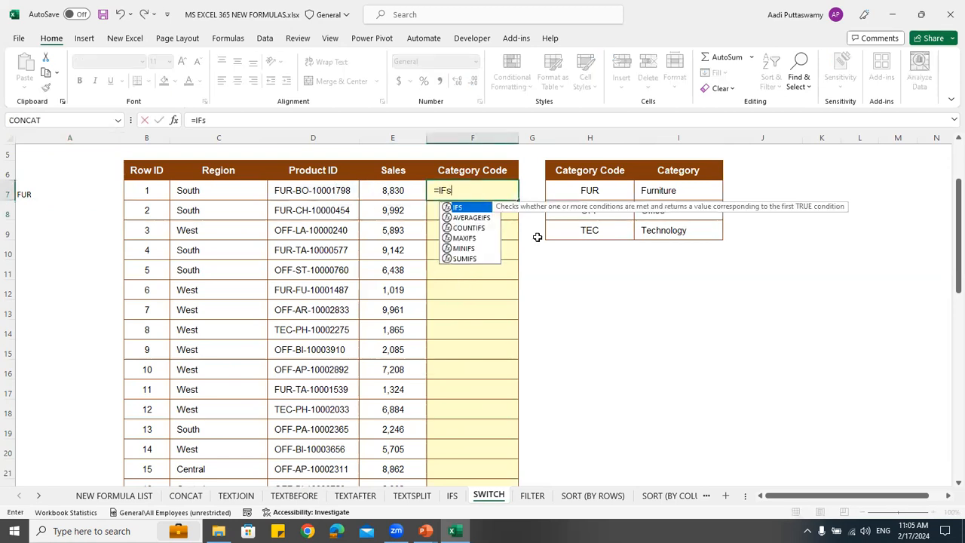
text(()
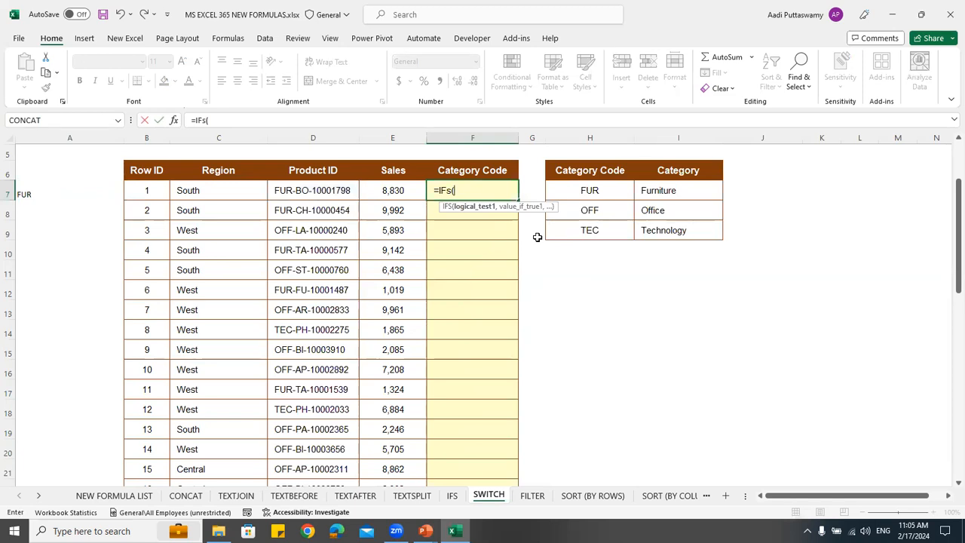
click(60, 204)
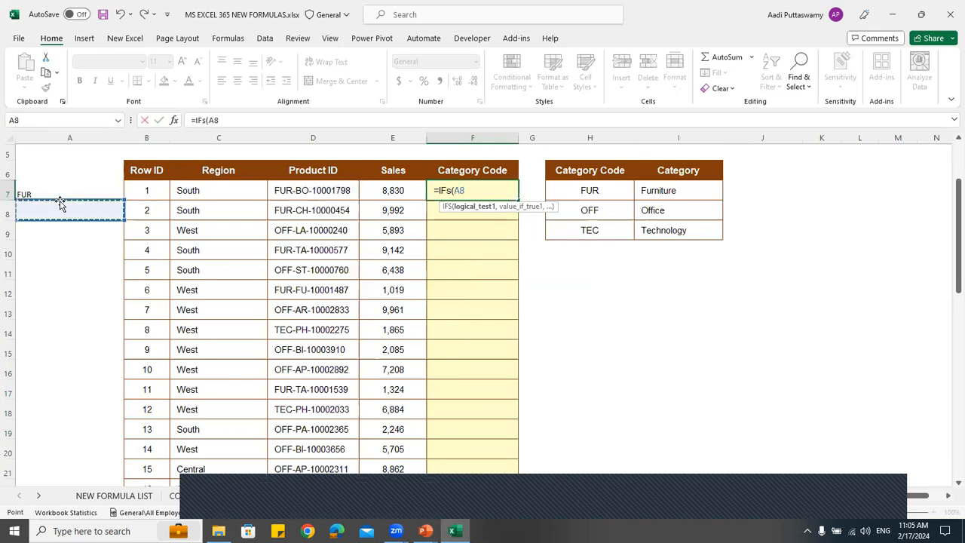
key(Escape)
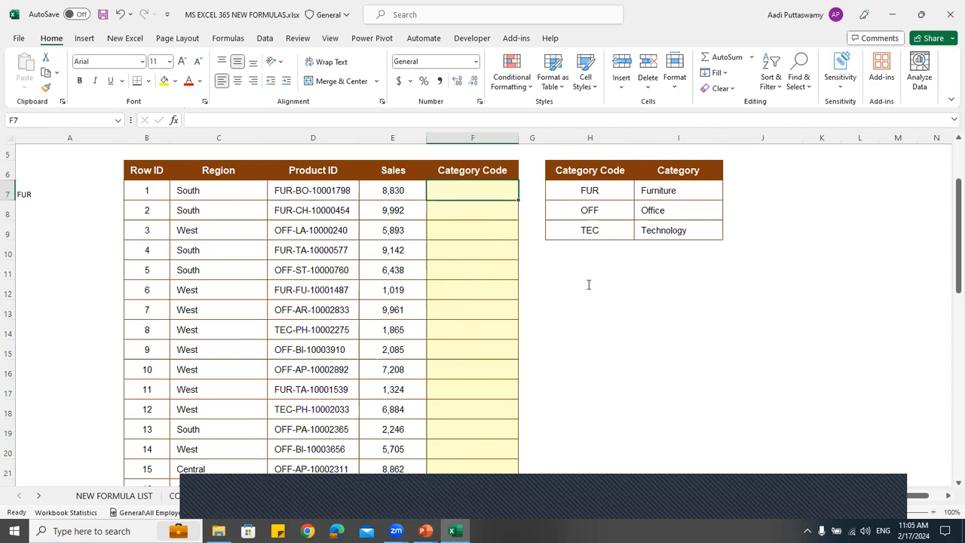
Clear the trial LEFT formula from cell A7
click(570, 388)
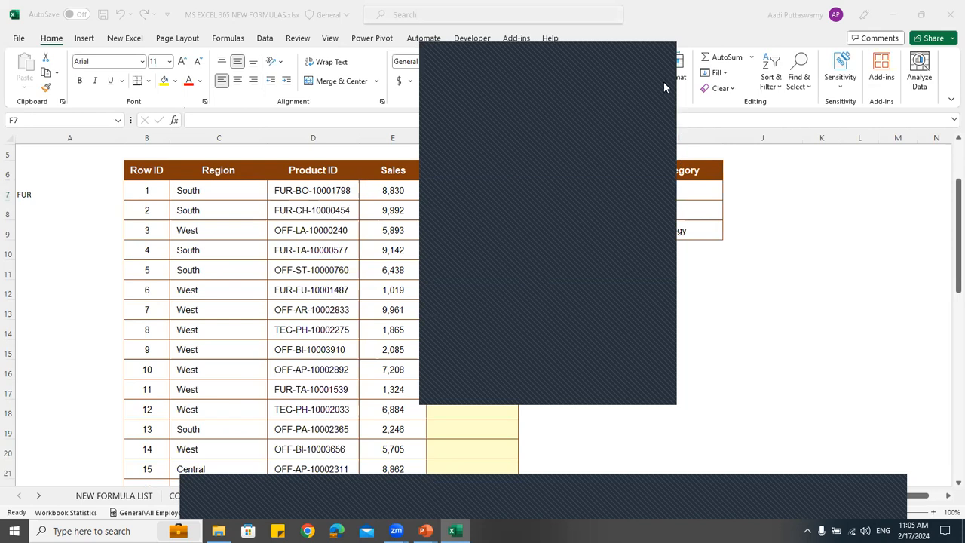
click(666, 53)
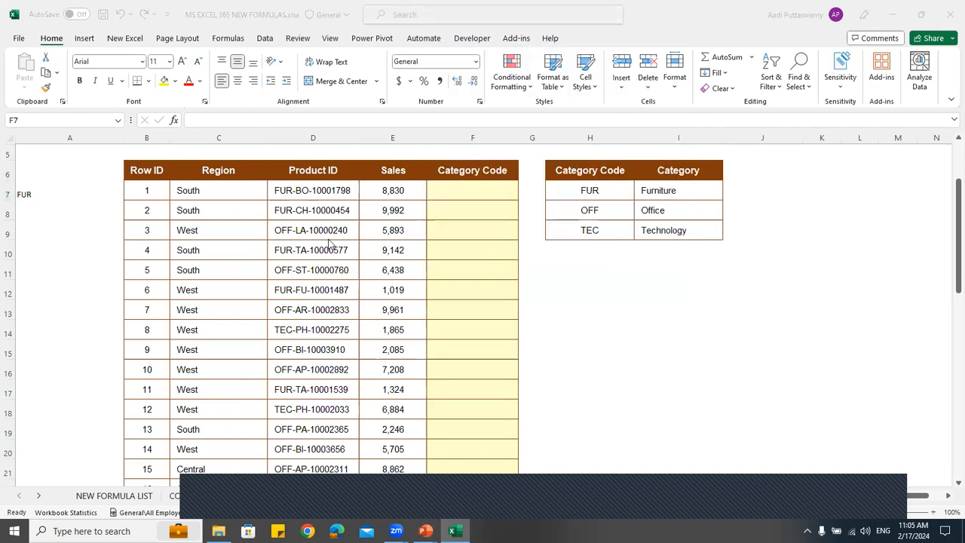
click(68, 193)
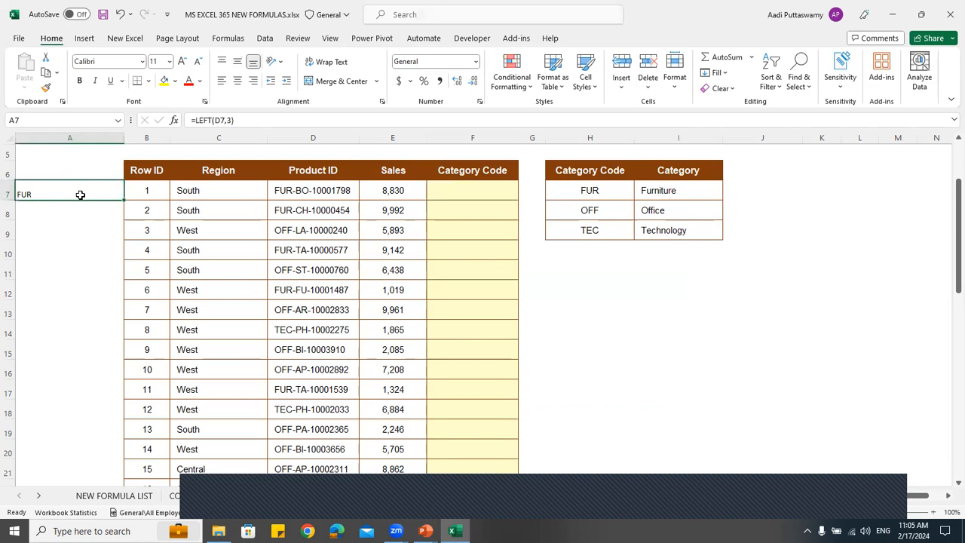
key(Delete)
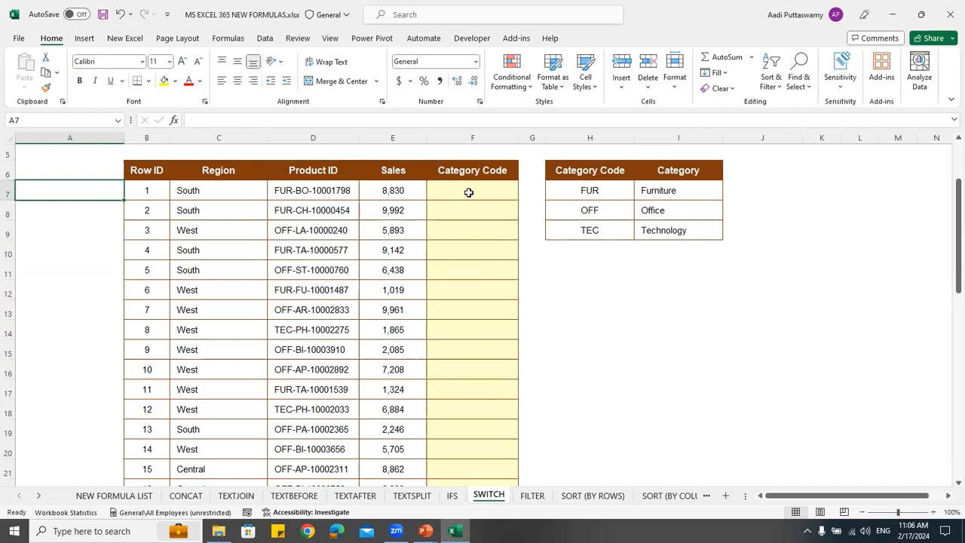
Start an IFS formula in F7 with LEFT(D7,2)="FUR" as its first test
click(468, 192)
click(299, 192)
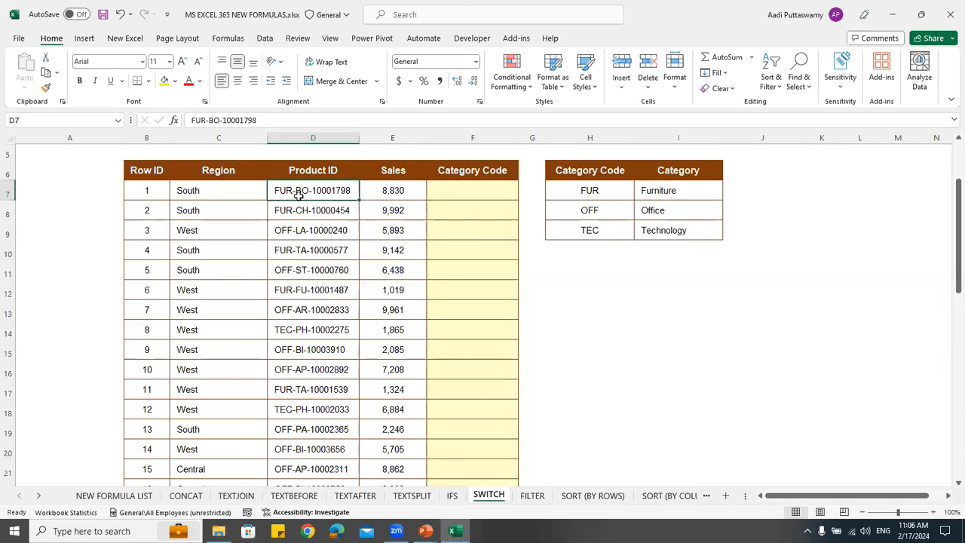
click(457, 190)
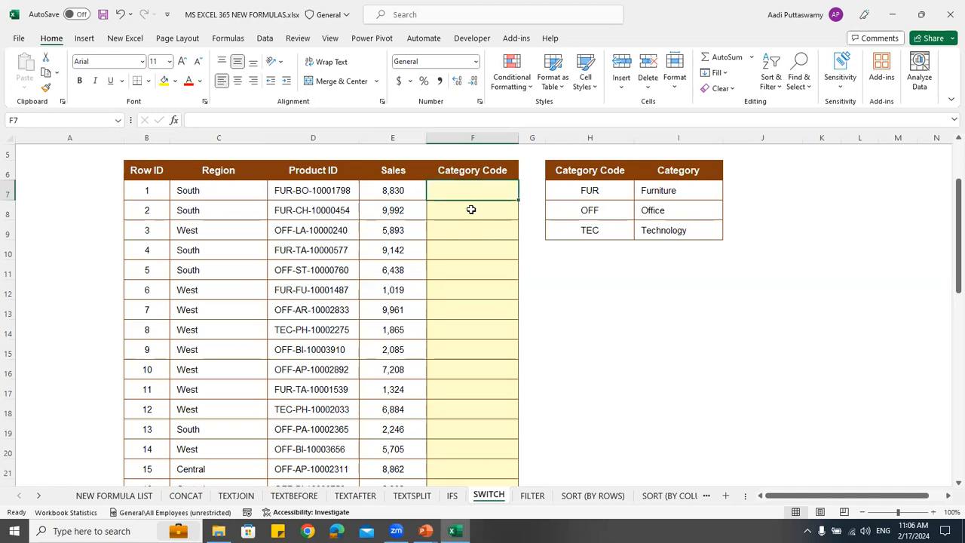
text(=IFS(LEFT()
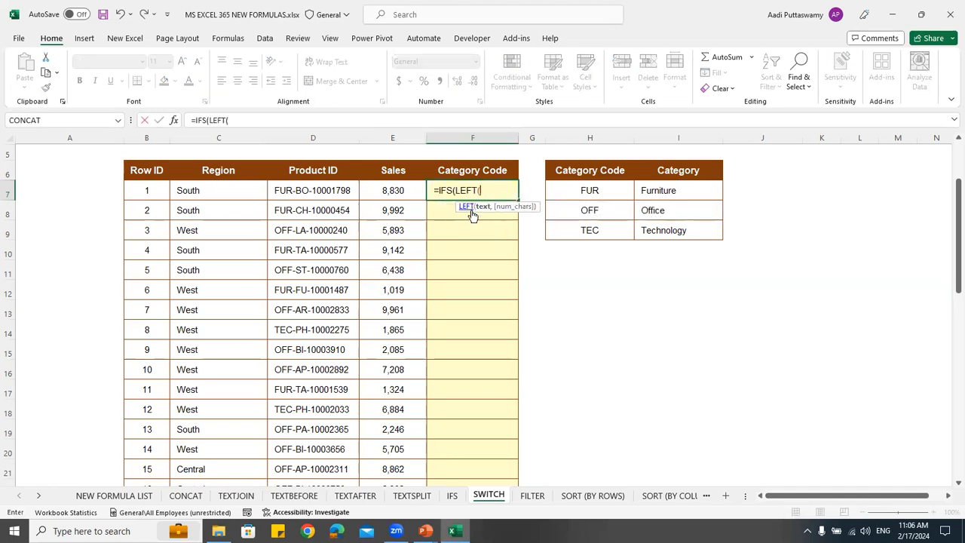
click(333, 193)
text(,2)=)
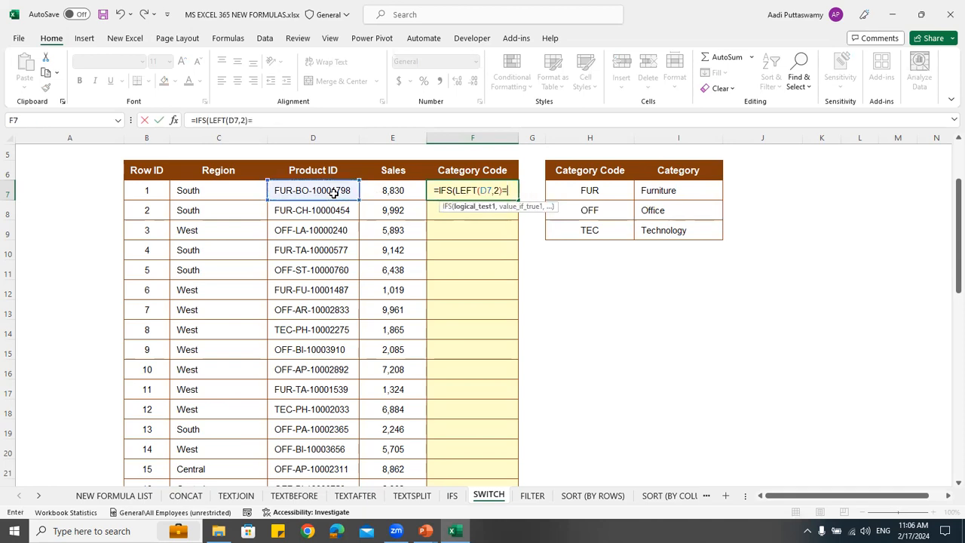
text("F)
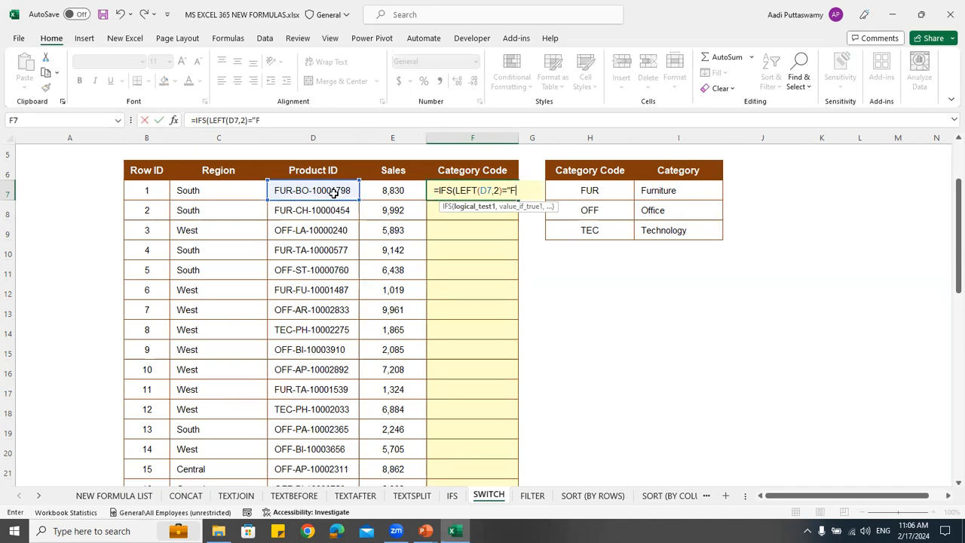
text(UR","Furniture)
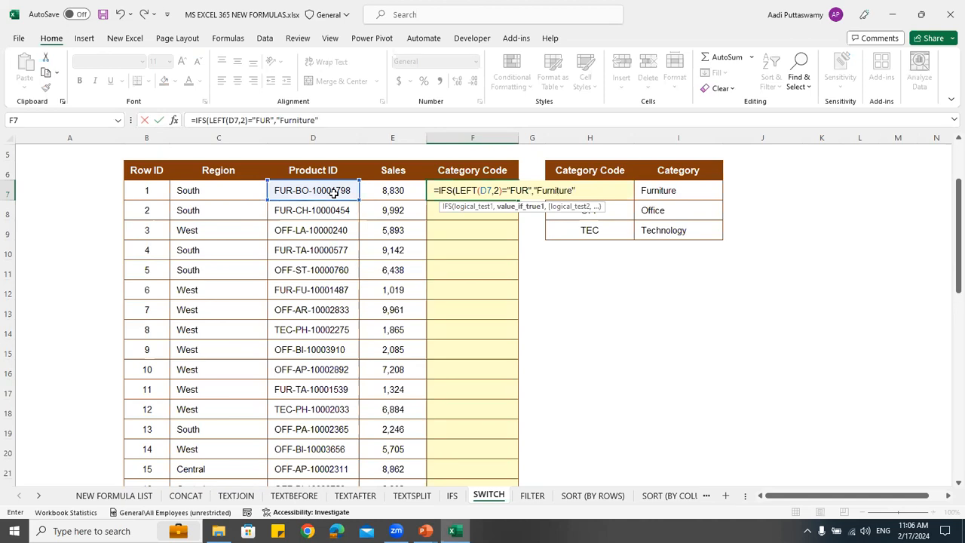
Add "Furniture" as the result for the first test of the IFS formula in F7
text(",)
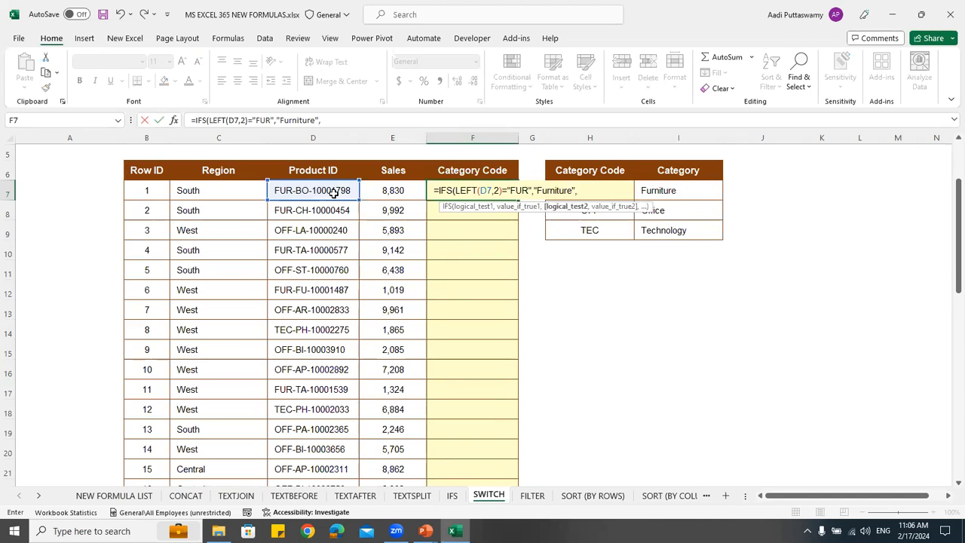
text(le)
Add LEFT(D7,2)="OFF" as the second test of the IFS formula in F7
key(Tab)
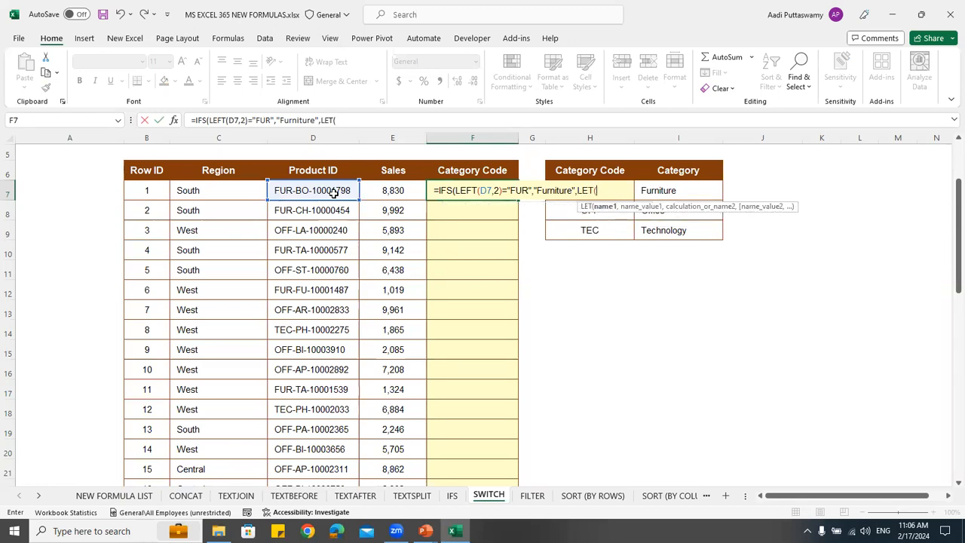
key(BackSpace)
key(BackSpace)
text(ft)
key(Tab)
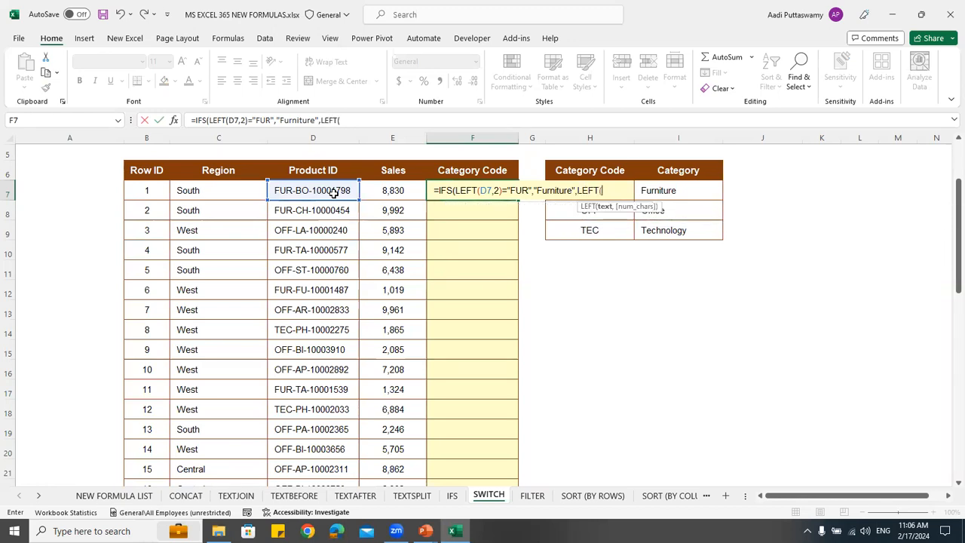
click(306, 190)
text(,2)=)
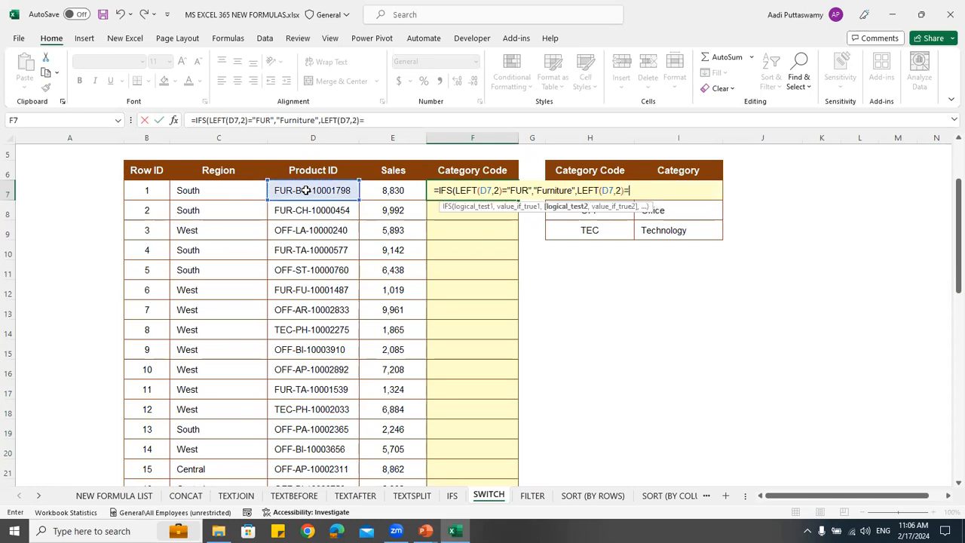
text(")
key(Caps_Lock)
text(OFF",")
Add "Office" as the second result, and discard the uncommitted IFS formula in F7
key(Caps_Lock)
text(Office")
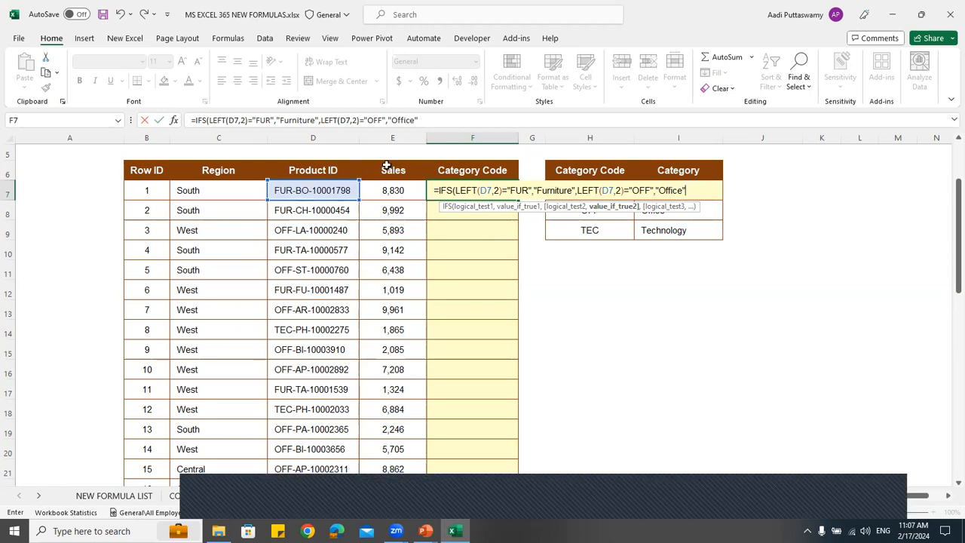
key(Return)
key(Escape)
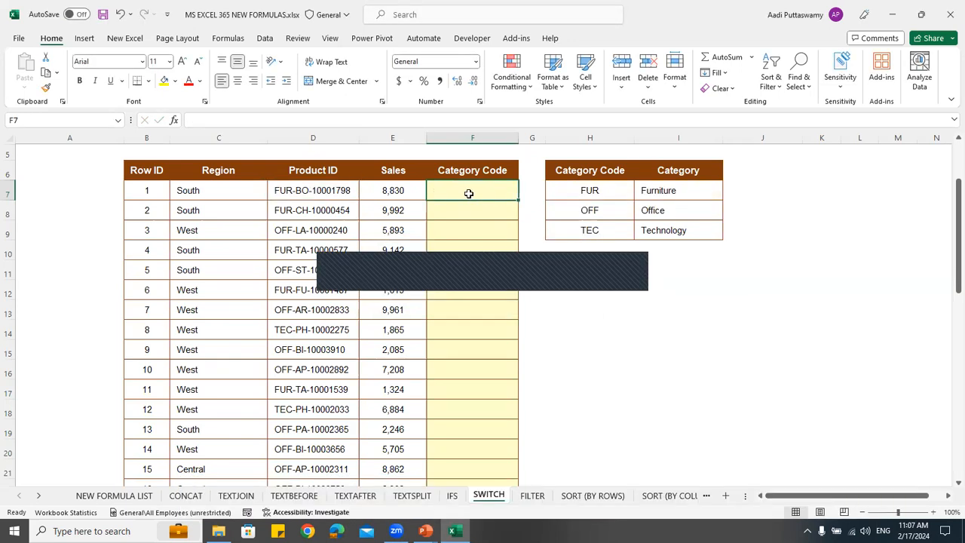
text(=)
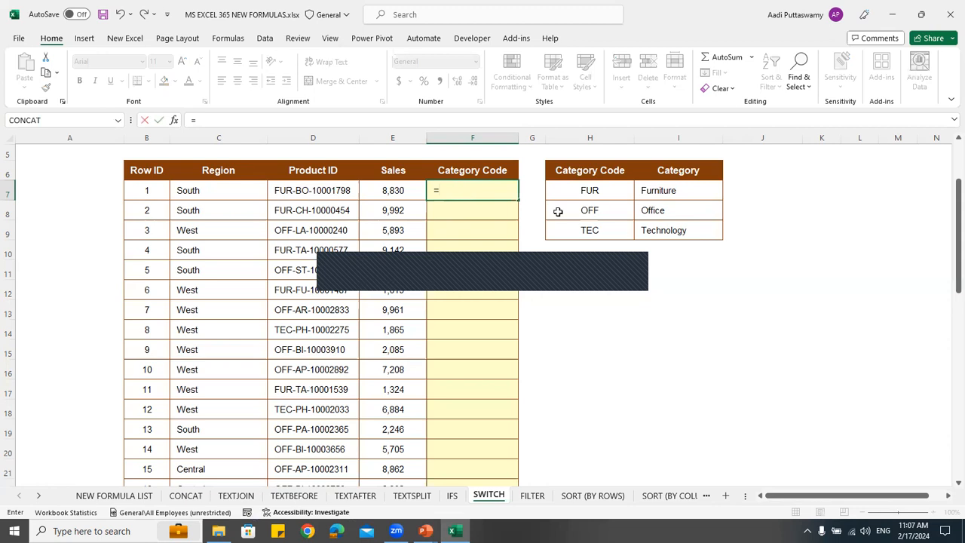
key(Escape)
Start a SWITCH formula in F7 with LEFT(D7,2) as the expression to evaluate
ctrl+scroll(558, 234, up, 3)
scroll(355, 221, up, 1)
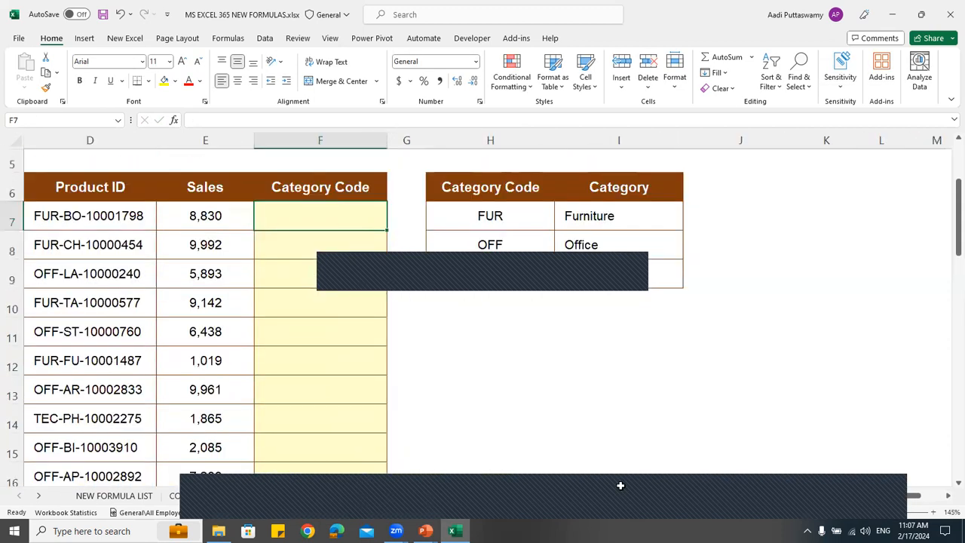
scroll(595, 339, left, 3)
text(=switch)
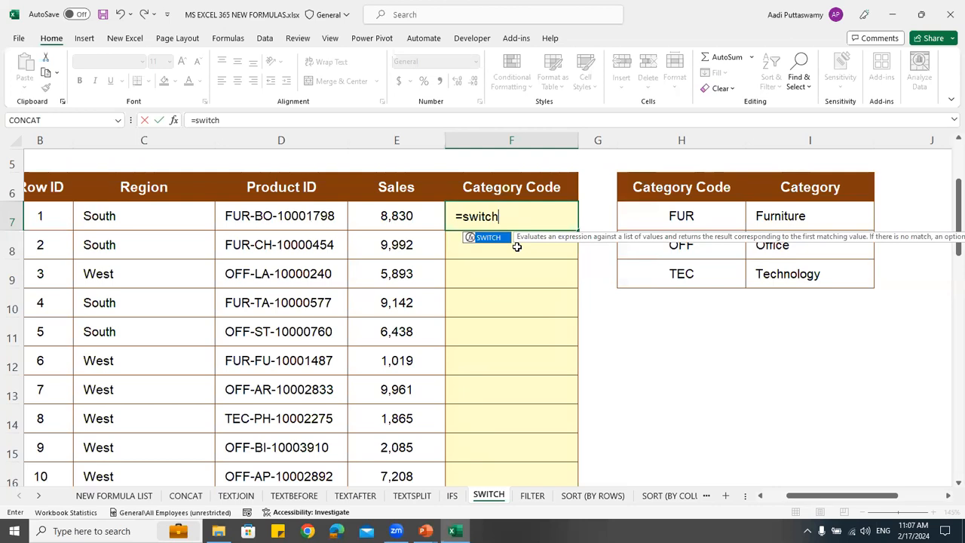
key(Tab)
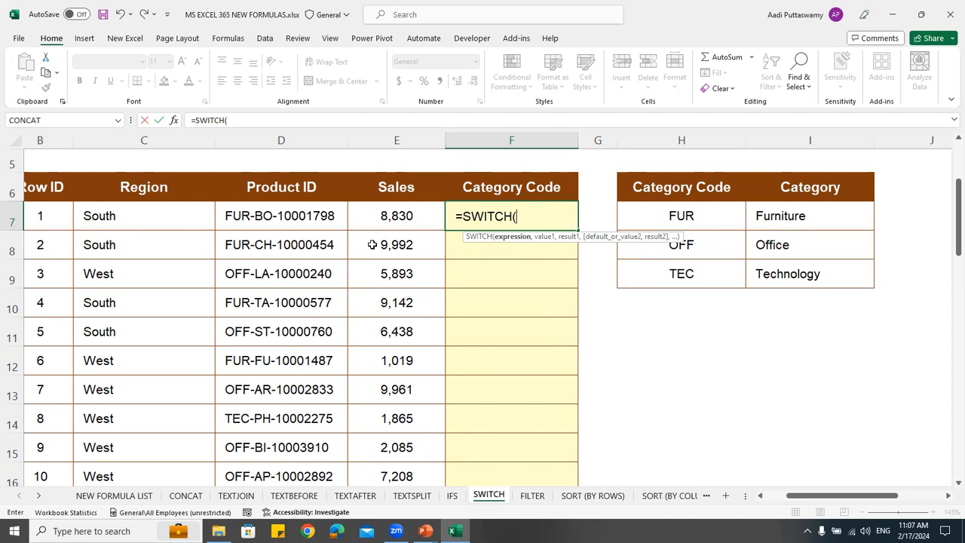
text(le)
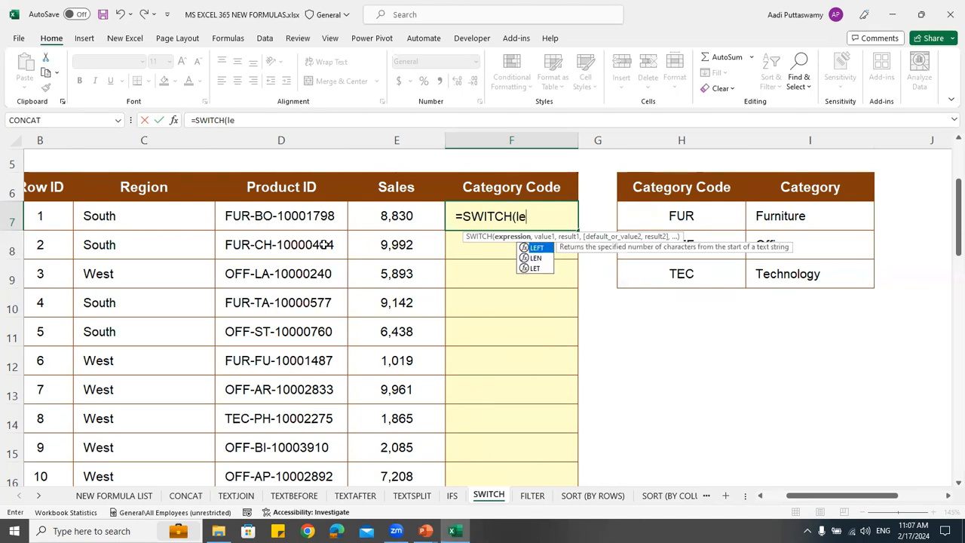
key(Tab)
click(322, 217)
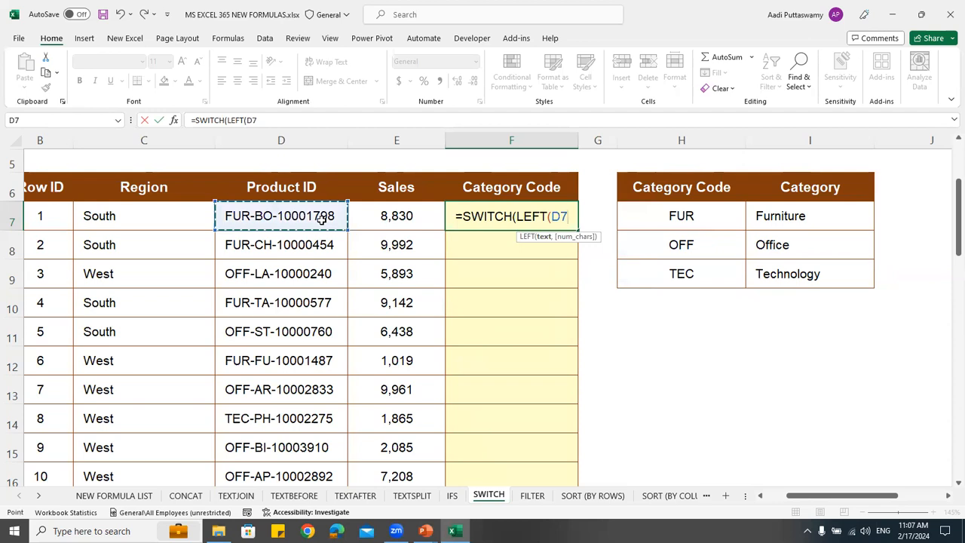
text(,2))
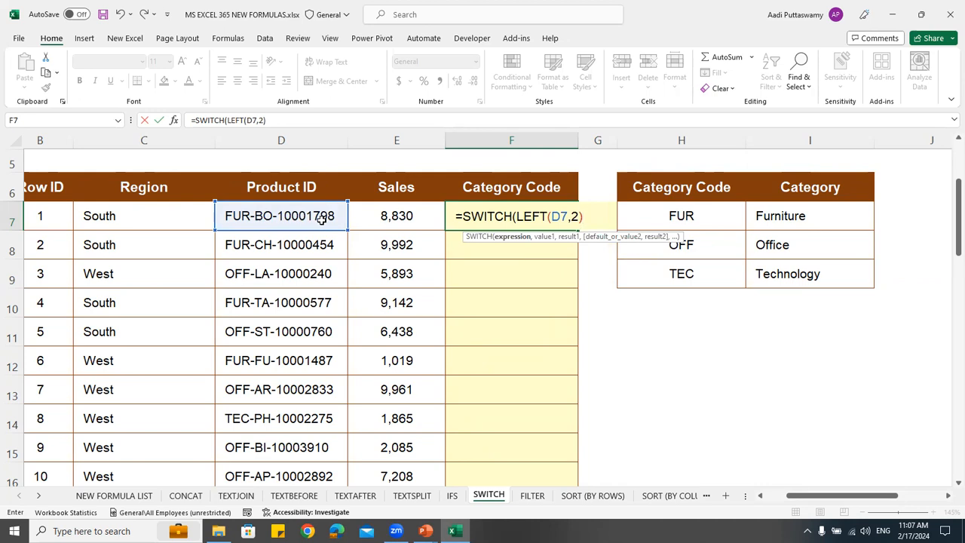
Add "FUR" as the first value to match in the SWITCH formula in F7
text(,)
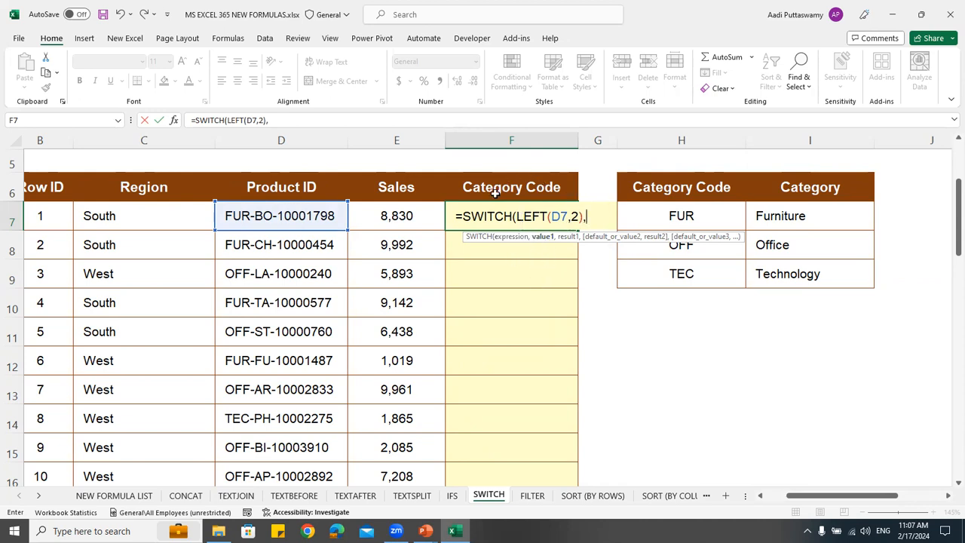
key(Caps_Lock)
text("O)
key(Return)
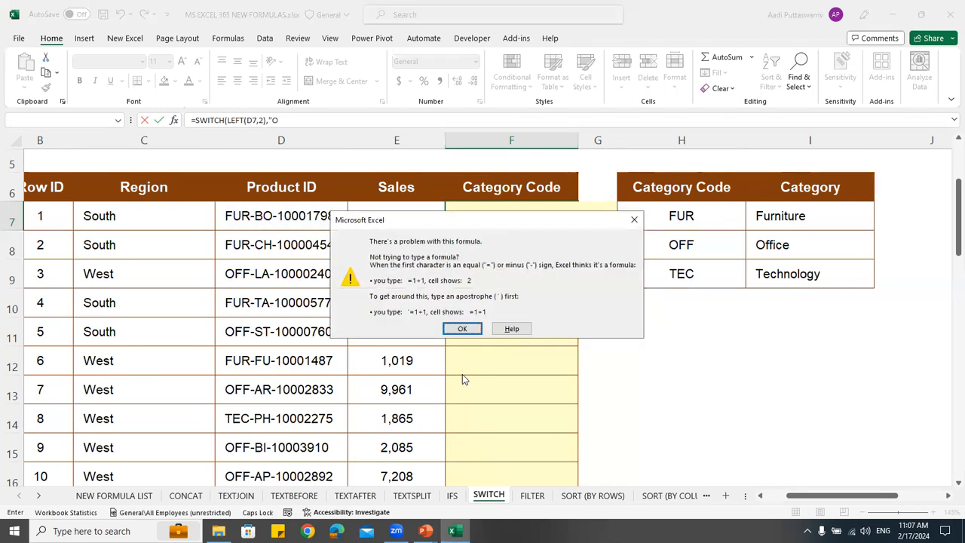
click(479, 328)
text(FUR")
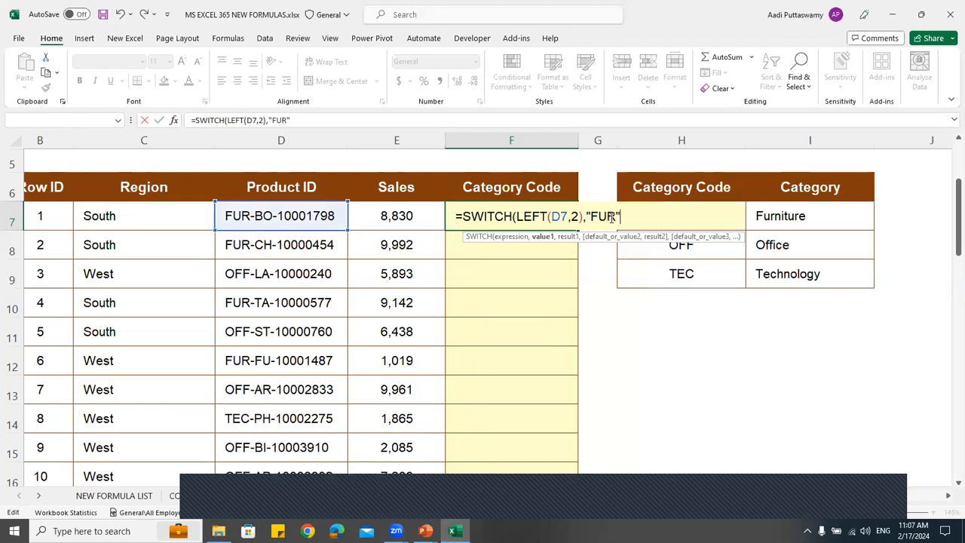
text(,"FURNITURE)
Add "Furniture" as the result for the first value of the SWITCH formula in F7
key(Caps_Lock)
key(BackSpace)
key(BackSpace)
key(BackSpace)
key(BackSpace)
key(BackSpace)
key(BackSpace)
key(BackSpace)
key(BackSpace)
text(urniture")
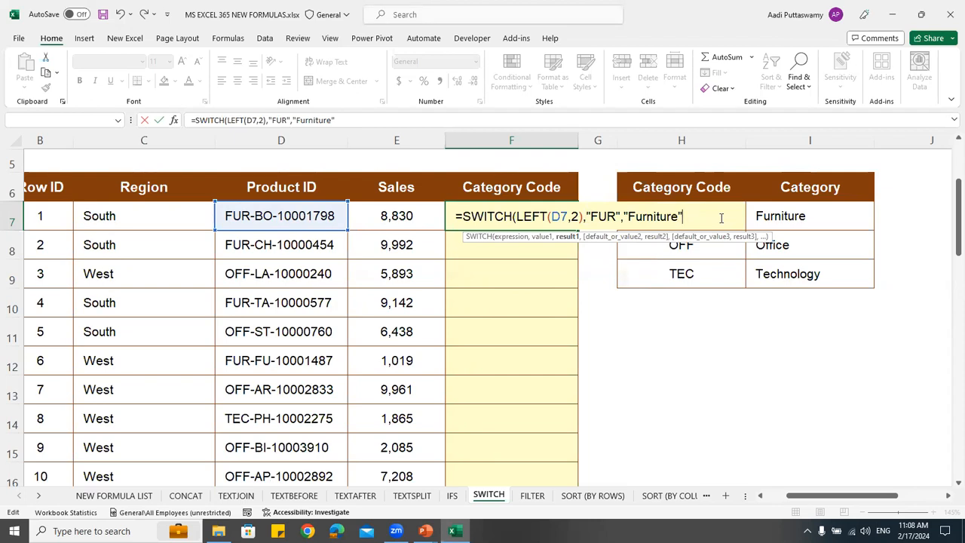
Add "OFF" as the second value of the SWITCH formula, with "Office" as its result
text(,)
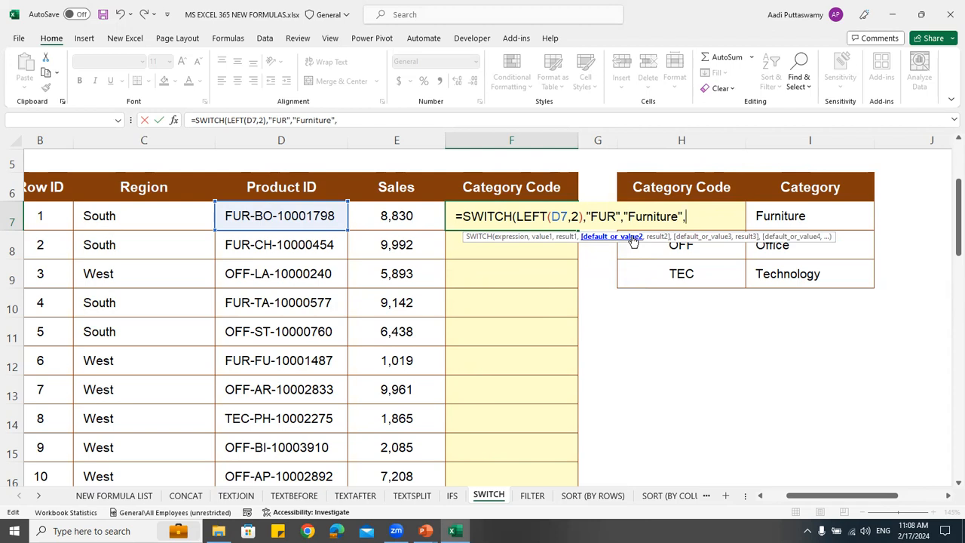
text("O)
key(BackSpace)
key(Caps_Lock)
text(OF)
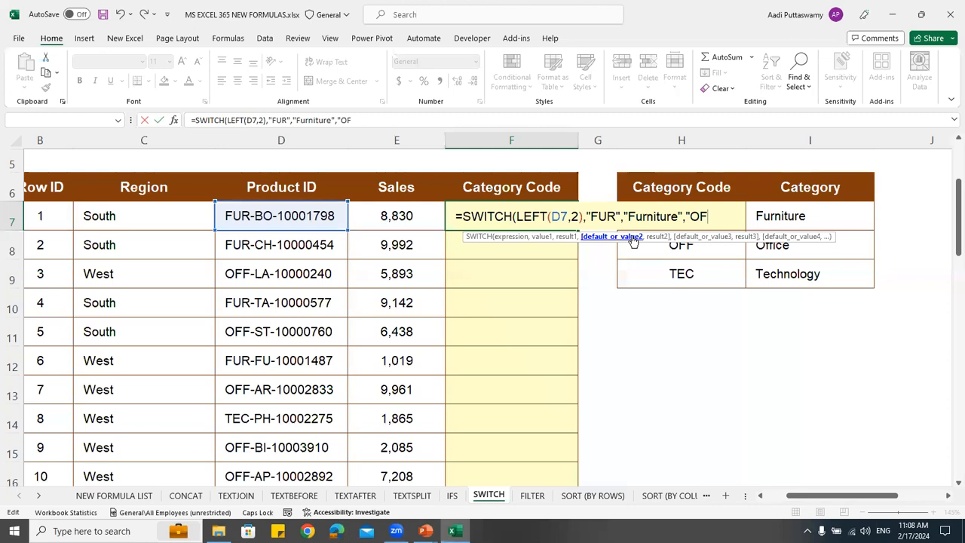
text(F",")
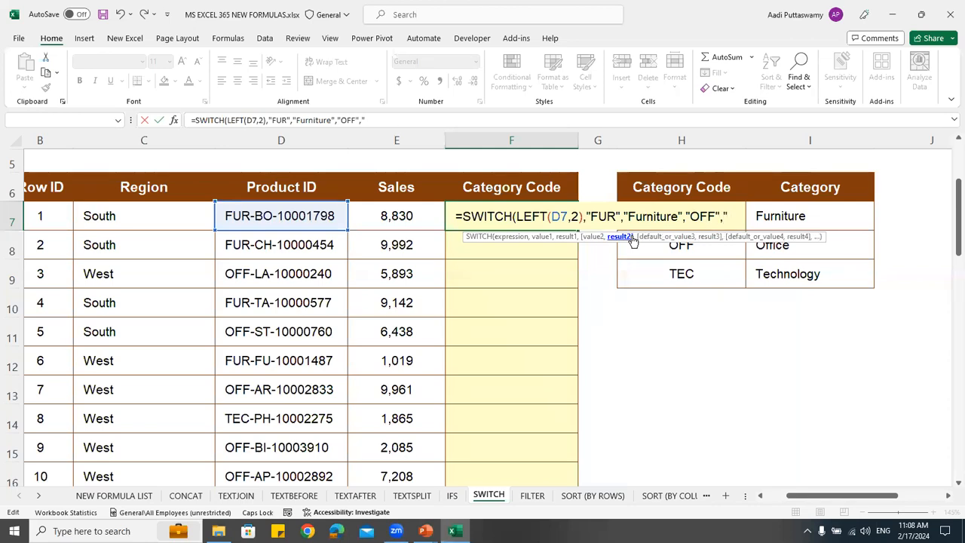
key(Caps_Lock)
text(Office",)
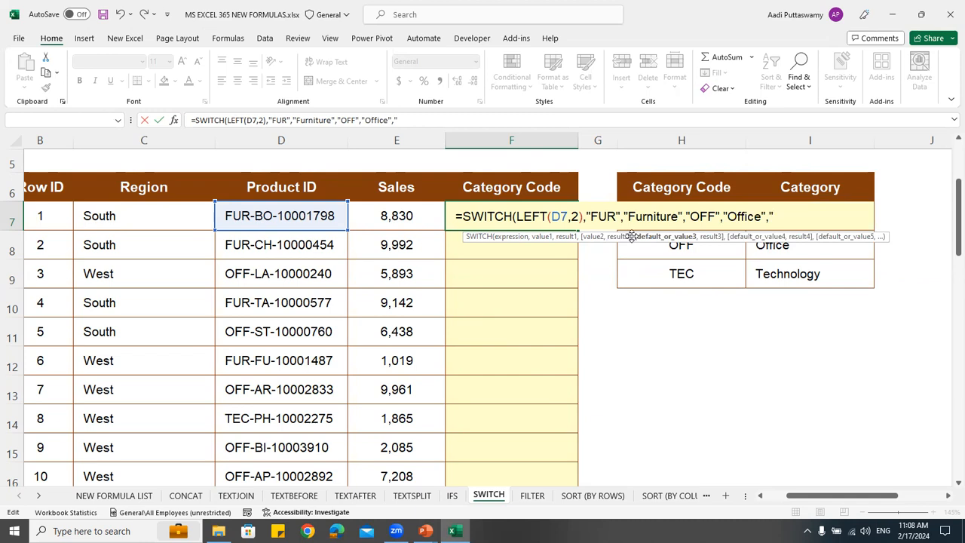
Add "TEC" as the third value with "Technology" as its result, and commit the SWITCH formula in F7
key(Caps_Lock)
text("TEC",")
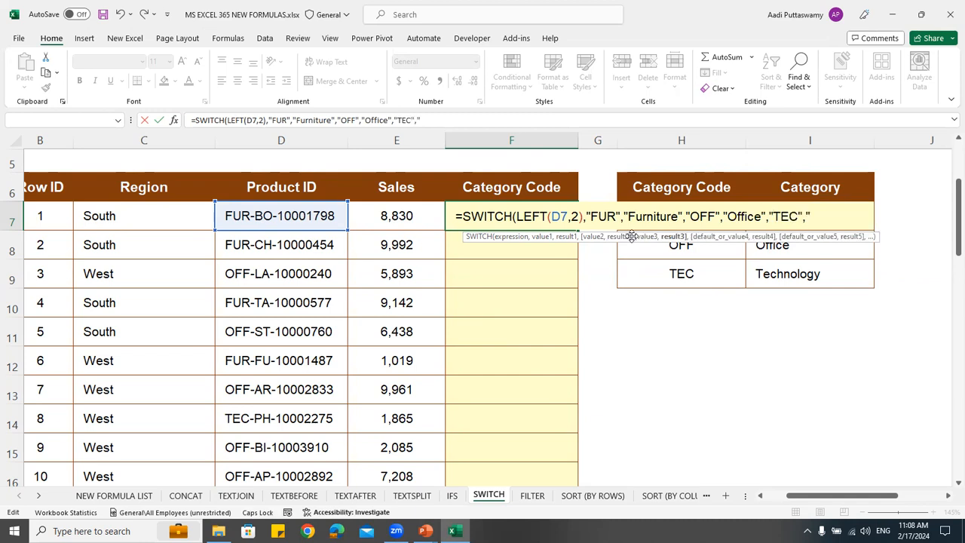
key(Caps_Lock)
text(Tec)
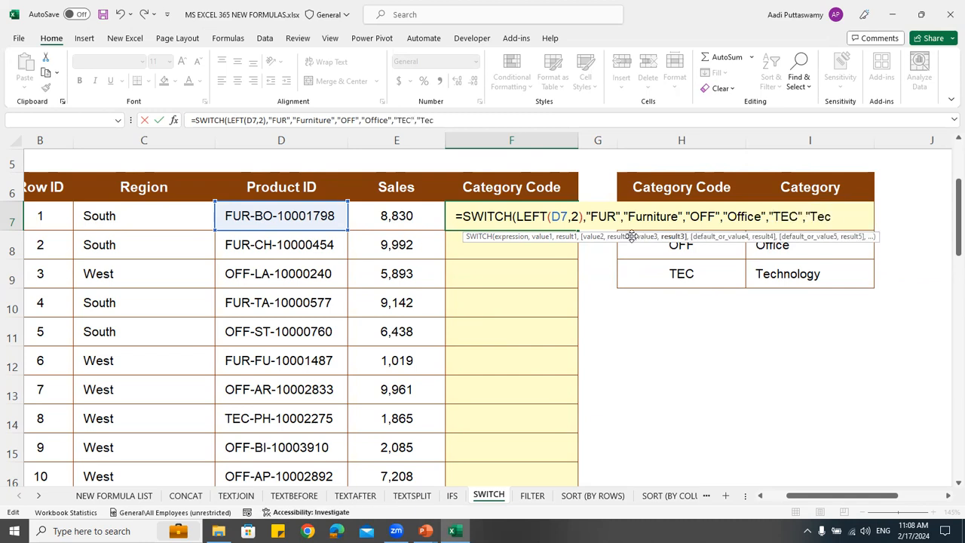
text(hnology"))
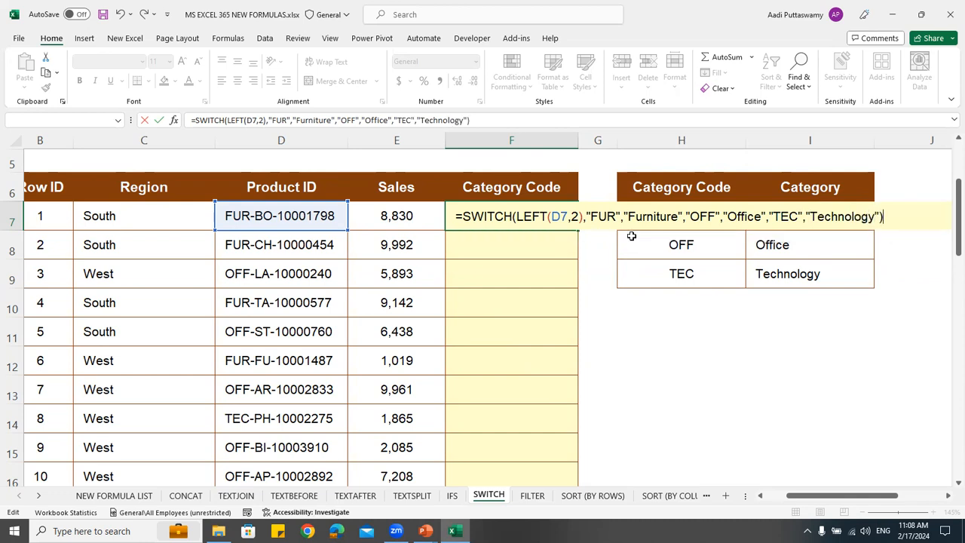
key(Return)
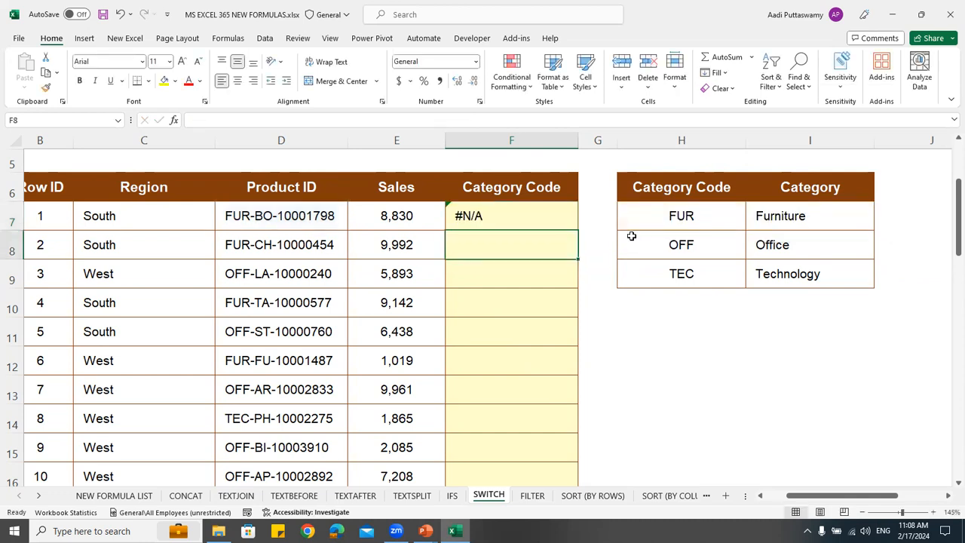
Set the character count of LEFT in F7's SWITCH formula to 3, and fill the formula down the Category Code column
double_click(509, 204)
click(578, 217)
key(BackSpace)
text(3)
key(Return)
click(576, 224)
double_click(578, 229)
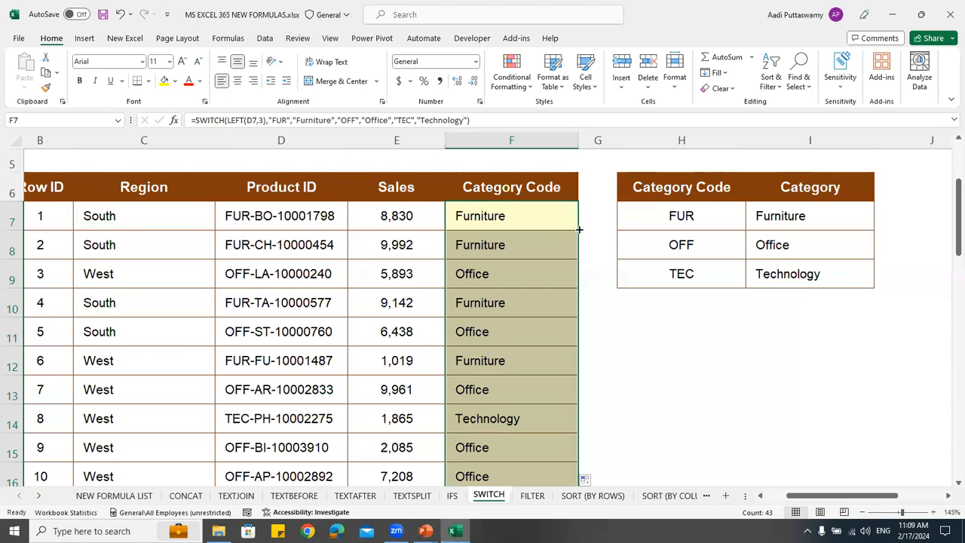
Examine the Category value in D7 on the IFS sheet for comparison, and return to the SWITCH sheet
click(451, 495)
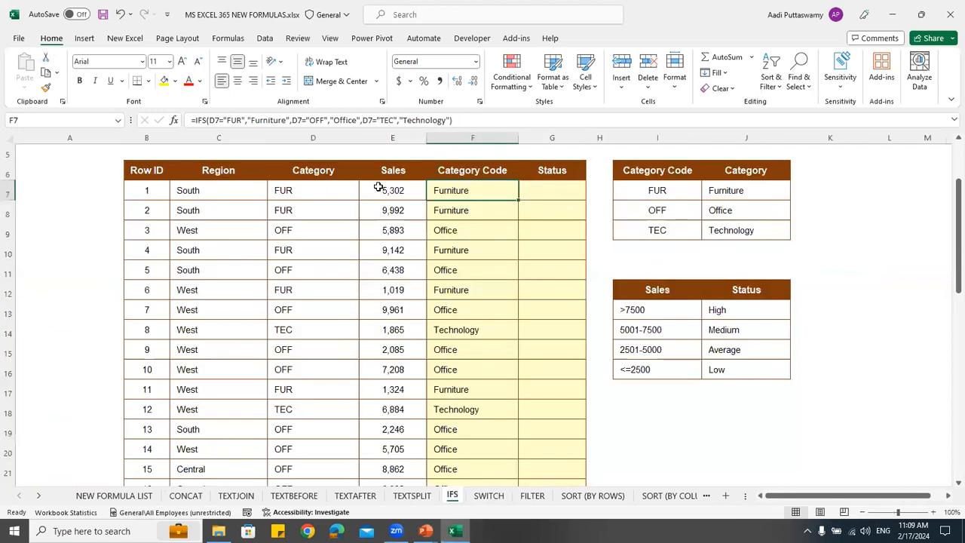
click(328, 193)
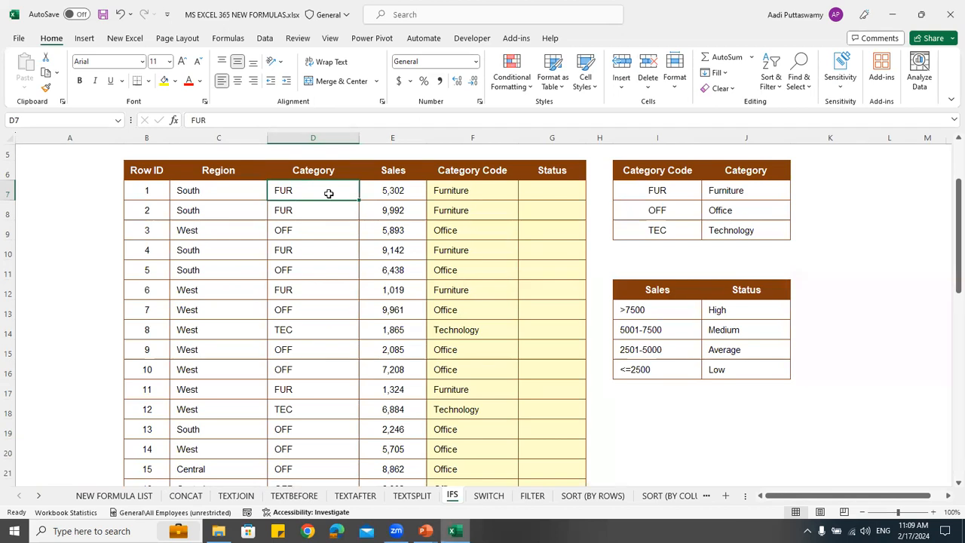
click(488, 495)
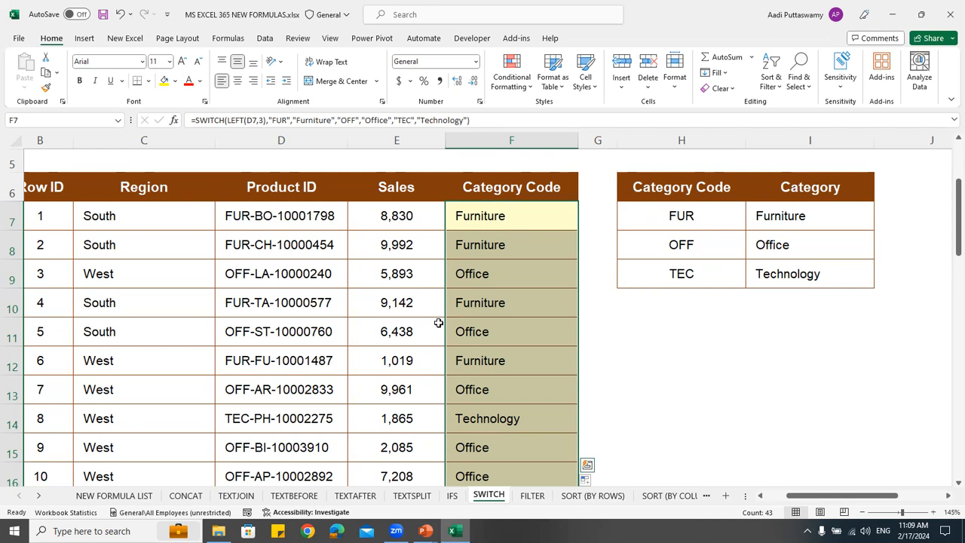
Look over the FILTER and SORT (BY ROWS) sheets, and view the built-in Sort & Filter commands
click(39, 496)
double_click(38, 496)
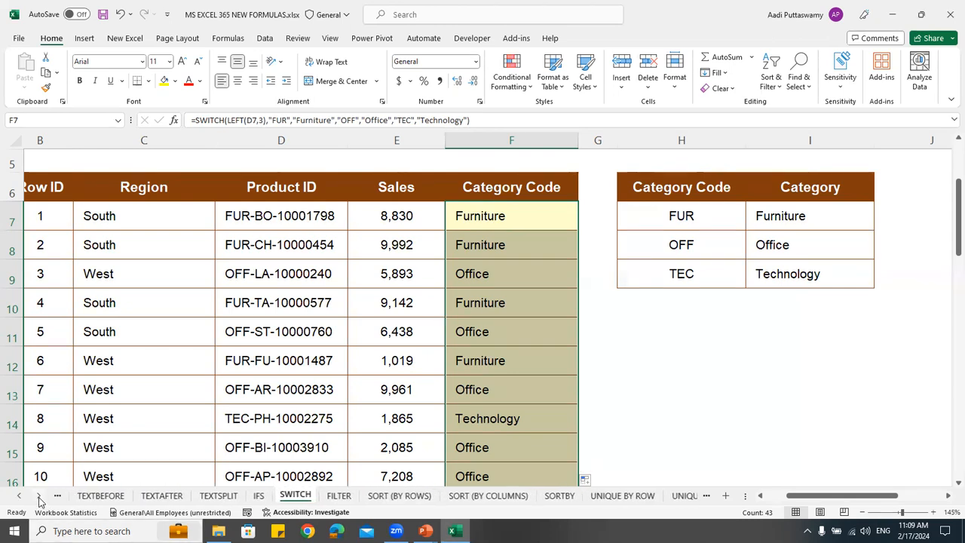
click(342, 500)
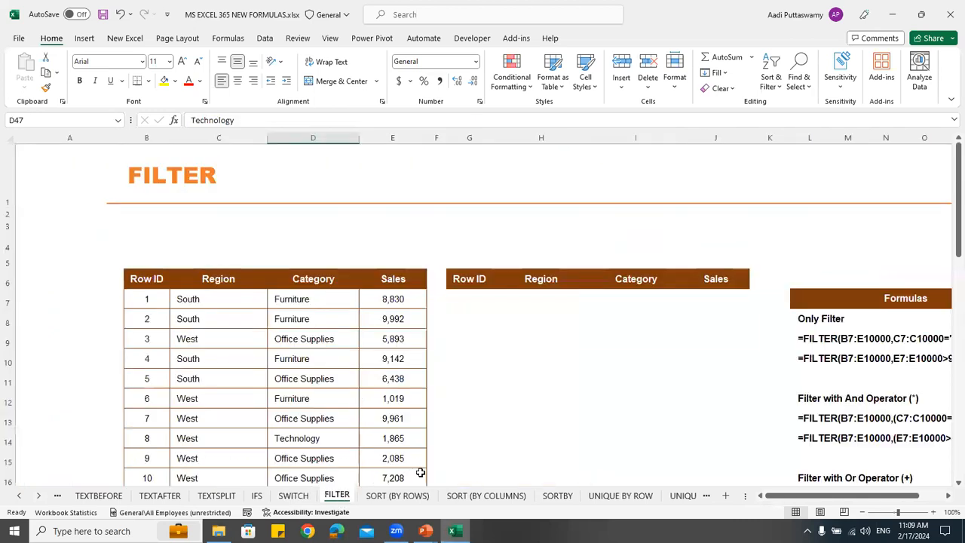
click(417, 499)
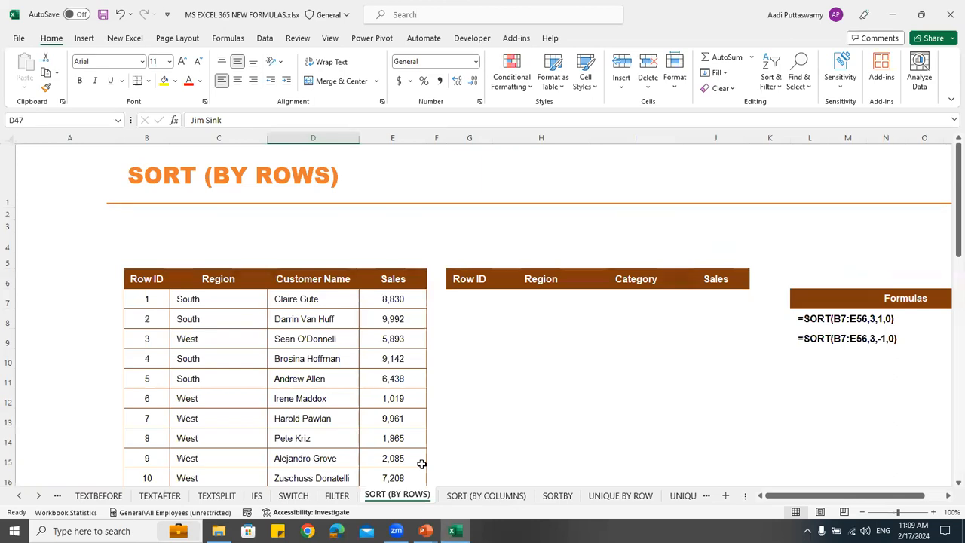
click(469, 299)
scroll(479, 297, down, 2)
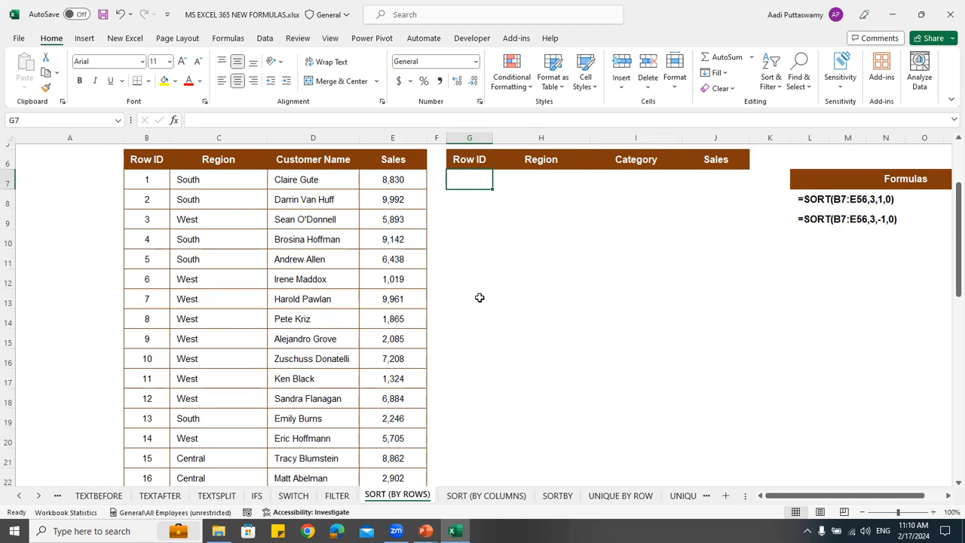
click(274, 41)
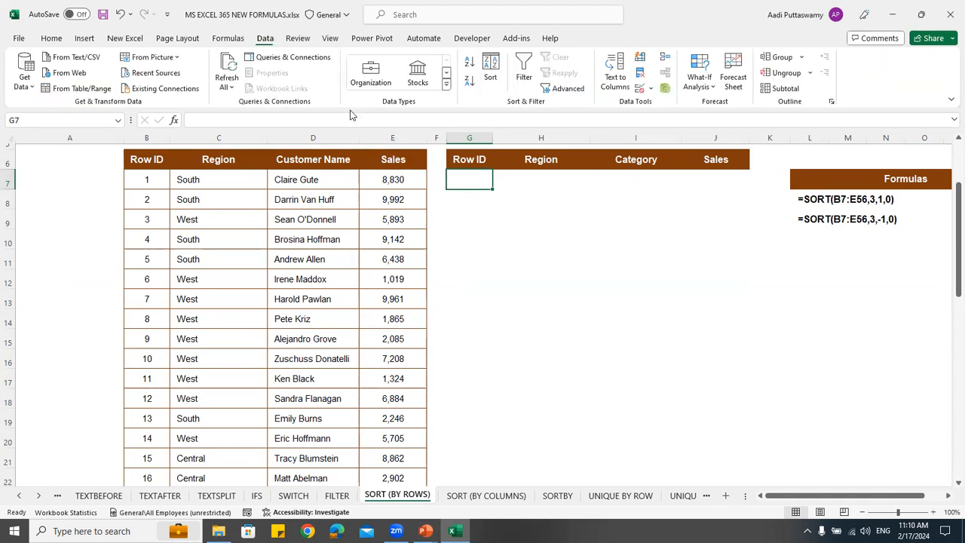
click(513, 234)
click(476, 172)
Compare the practice tables on the FILTER, SORT (BY ROWS) and SORTBY sheets
click(337, 495)
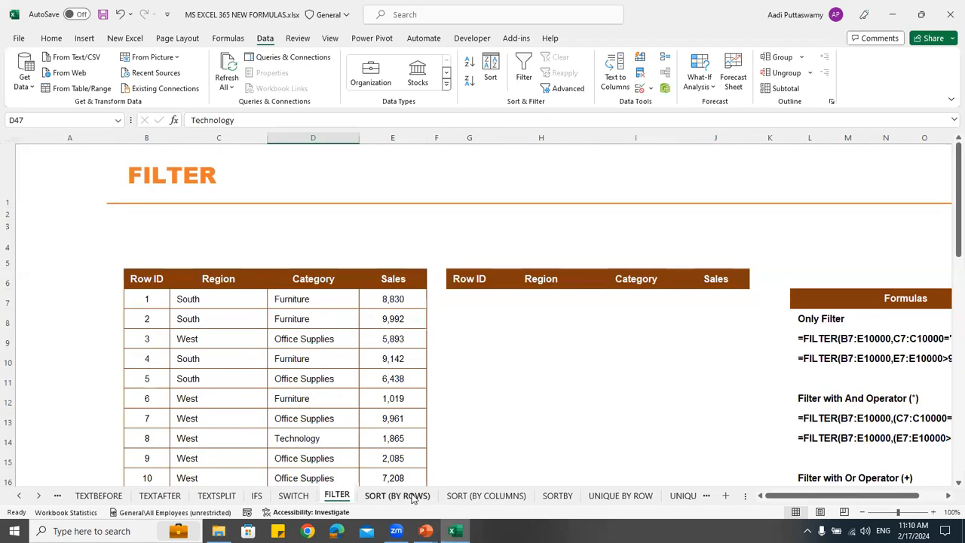
click(410, 495)
click(558, 495)
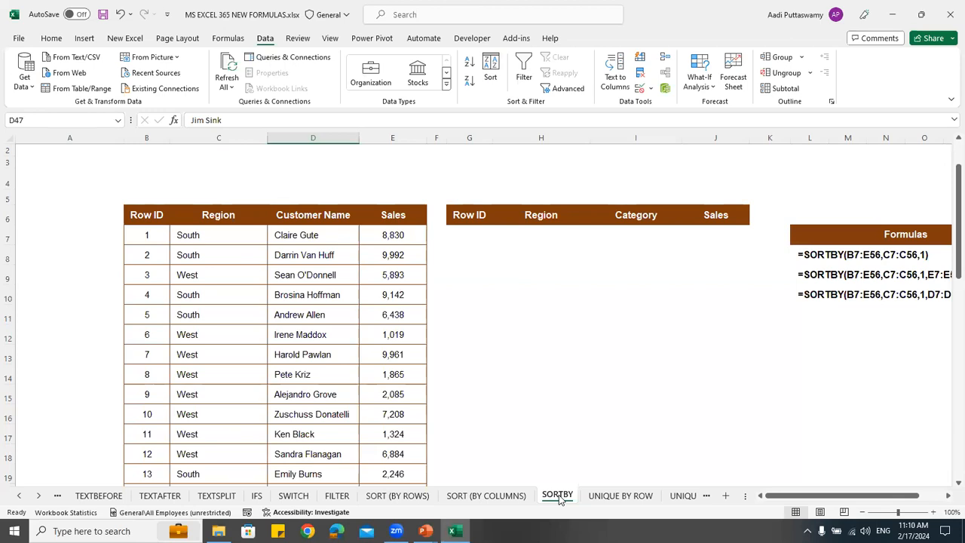
Open the FILTER sheet and examine the output headers in G6:J6 and the source rows in B7:E17
click(335, 496)
scroll(436, 345, down, 2)
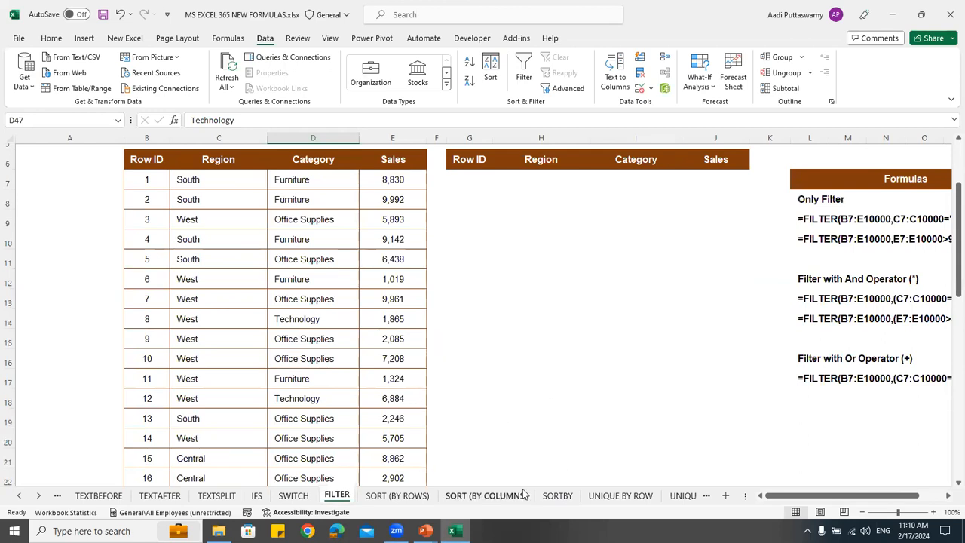
click(467, 181)
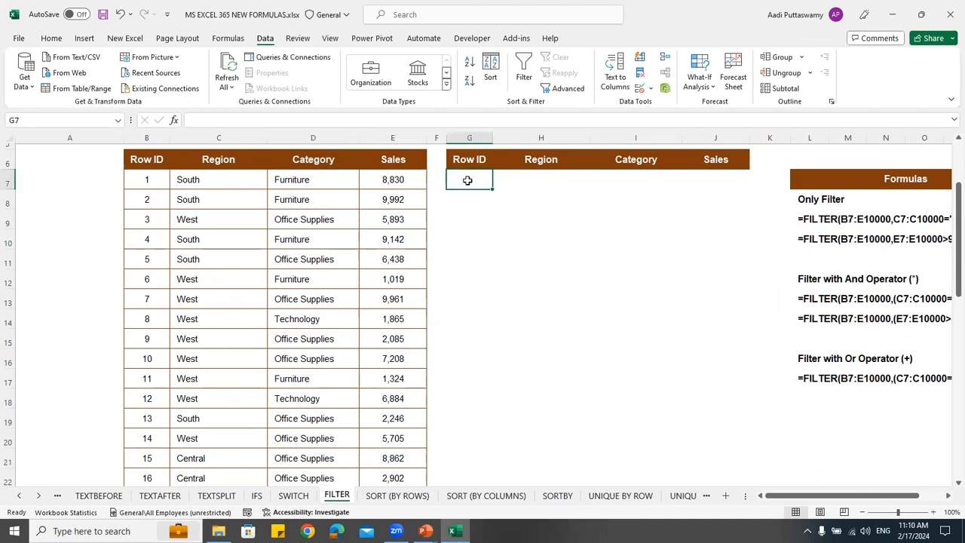
drag(471, 159, 716, 159)
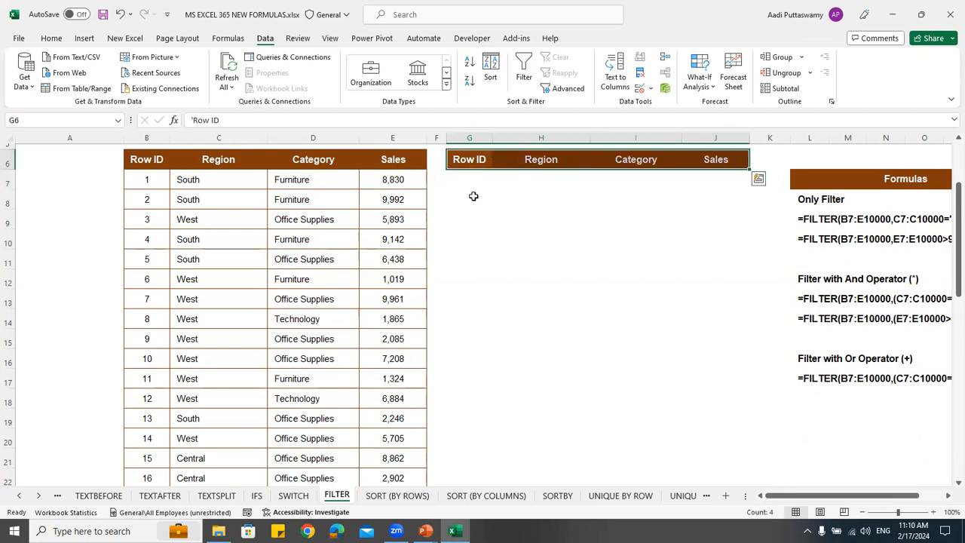
drag(154, 181, 392, 381)
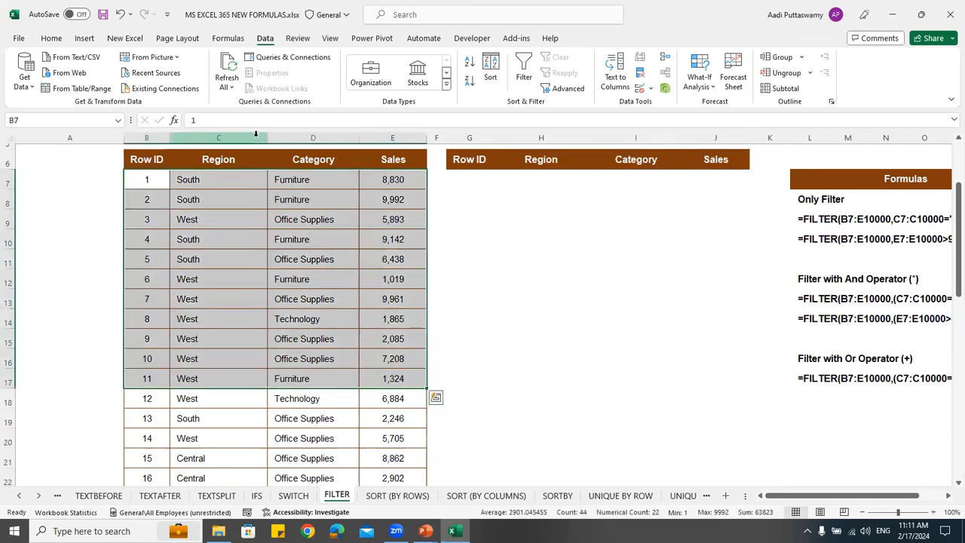
Start a FILTER formula in G7 of the FILTER sheet with B7:E49 as the array
click(480, 179)
text(=)
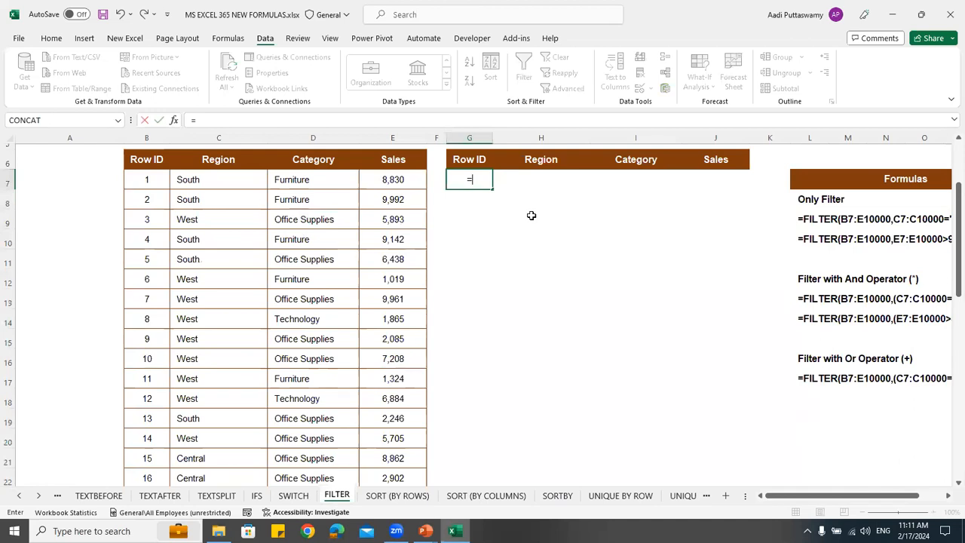
text(filter)
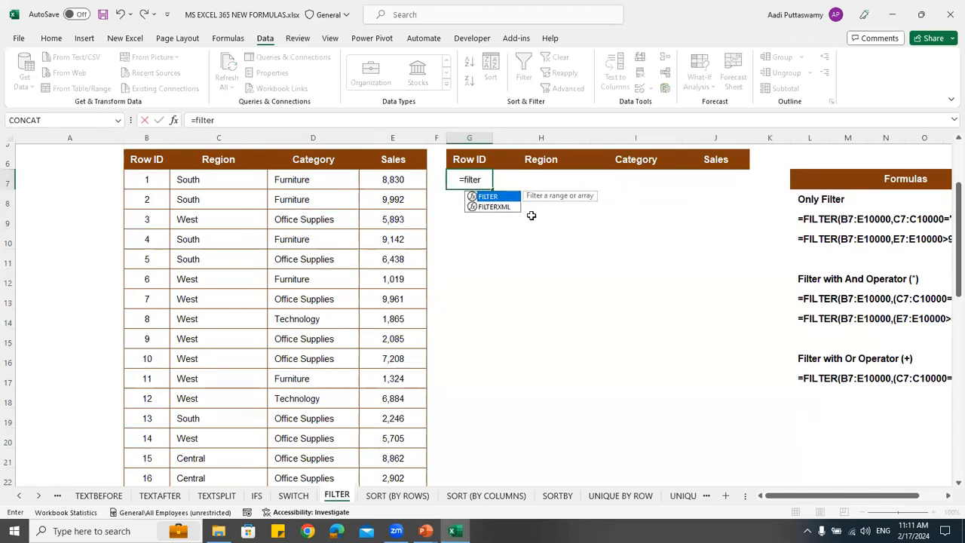
key(Tab)
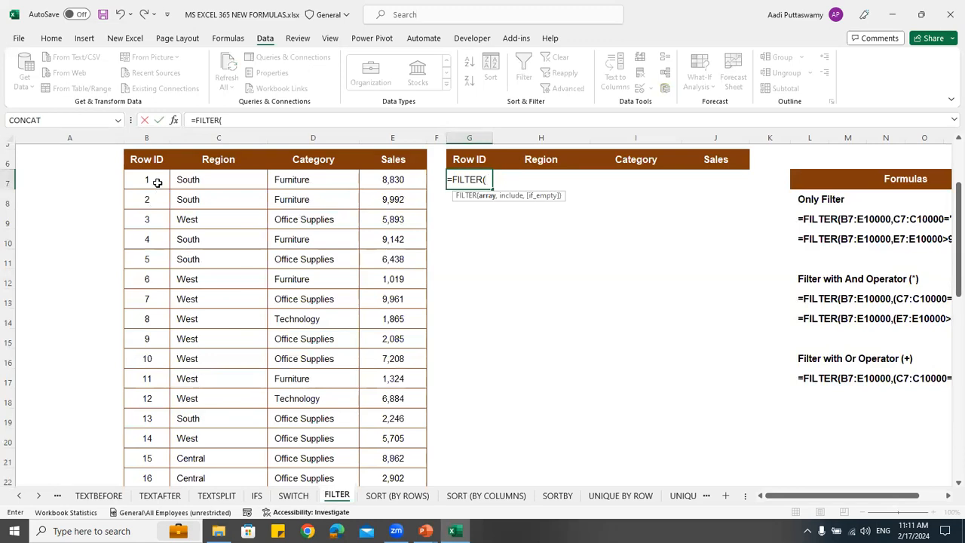
drag(156, 182, 387, 329)
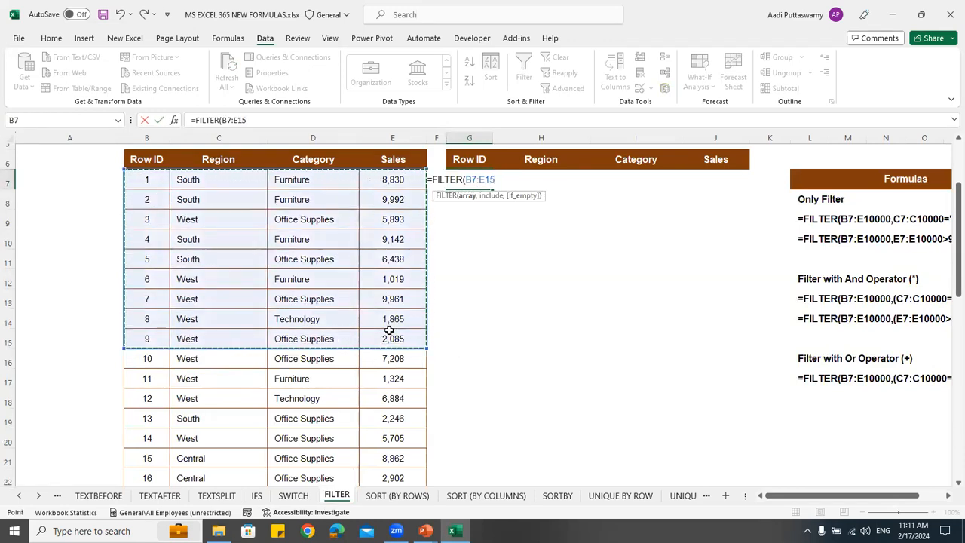
scroll(389, 329, down, 9)
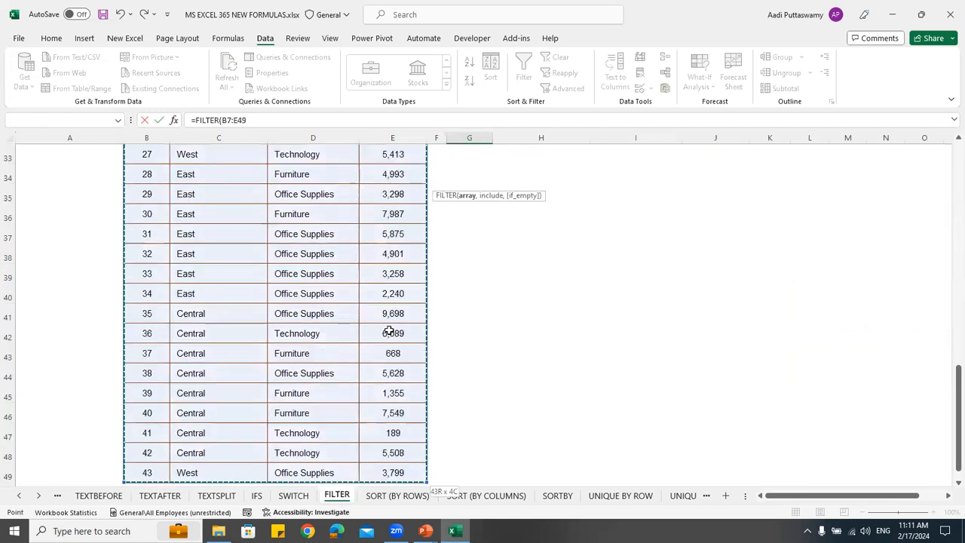
drag(958, 400, 949, 183)
scroll(647, 287, down, 2)
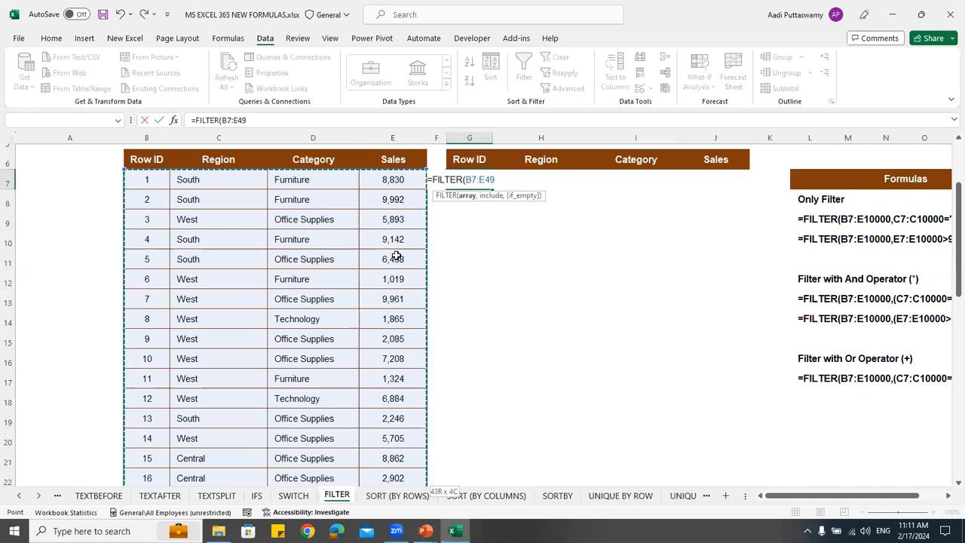
scroll(393, 255, down, 13)
scroll(397, 256, up, 13)
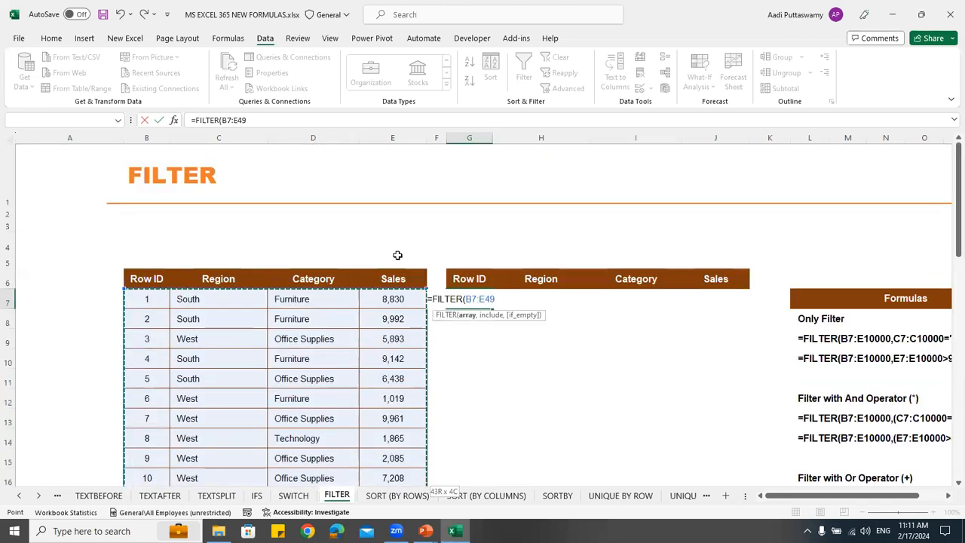
scroll(396, 255, up, 2)
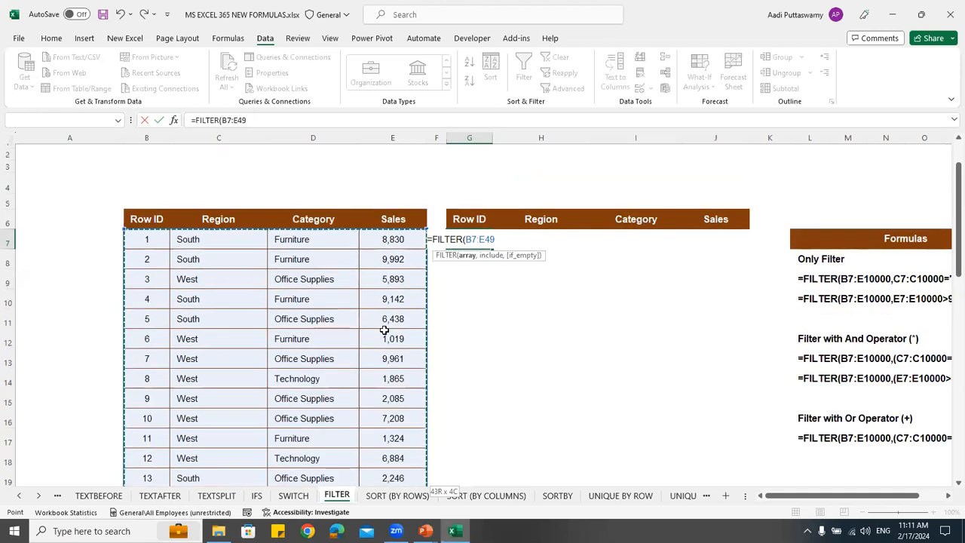
Add the Region column range C7:C49 as the include argument of the FILTER formula in G7
text(,)
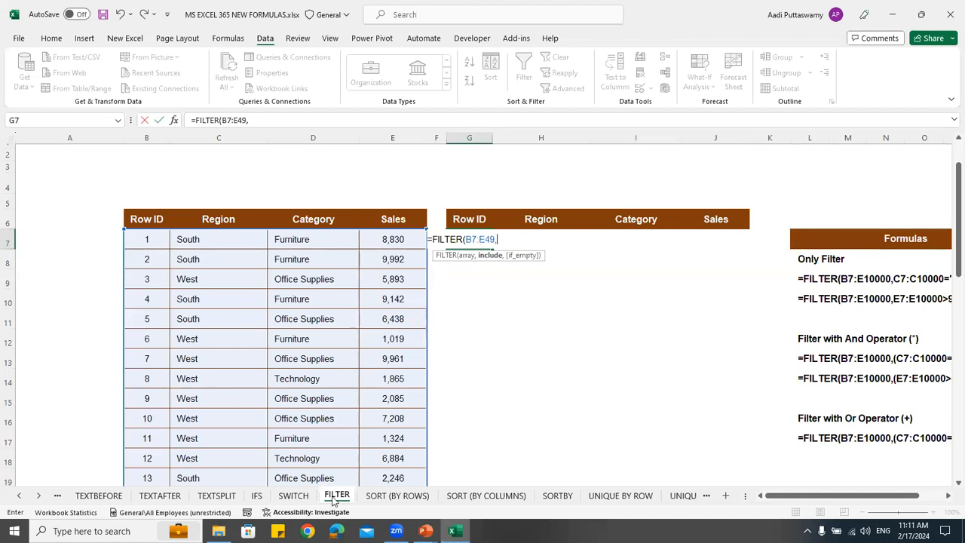
scroll(317, 332, down, 13)
scroll(319, 330, down, 1)
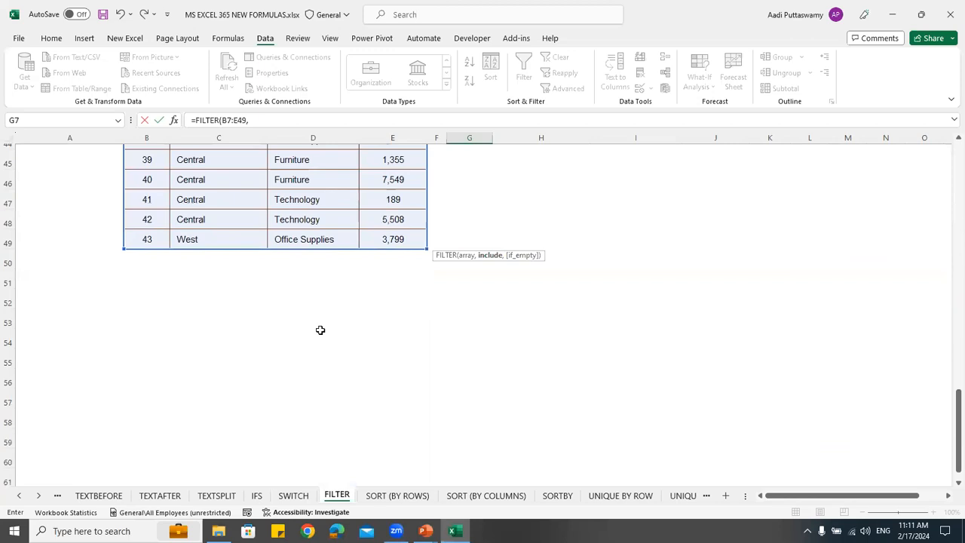
scroll(415, 325, up, 13)
scroll(413, 324, up, 2)
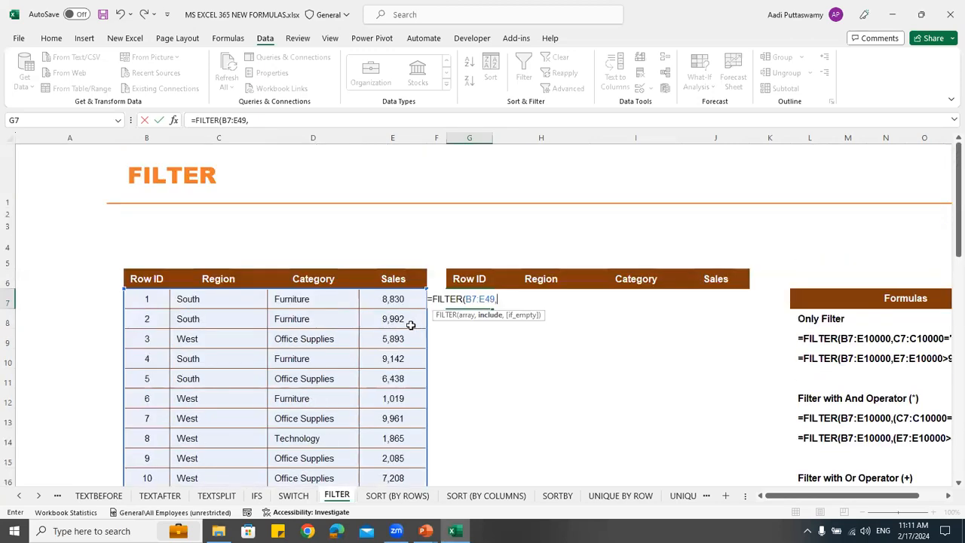
scroll(403, 322, down, 1)
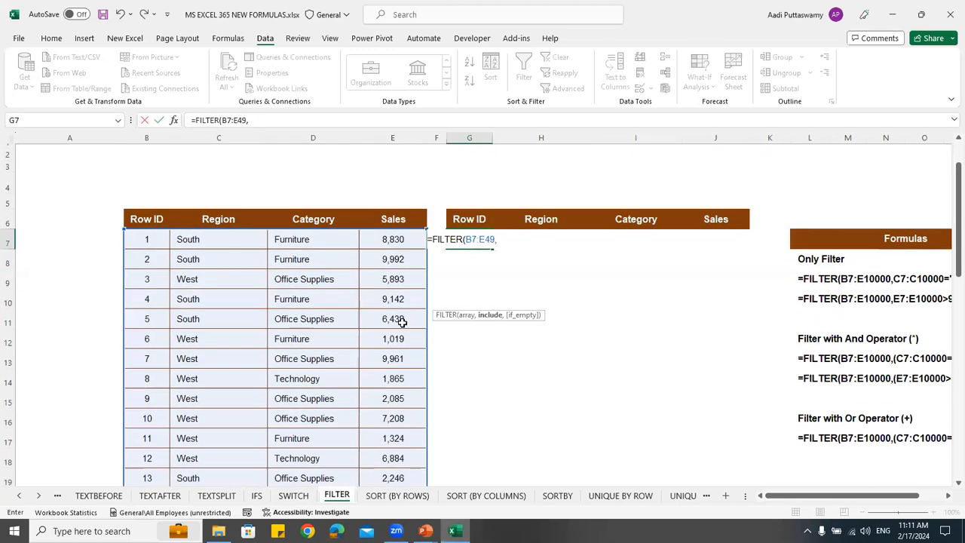
click(219, 239)
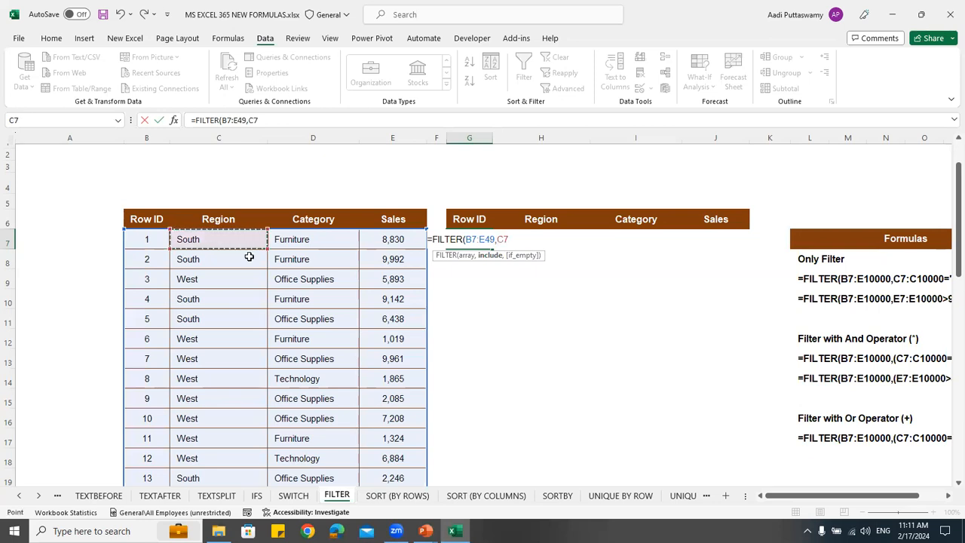
key(ctrl+shift+Down)
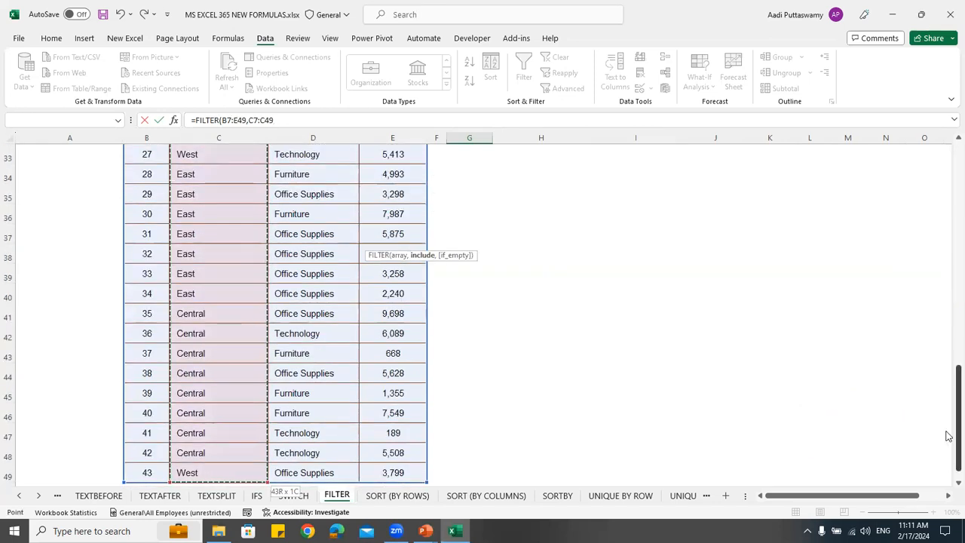
scroll(948, 324, up, 11)
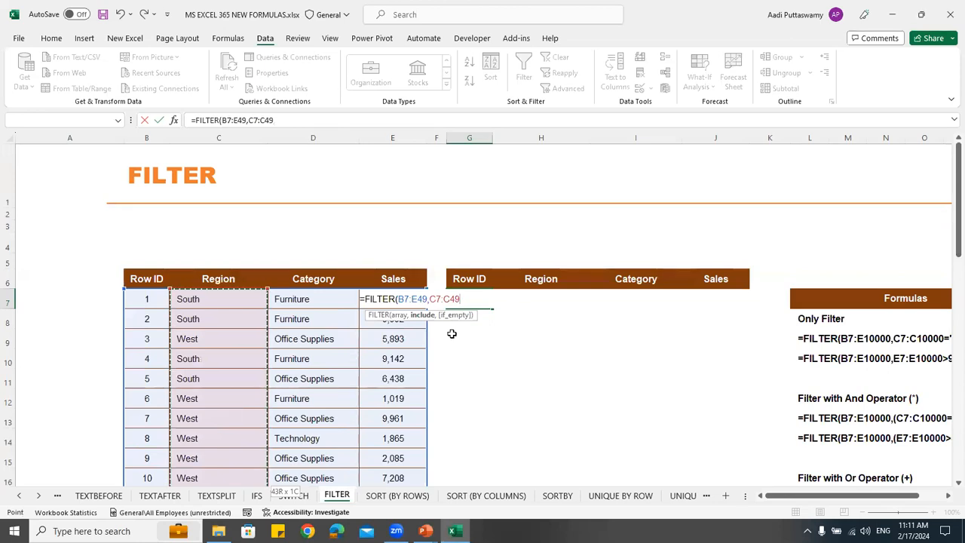
Complete the FILTER formula with the condition ="East" and 0 as the if_empty value
text(=)
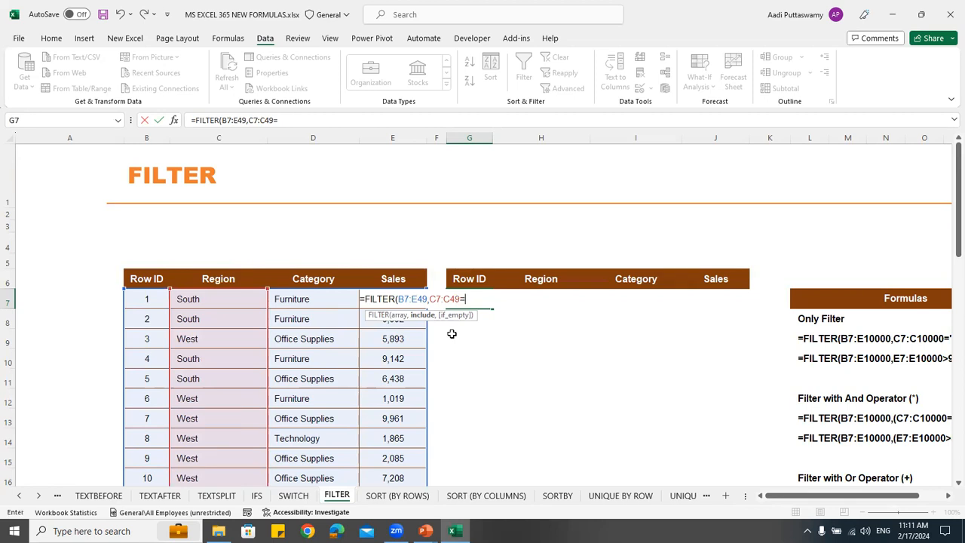
text("East)
scroll(286, 337, down, 6)
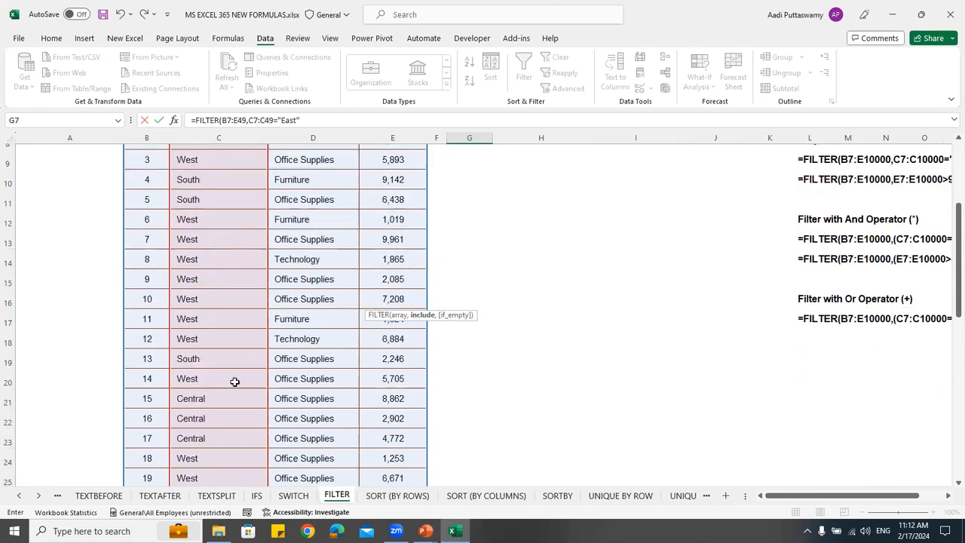
scroll(528, 284, up, 6)
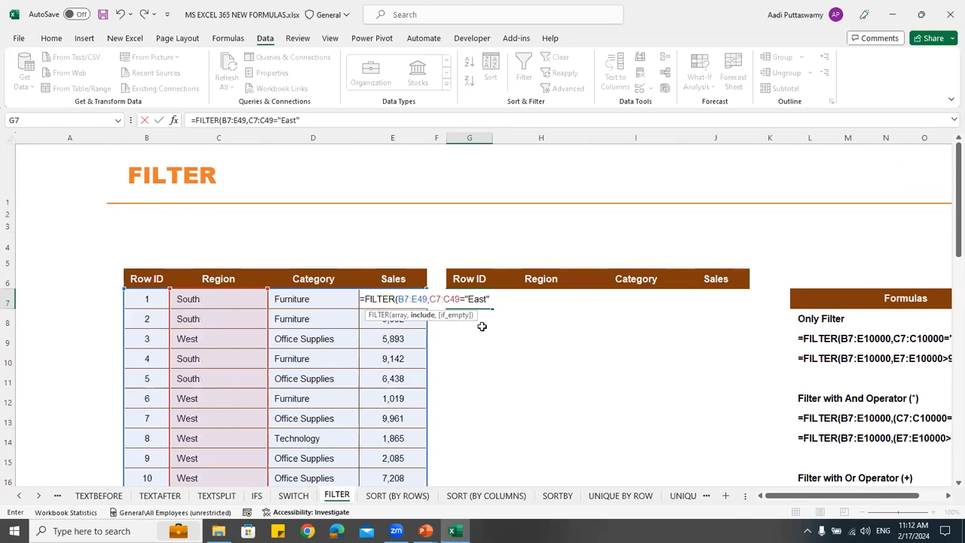
text(,)
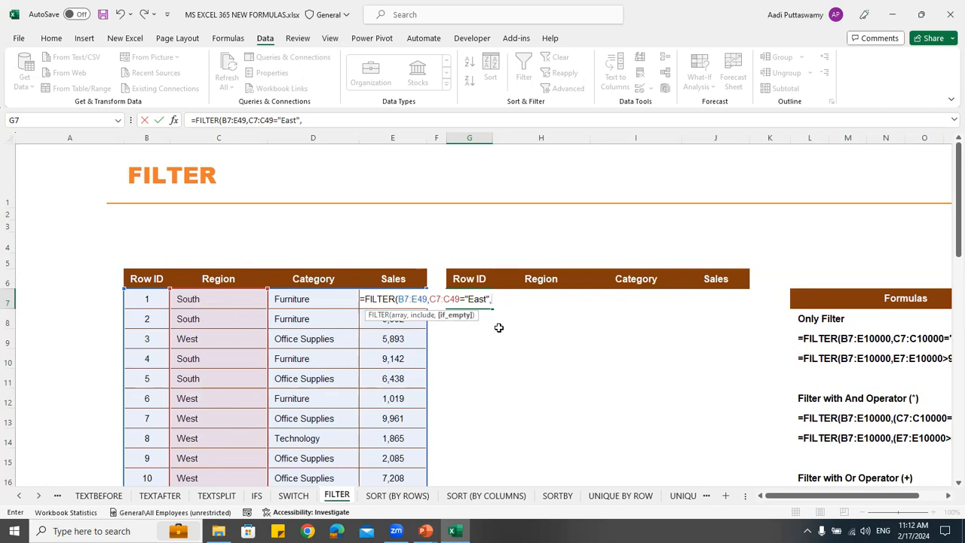
text(0))
key(Return)
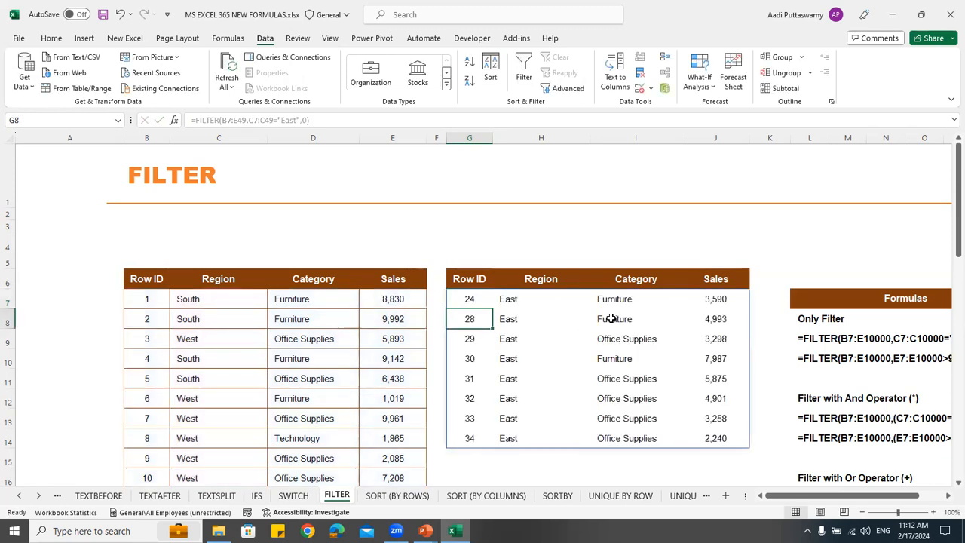
Review the filtered rows and the reference FILTER formulas, and examine the customer names in D7:D17 of the SORT (BY ROWS) sheet
drag(473, 299, 710, 442)
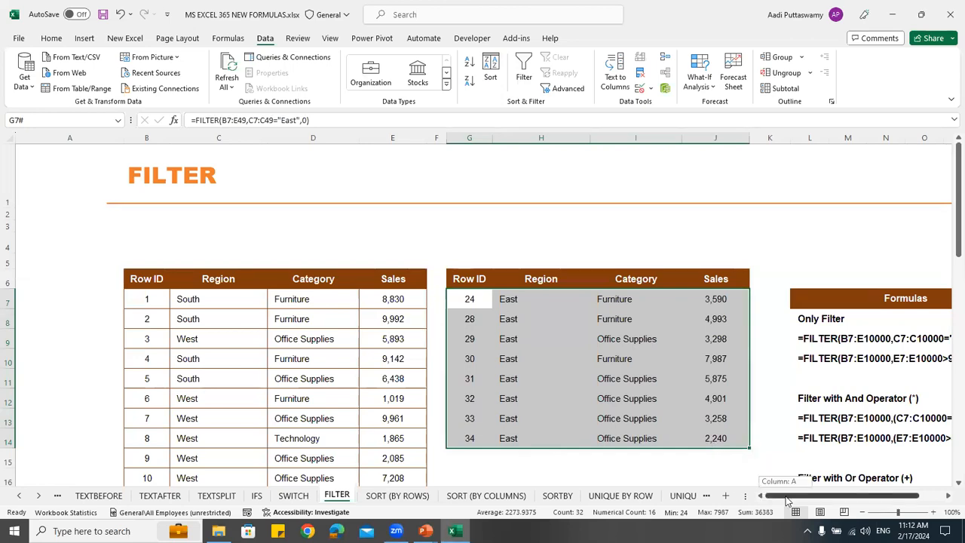
scroll(824, 476, right, 3)
scroll(845, 397, down, 2)
scroll(845, 396, down, 1)
scroll(845, 397, up, 2)
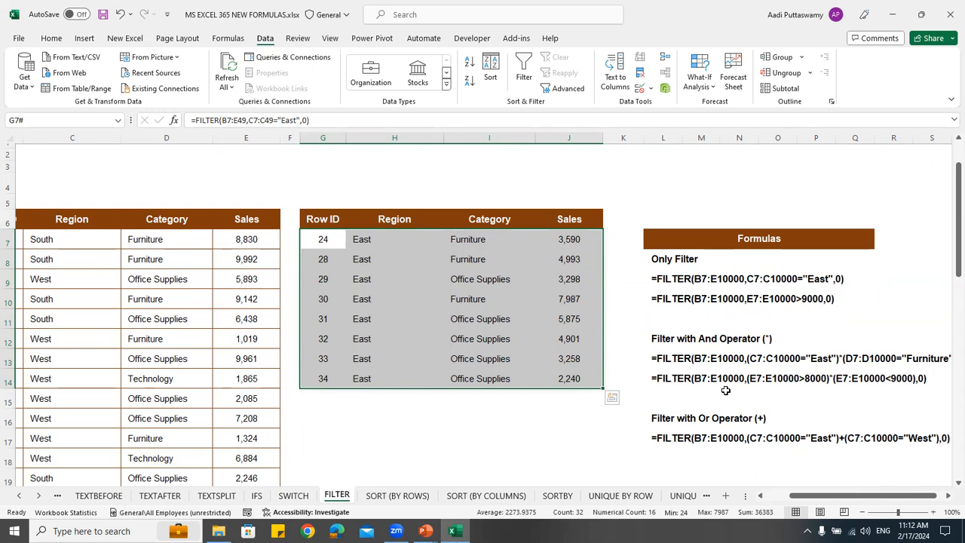
click(398, 496)
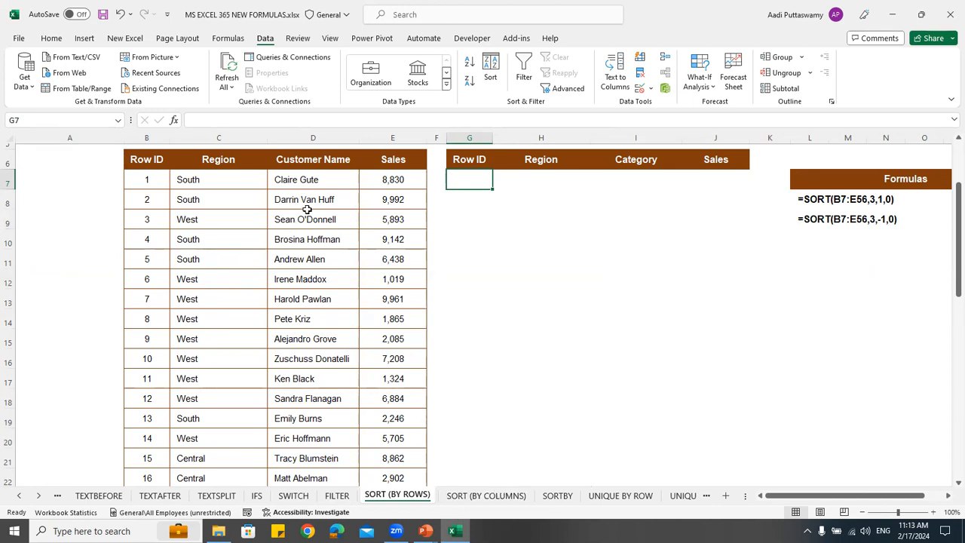
drag(307, 181, 314, 378)
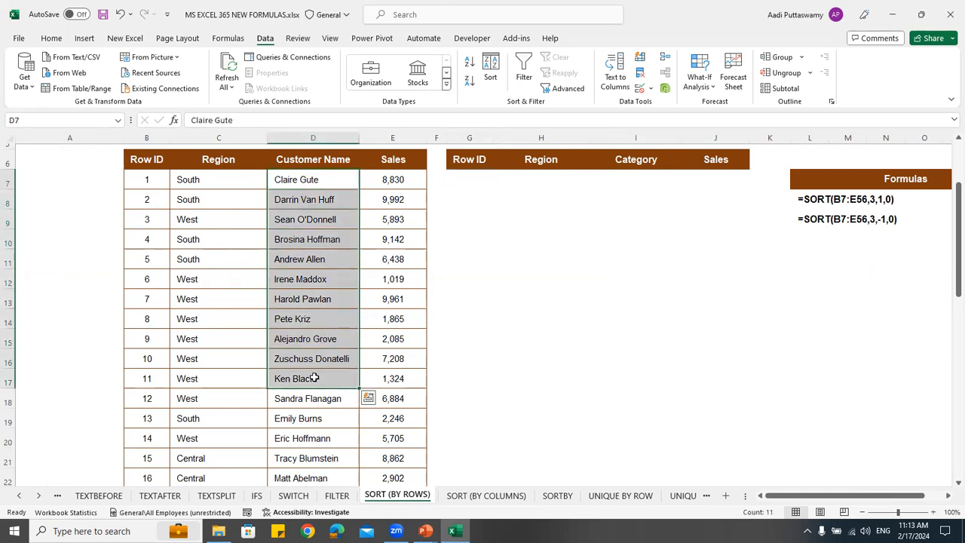
Start a SORT formula in G7 of the SORT (BY ROWS) sheet with B7:E49 as the array
click(470, 181)
text(=)
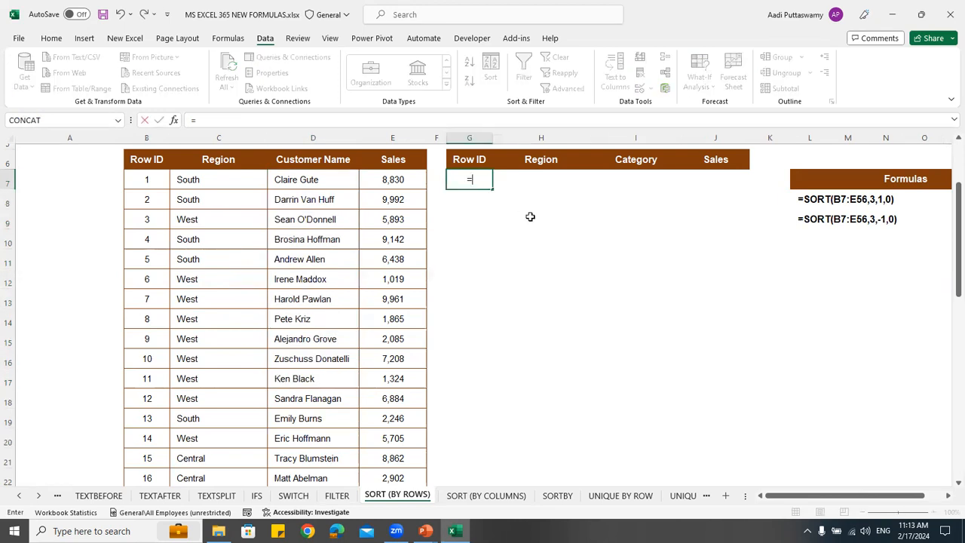
text(sort)
key(Tab)
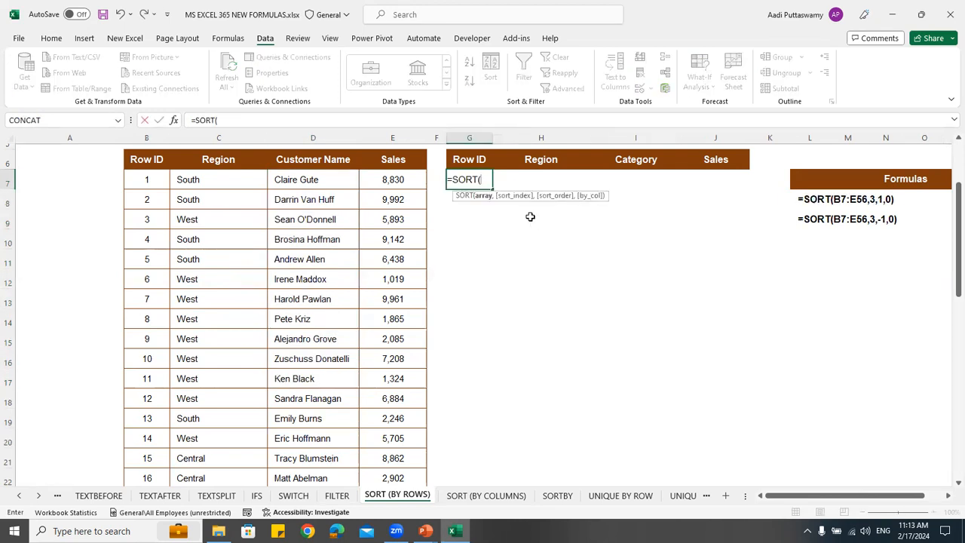
key(Left)
key(Left)
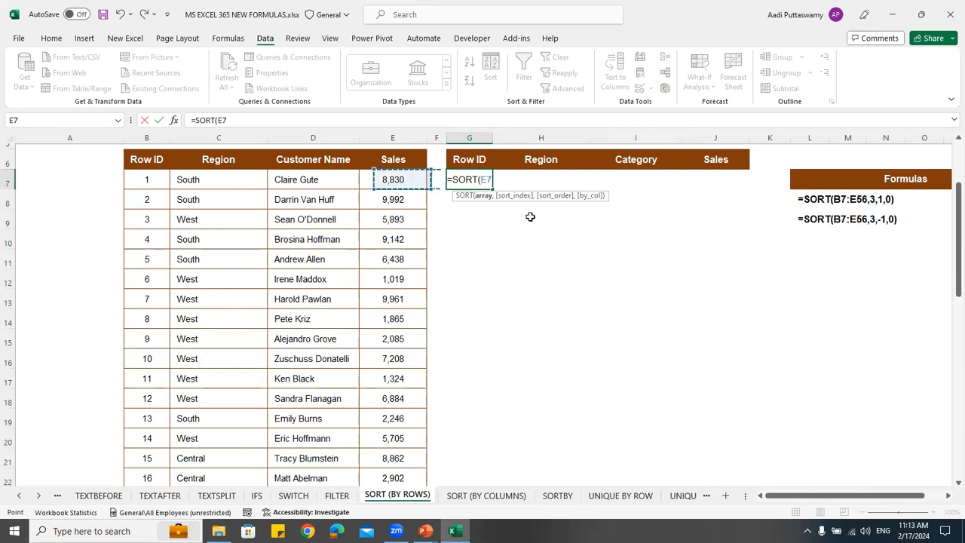
key(Left)
key(Left)
key(Left)
key(Left)
key(Right)
key(ctrl+shift+Right)
key(ctrl+shift+Down)
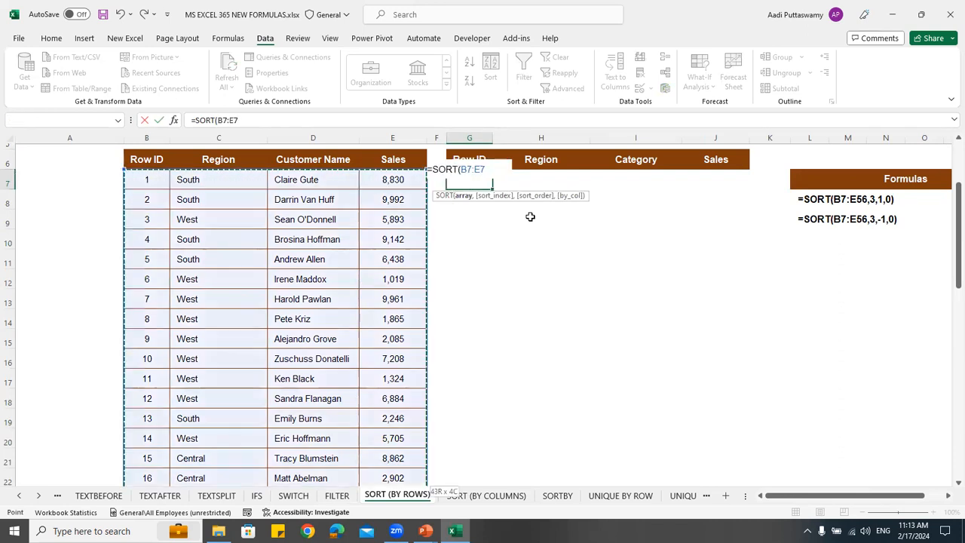
drag(958, 392, 958, 174)
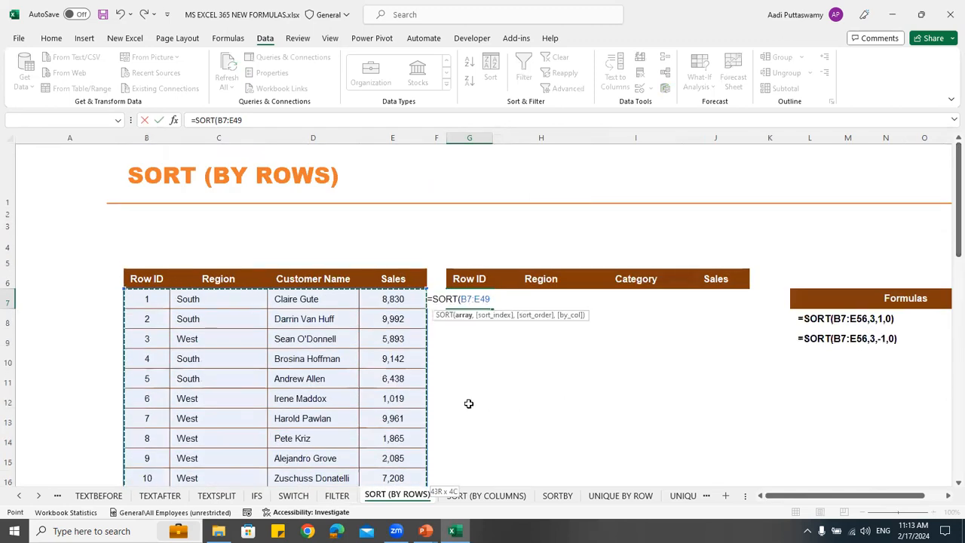
Complete the SORT formula with sort index 3, ascending order 1 and FALSE to sort by row
text(,3)
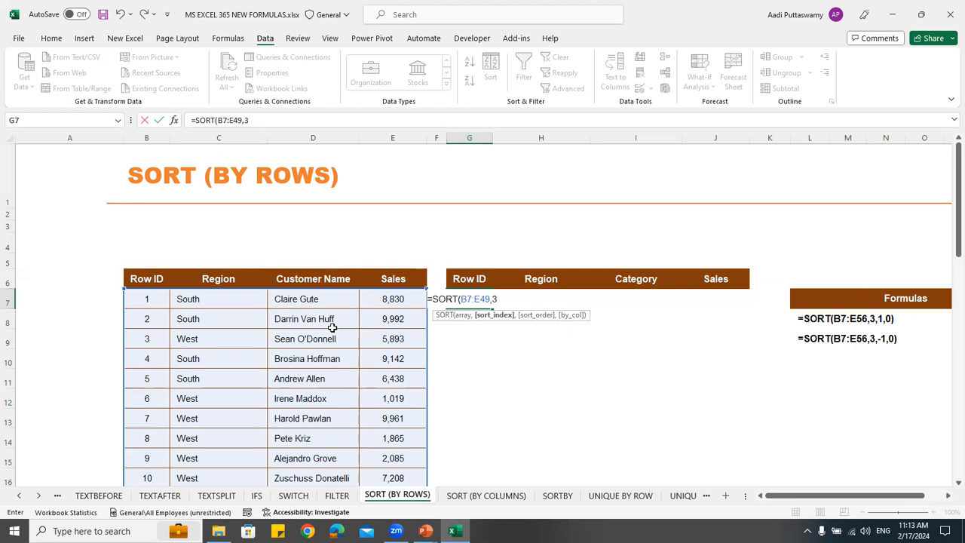
text(,)
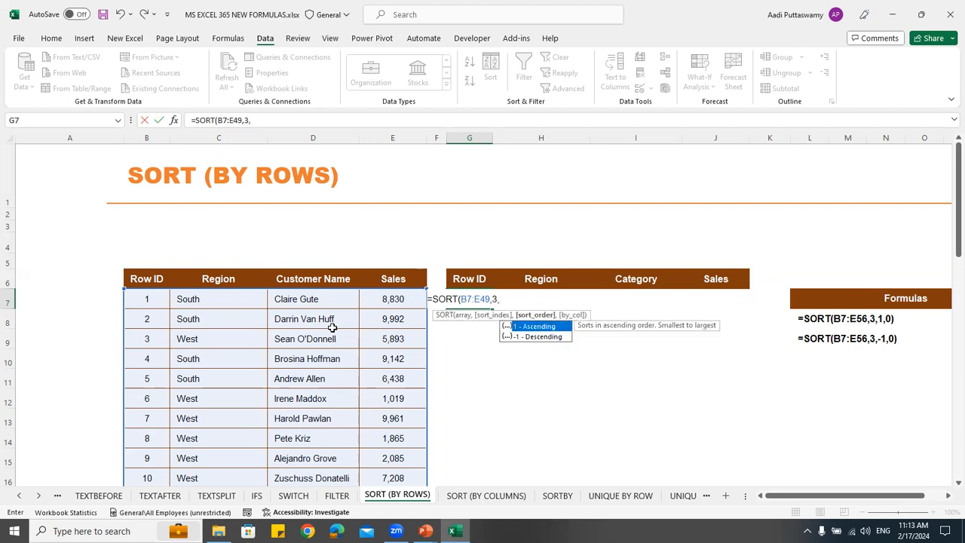
text(1)
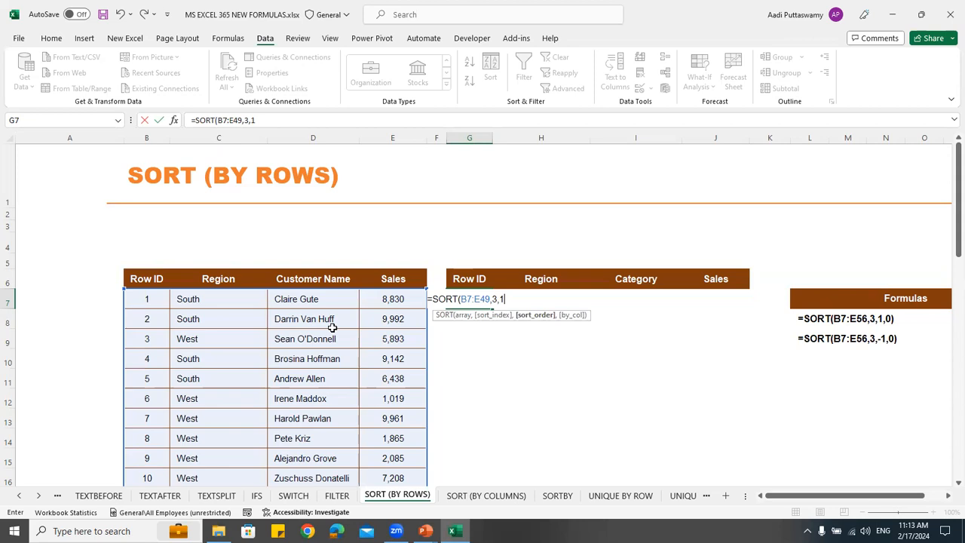
text(,)
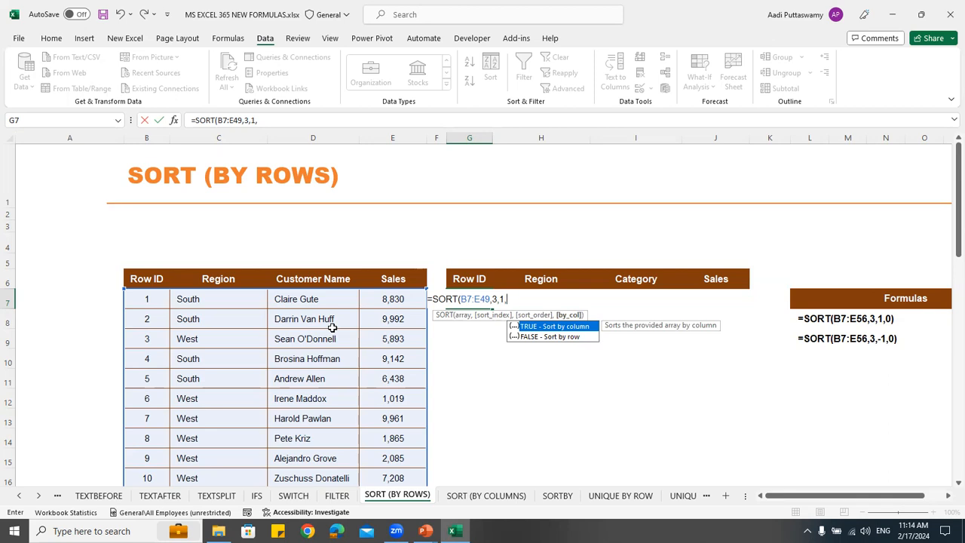
key(Down)
key(Tab)
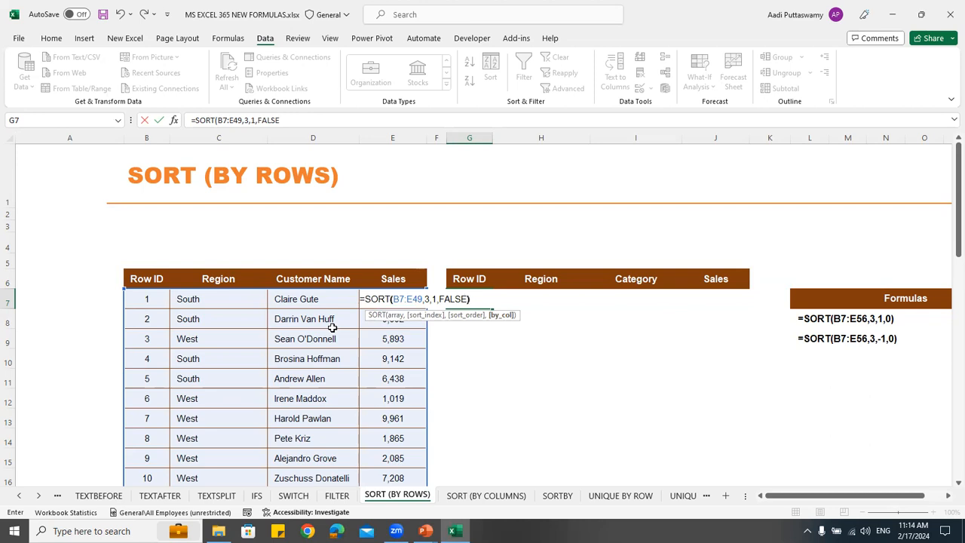
key(Return)
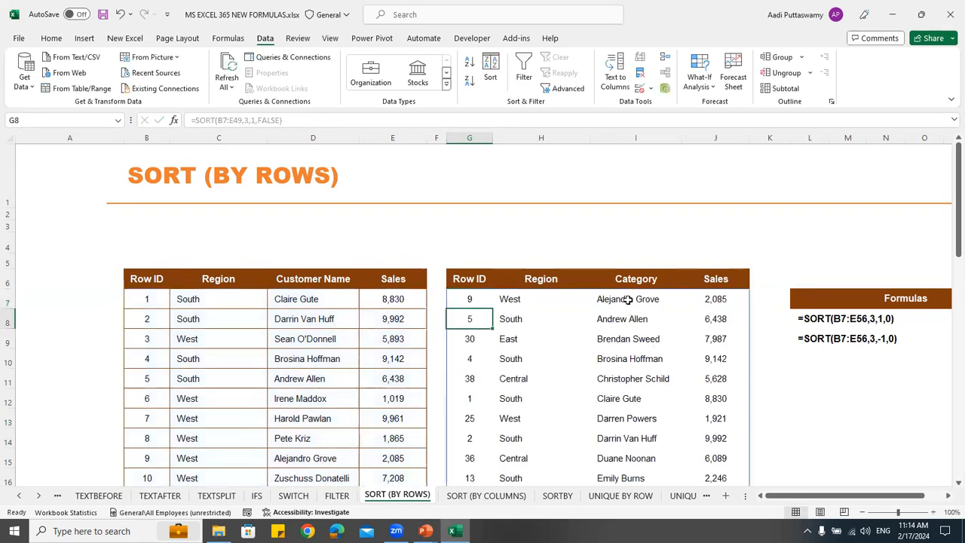
Review the sorted names from I7 down, and examine the customer names in C8:L8 of the SORT (BY COLUMNS) sheet
drag(627, 299, 636, 442)
scroll(636, 441, down, 9)
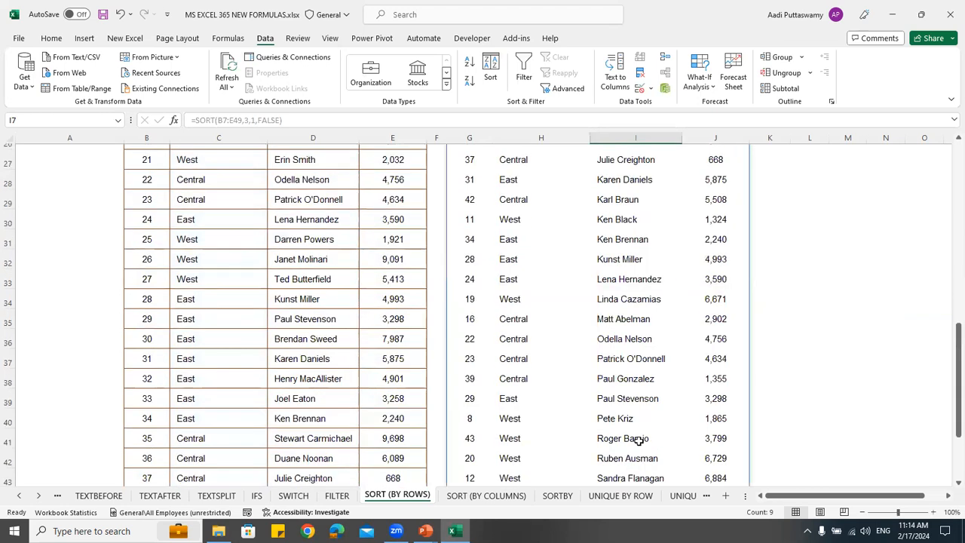
scroll(638, 441, up, 8)
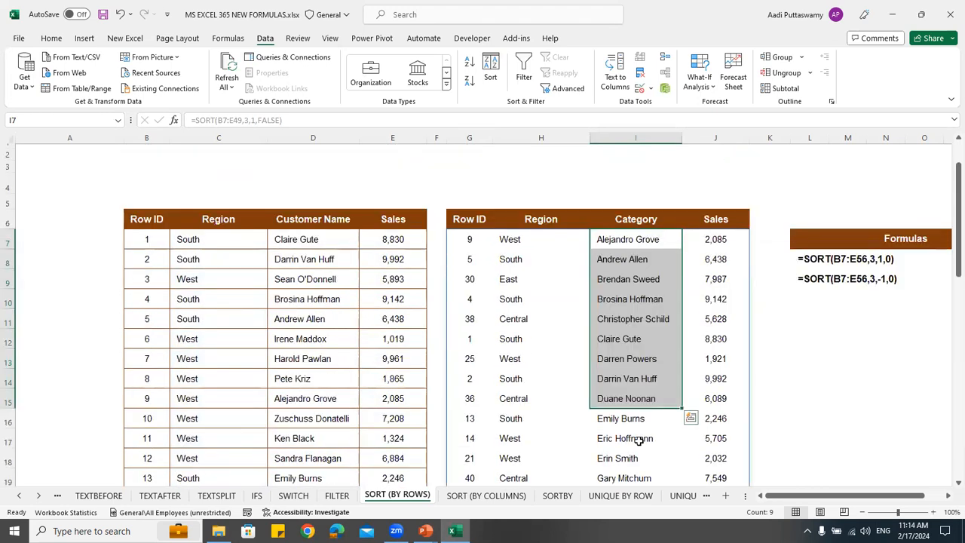
scroll(637, 441, up, 3)
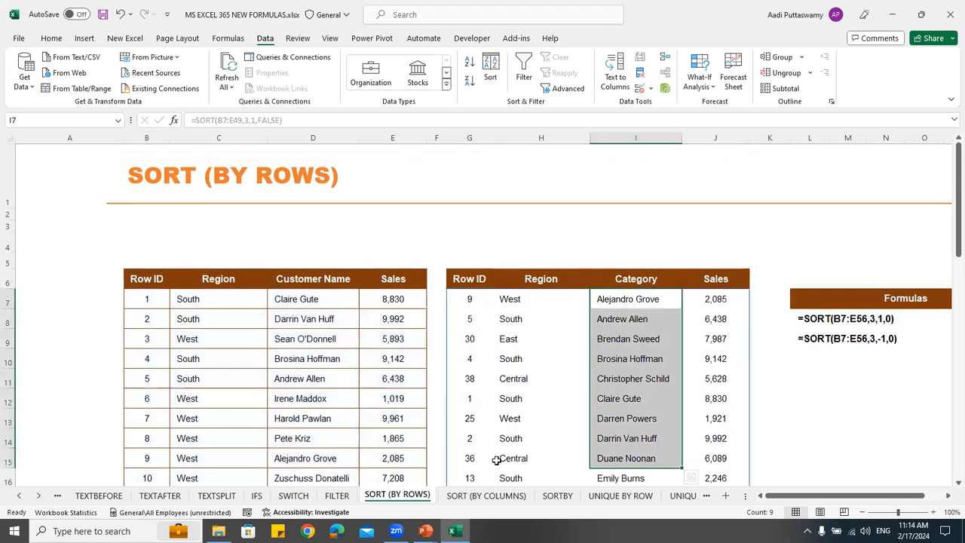
click(486, 496)
scroll(493, 299, down, 2)
drag(248, 202, 888, 200)
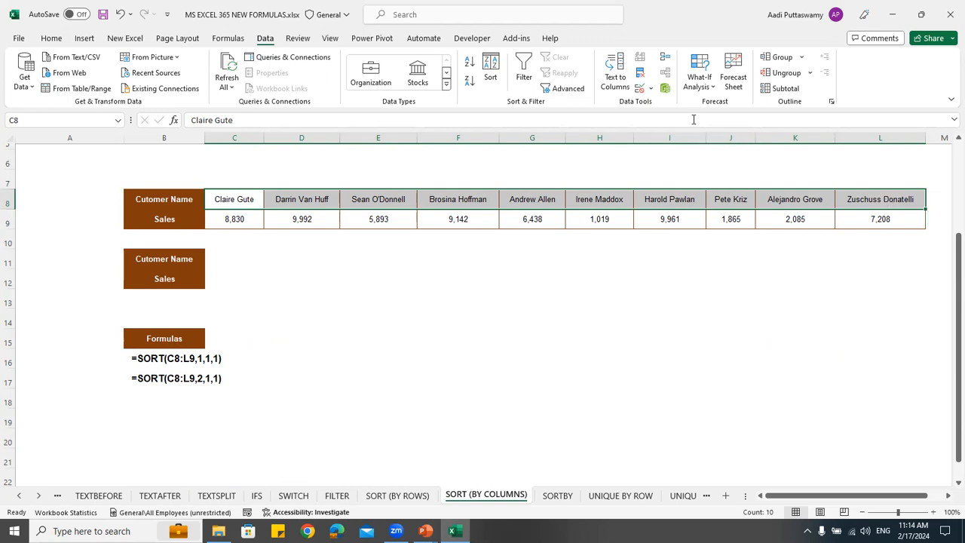
Start a SORT formula in C11 of the SORT (BY COLUMNS) sheet with C8:L9 as the array and sort index 1
click(229, 264)
text(=)
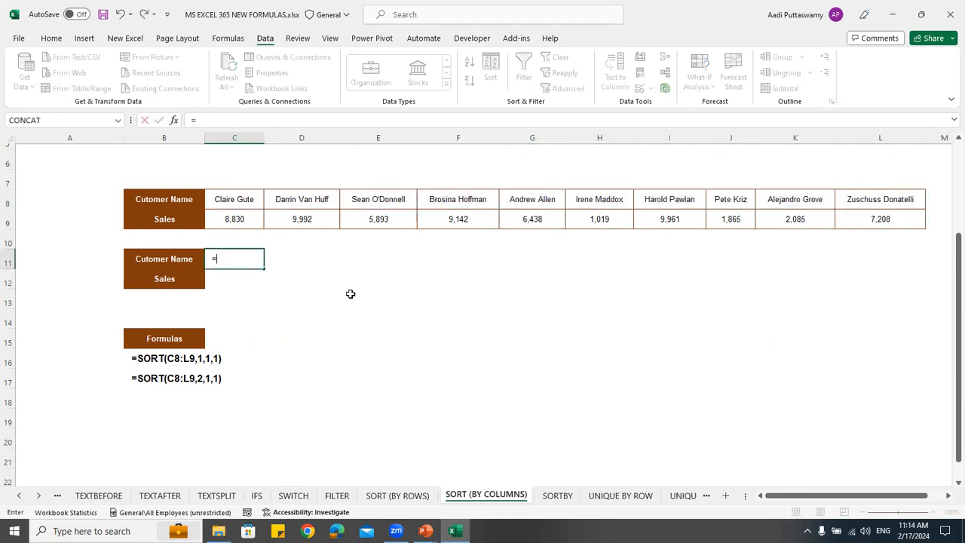
text(sor)
key(Tab)
drag(241, 207, 892, 217)
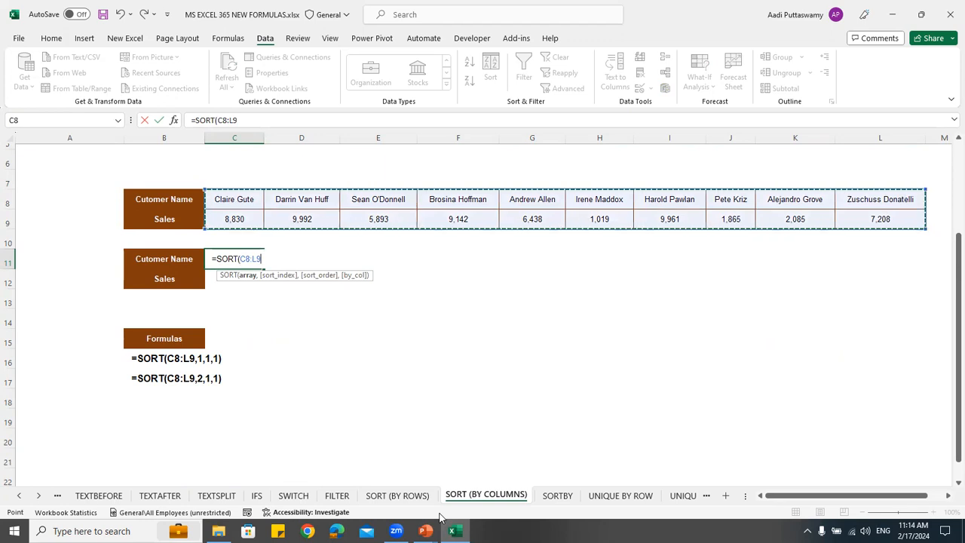
text(,)
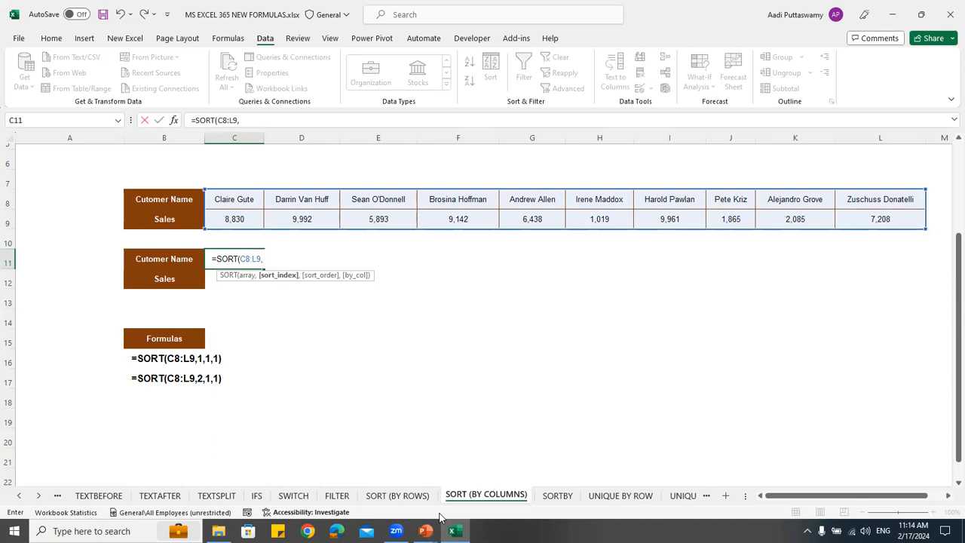
text(1)
Complete the SORT formula with ascending order 1 and TRUE to sort by column
text(,)
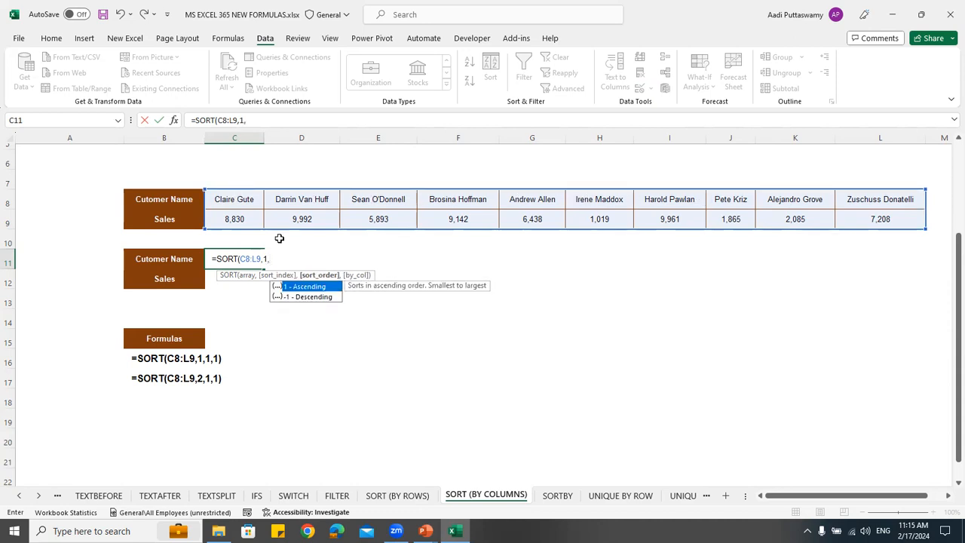
text(1,)
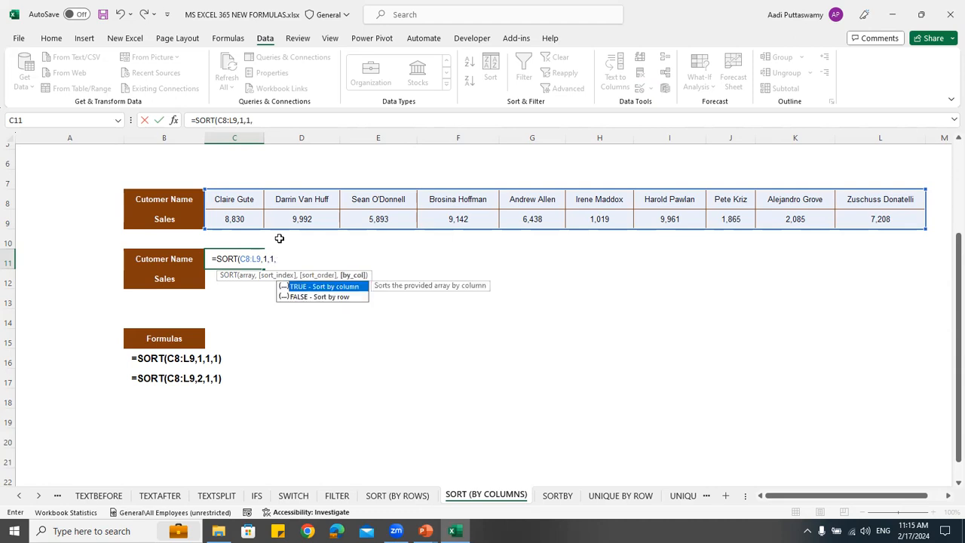
key(Down)
key(Up)
key(Down)
key(Up)
key(Tab)
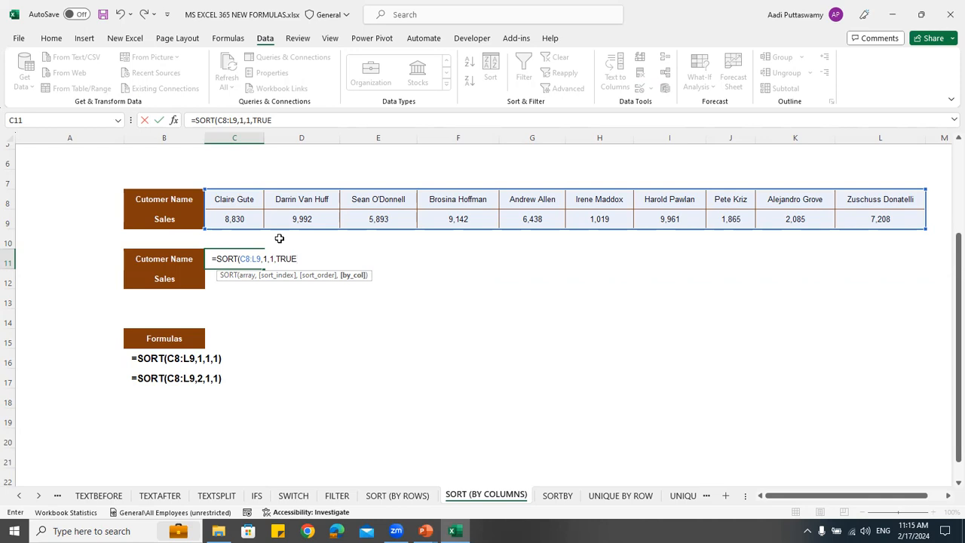
text())
key(Return)
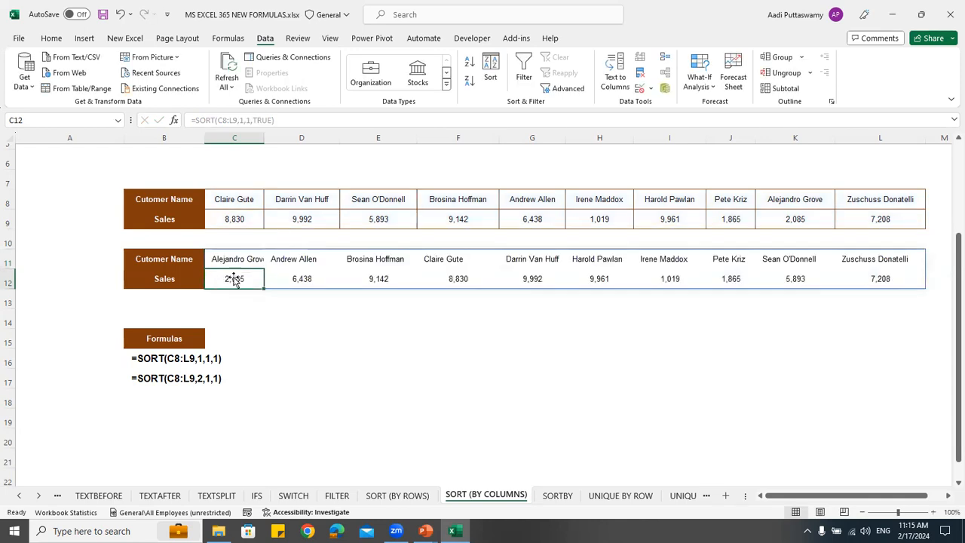
Review the sorted customer names and sales in C11:L12
drag(235, 257, 873, 276)
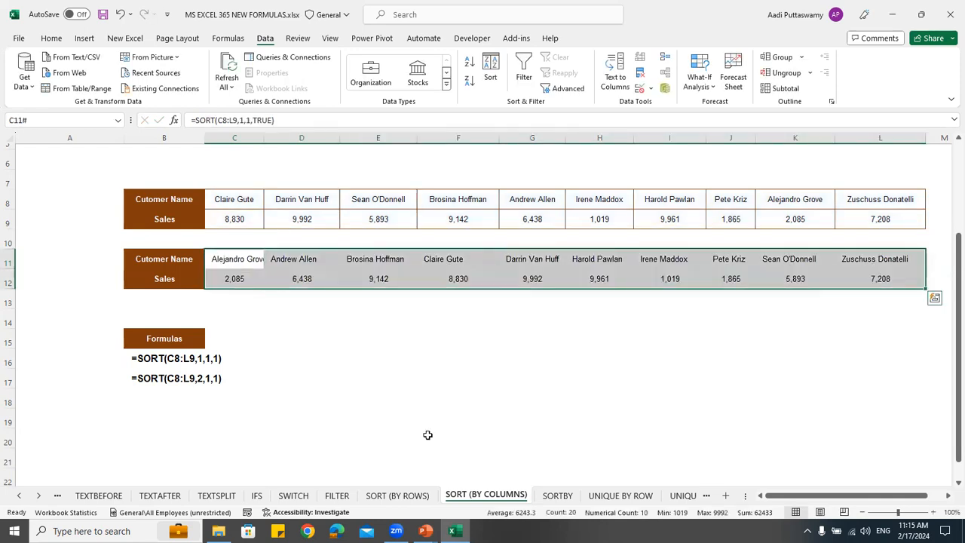
click(232, 259)
click(307, 263)
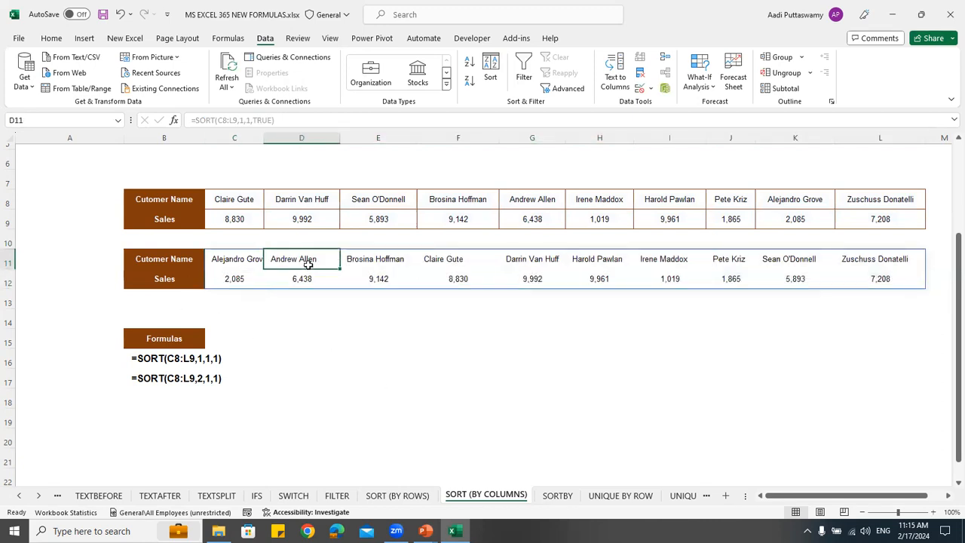
click(384, 263)
click(462, 263)
click(730, 264)
click(785, 265)
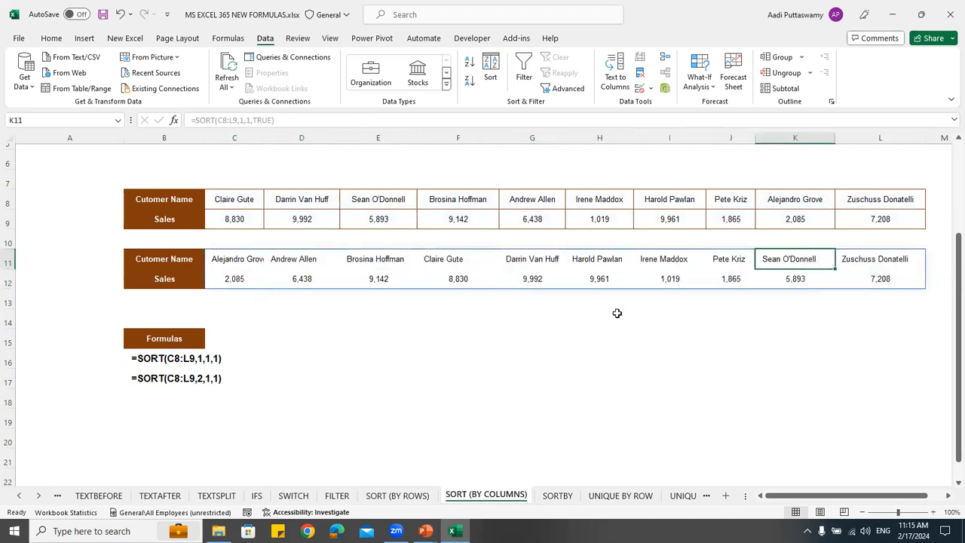
click(236, 262)
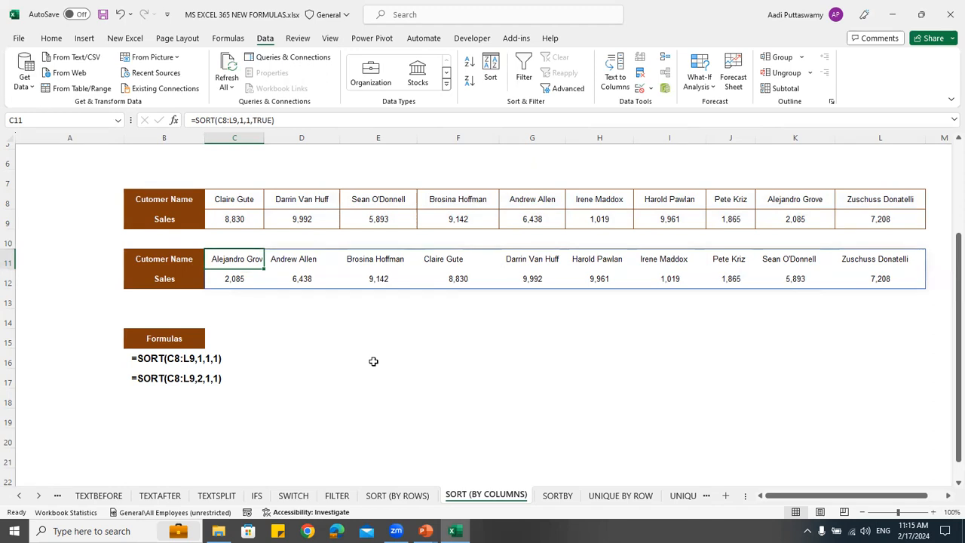
Start a SORTBY formula in G7 of the SORTBY sheet
click(558, 495)
scroll(521, 266, down, 1)
scroll(521, 267, up, 1)
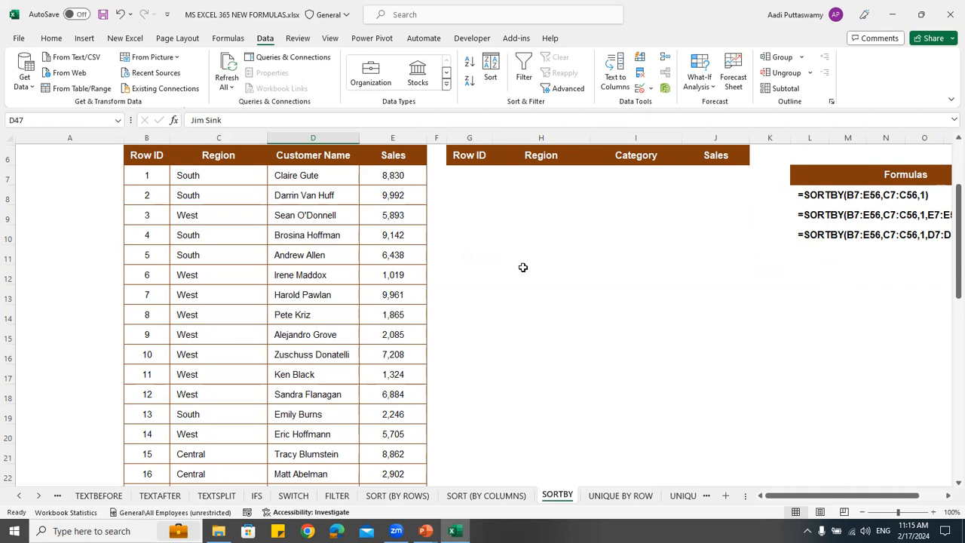
click(465, 175)
text(=soft)
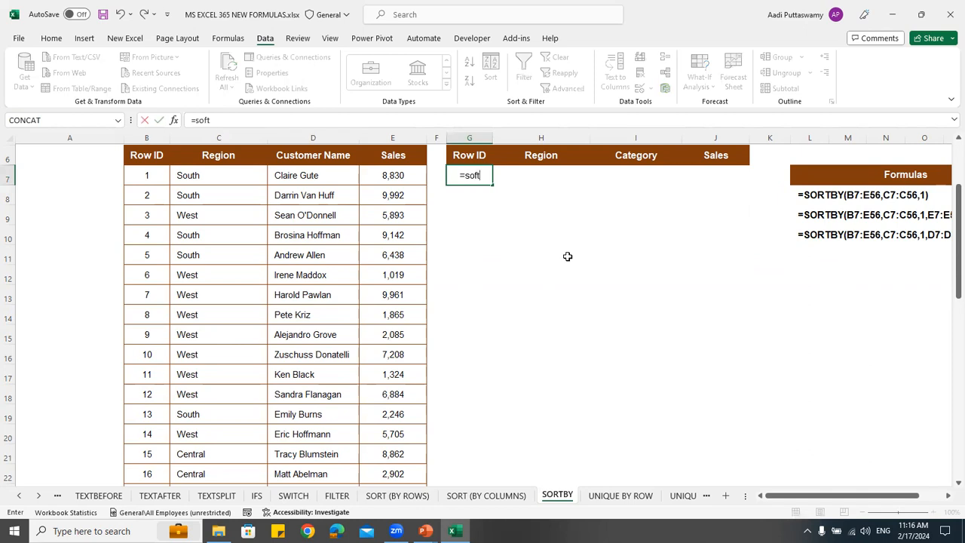
key(BackSpace)
key(BackSpace)
text(r)
key(Down)
key(Tab)
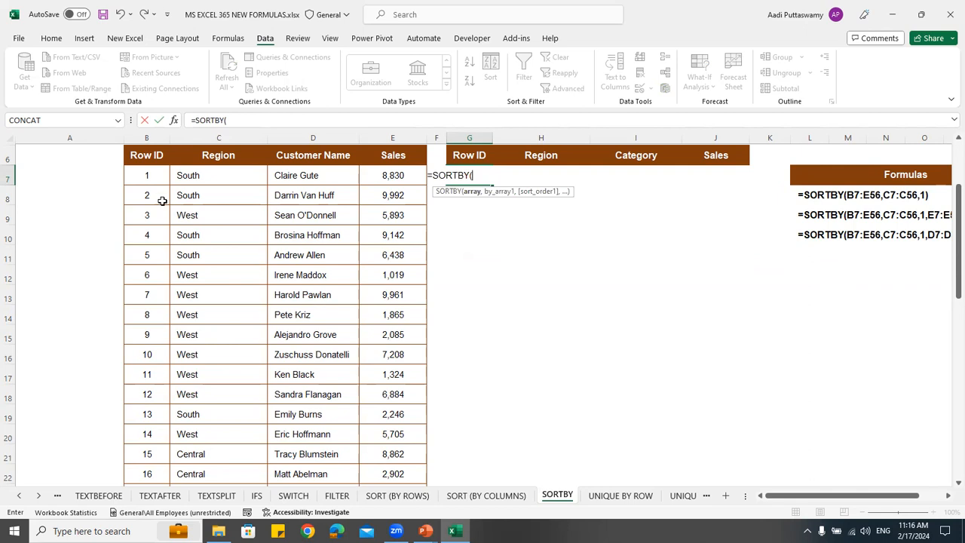
Set B7:E49 as the SORTBY array and D7:D49 as the first sort range in ascending order 1
click(156, 178)
scroll(155, 177, down, 1)
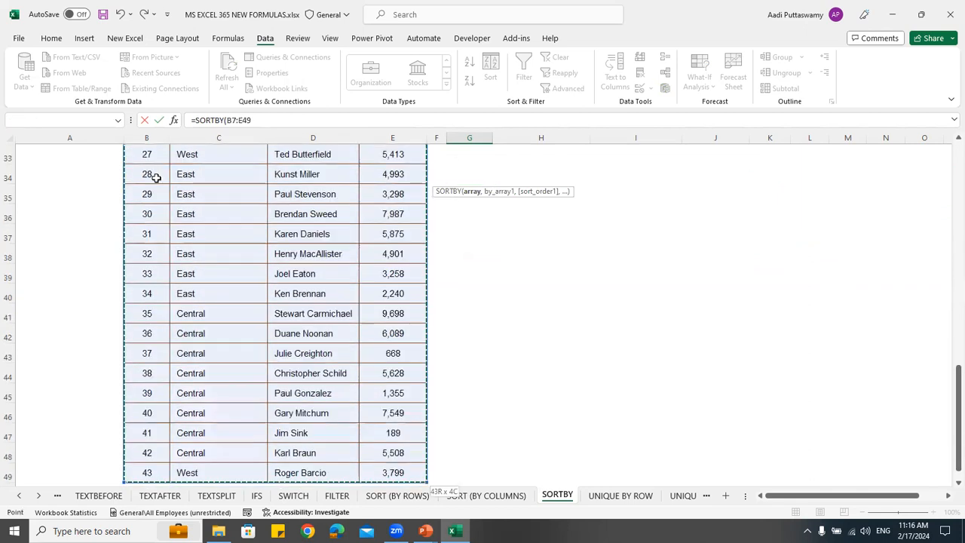
text(,)
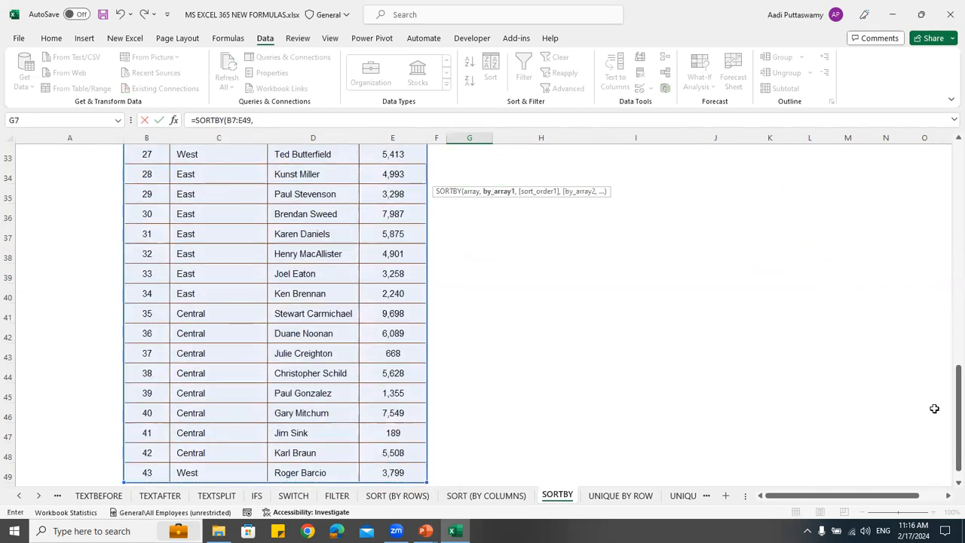
drag(957, 418, 948, 180)
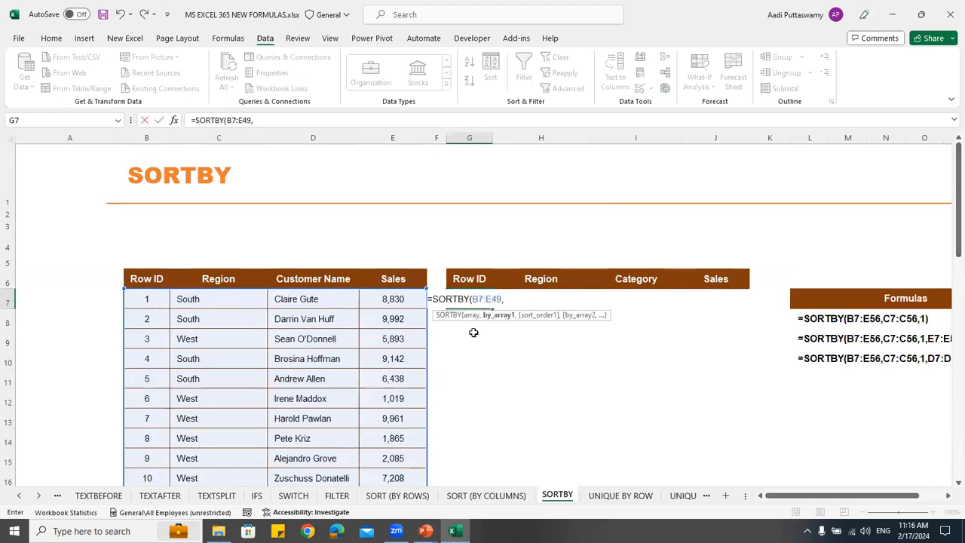
click(310, 299)
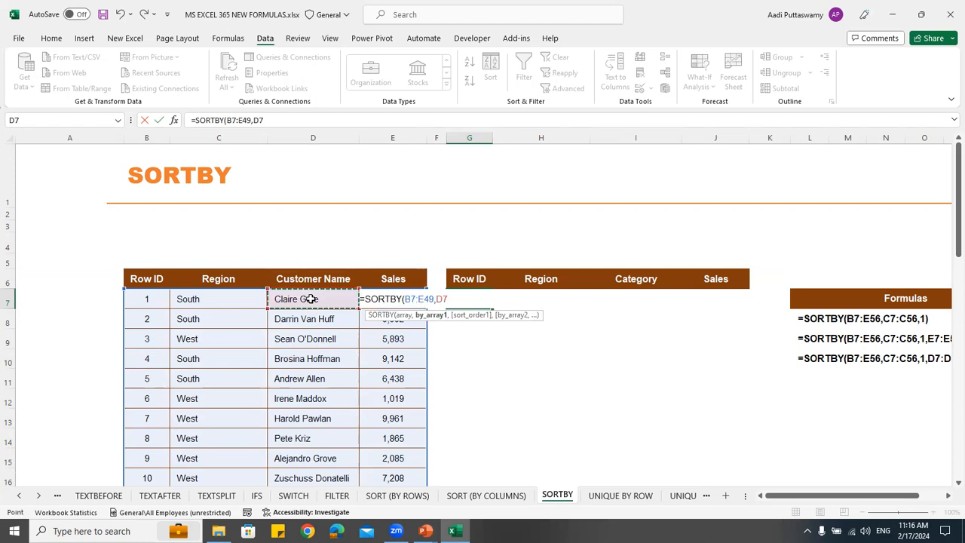
key(ctrl+shift+Down)
text(,)
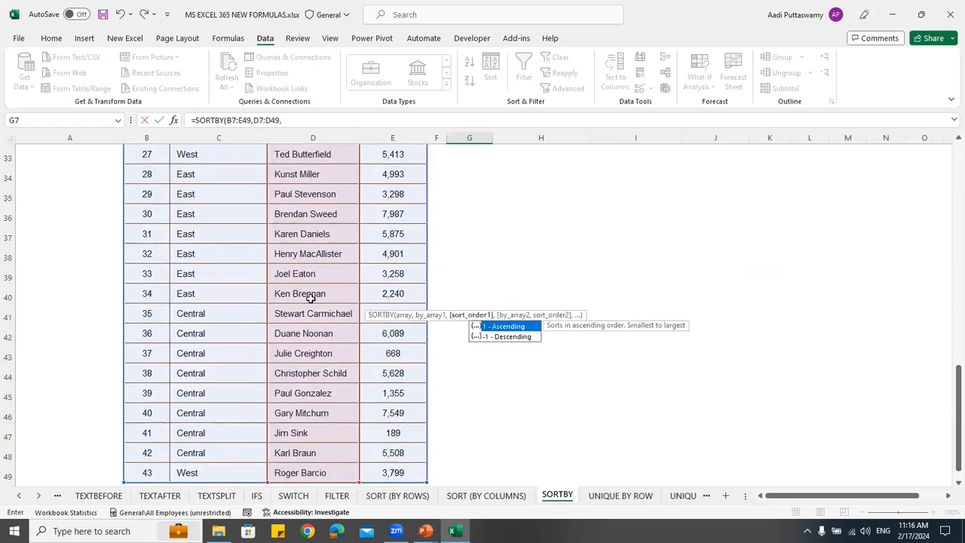
text(1)
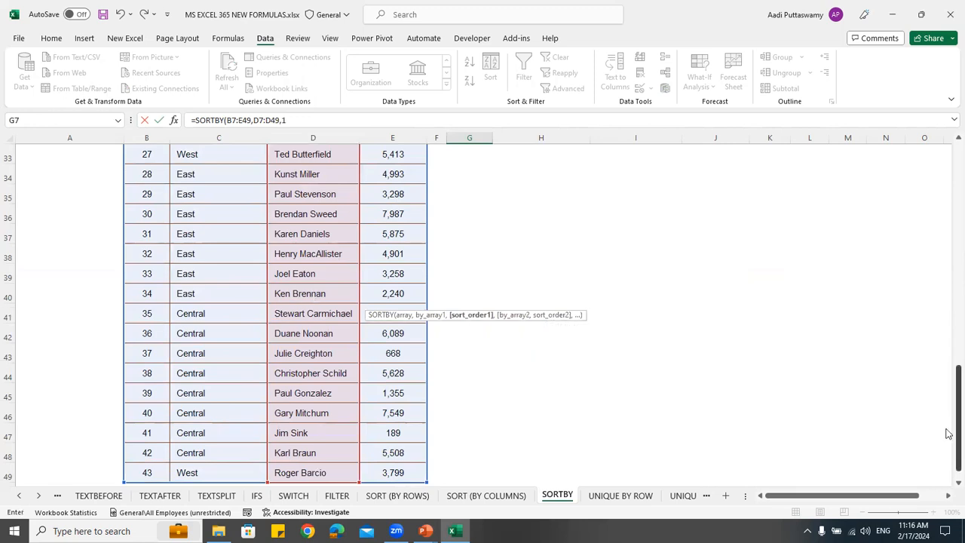
drag(949, 424, 947, 198)
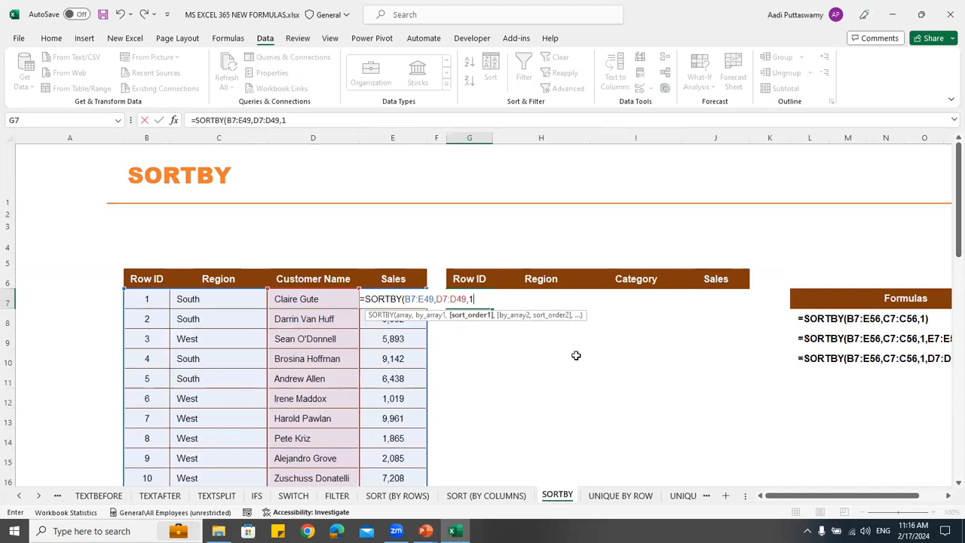
Add the Sales range E7:E49 as the second sort range in descending order -1 and complete the SORTBY formula
text(,)
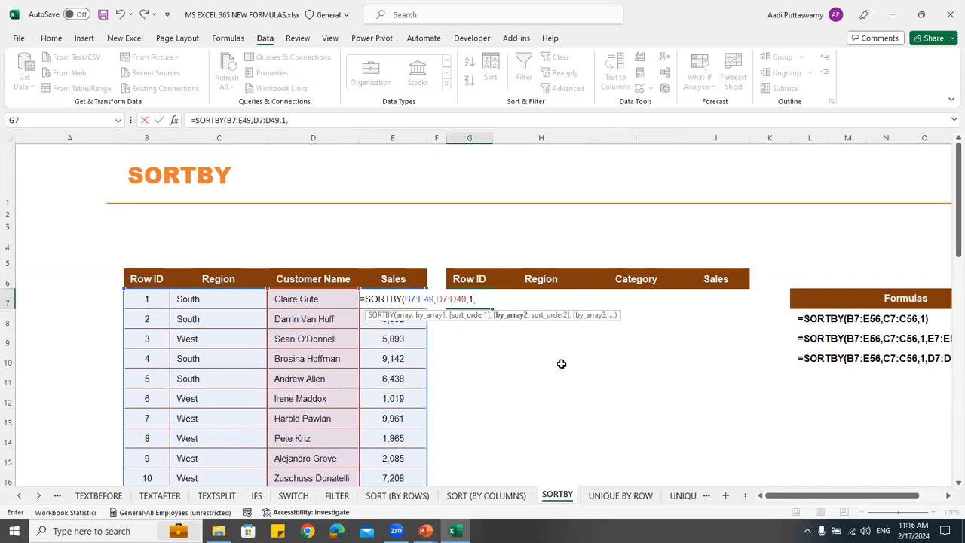
click(387, 335)
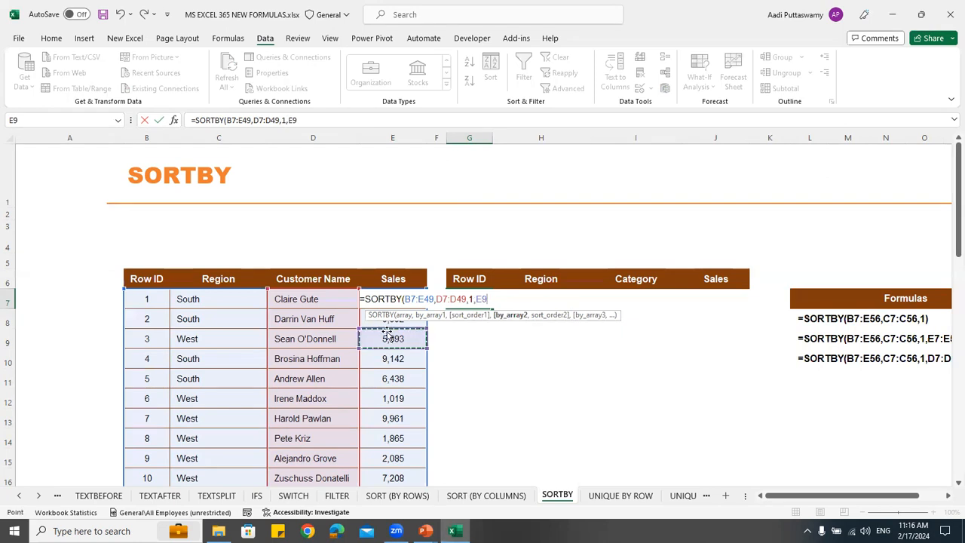
click(382, 280)
key(Down)
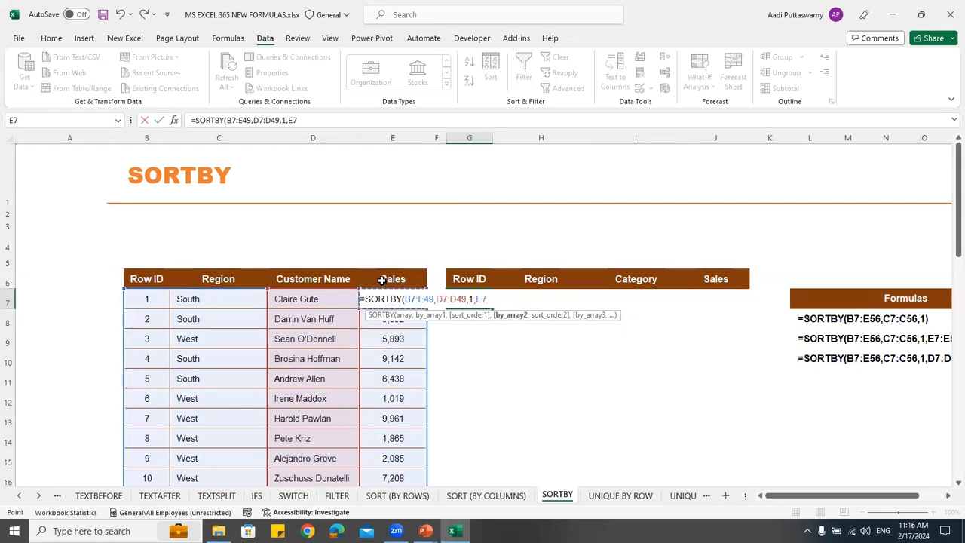
key(ctrl+shift+Down)
text(,)
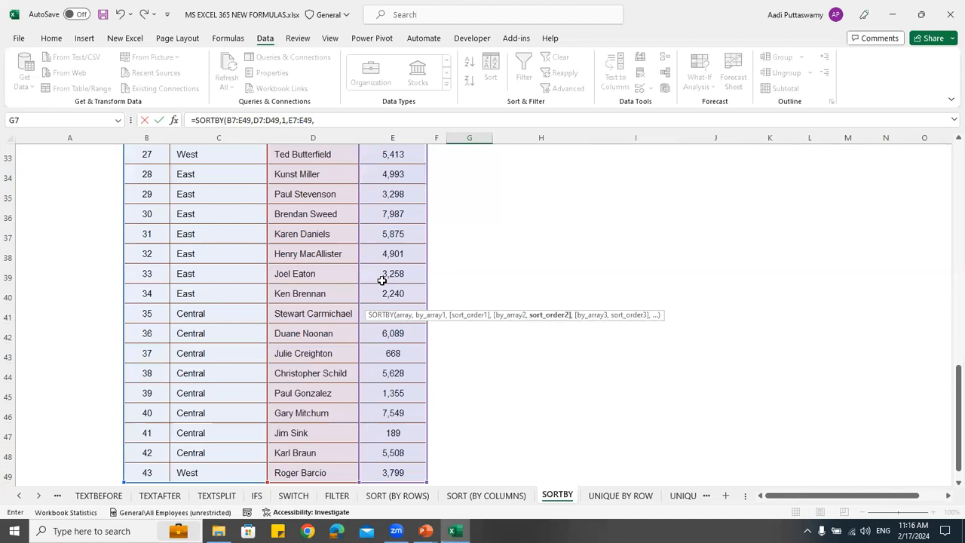
drag(948, 446, 948, 202)
text(-1)
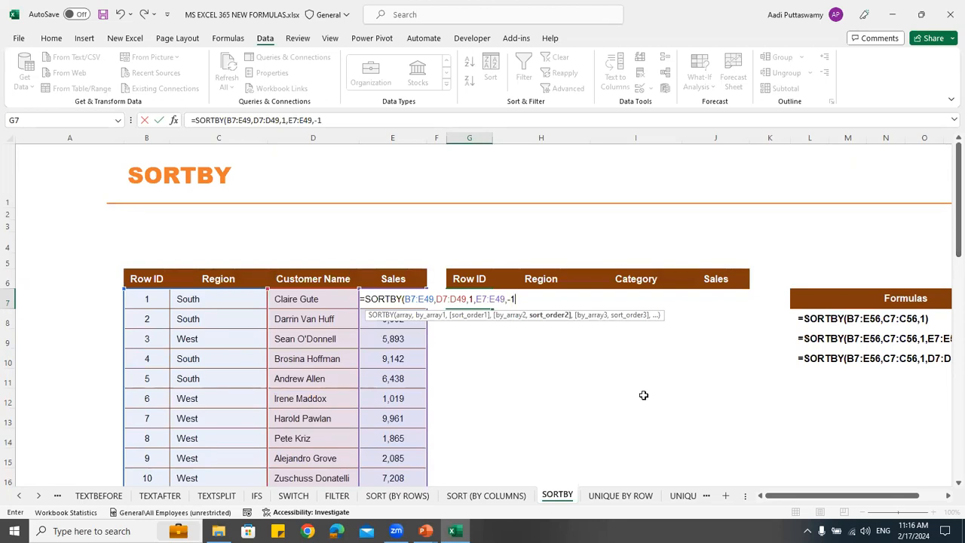
text())
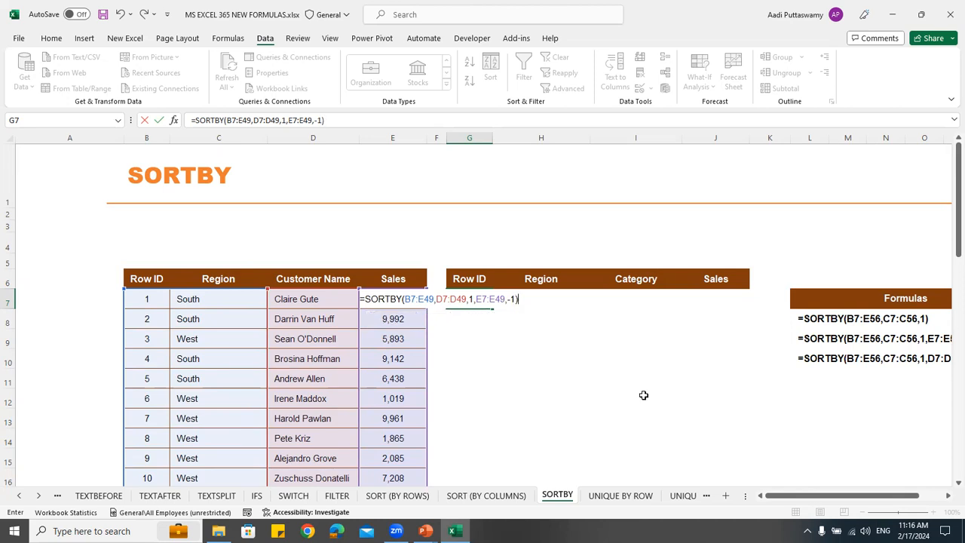
key(Return)
Review the sorted names in I7:I17 and the sales values in J7:J17
scroll(801, 365, down, 1)
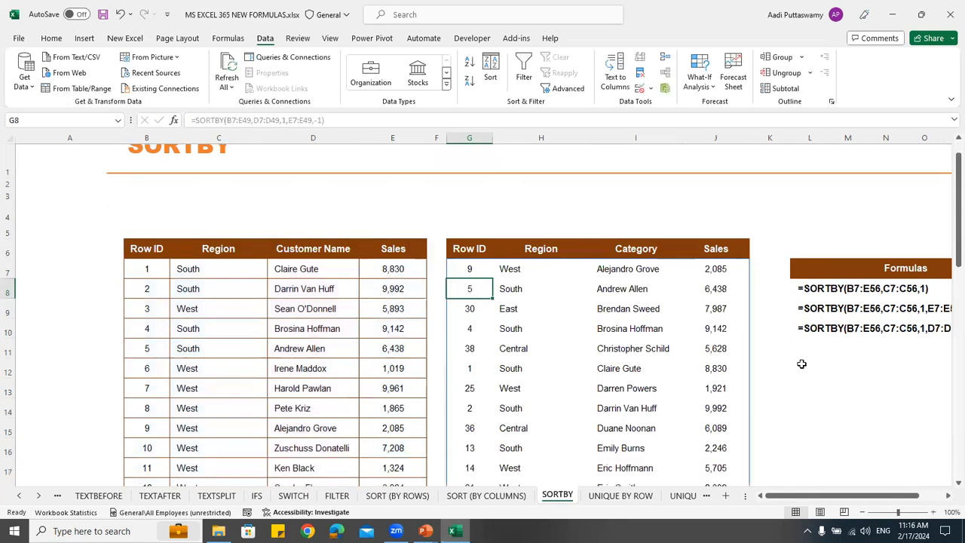
drag(622, 241, 626, 457)
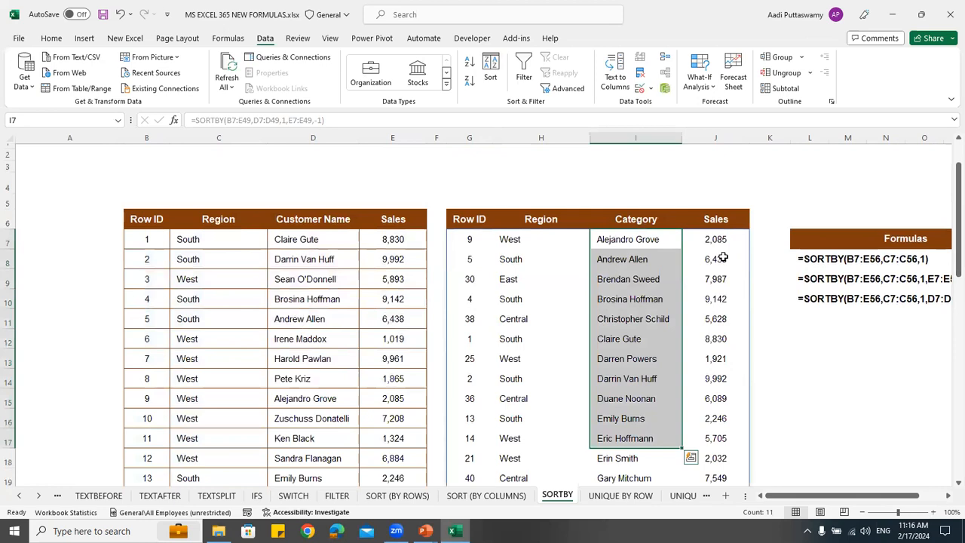
drag(715, 239, 716, 259)
drag(718, 386, 717, 437)
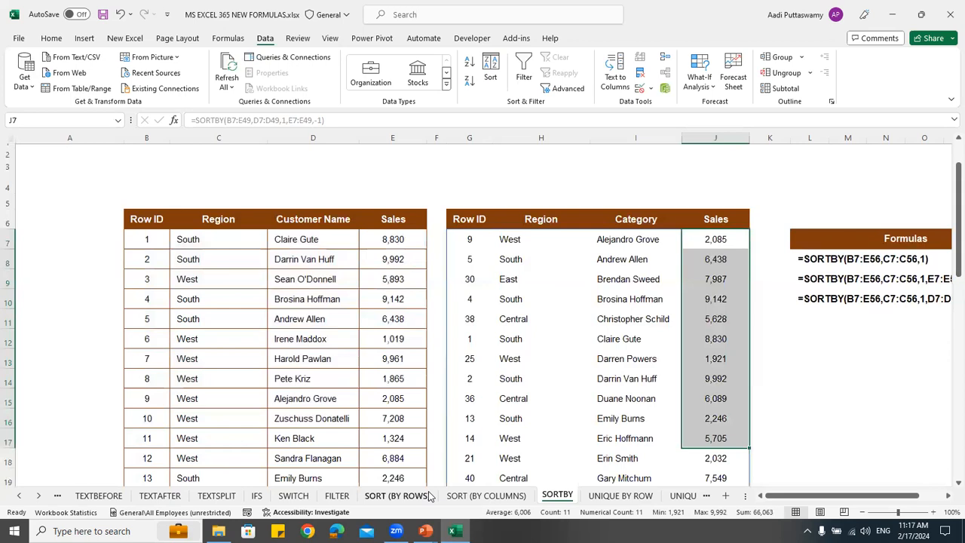
Open the UNIQUE BY ROW sheet and examine the customer names in C7:C11
click(627, 497)
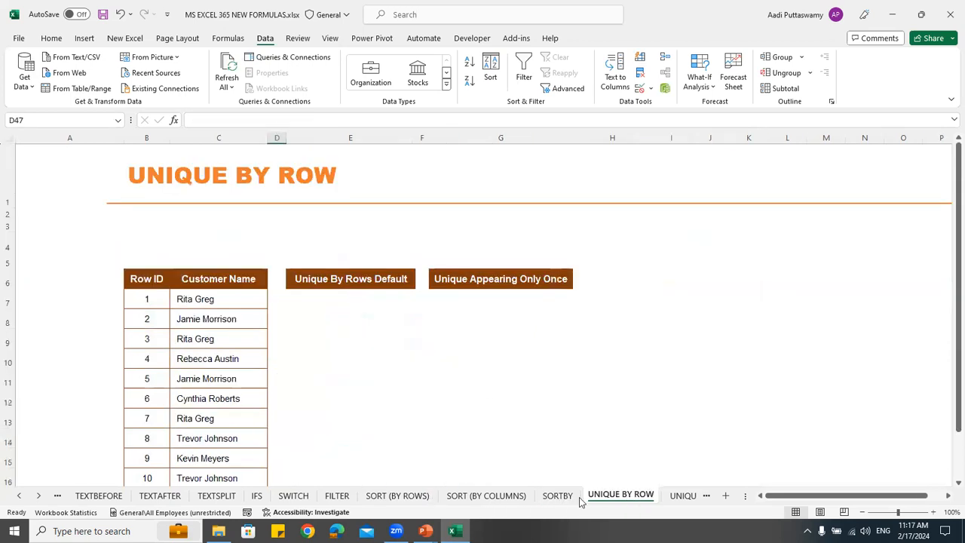
click(37, 498)
click(38, 498)
click(37, 497)
click(38, 498)
click(37, 497)
click(38, 498)
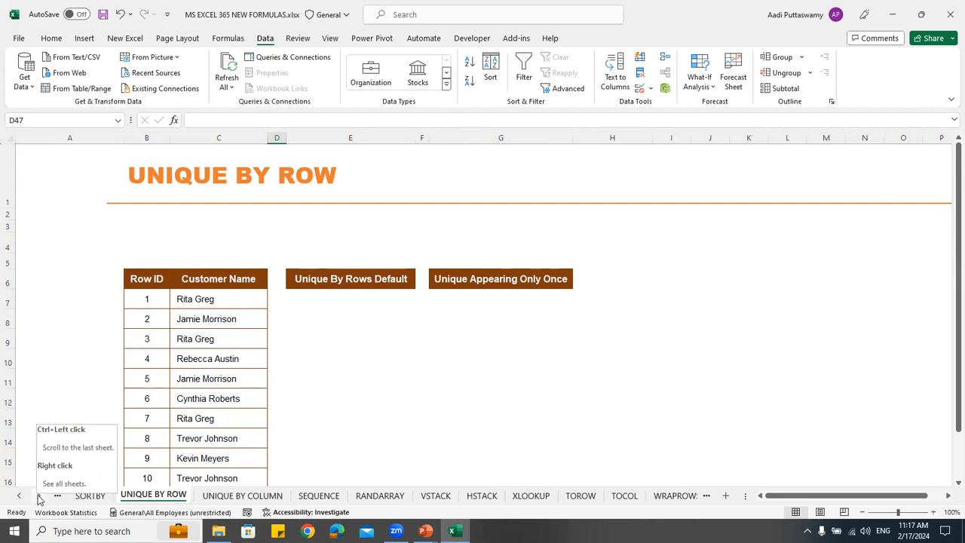
drag(218, 302, 218, 388)
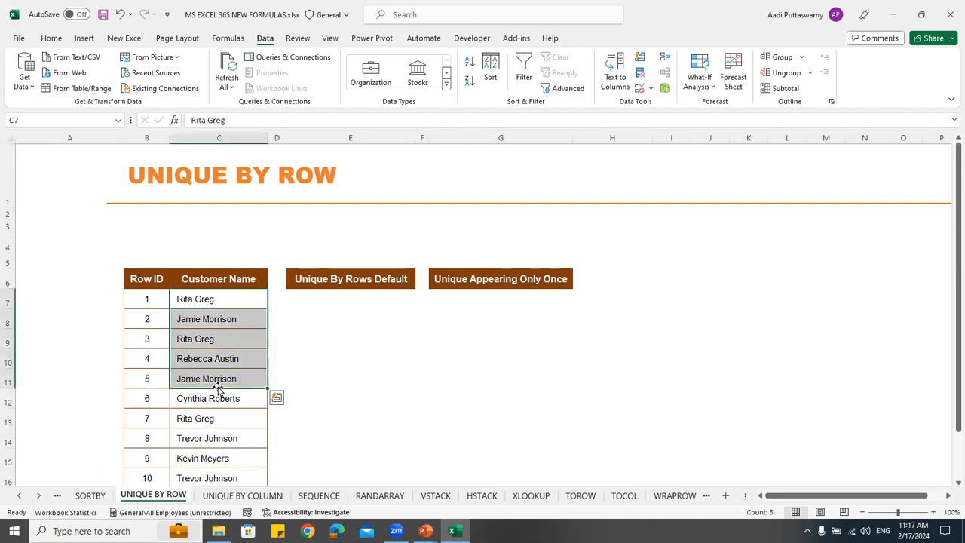
Copy the Customer Name column with its header, C6:C16, to J6
click(193, 281)
key(ctrl+shift+Down)
key(ctrl+c)
key(Right)
key(Right)
key(Right)
key(Right)
key(Right)
key(Right)
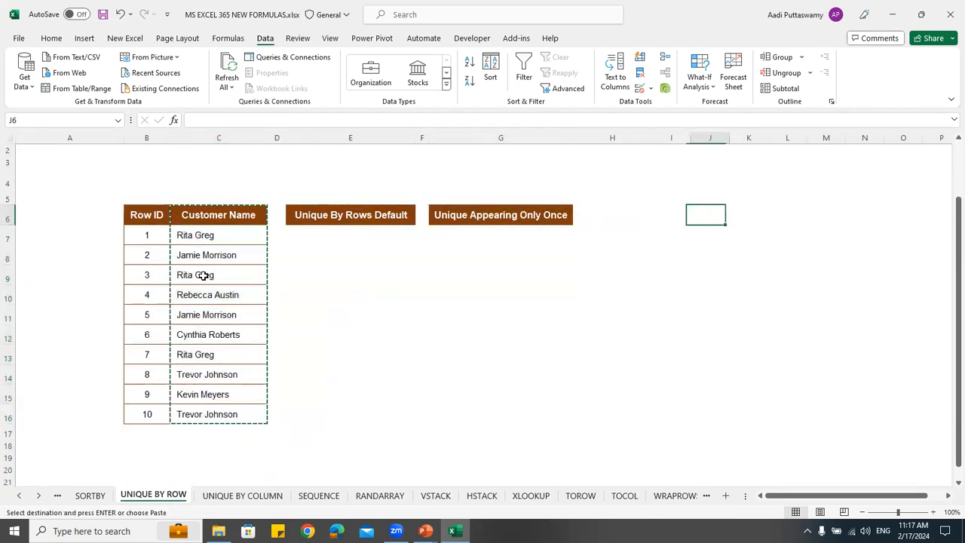
key(ctrl+v)
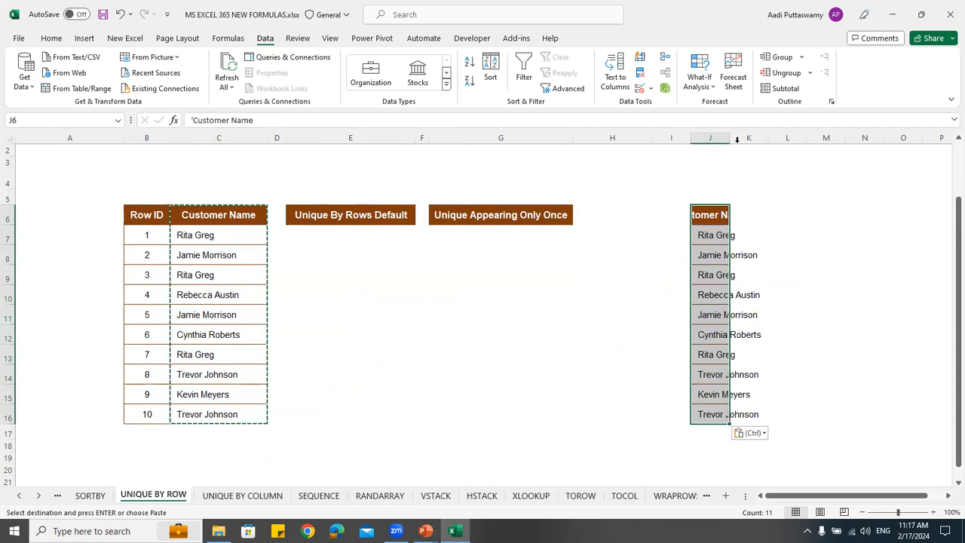
Fit column J's width to its contents and remove the duplicate names from the copied Customer Name list
double_click(729, 138)
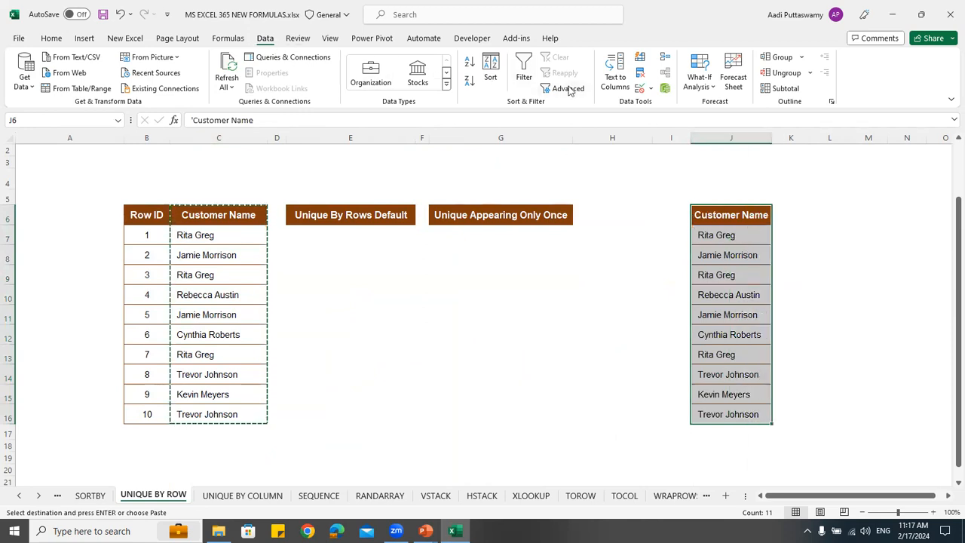
click(640, 72)
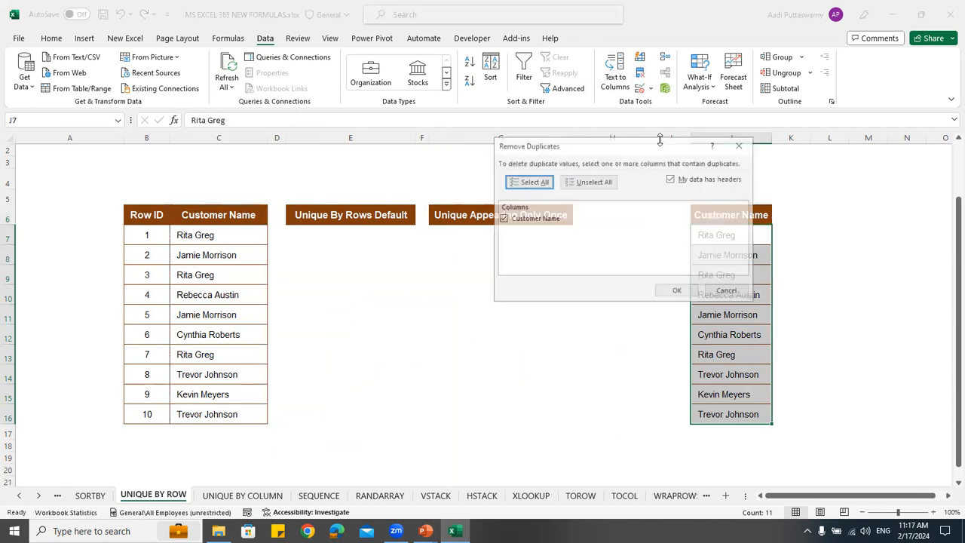
click(671, 291)
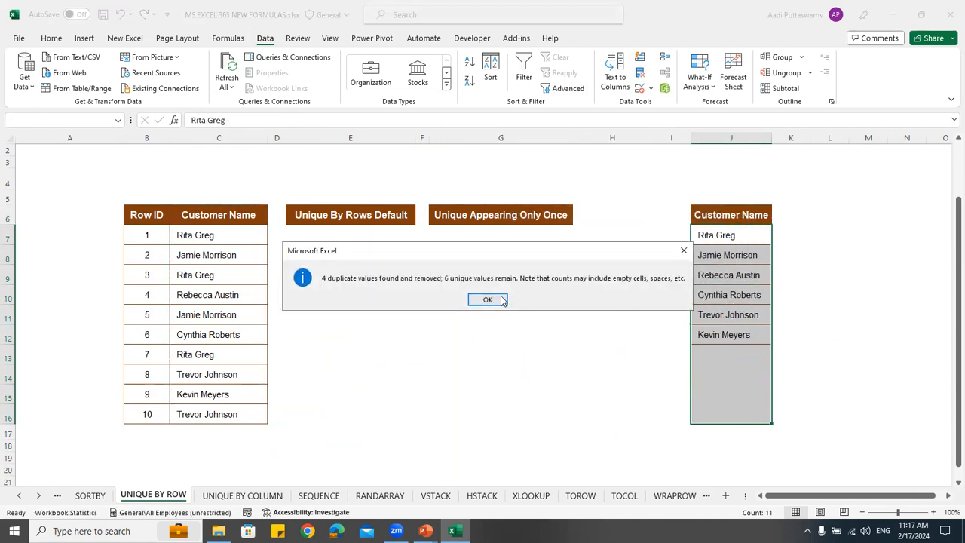
click(502, 300)
Compare the deduplicated names in J7:J12 with the repeated customer entries in C7 and C9
drag(719, 232, 725, 335)
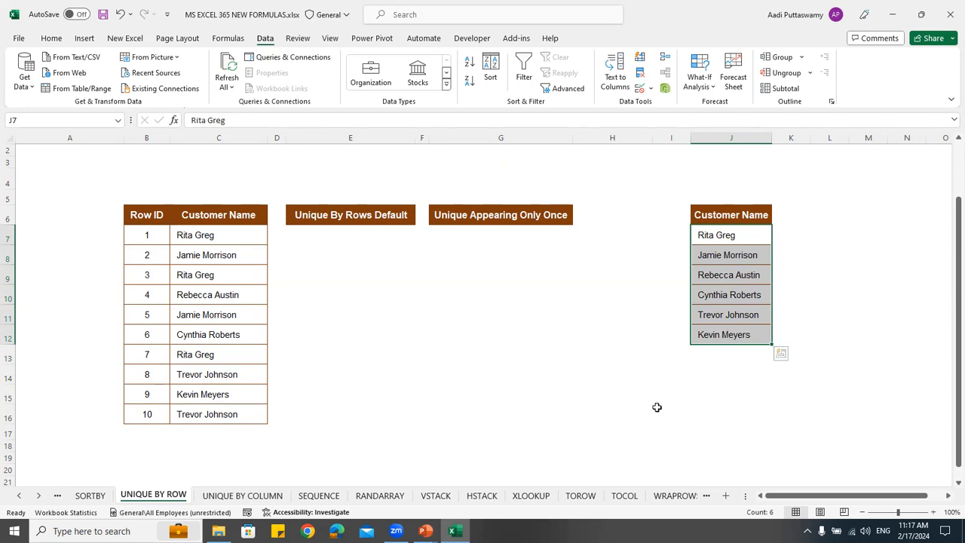
click(211, 241)
click(222, 275)
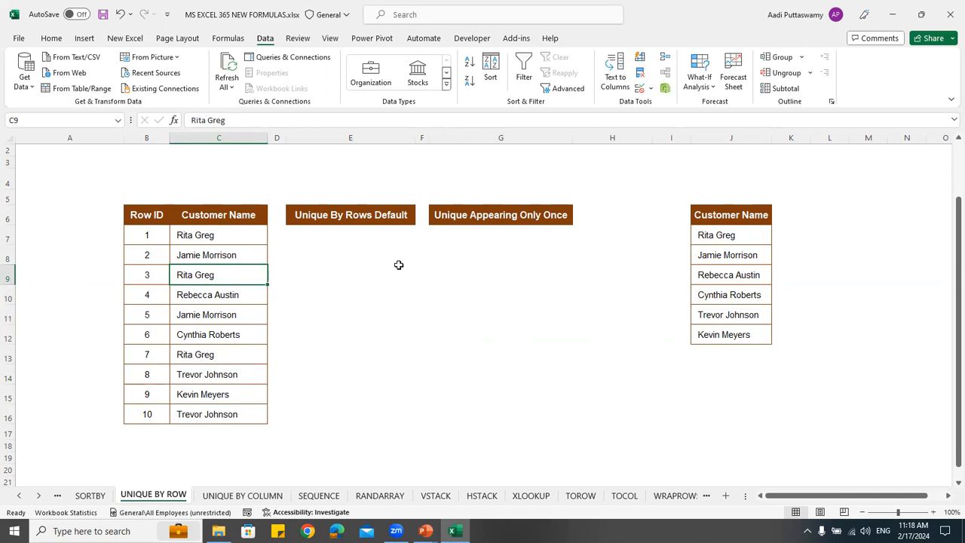
Start a UNIQUE formula in E7 under Unique By Rows Default with the customer names C7:C16 as the array
click(376, 235)
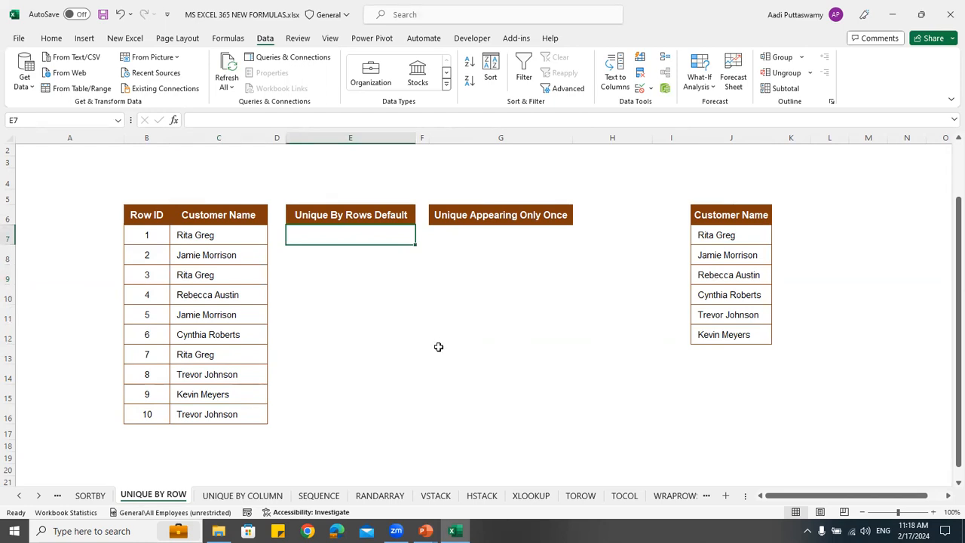
text(=)
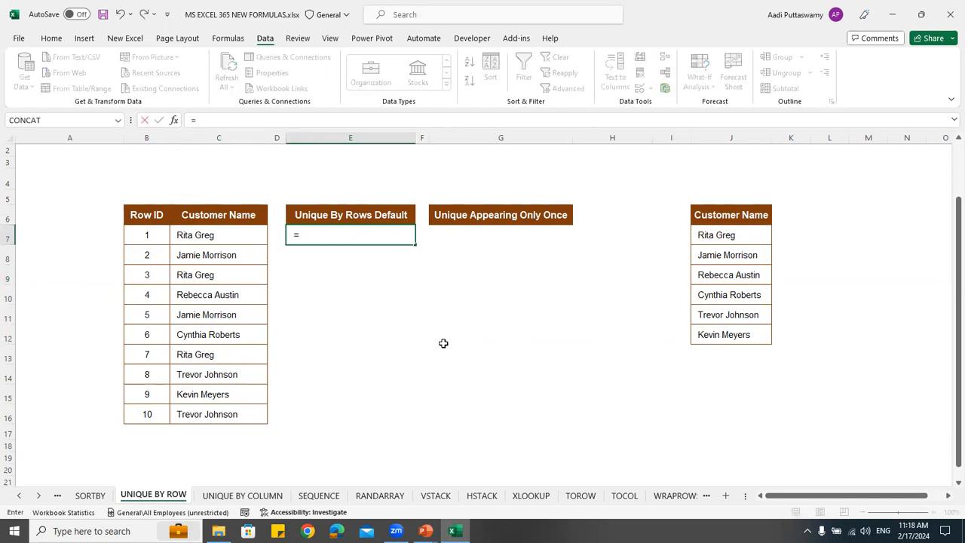
text(uni)
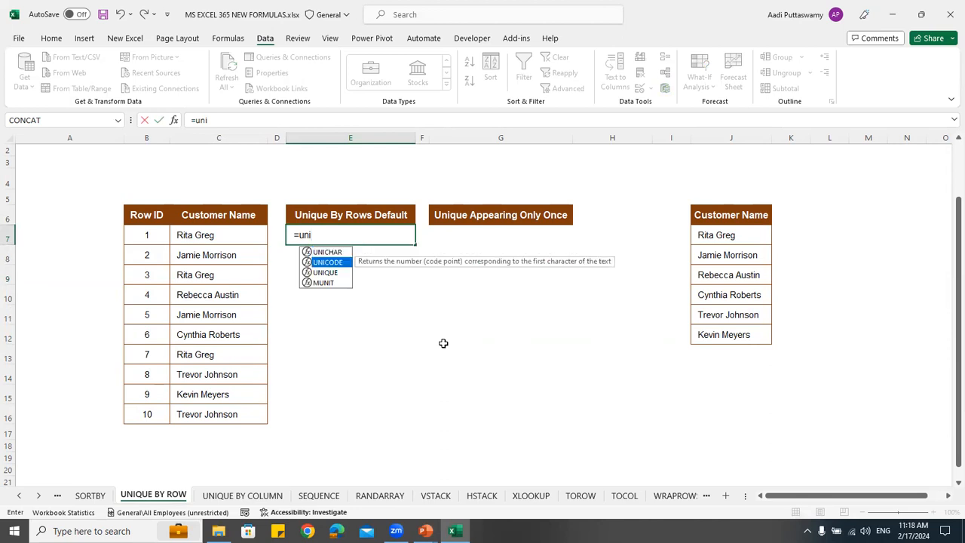
key(Down)
key(Tab)
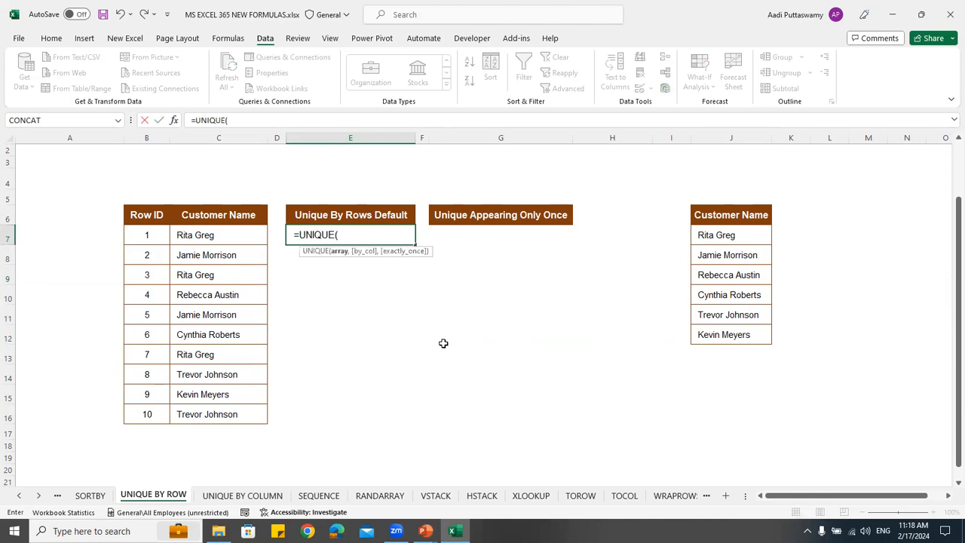
drag(235, 240, 240, 417)
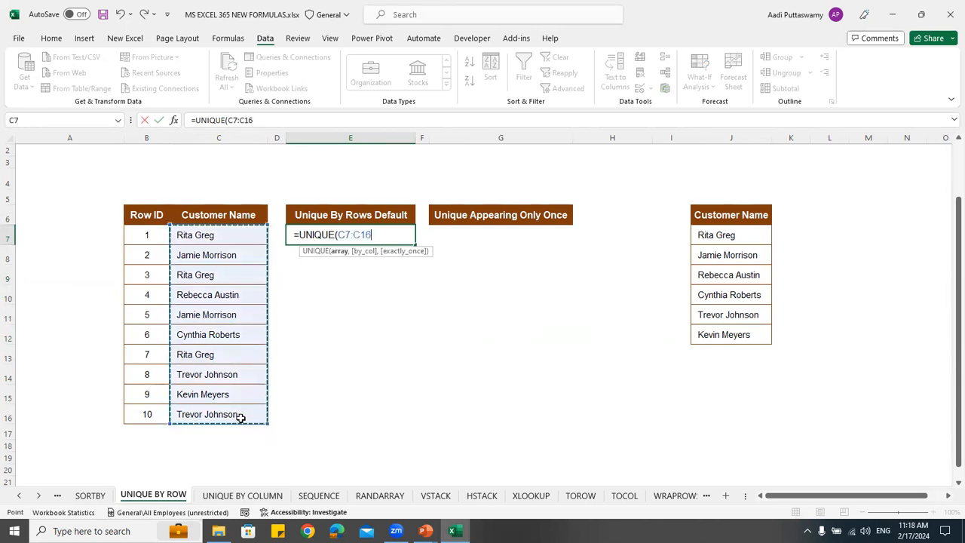
text(,)
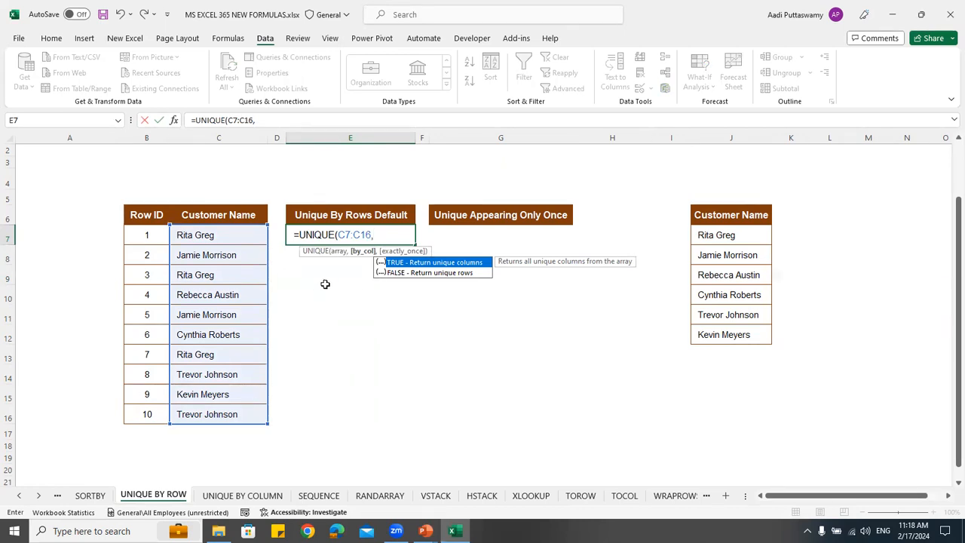
Set the by_col argument of the E7 UNIQUE formula to FALSE to return unique rows
click(339, 235)
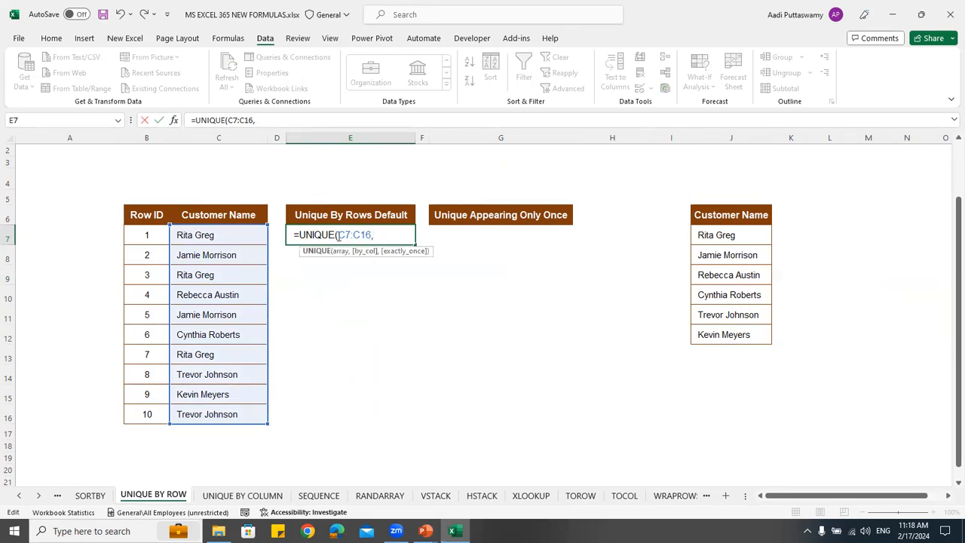
click(390, 235)
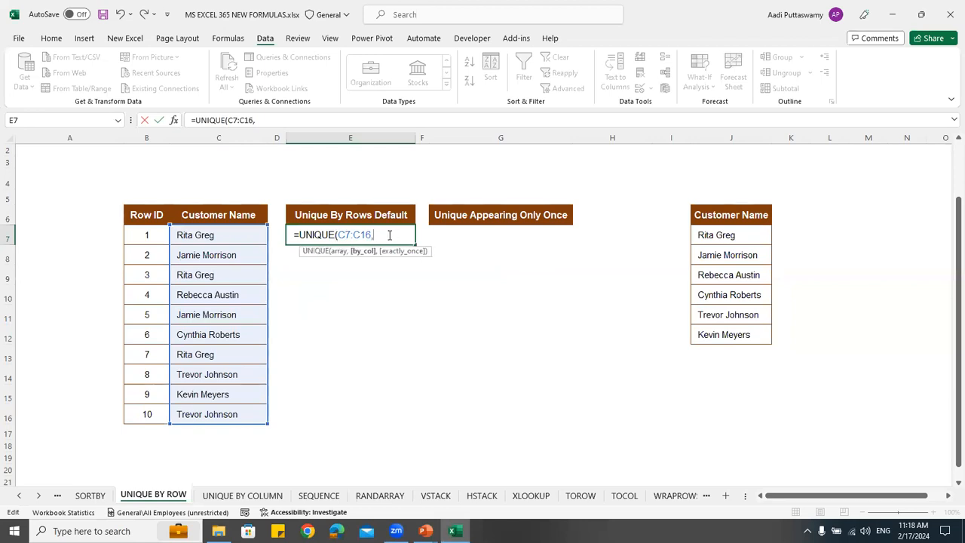
key(BackSpace)
text(,)
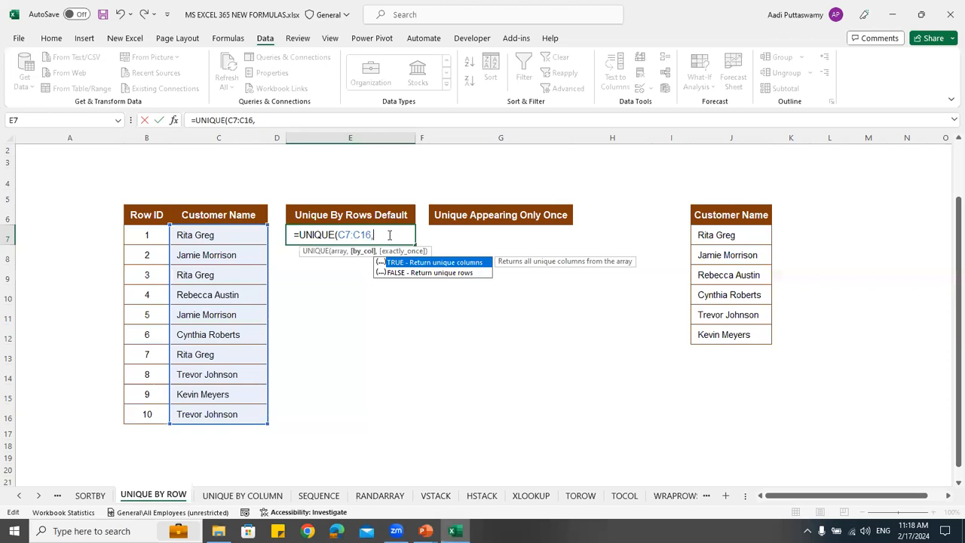
key(Down)
key(Up)
key(Down)
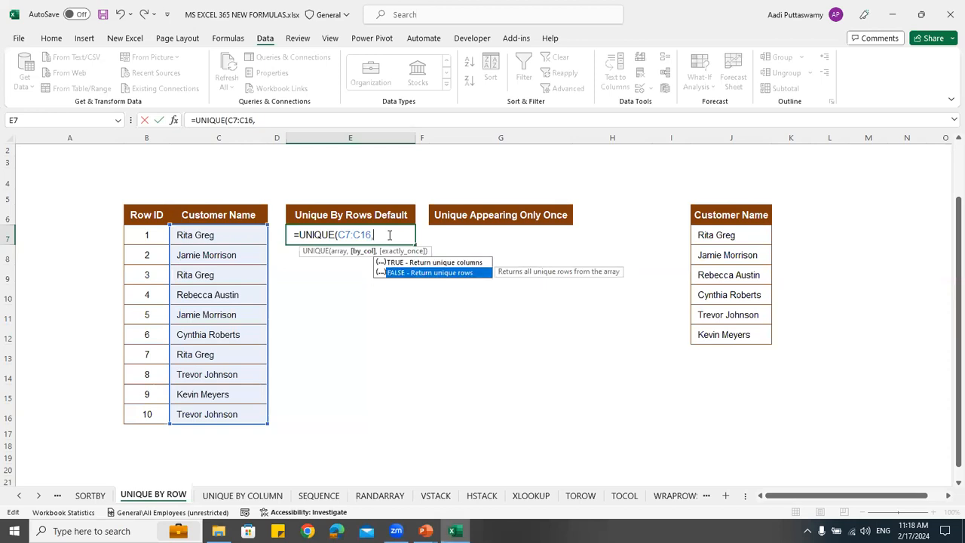
key(Tab)
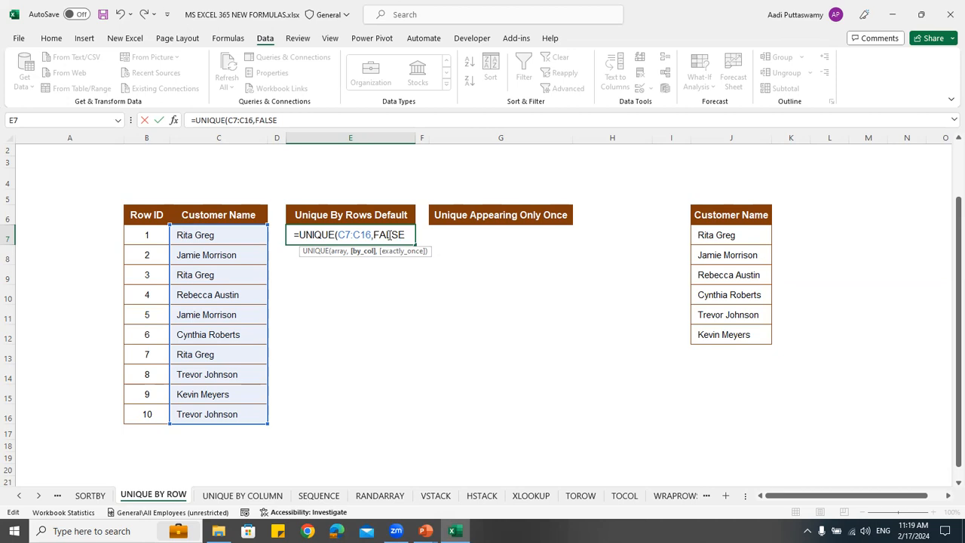
Set the exactly_once argument to FALSE for every distinct item and complete the formula in E7
text(,)
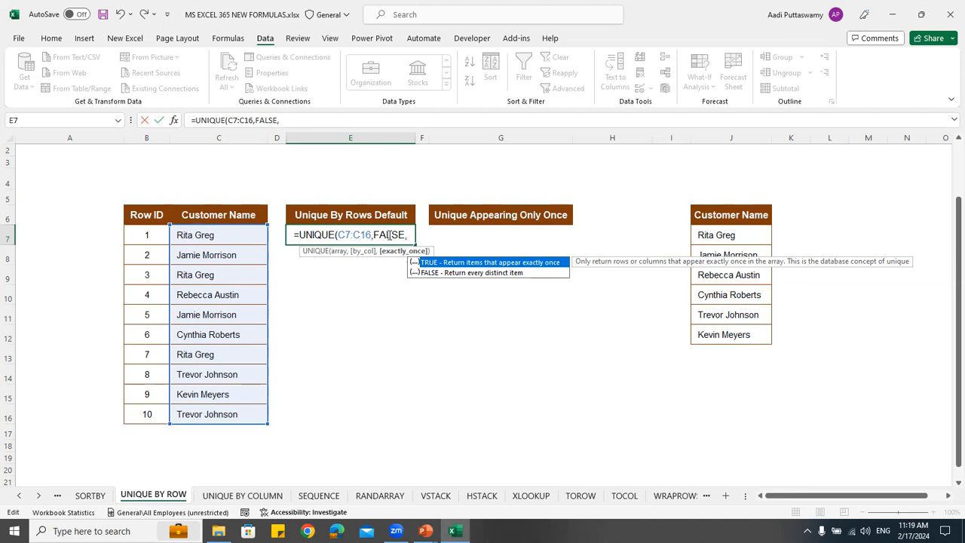
key(Down)
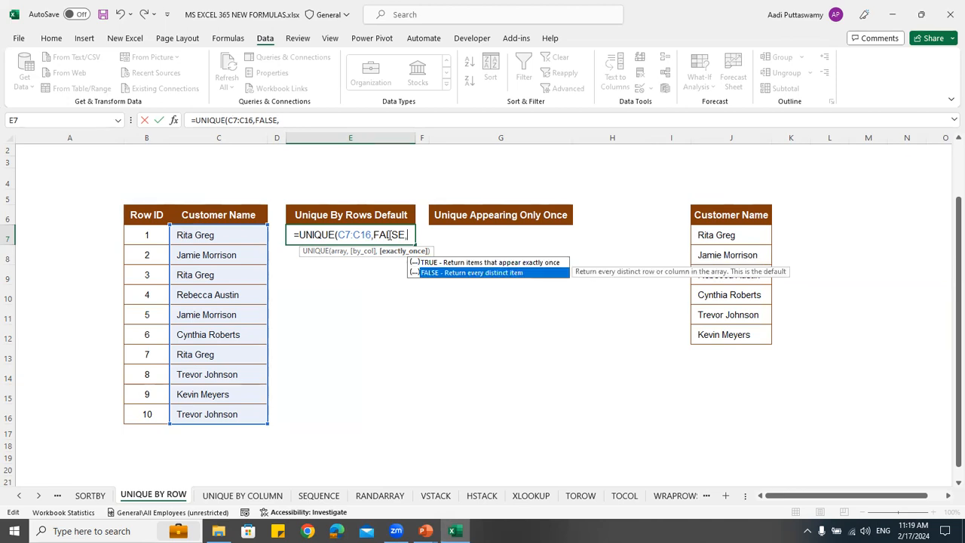
key(Tab)
text())
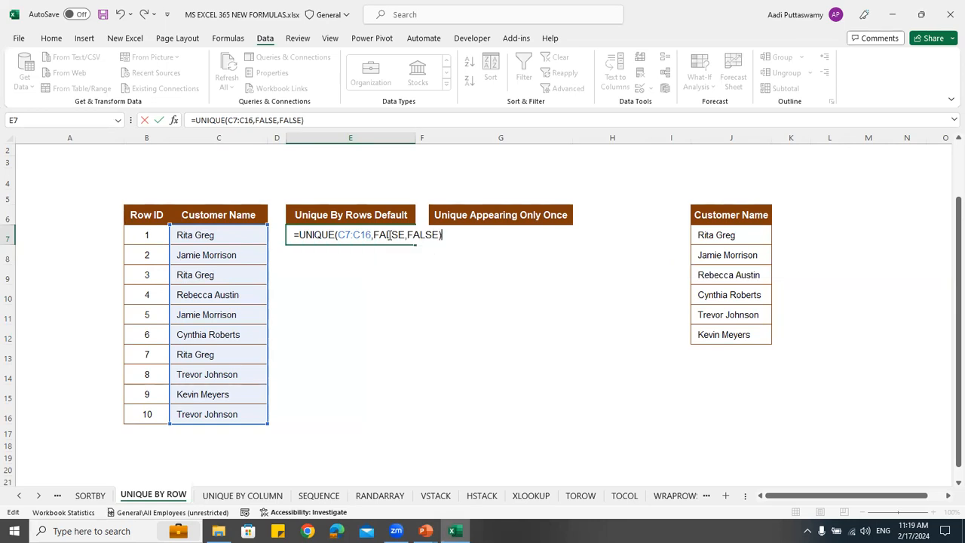
key(Return)
Compare the UNIQUE results in E7:E12 with the Remove Duplicates list in J7:J12
click(697, 234)
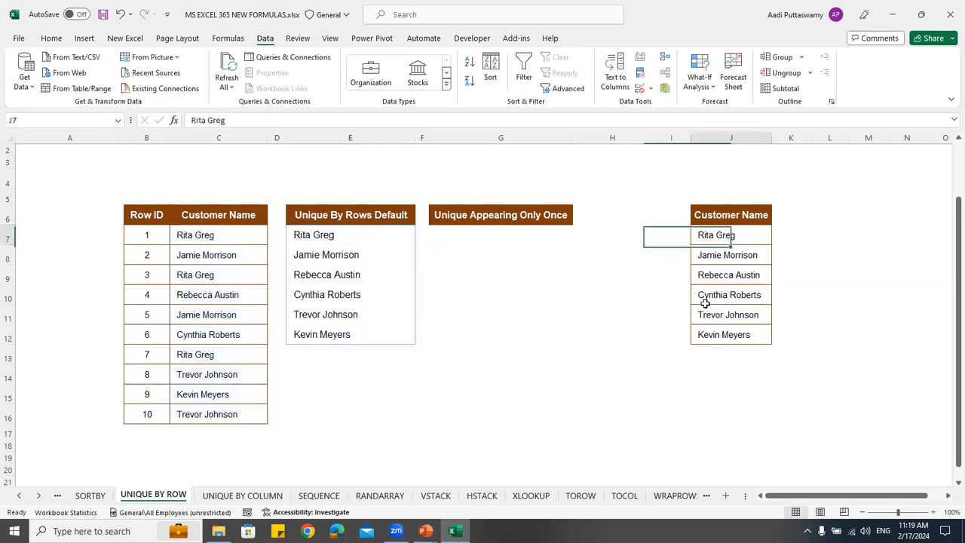
drag(705, 303, 728, 335)
drag(306, 237, 753, 335)
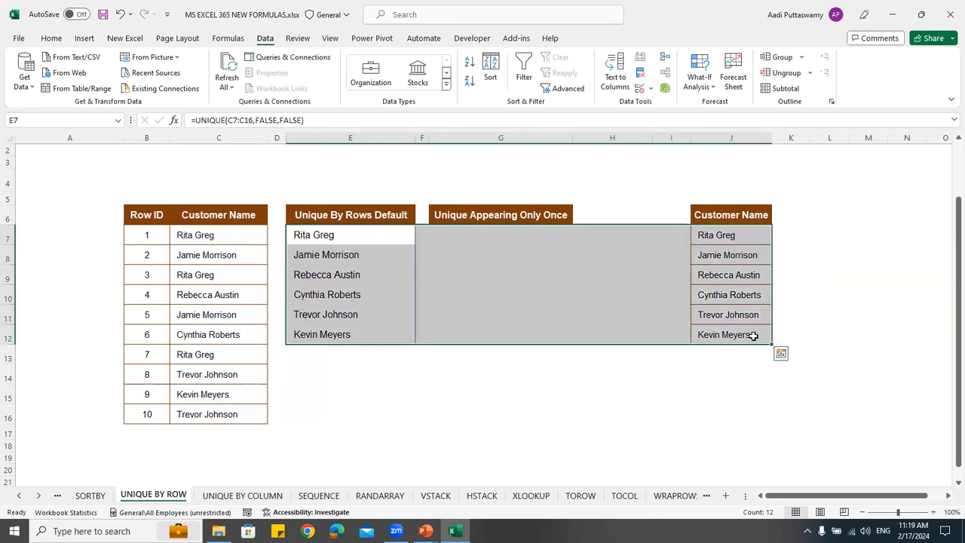
Start a UNIQUE formula in G7 under Unique Appearing Only Once with C7:C16 as the array
click(484, 239)
text(=)
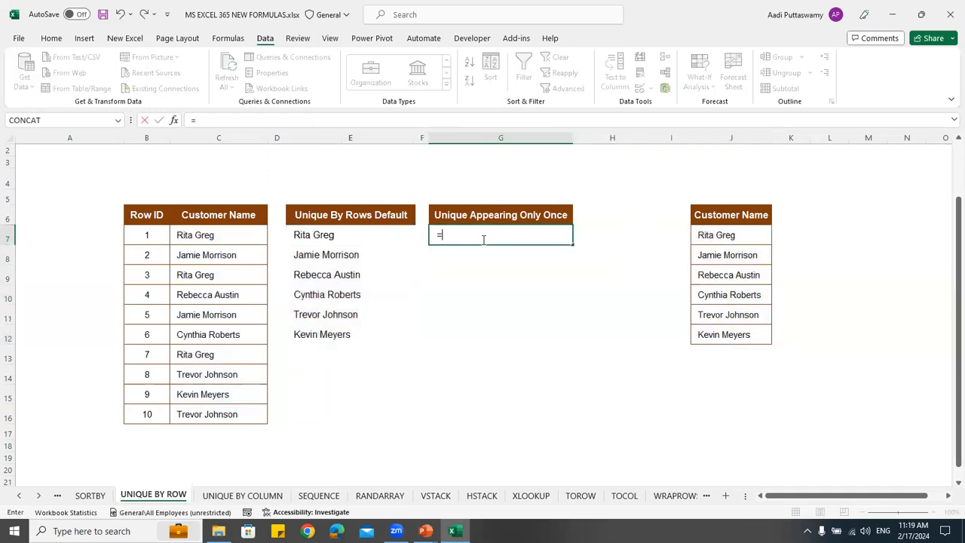
text(unique)
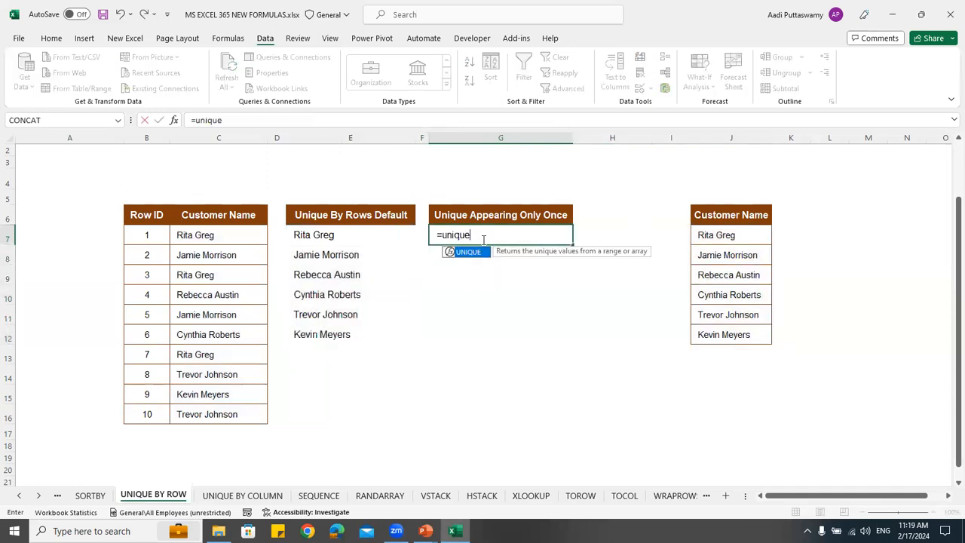
key(Tab)
drag(227, 238, 230, 415)
text(,)
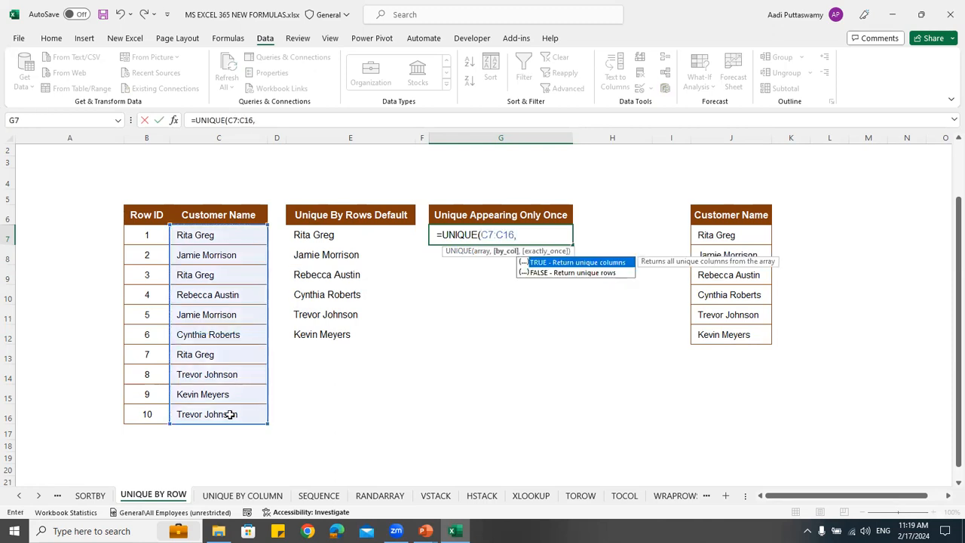
Set by_col to FALSE and exactly_once to TRUE, and complete the UNIQUE formula in G7
key(Down)
key(Tab)
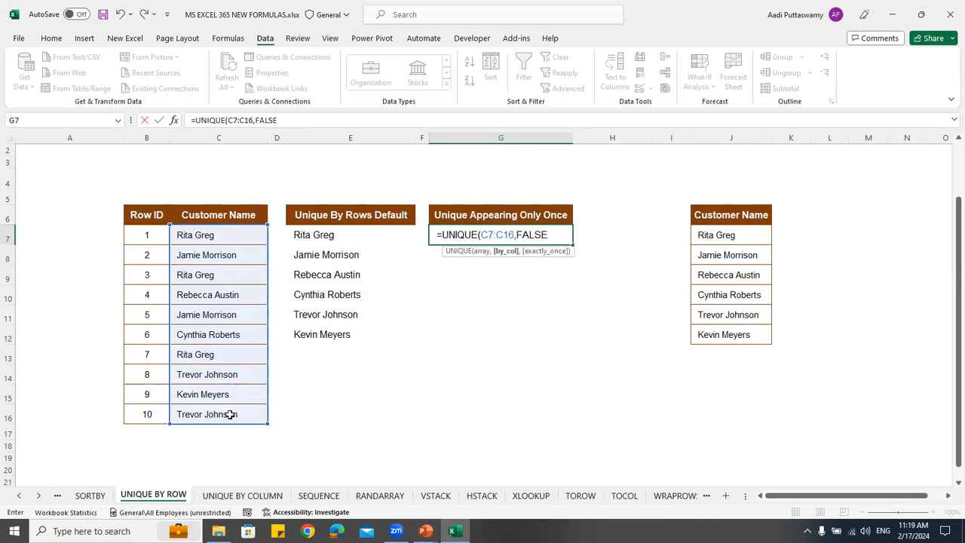
text(,)
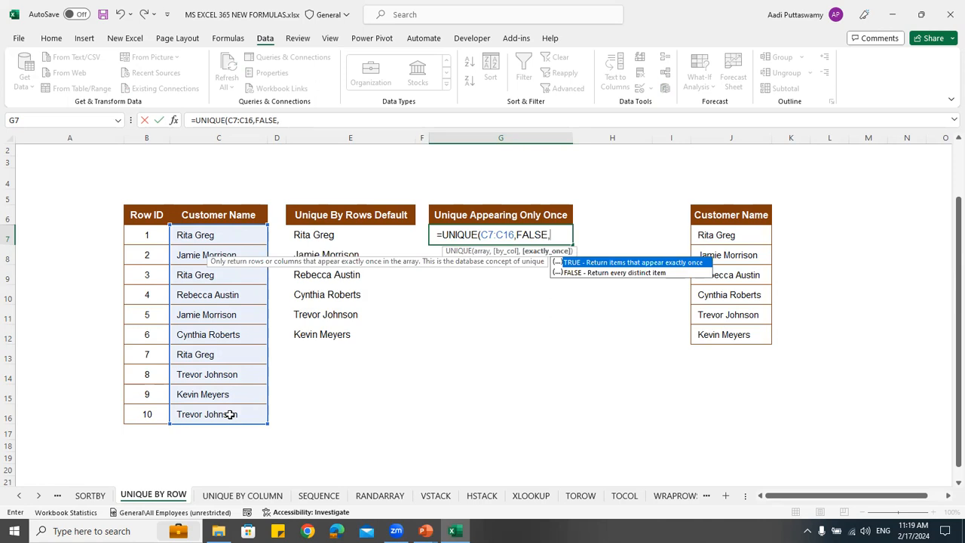
key(Tab)
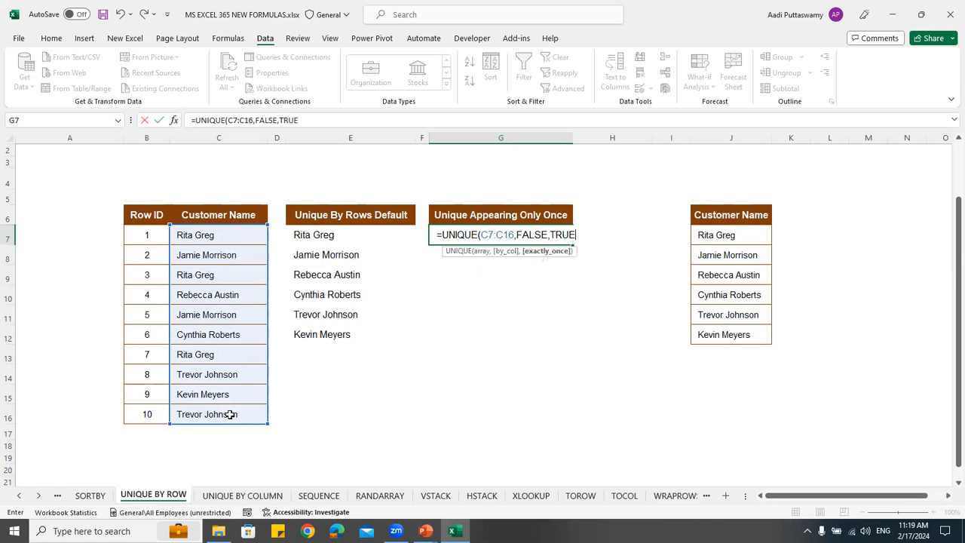
text())
key(Return)
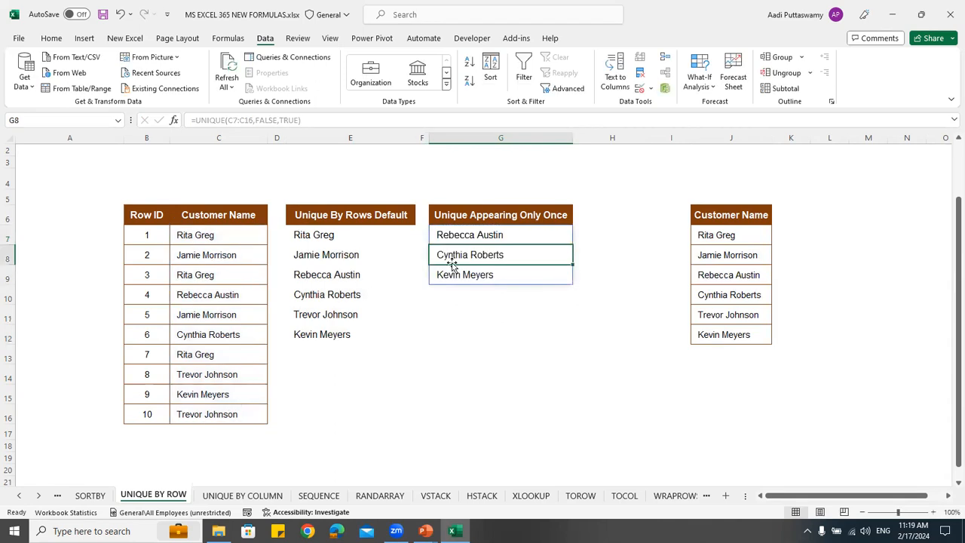
Review the names in G7:G9 that appear only once in the customer list
drag(470, 233, 471, 276)
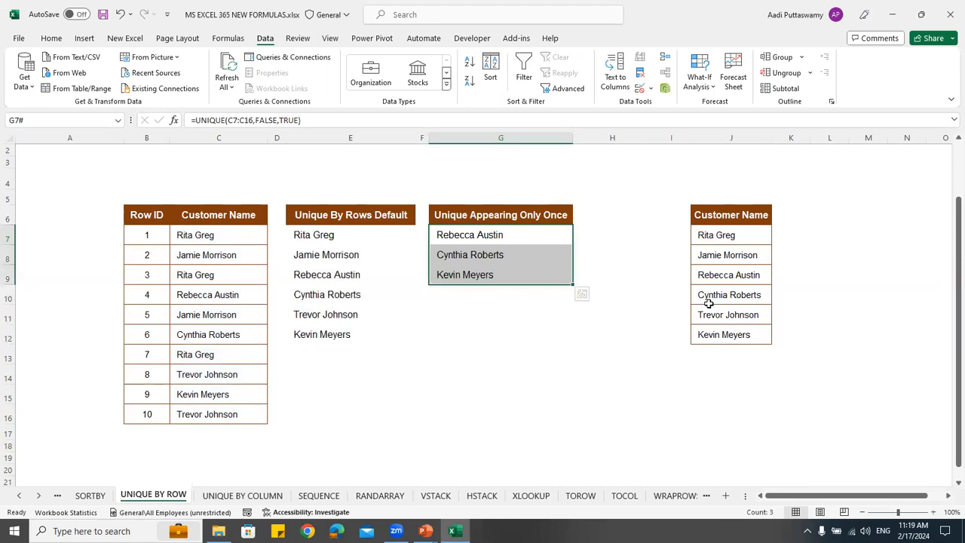
scroll(452, 362, down, 2)
scroll(286, 513, up, 3)
On the UNIQUE BY COLUMN sheet, start a UNIQUE formula in E11 with C8:L8 as the array
click(256, 497)
scroll(478, 312, down, 1)
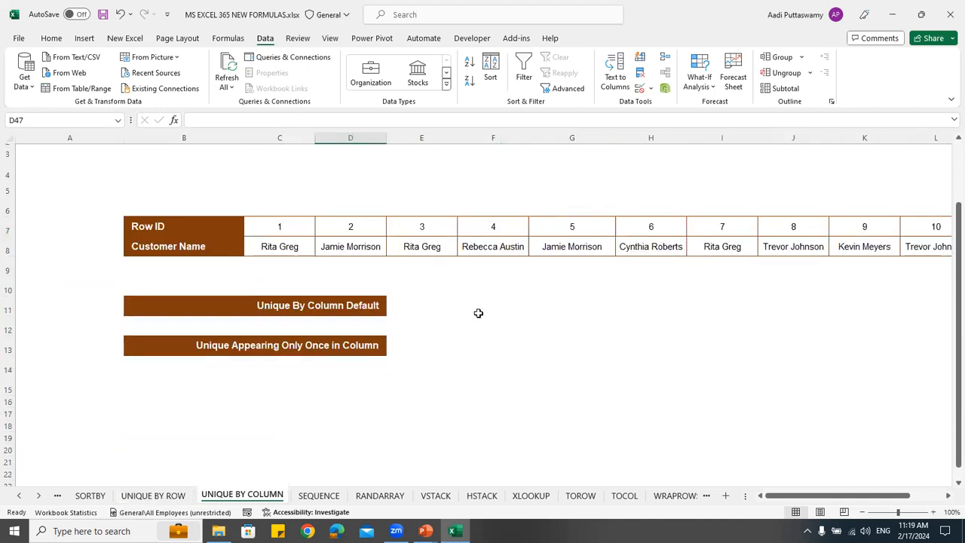
click(426, 291)
click(425, 308)
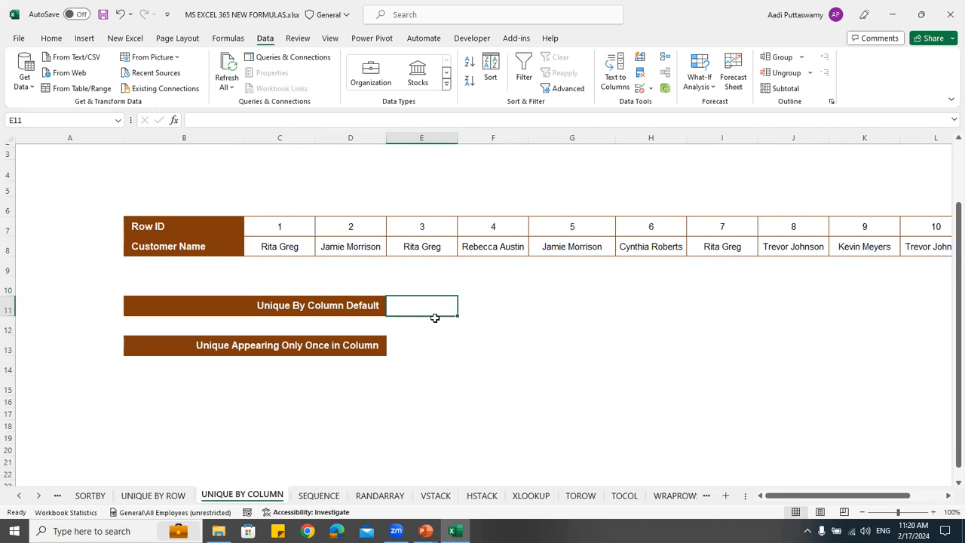
text(=uniqu)
key(Tab)
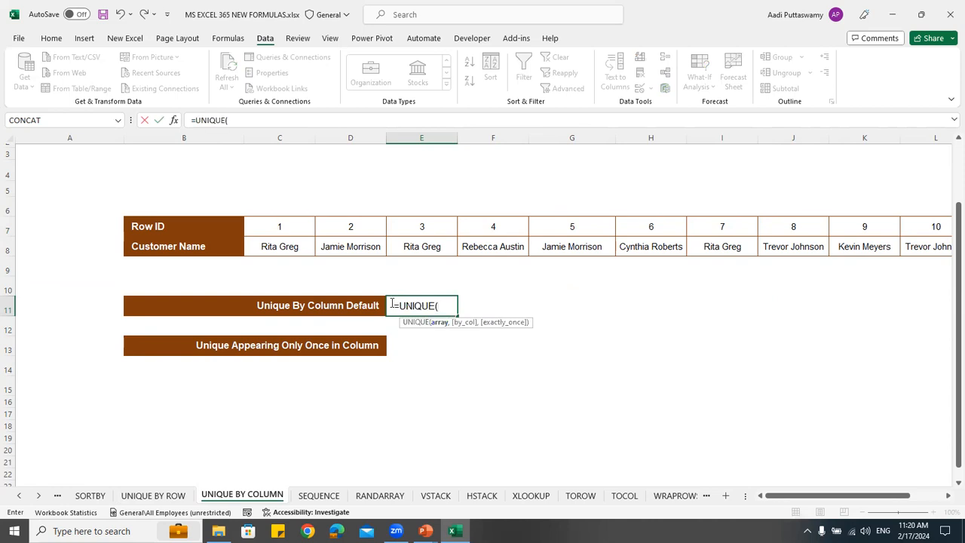
drag(291, 248, 837, 246)
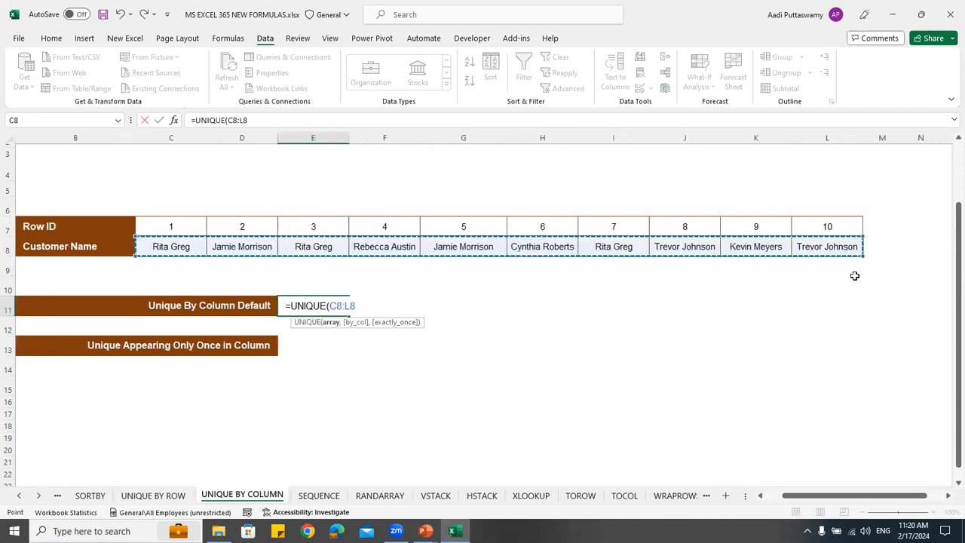
Set by_col to TRUE and exactly_once to FALSE, and complete the UNIQUE formula in E11
text(,)
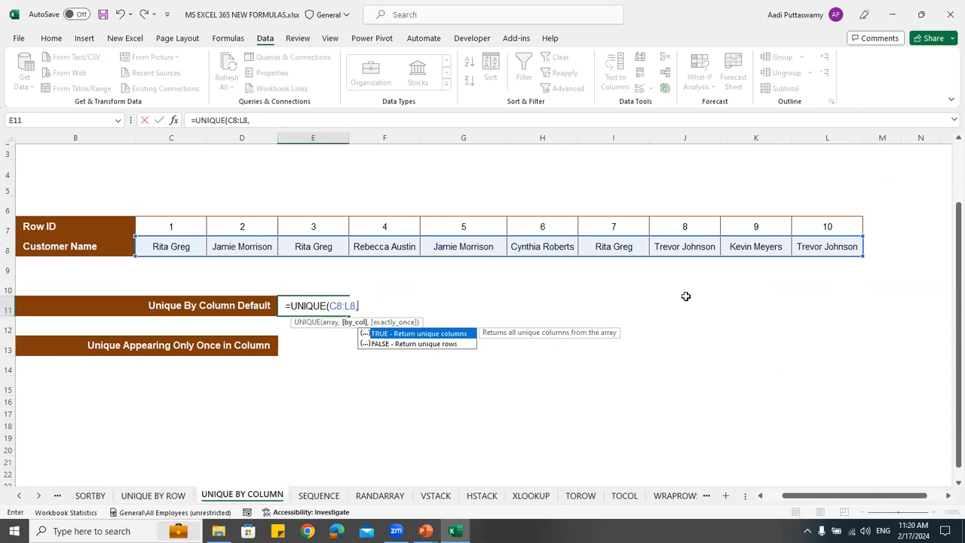
key(Down)
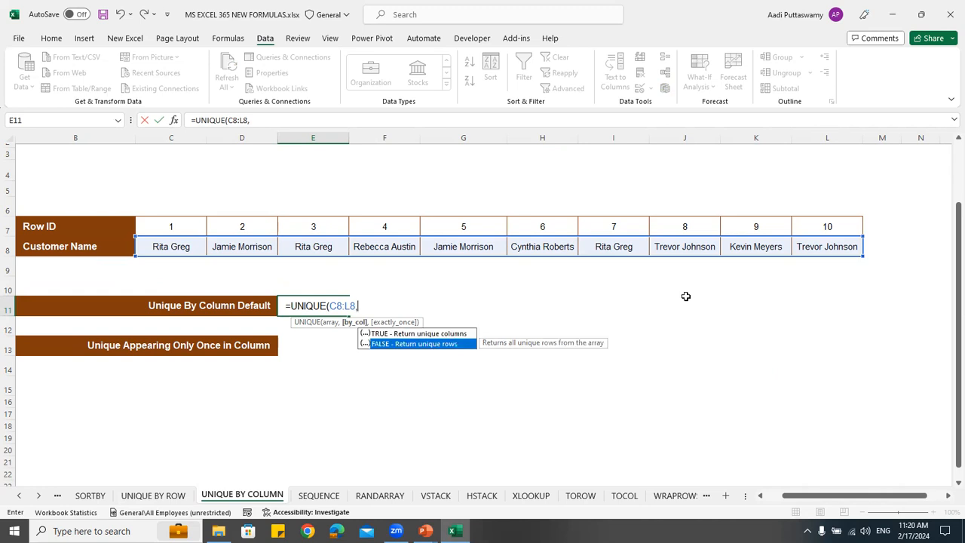
key(Up)
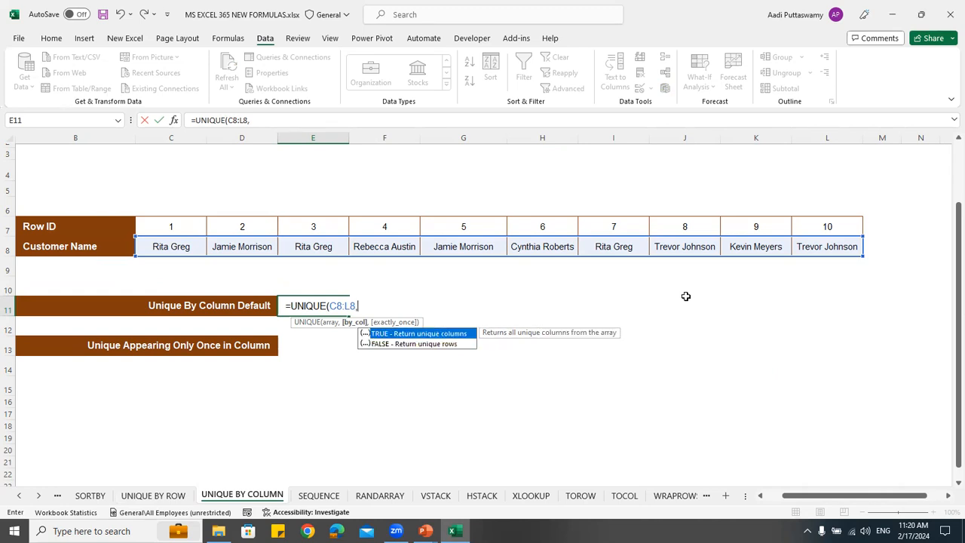
key(Tab)
text(,)
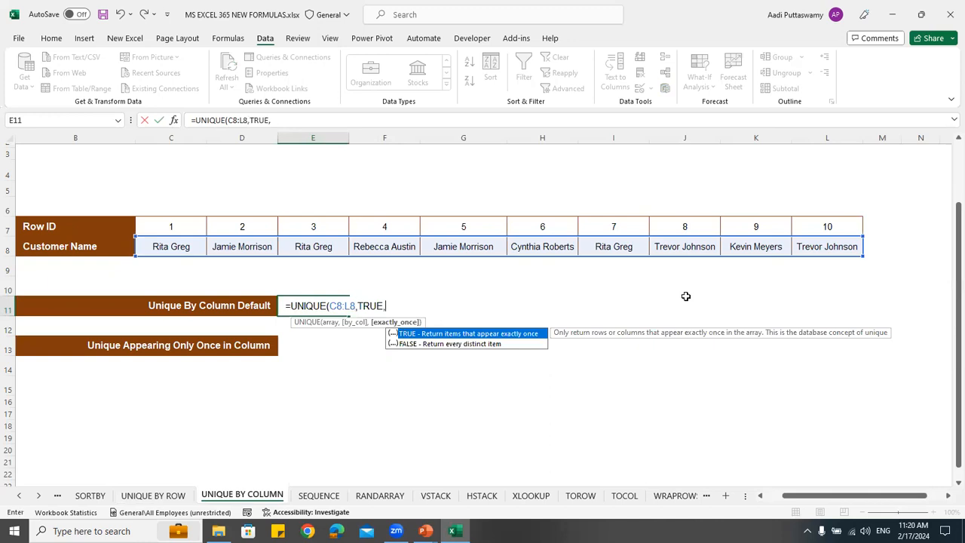
key(Down)
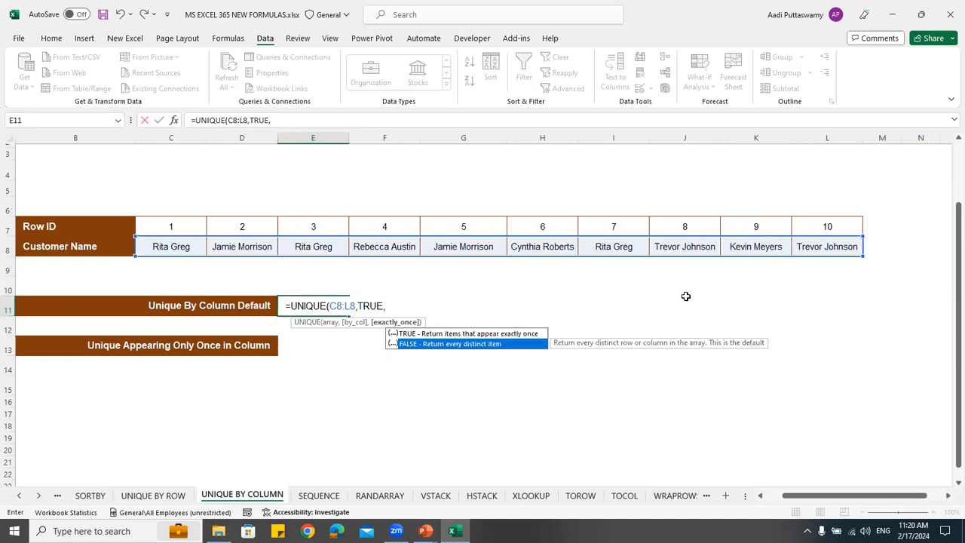
key(Tab)
key(Return)
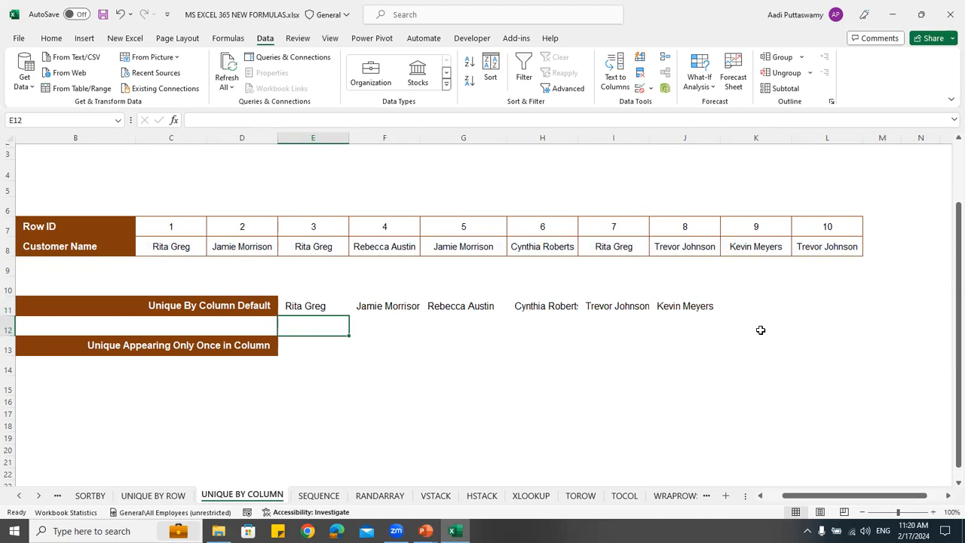
Start a UNIQUE formula in E13 for Unique Appearing Only Once in Column with C8:L8 as the array
click(330, 348)
text(=unique)
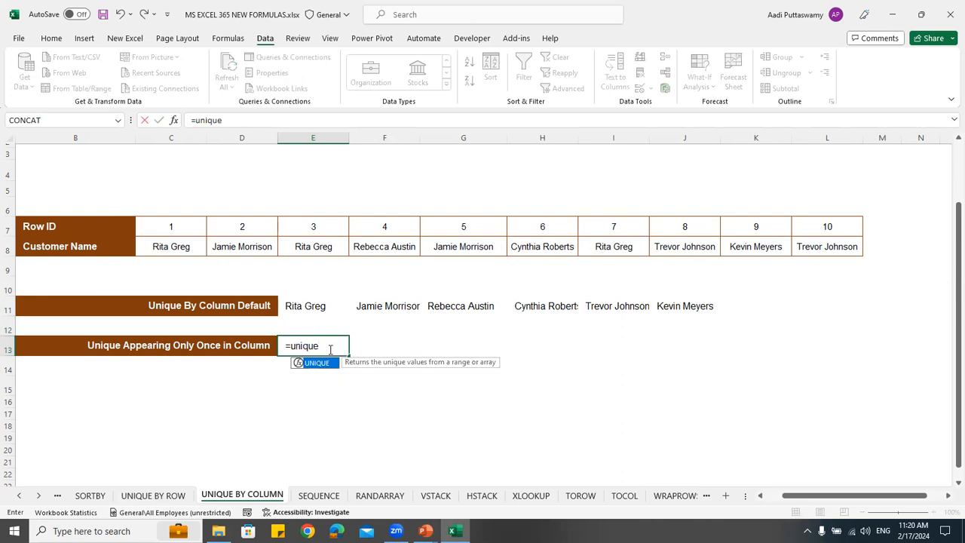
key(Tab)
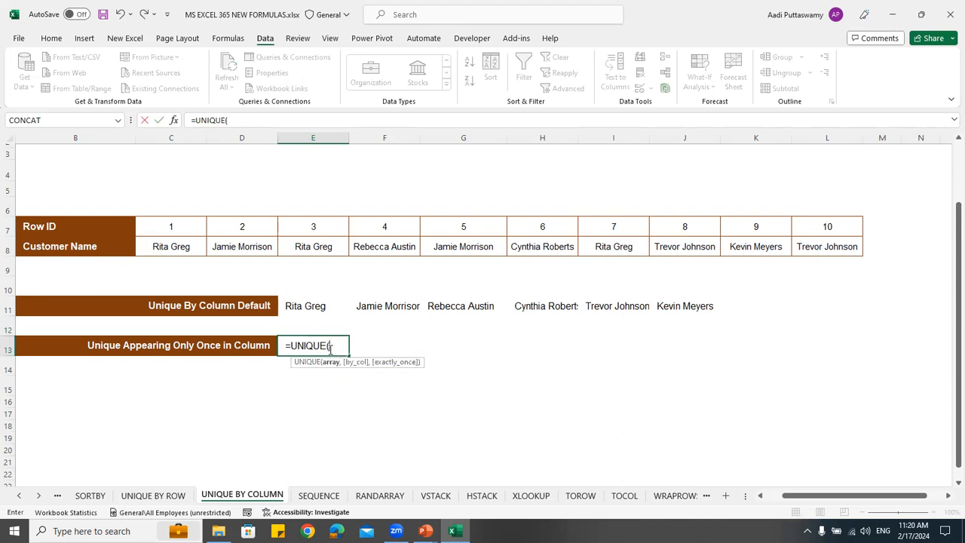
drag(186, 248, 802, 247)
Set both by_col and exactly_once to TRUE, and complete the UNIQUE formula in E13
text(,)
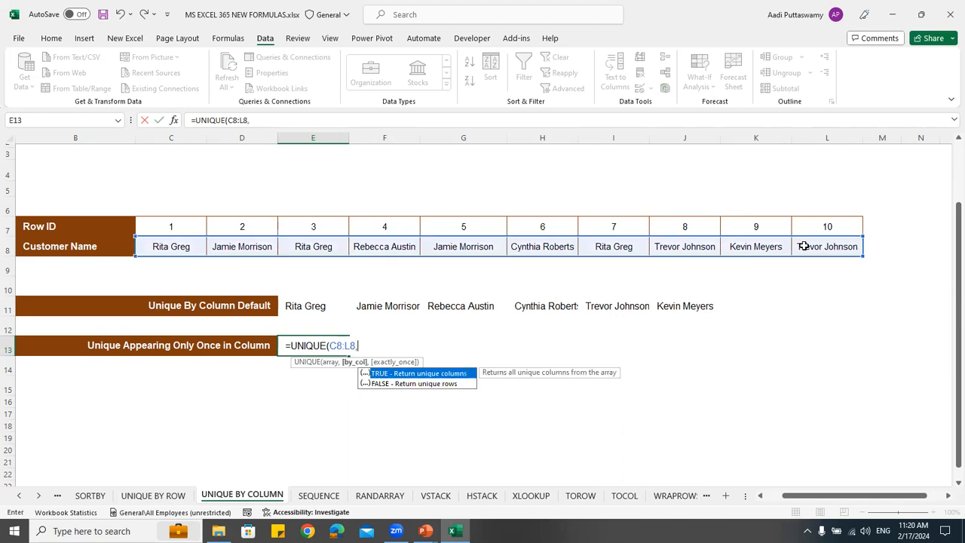
key(Tab)
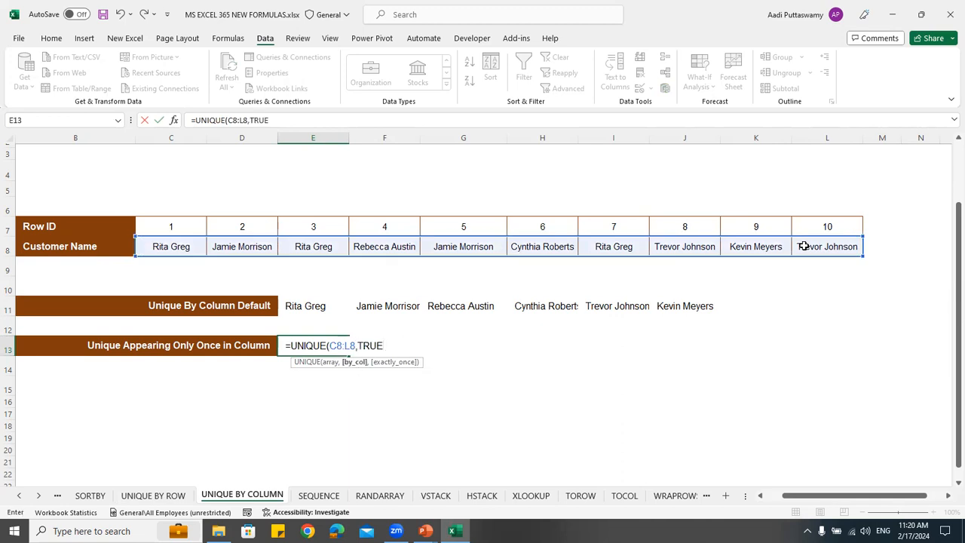
text(,)
key(Down)
key(Up)
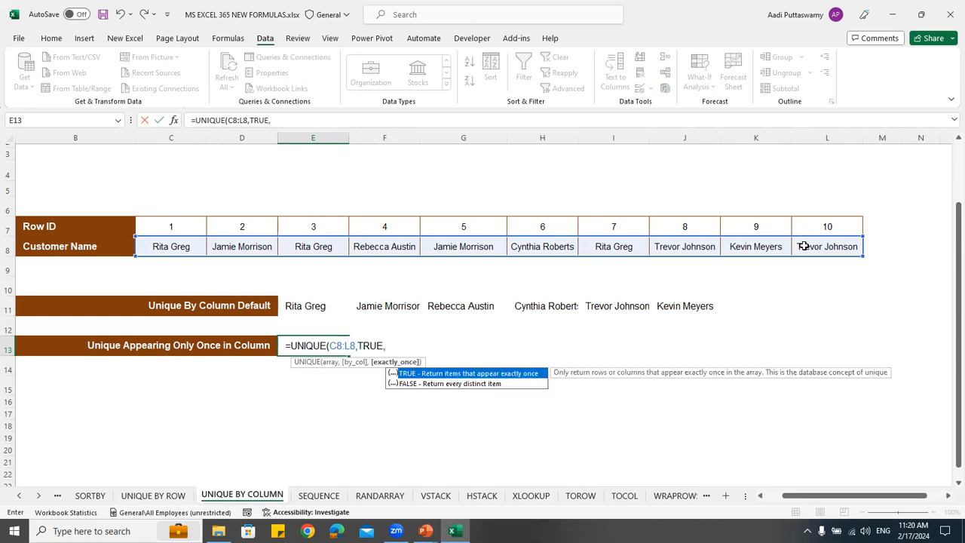
key(Tab)
key(Return)
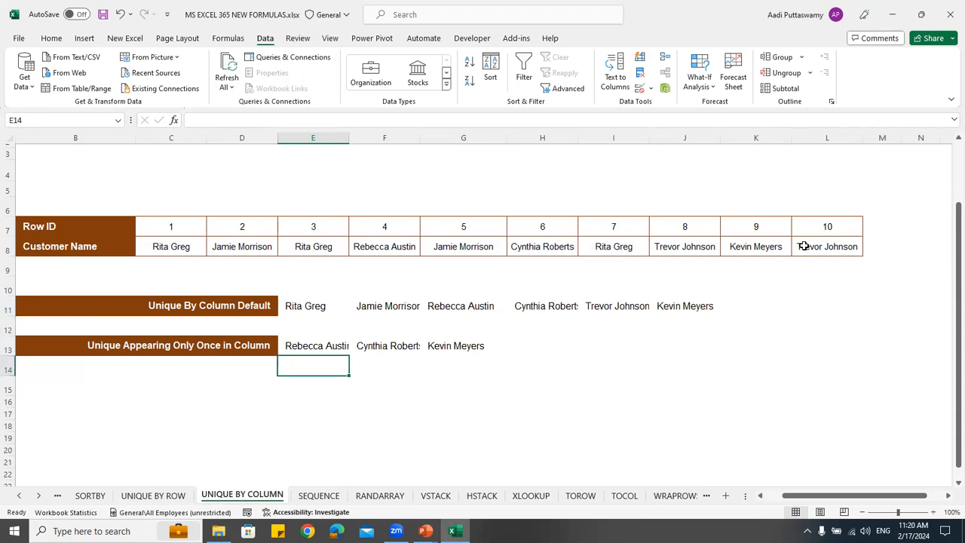
Switch to the SEQUENCE worksheet
click(325, 498)
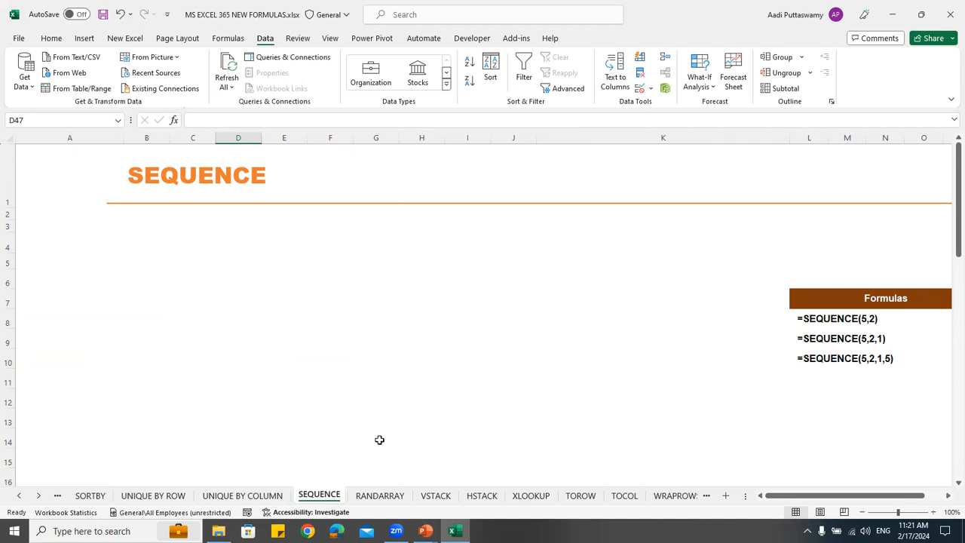
click(144, 226)
text(1)
key(Return)
text(2)
key(Return)
drag(164, 227, 170, 468)
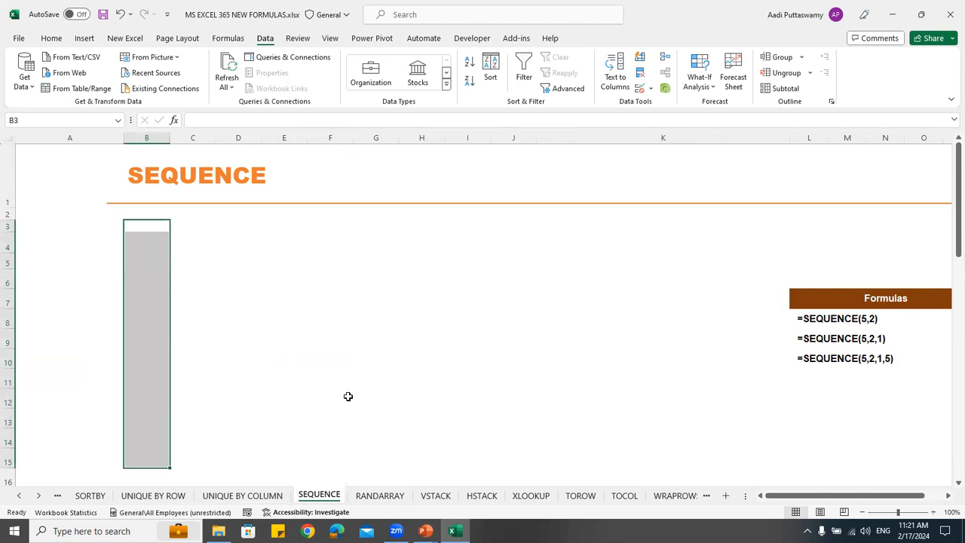
Generate a 50-row number series in column D with =SEQUENCE(50) in D4, and check it down to its end
click(226, 245)
click(218, 262)
click(236, 247)
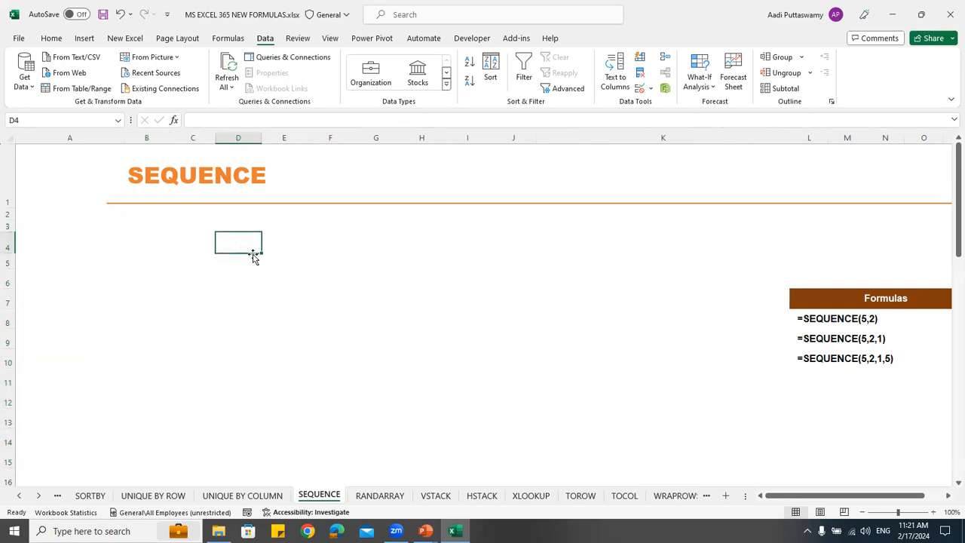
text(=seq)
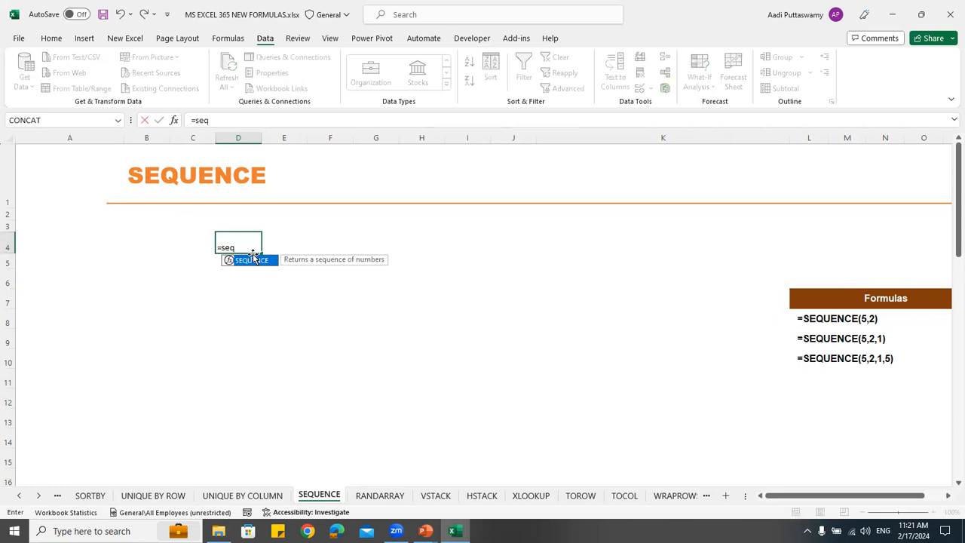
double_click(253, 258)
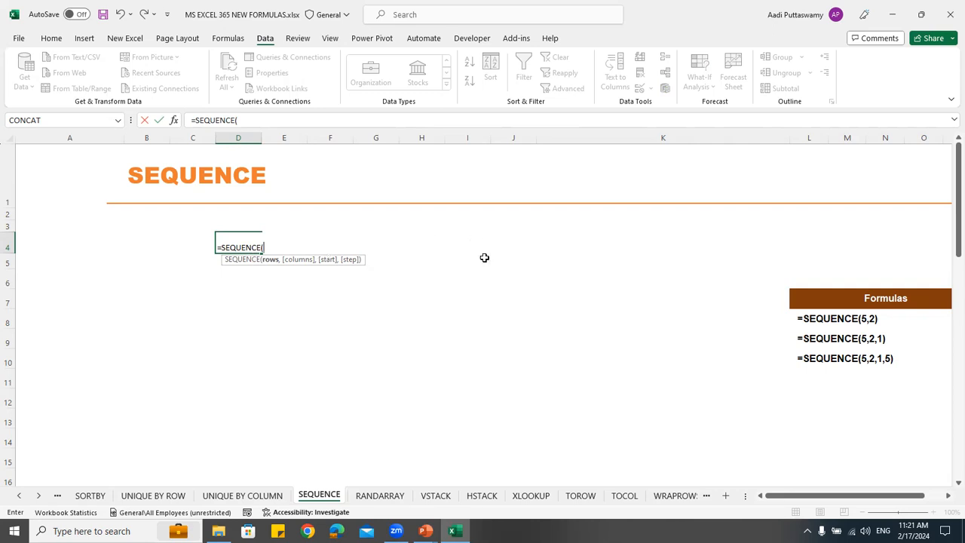
text(50)
key(Return)
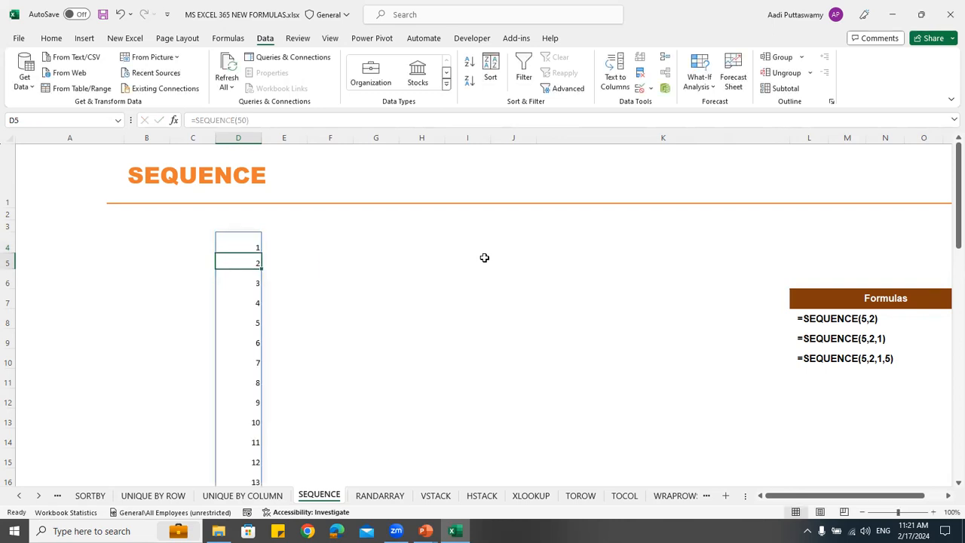
scroll(380, 405, down, 17)
scroll(379, 406, up, 3)
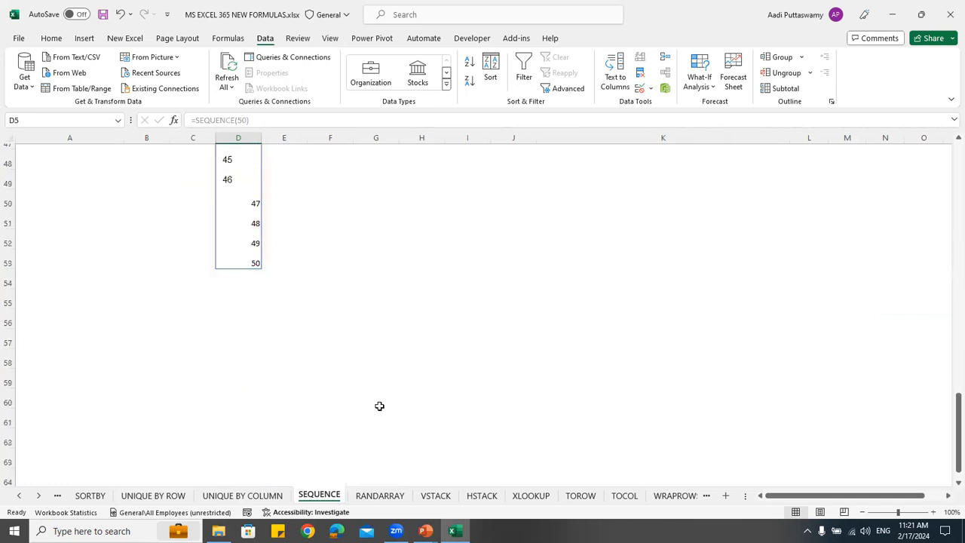
scroll(379, 405, up, 14)
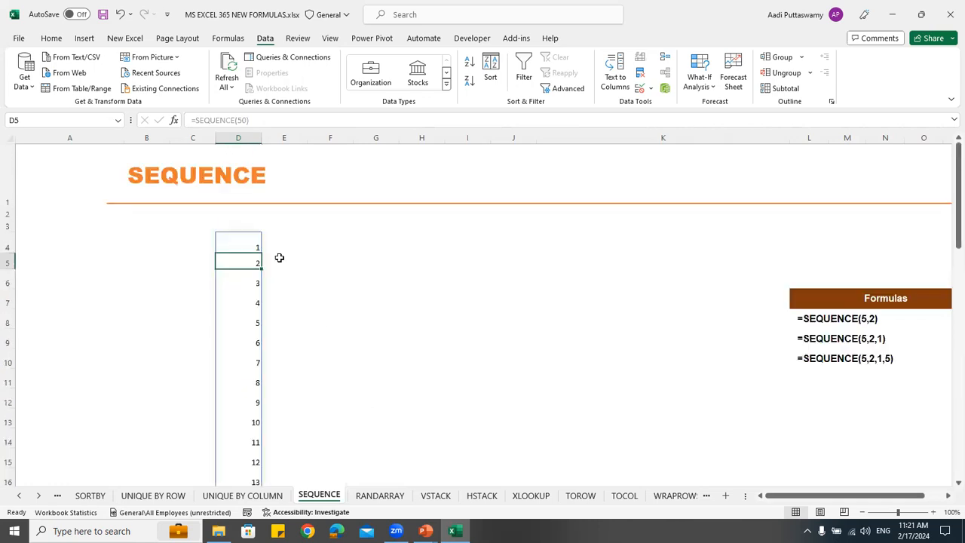
Format all of column D in Calibri size 11 with centred alignment, and check the formatted number series
click(236, 136)
click(58, 40)
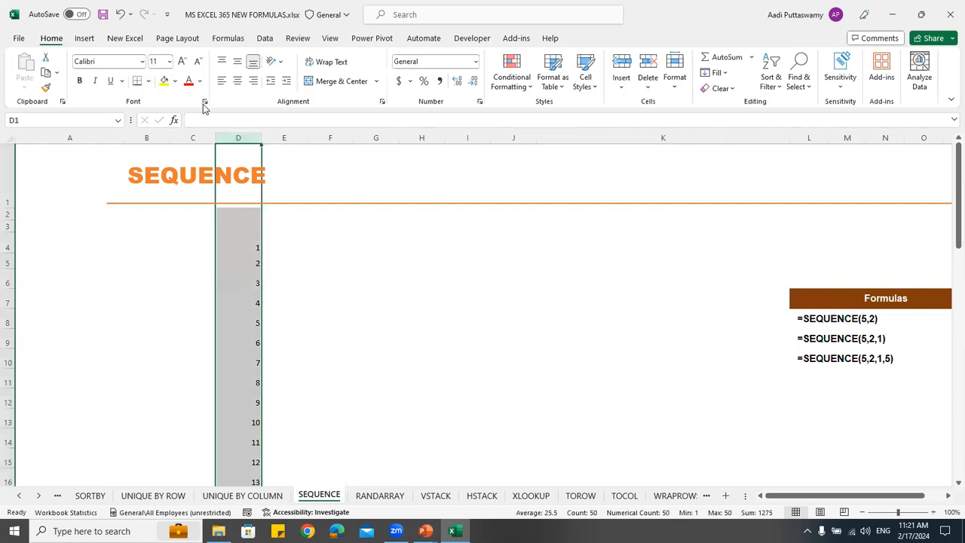
click(133, 63)
key(Return)
click(161, 63)
key(Return)
click(237, 81)
click(296, 283)
click(240, 247)
scroll(301, 310, down, 12)
scroll(303, 378, down, 3)
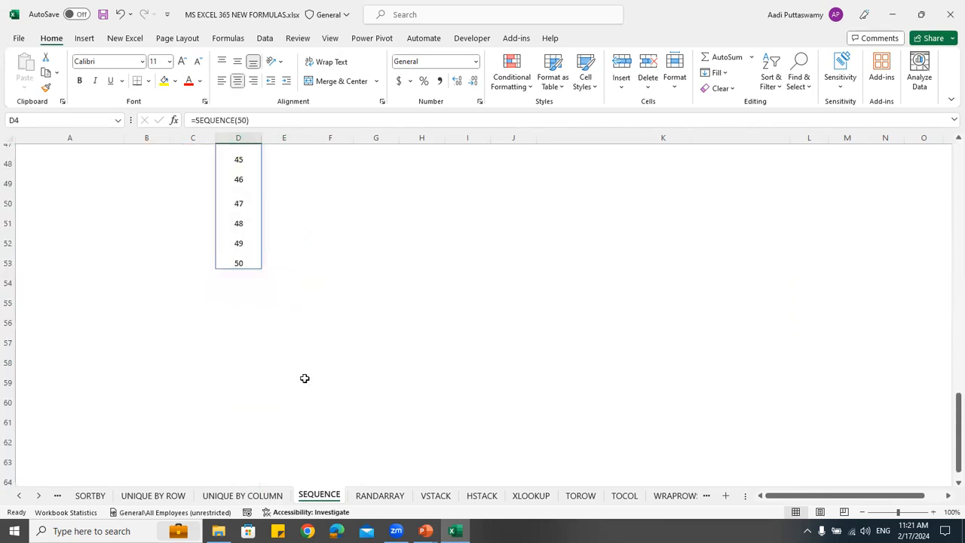
scroll(304, 376, up, 16)
Edit the SEQUENCE formula in D4, starting to clear its rows argument
double_click(243, 246)
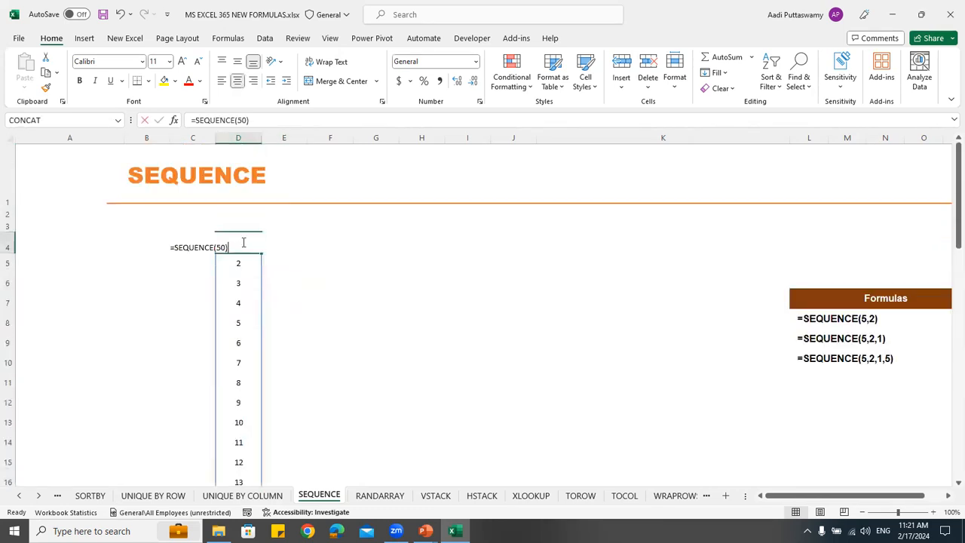
click(221, 248)
key(BackSpace)
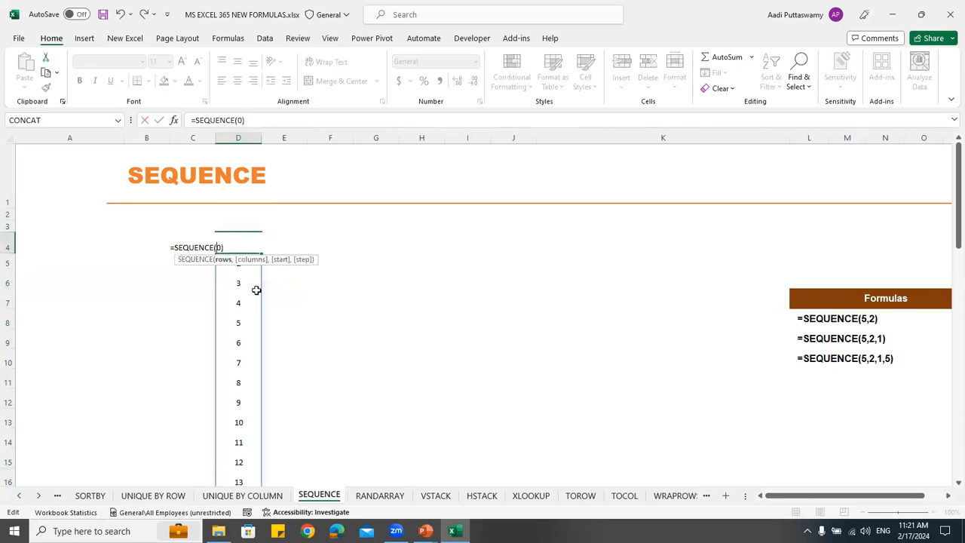
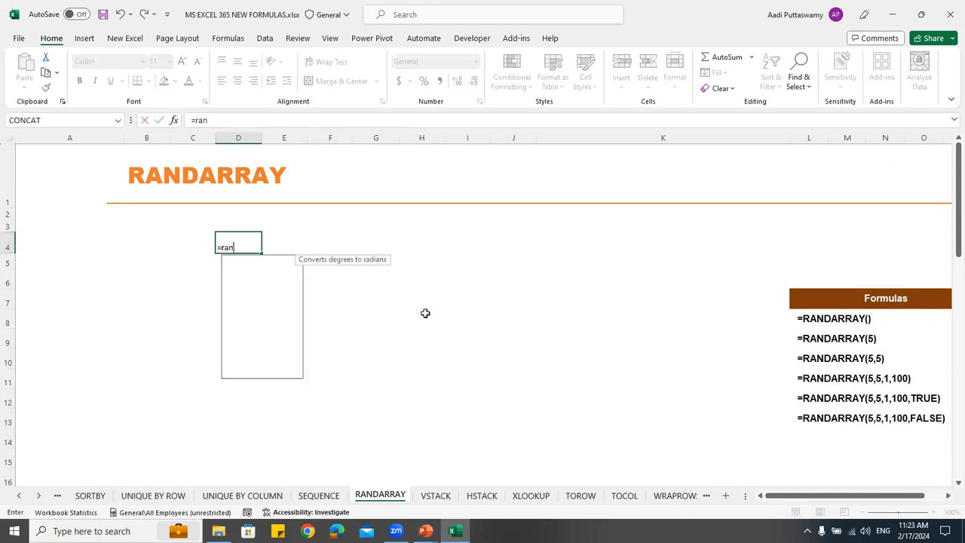
Enter =RAND() in cell D4 of the RANDARRAY worksheet
key(Tab)
text())
key(Return)
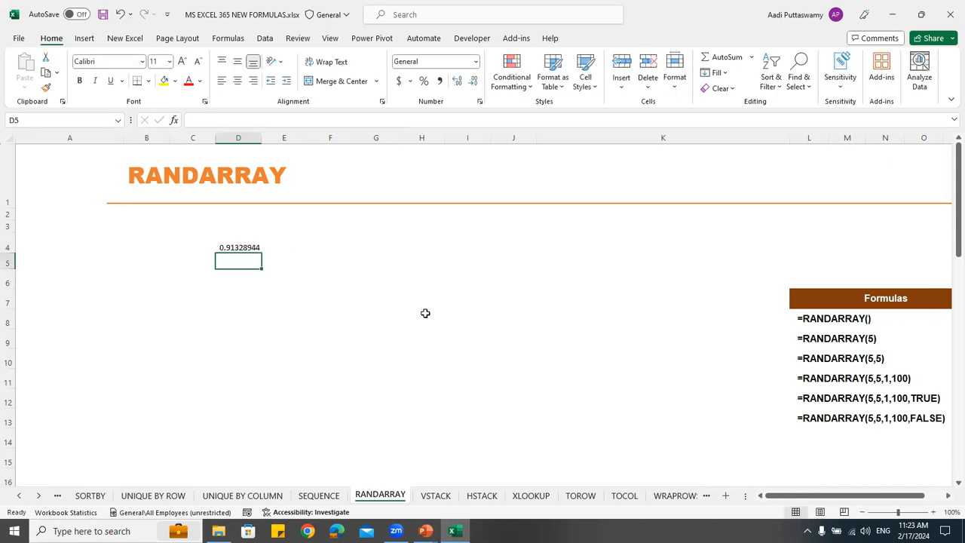
Fill the RAND formula from D4 down and across the range D4:J15
key(Up)
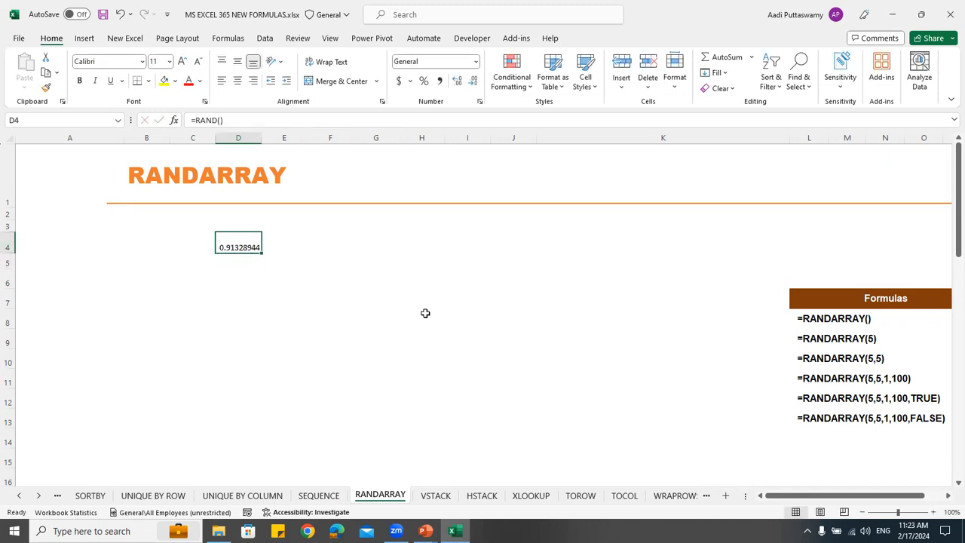
key(shift+Right)
key(shift+Right)
key(shift+Right)
key(shift+Right)
key(shift+Right)
key(shift+Right)
key(shift+Right)
key(shift+Right)
key(shift+Right)
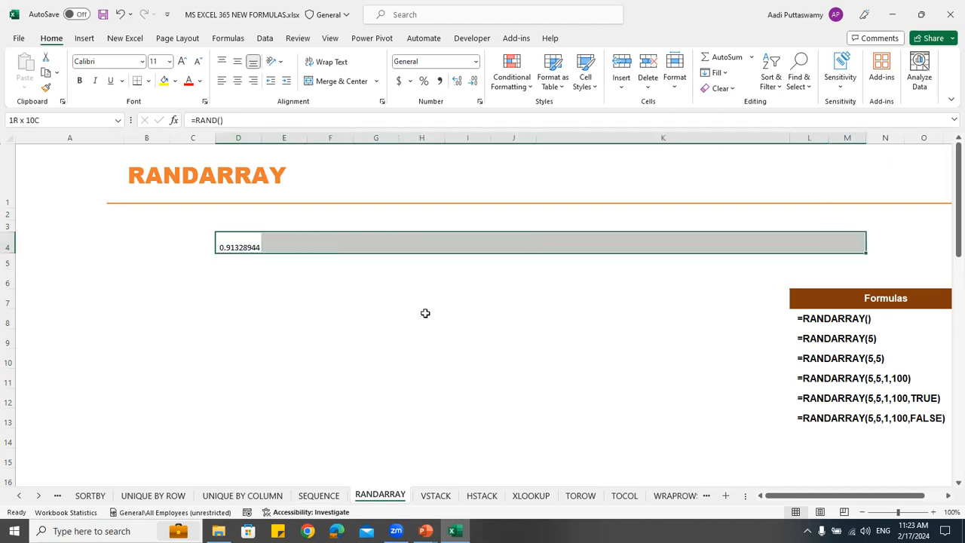
key(shift+Left)
key(shift+Left)
key(shift+Left)
key(shift+Down)
key(shift+Down)
key(shift+Down)
key(shift+Down)
key(shift+Down)
key(shift+Down)
key(shift+Down)
key(shift+Down)
key(shift+Down)
key(shift+Down)
key(shift+Down)
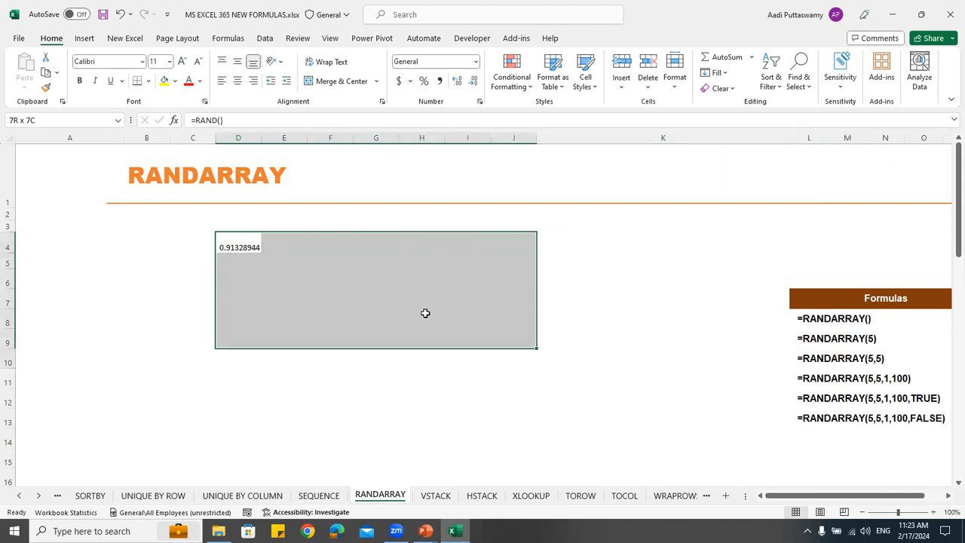
key(ctrl+d)
key(ctrl+r)
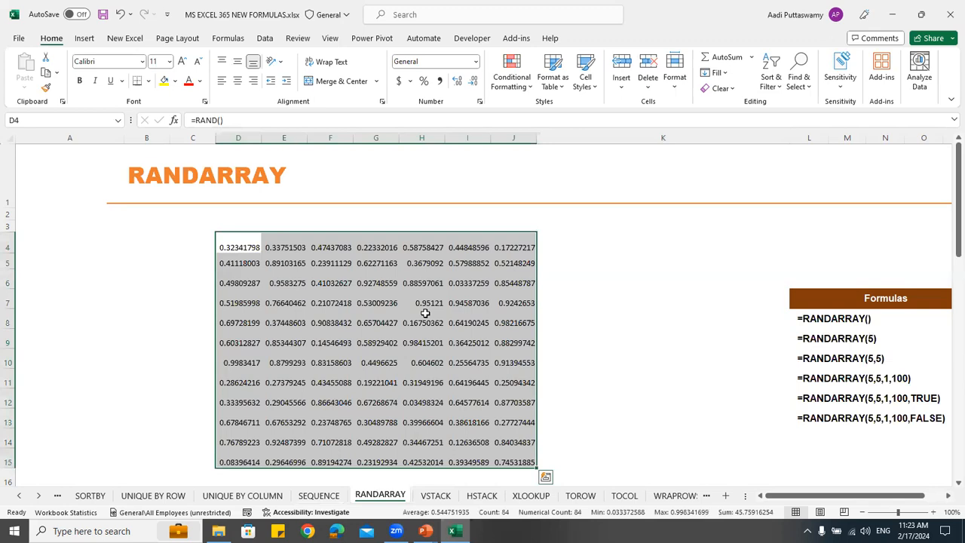
Clear the RAND formulas from D4:J15 and return to cell D4
key(Delete)
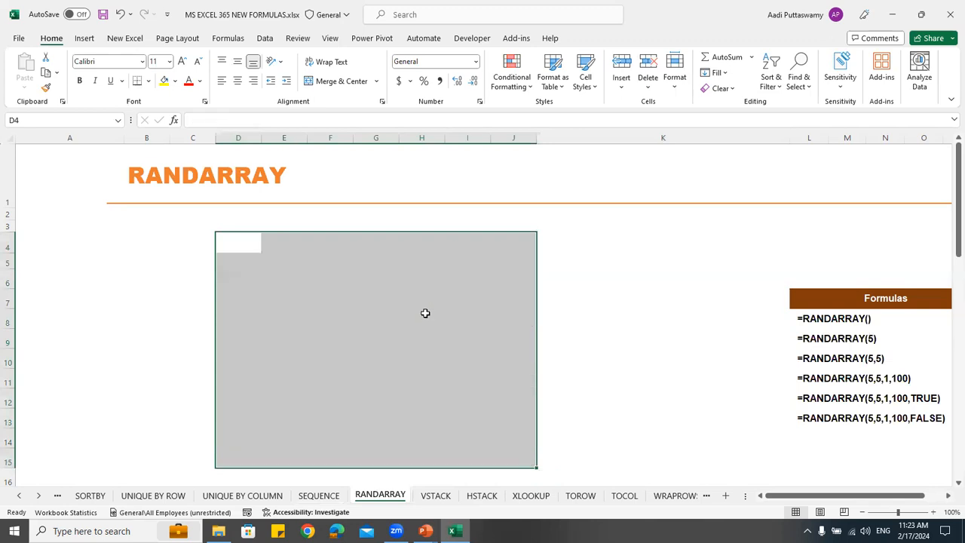
key(shift+BackSpace)
text(=)
key(Escape)
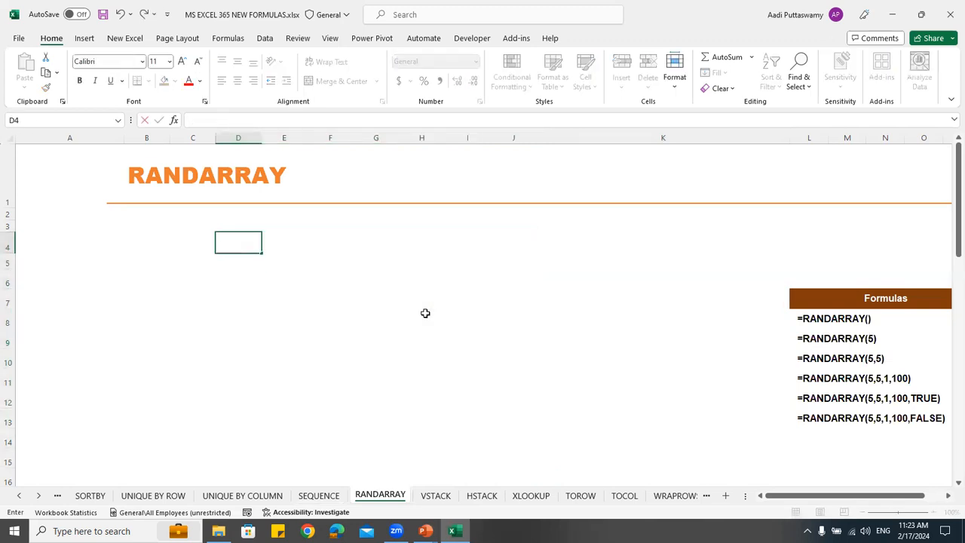
Enter =RANDBETWEEN(1,100) in D4, extend it across D4:J11, and clear the whole range again
text(=rand)
key(Down)
key(Down)
key(Tab)
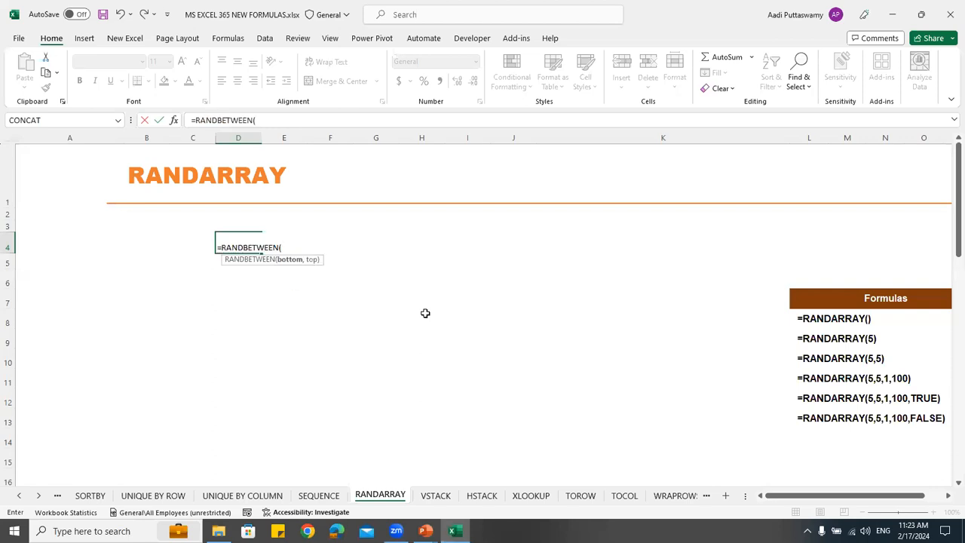
text(1,100)
key(Return)
drag(259, 243, 518, 382)
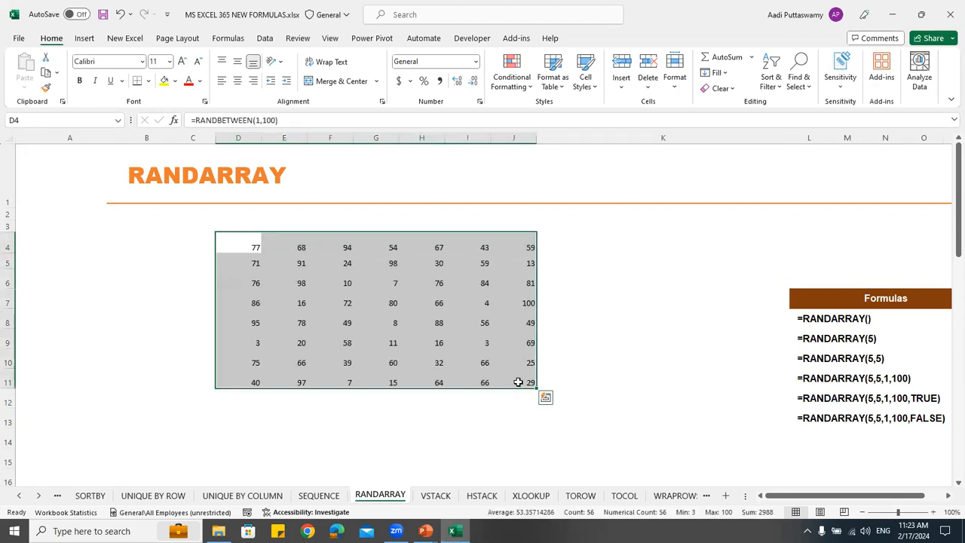
key(Delete)
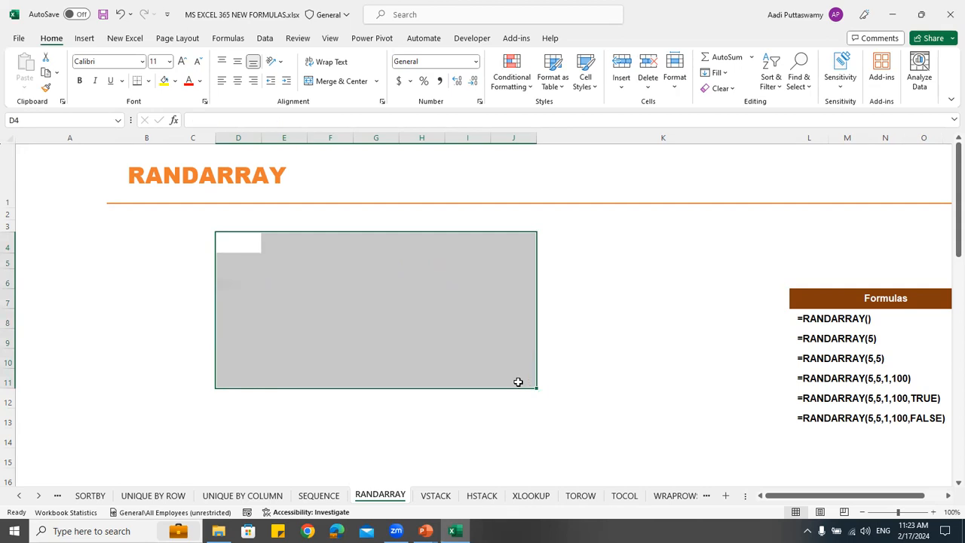
Generate a 10-row by 5-column random array in D4 with =RANDARRAY(10,5), and select the spilled range D4:H13
click(250, 241)
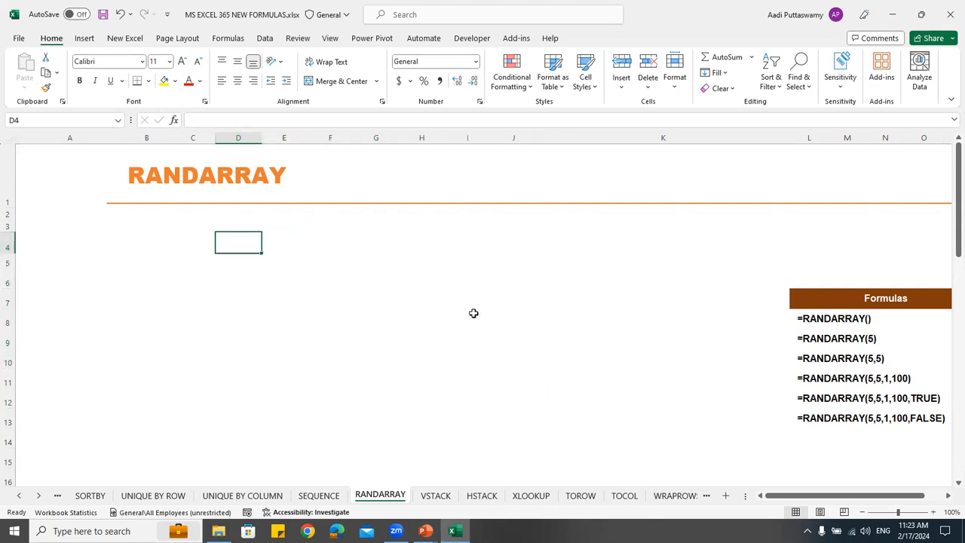
text(=rand)
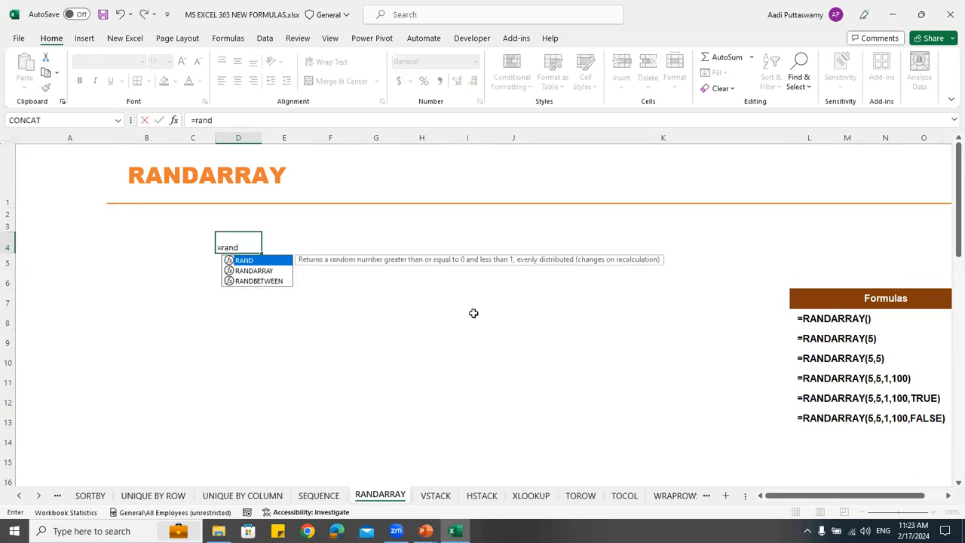
key(Down)
key(Tab)
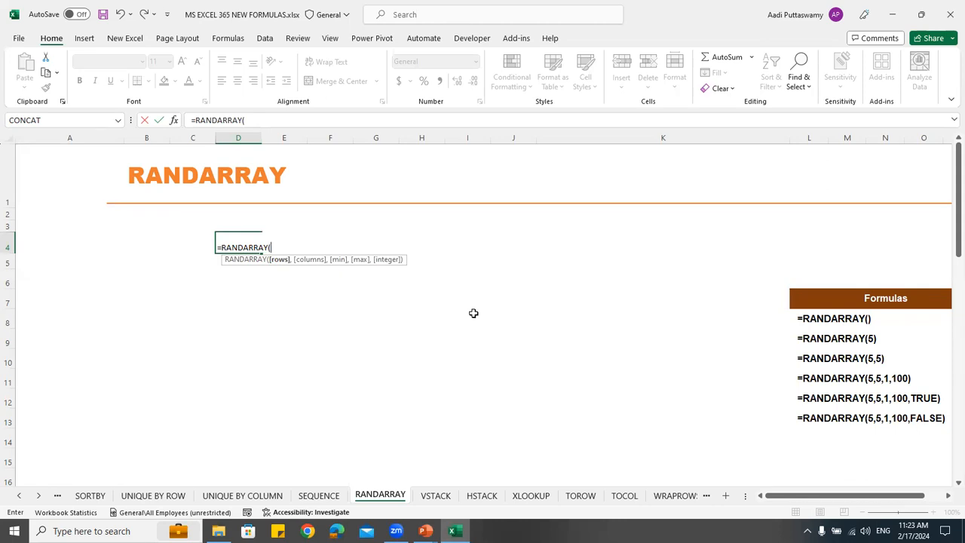
text(10,5)
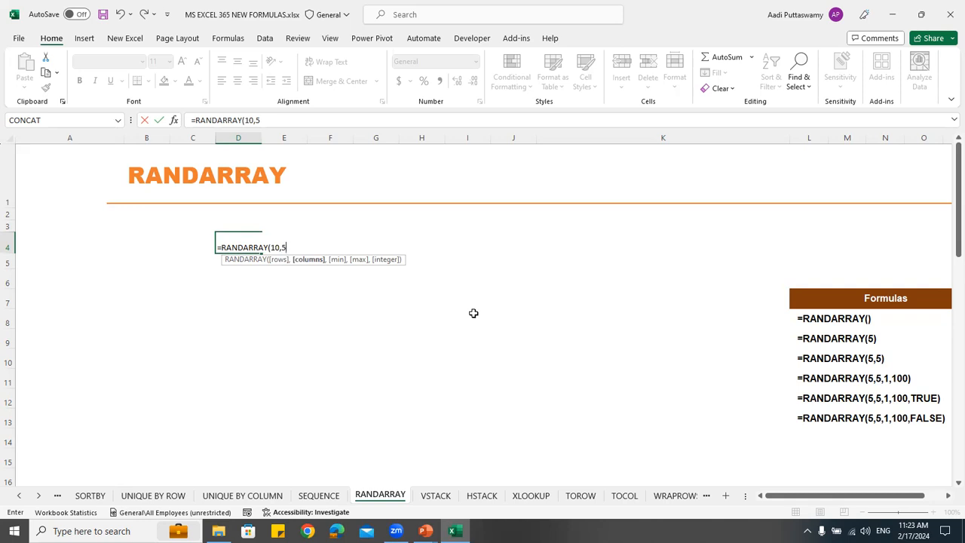
key(Return)
drag(240, 243, 435, 422)
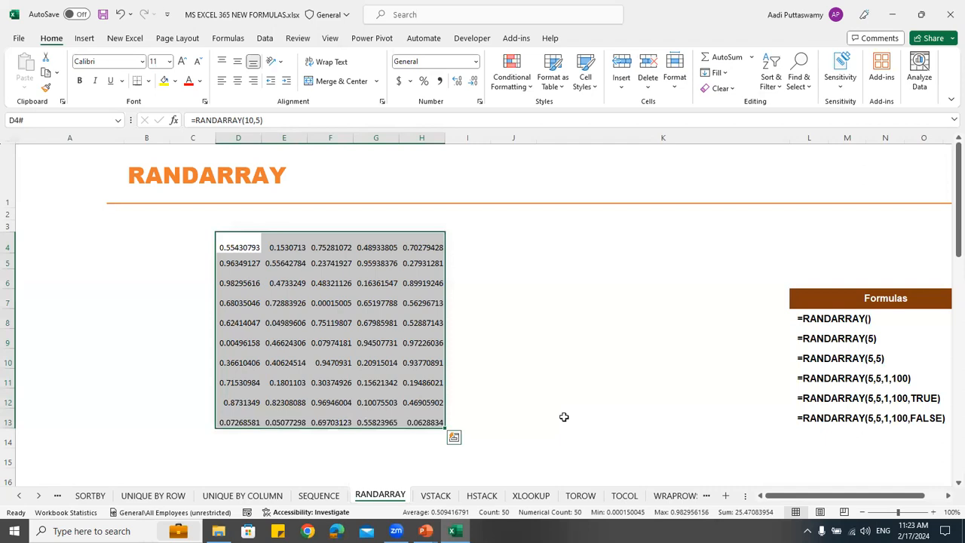
Extend the RANDARRAY formula in D4 with a minimum of 1 and a maximum of 100
double_click(248, 245)
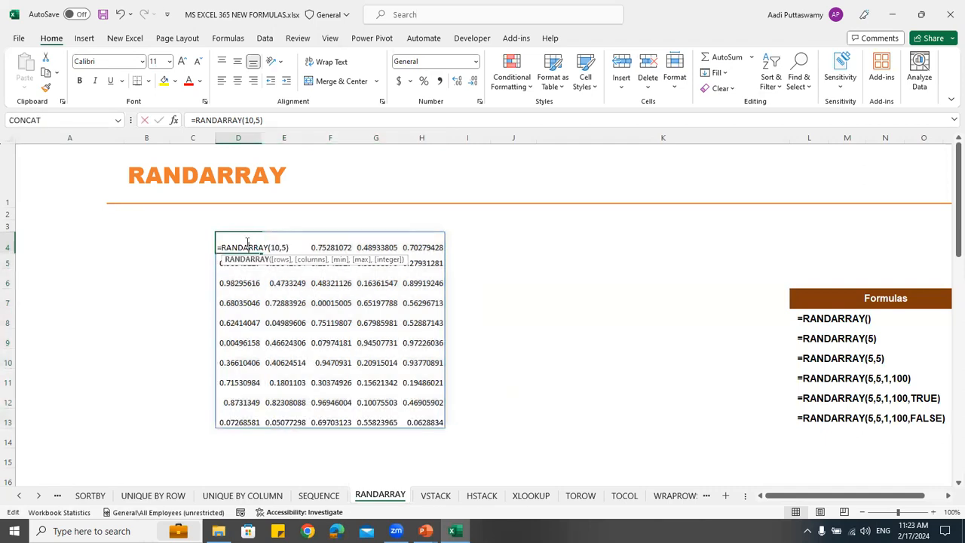
click(283, 247)
text(,)
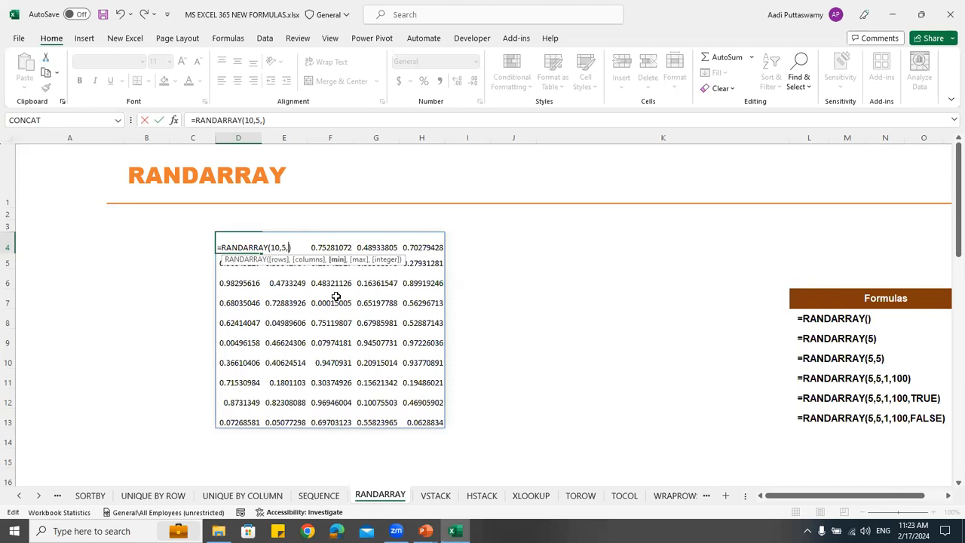
text(1,100)
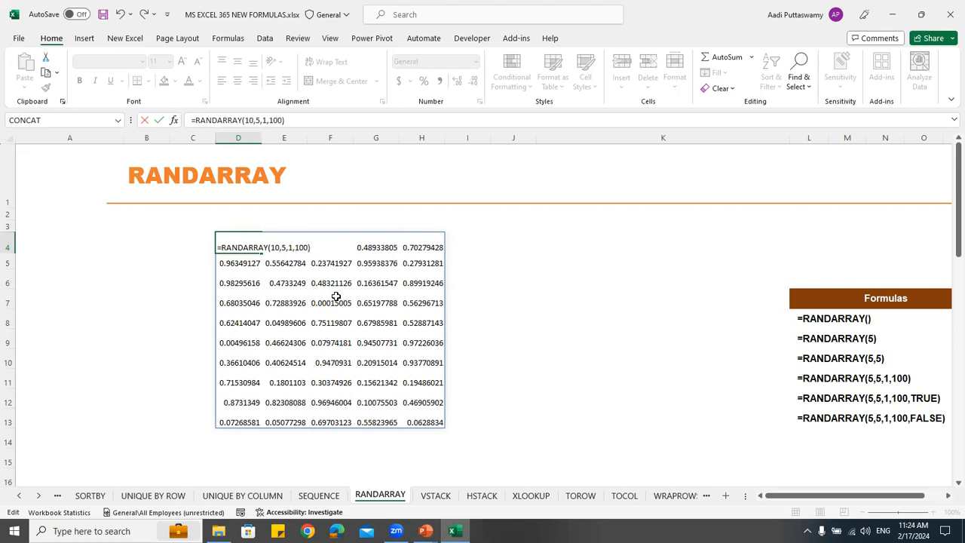
key(Return)
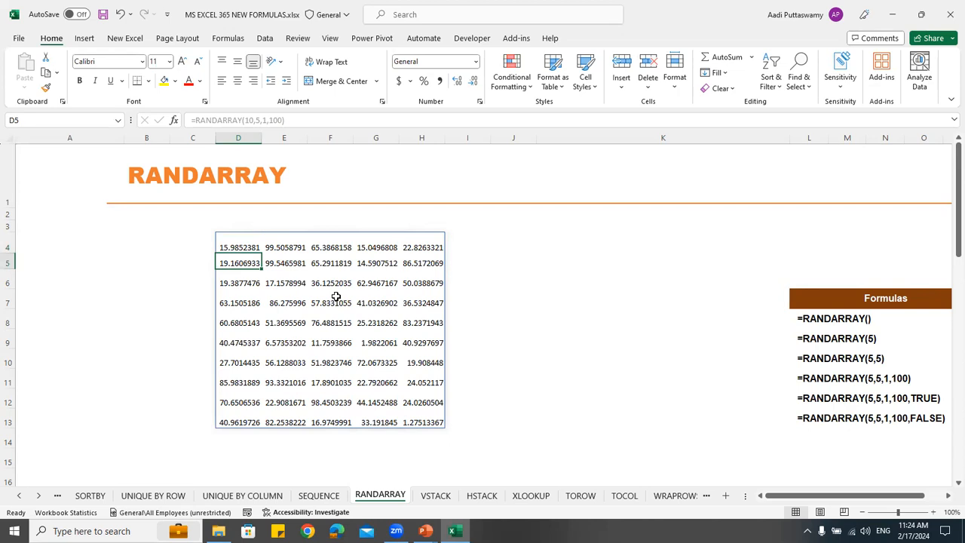
Add the TRUE integer argument to the RANDARRAY formula in D4 to return whole numbers
double_click(235, 244)
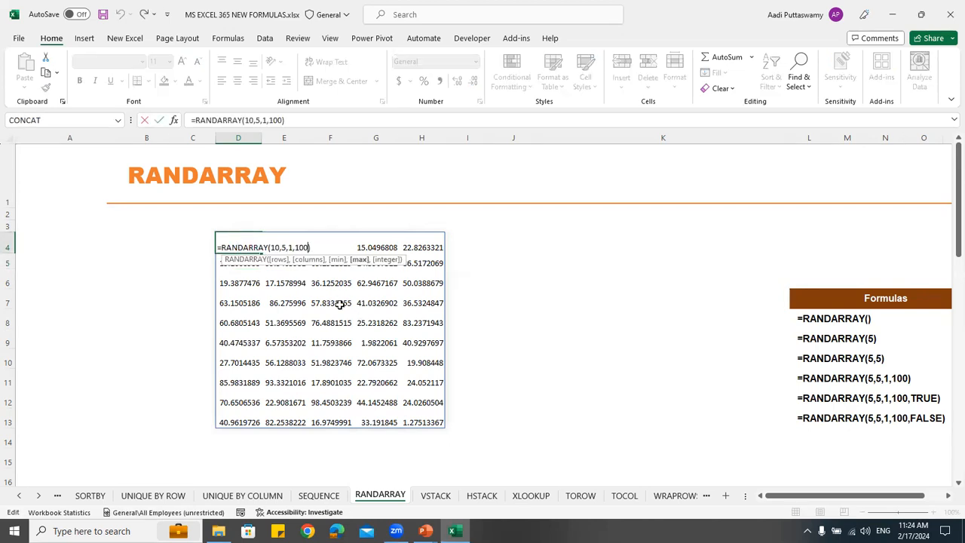
text(,)
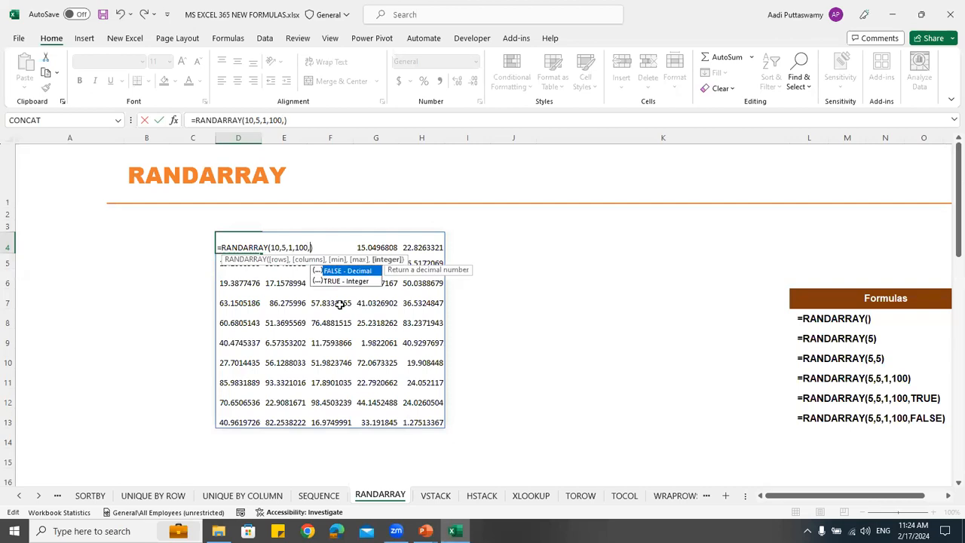
key(Down)
key(Tab)
key(Return)
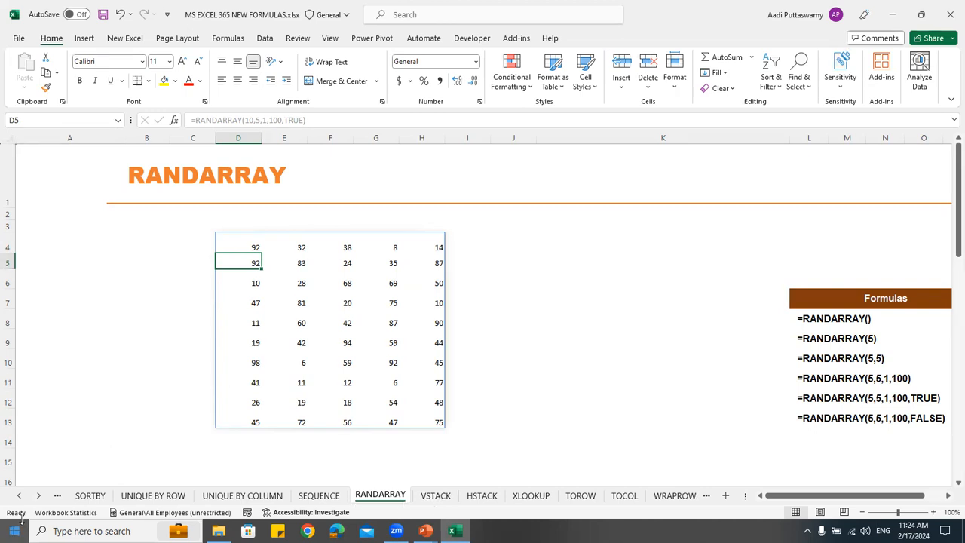
click(18, 497)
click(18, 497)
click(18, 497)
click(18, 497)
click(18, 497)
click(18, 497)
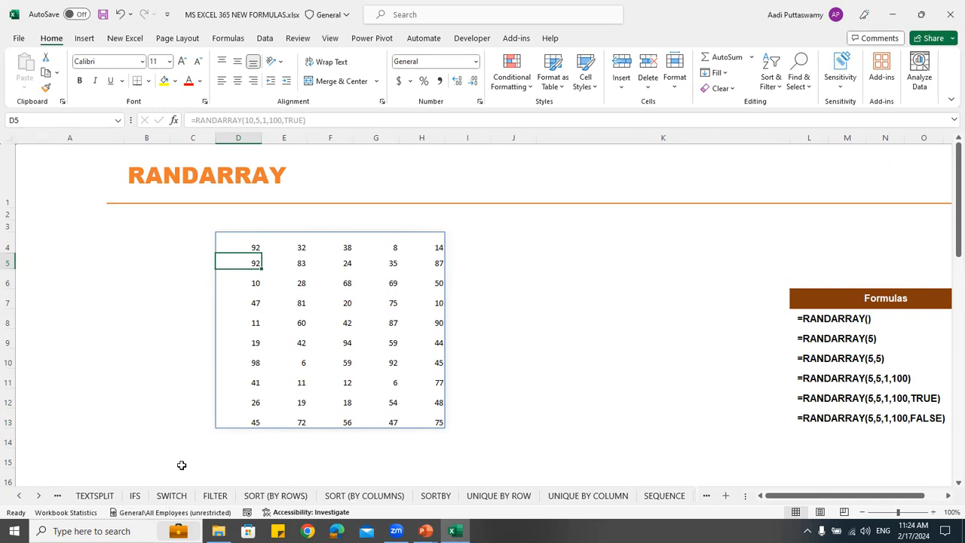
click(39, 496)
click(39, 496)
click(39, 496)
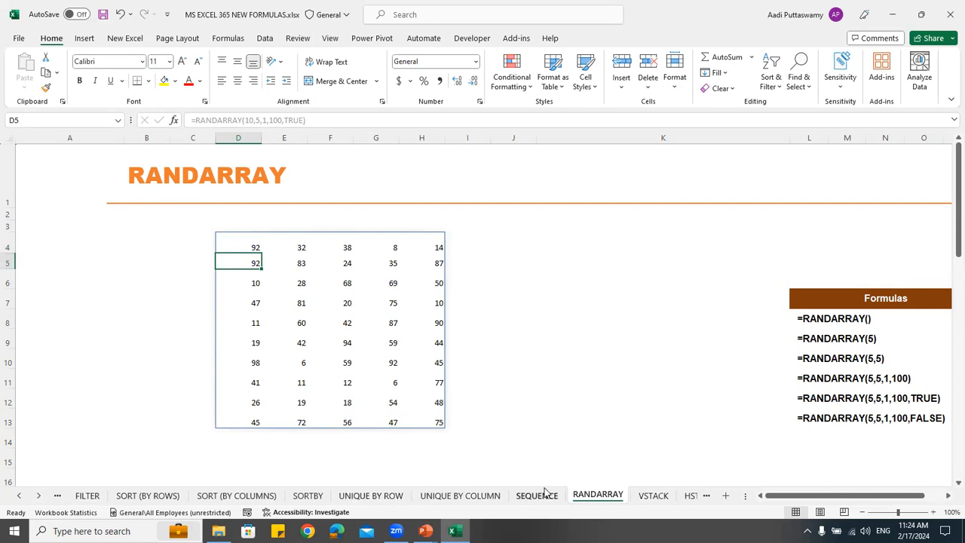
click(38, 496)
click(39, 496)
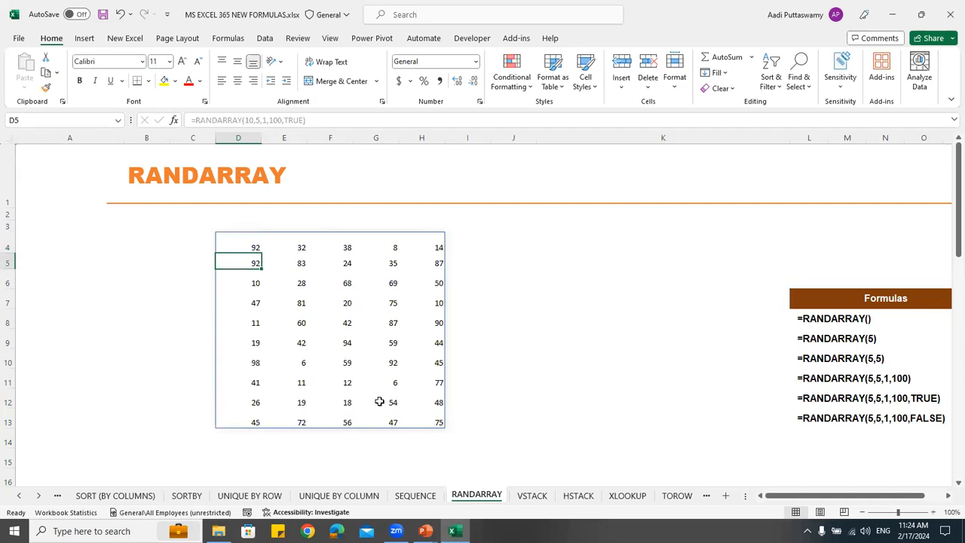
mouse_move(454, 528)
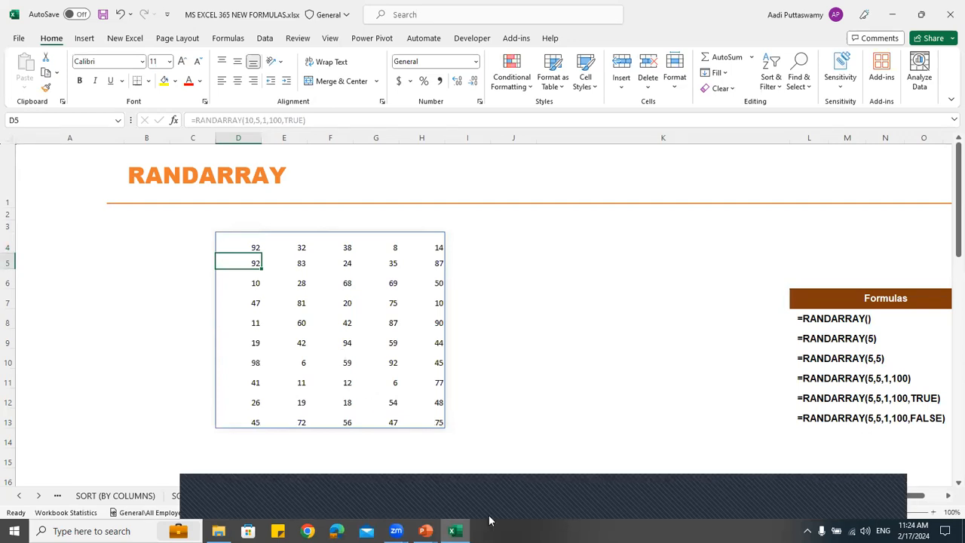
click(444, 498)
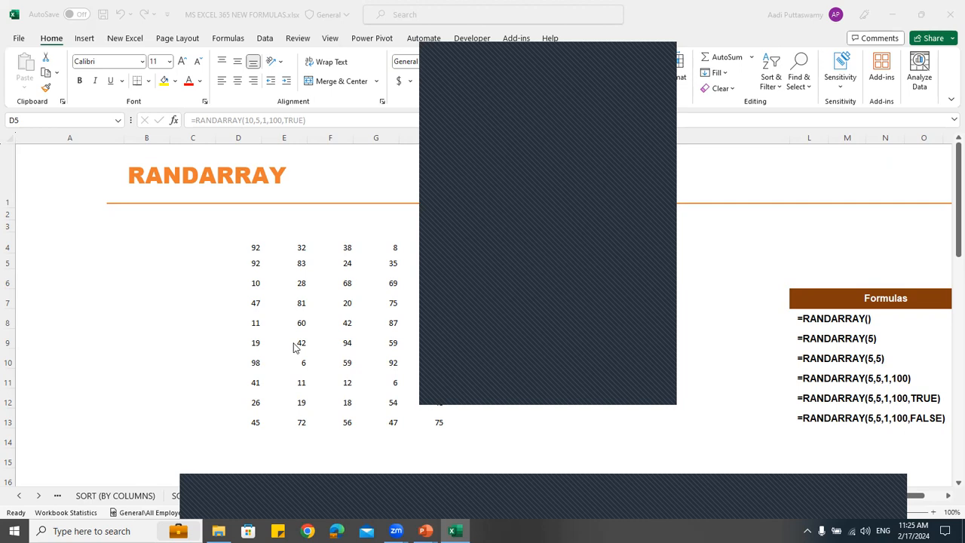
click(657, 52)
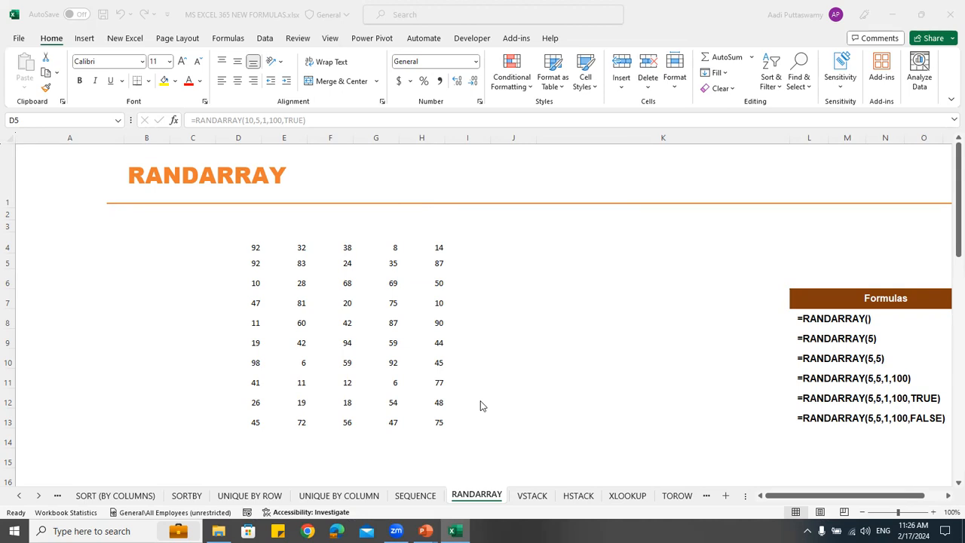
Switch to the VSTACK worksheet
click(40, 492)
click(40, 495)
click(40, 495)
click(40, 496)
click(40, 496)
click(19, 495)
click(19, 495)
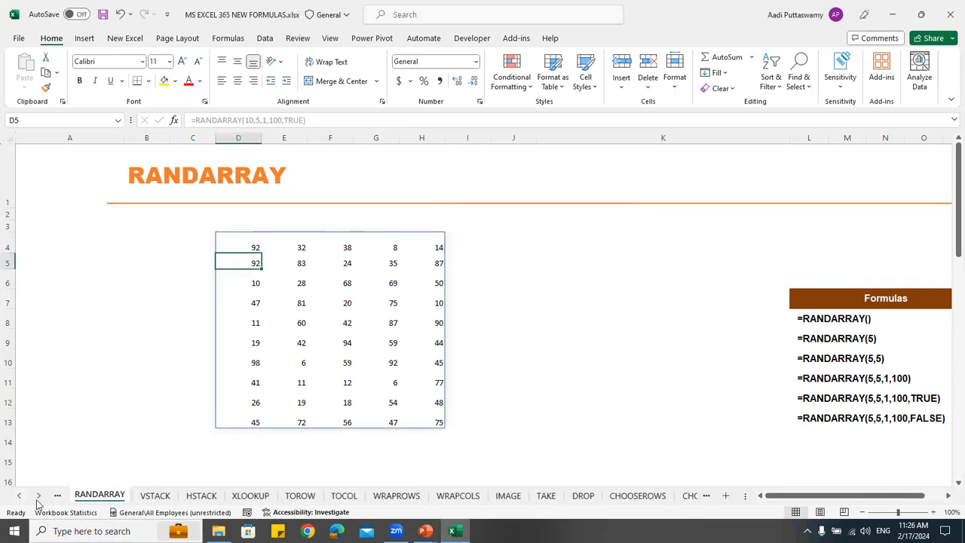
click(155, 498)
click(190, 497)
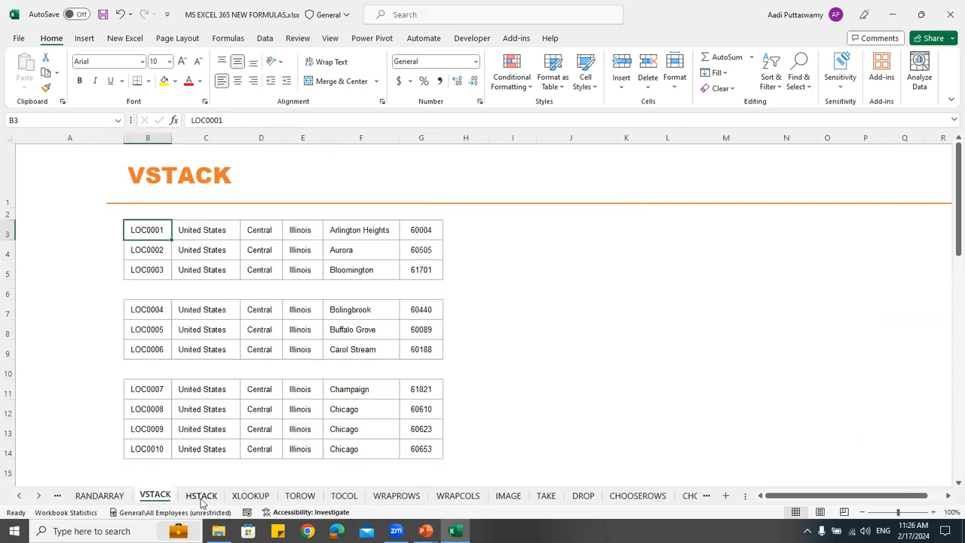
click(155, 496)
click(425, 531)
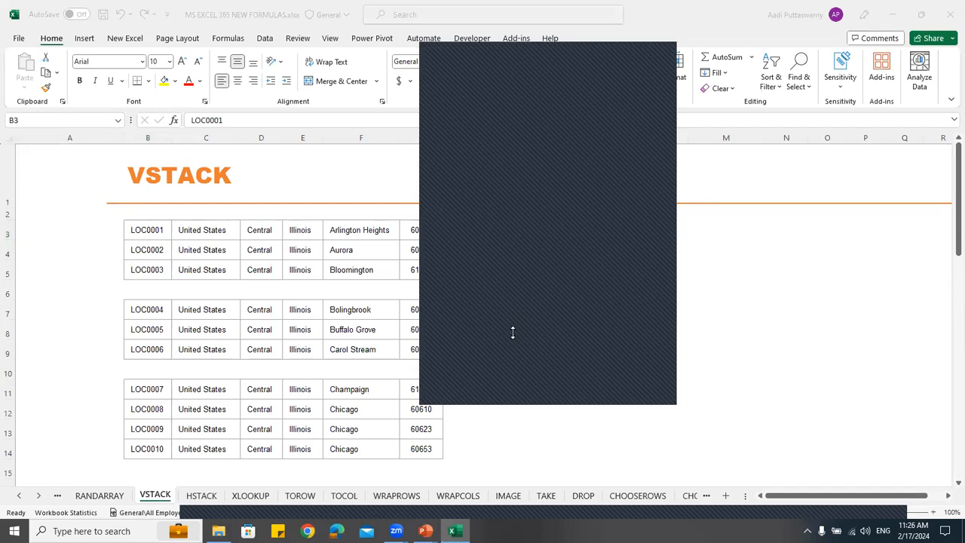
click(669, 56)
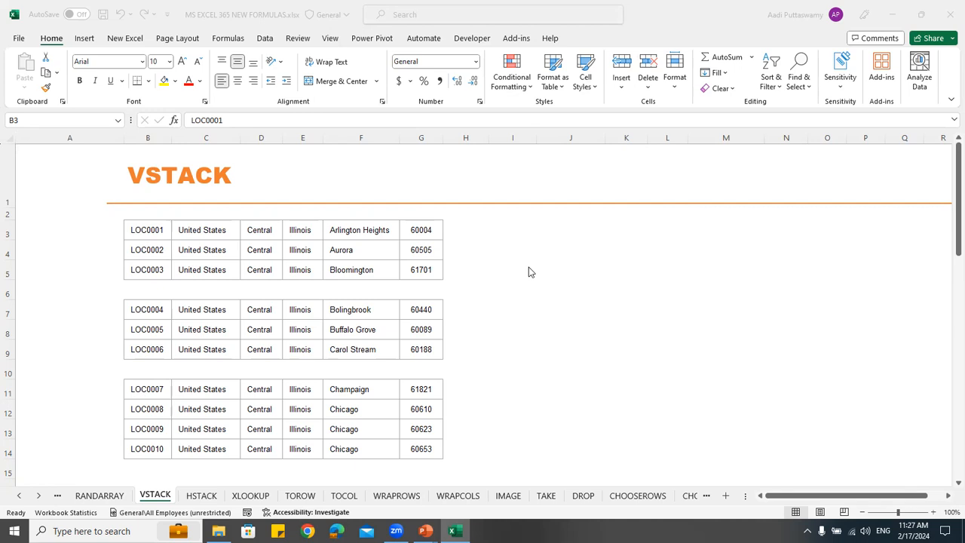
Stack rows from the three location tables vertically in J3 with =VSTACK(B3:G5,B7:G8,B11:G11)
click(544, 237)
text(=)
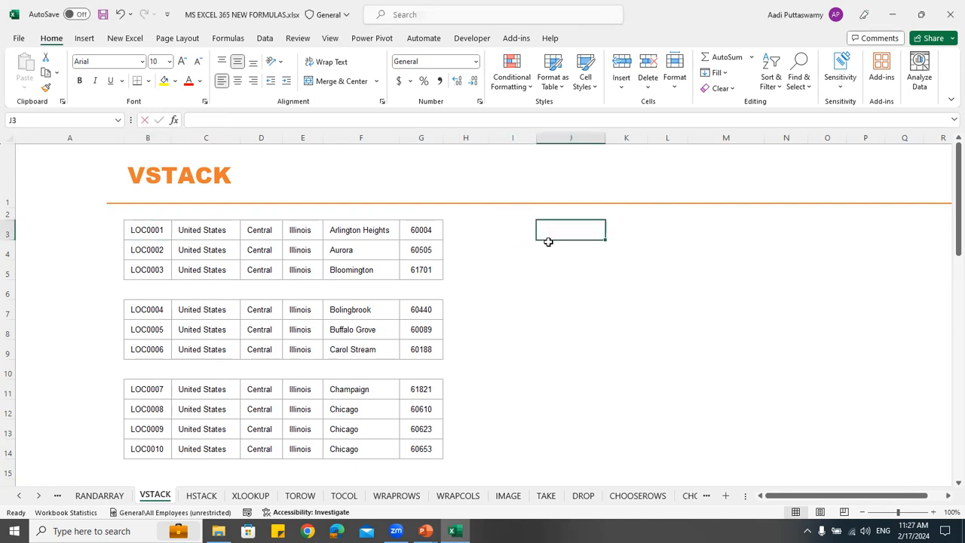
text(vstack)
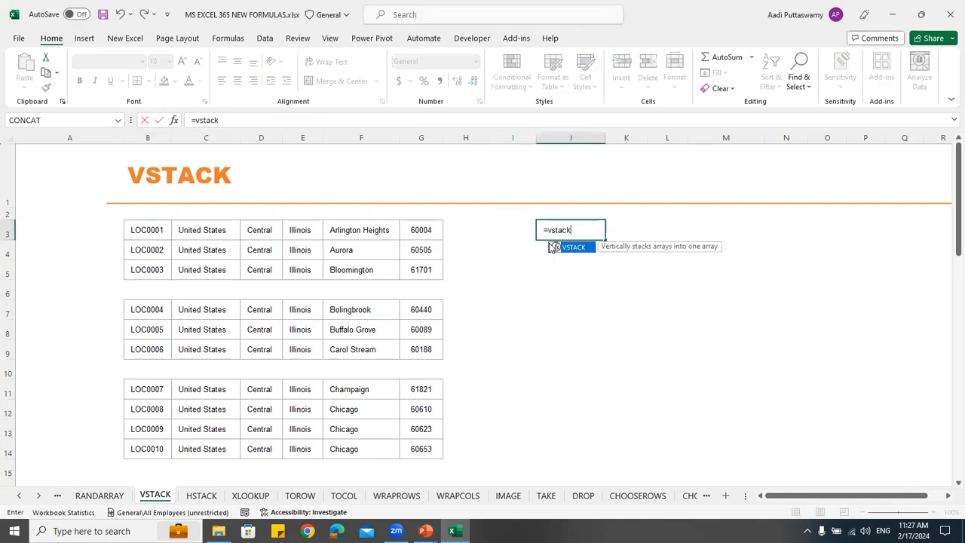
key(Tab)
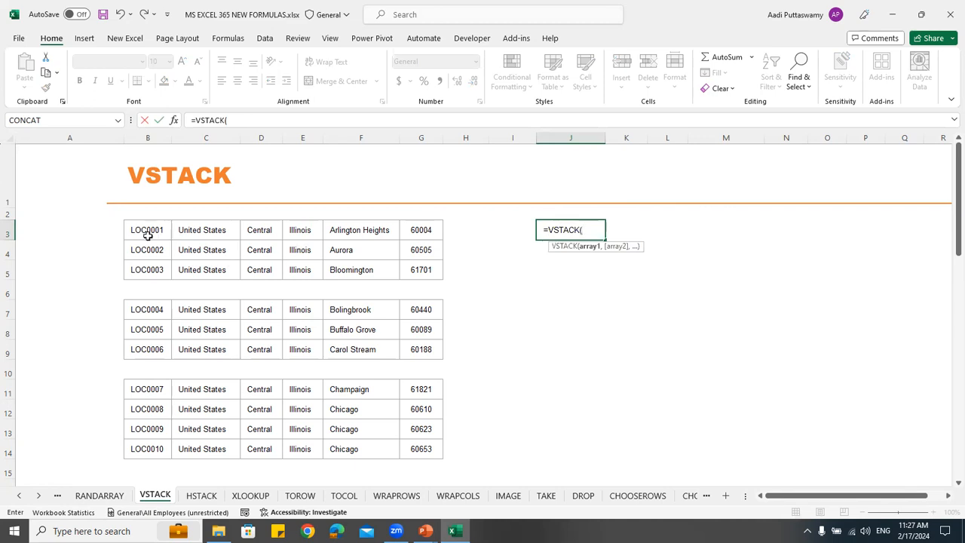
drag(156, 236, 423, 266)
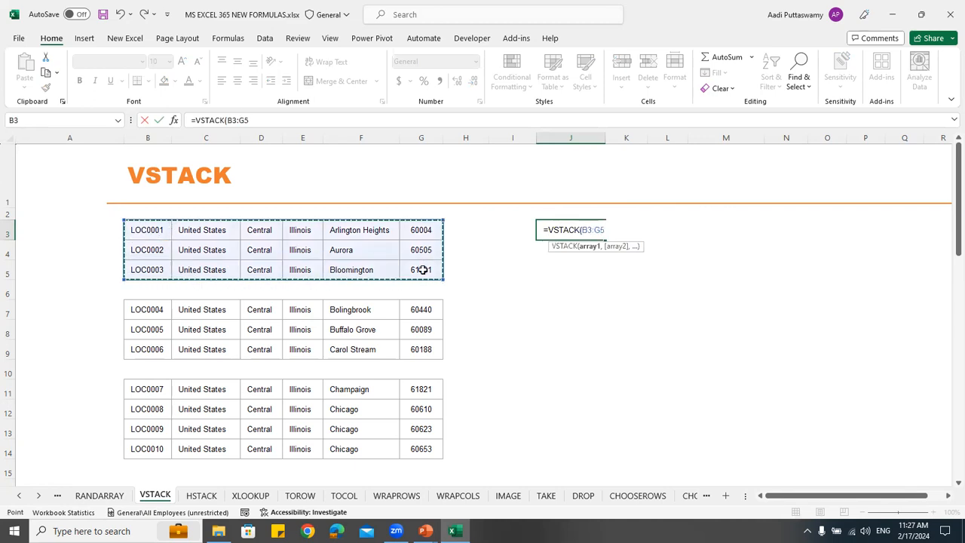
text(,)
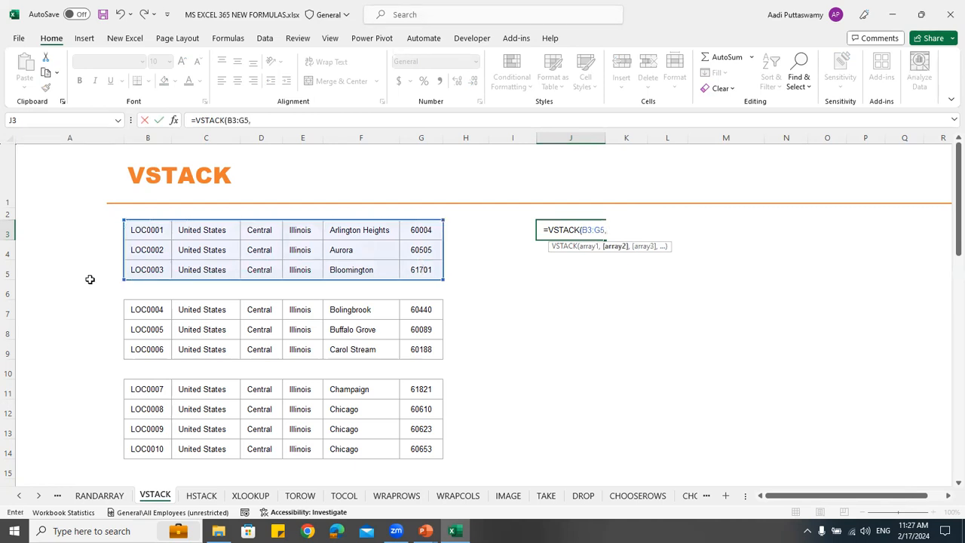
click(143, 312)
drag(208, 328, 413, 332)
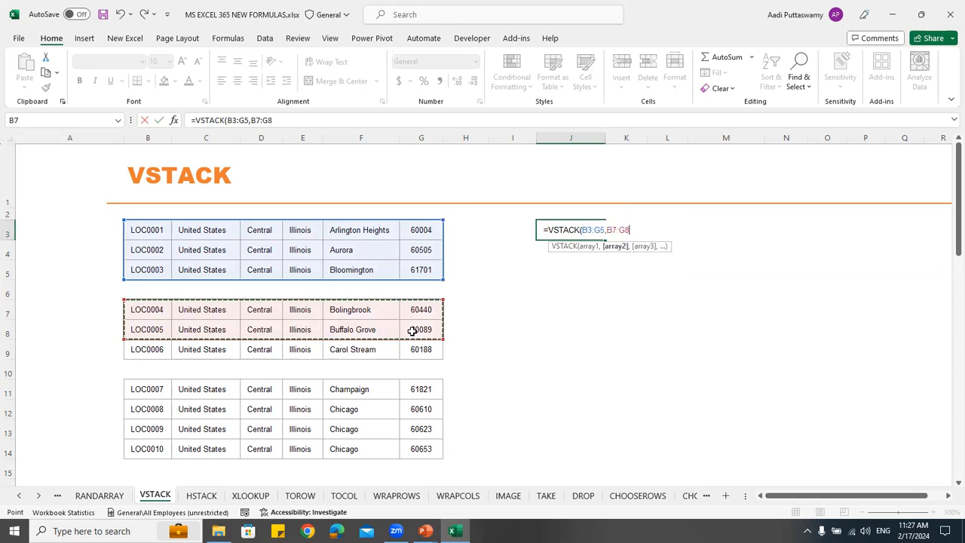
text(,)
drag(133, 389, 410, 390)
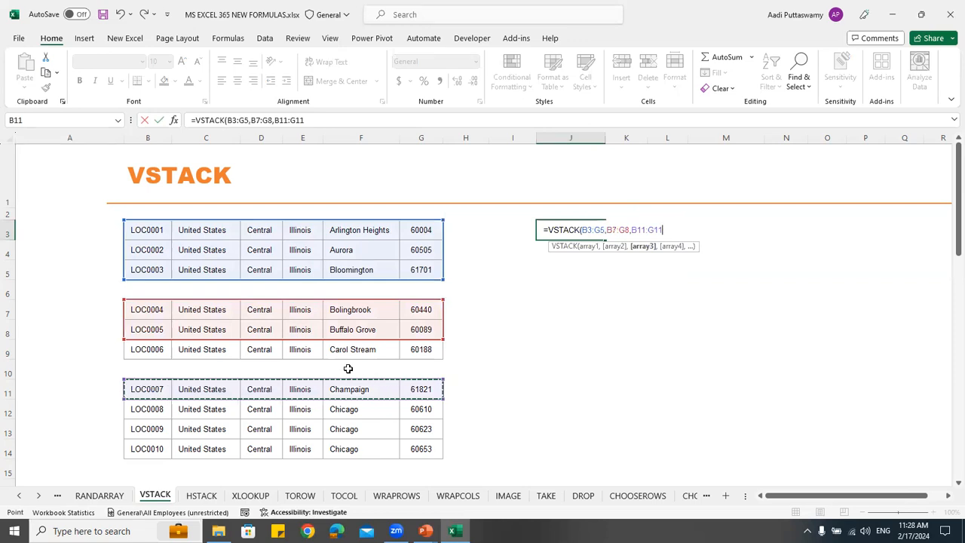
text())
key(Return)
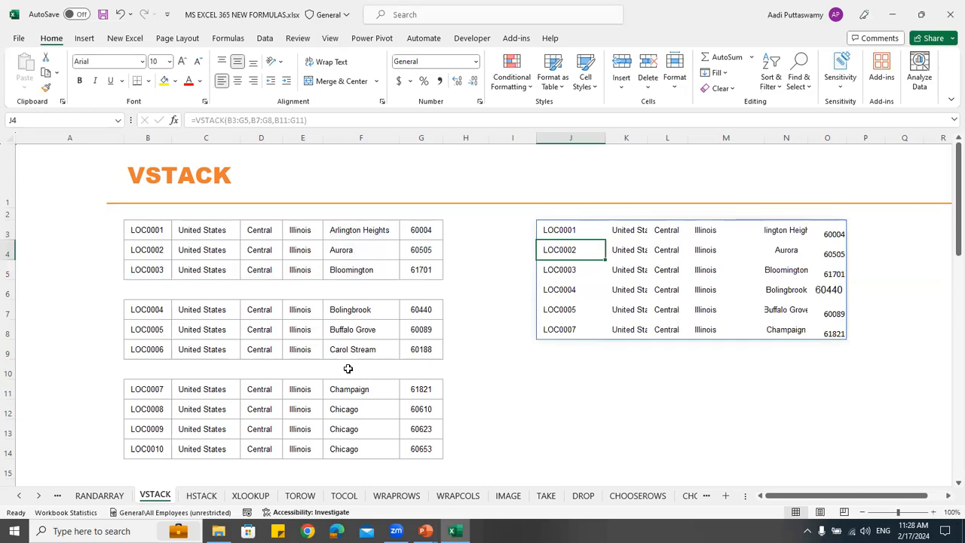
On the HSTACK worksheet, combine the partial location ranges side by side in I3 with =HSTACK(B3:C5,F7:G9,F11:G13)
click(201, 498)
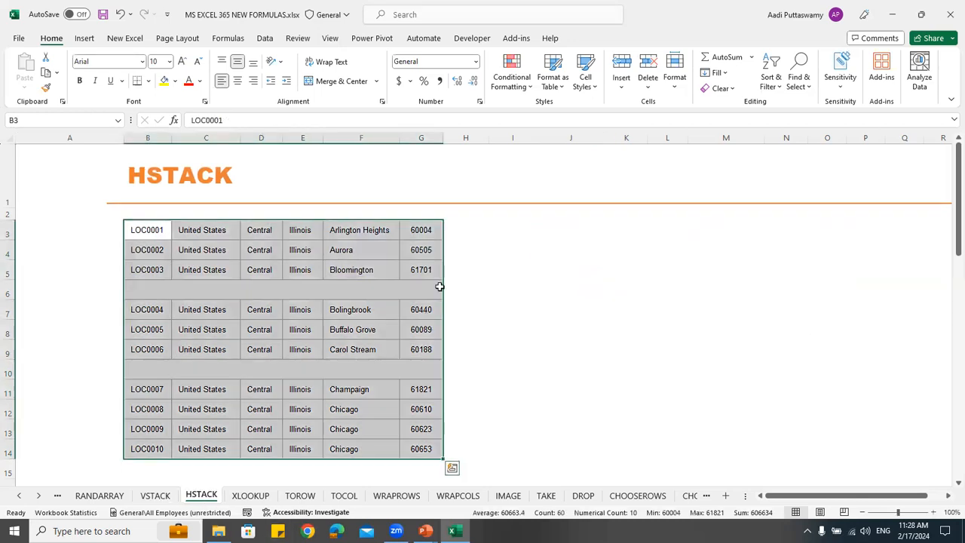
click(499, 232)
text(=hstac)
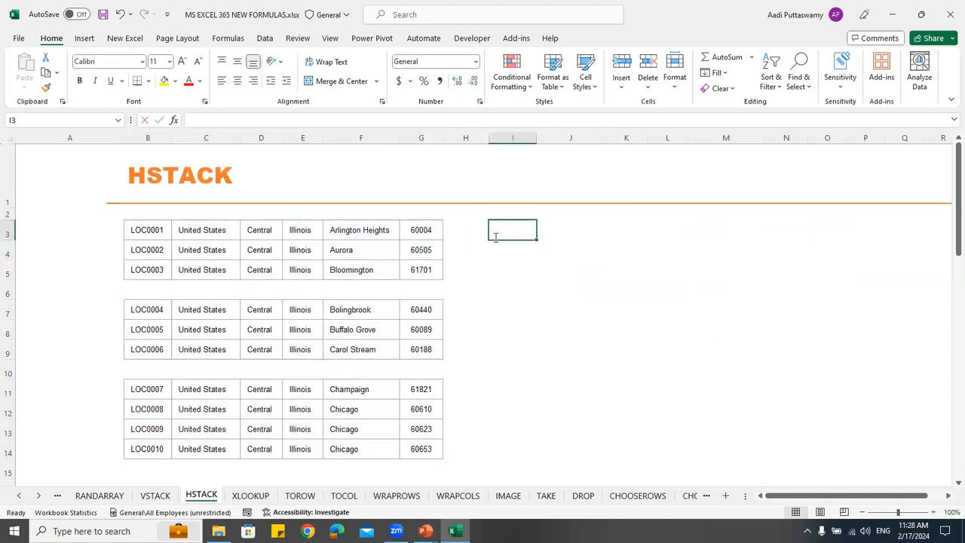
key(Tab)
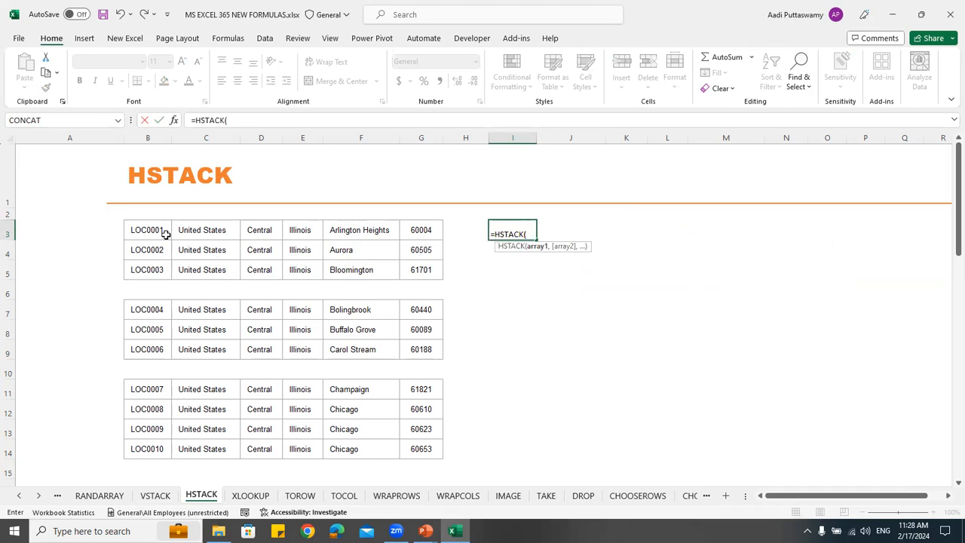
drag(157, 231, 225, 272)
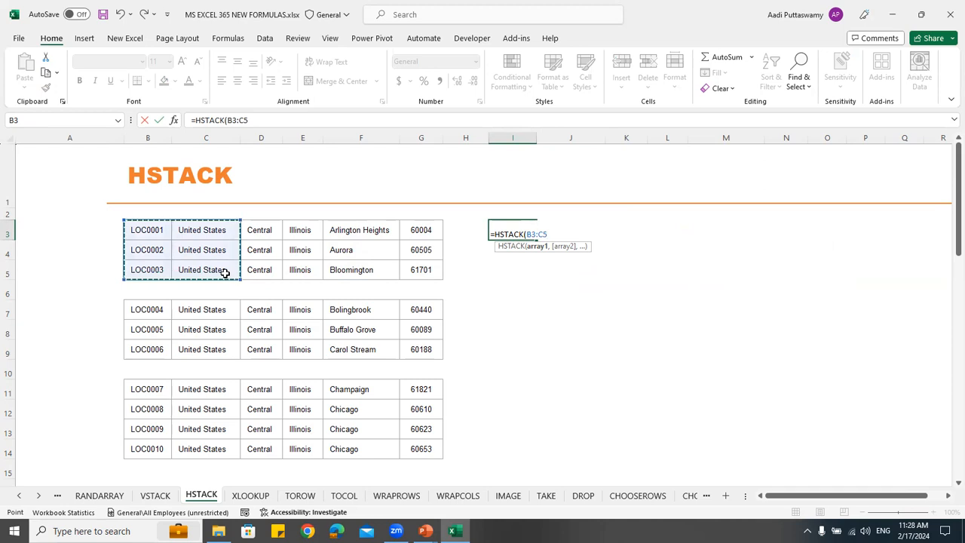
text(,)
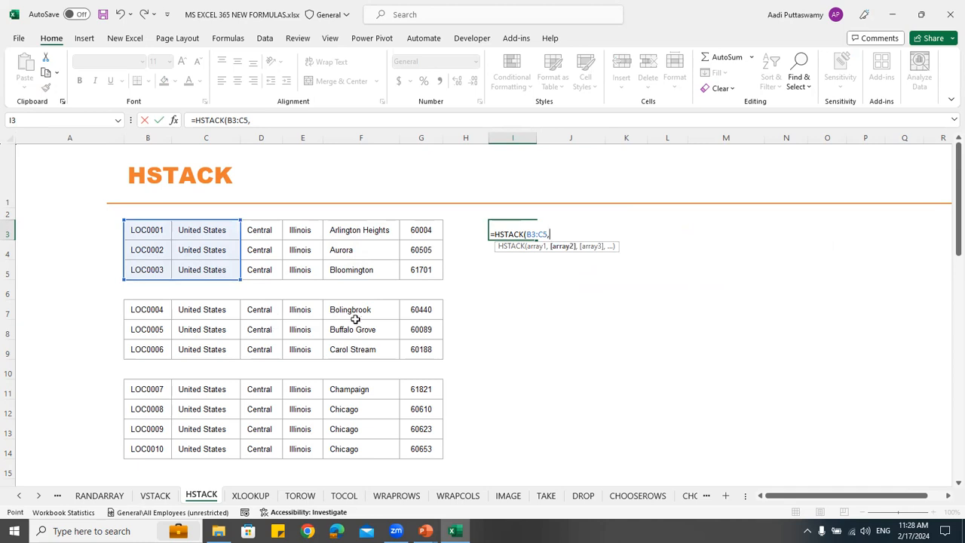
drag(355, 319, 411, 346)
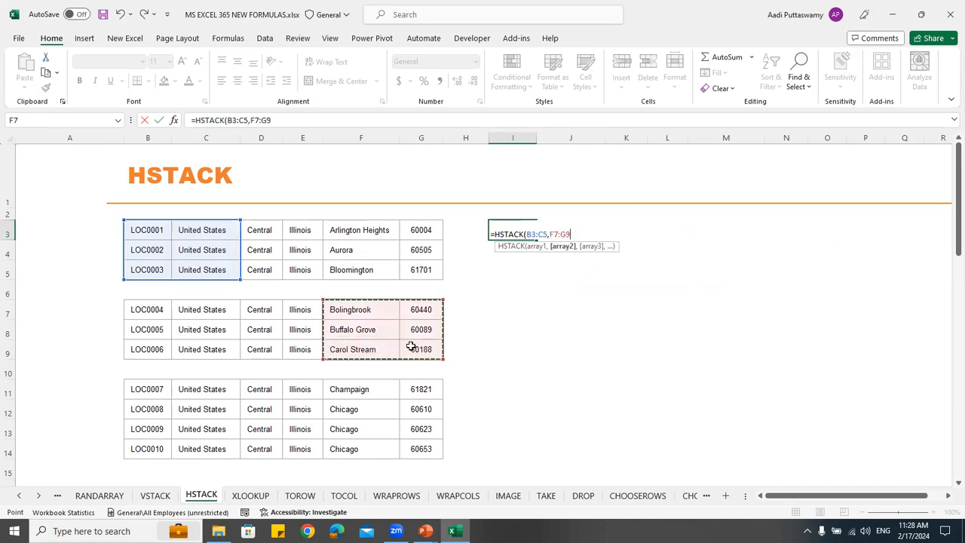
text(,)
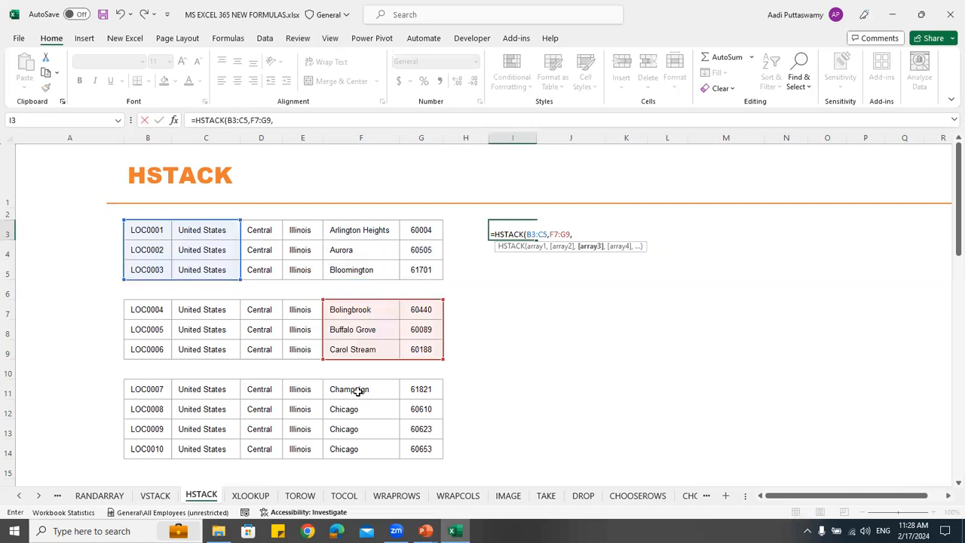
drag(355, 392, 428, 429)
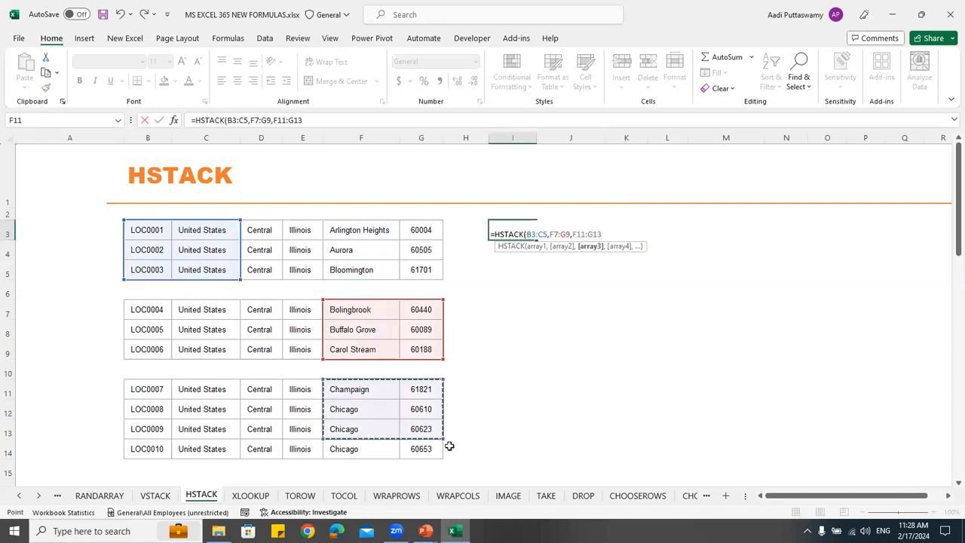
key(Return)
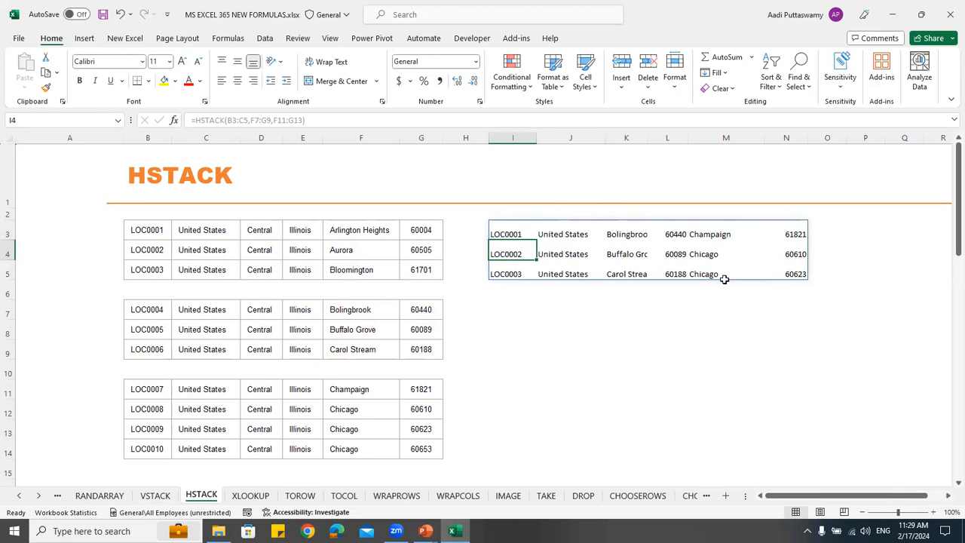
Review the source ranges B3:C5, F7:G9 and F11:G13 used by the HSTACK formula
drag(150, 228, 204, 270)
drag(355, 309, 405, 345)
drag(358, 389, 427, 429)
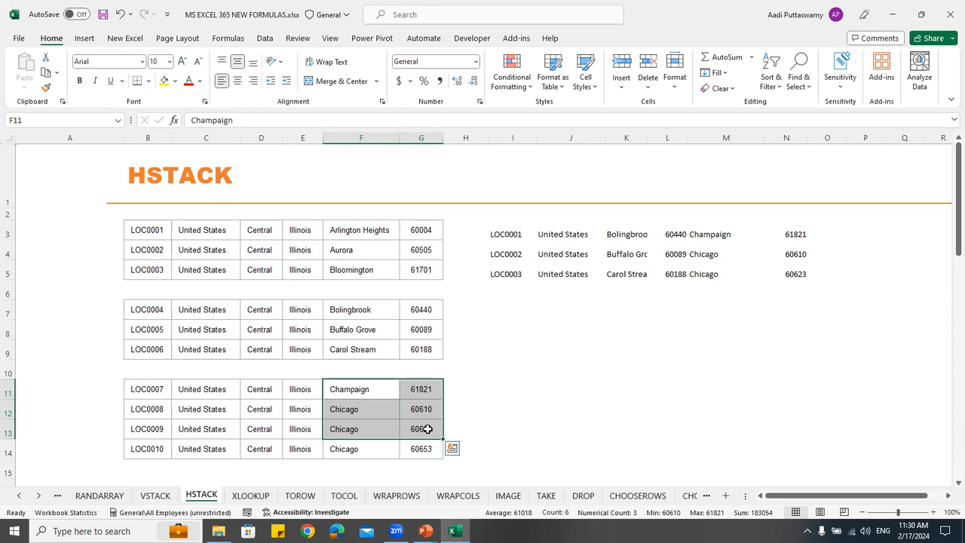
Switch to the XLOOKUP worksheet and inspect the LOC ID and empty Location columns of the transactions table
click(250, 495)
click(435, 259)
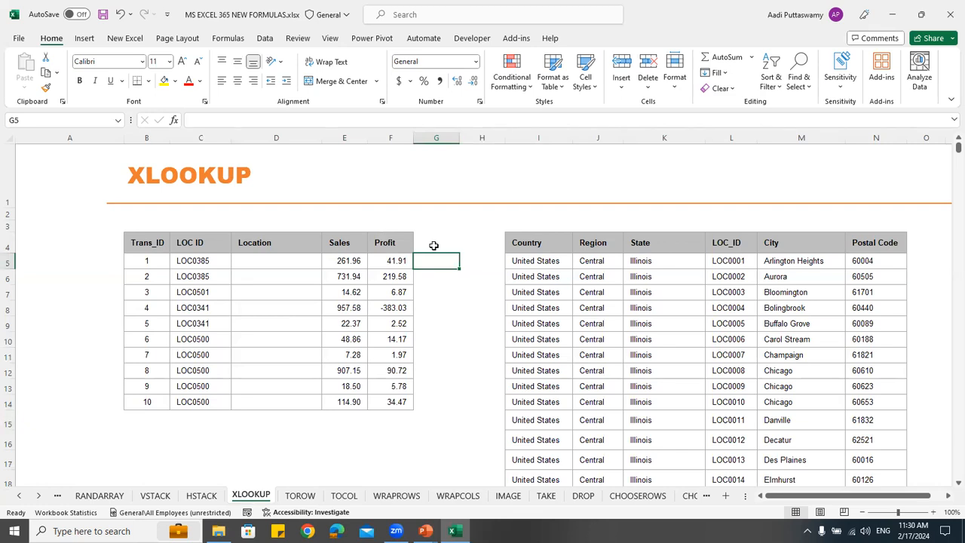
scroll(243, 221, down, 1)
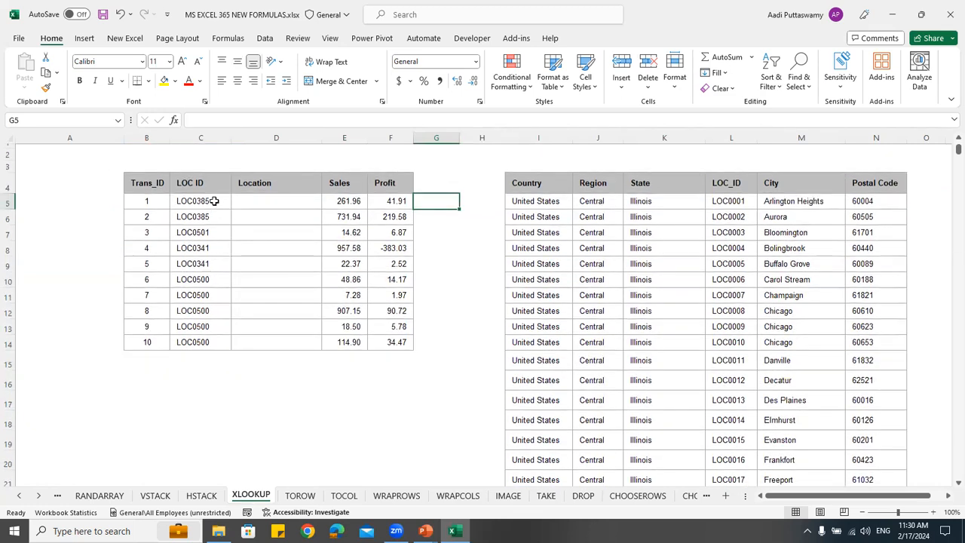
click(203, 201)
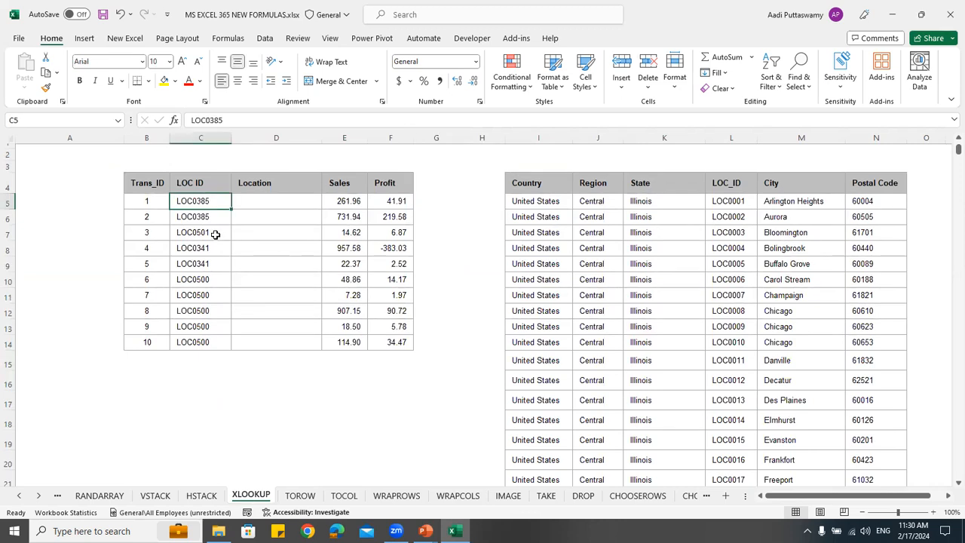
drag(282, 202, 286, 336)
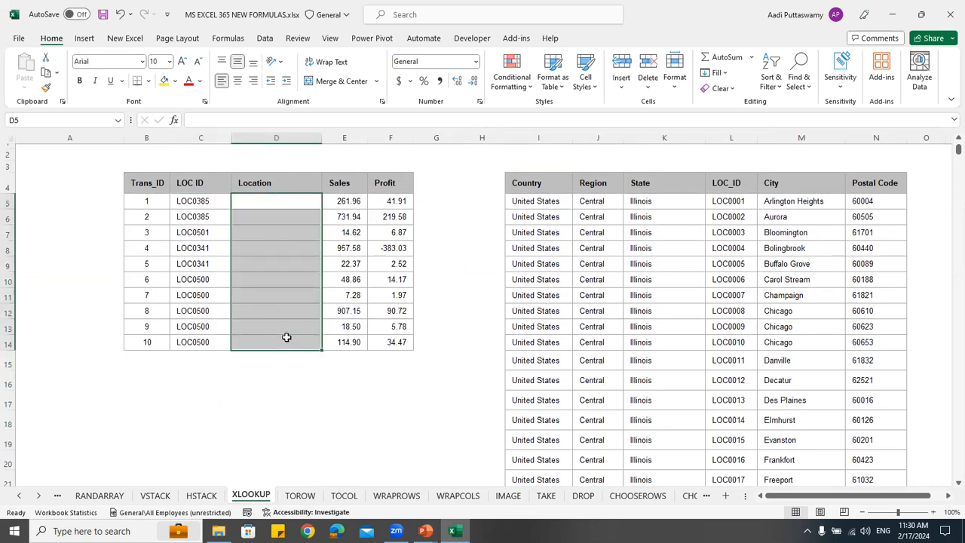
Examine the lookup table's State, LOC_ID, City and Postal Code columns and where State sits relative to LOC_ID
click(739, 204)
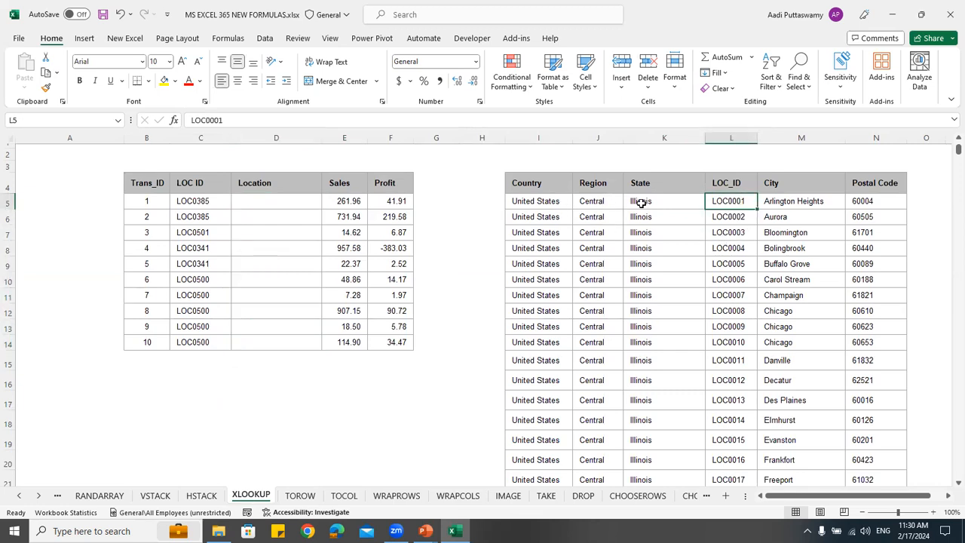
drag(640, 203, 674, 339)
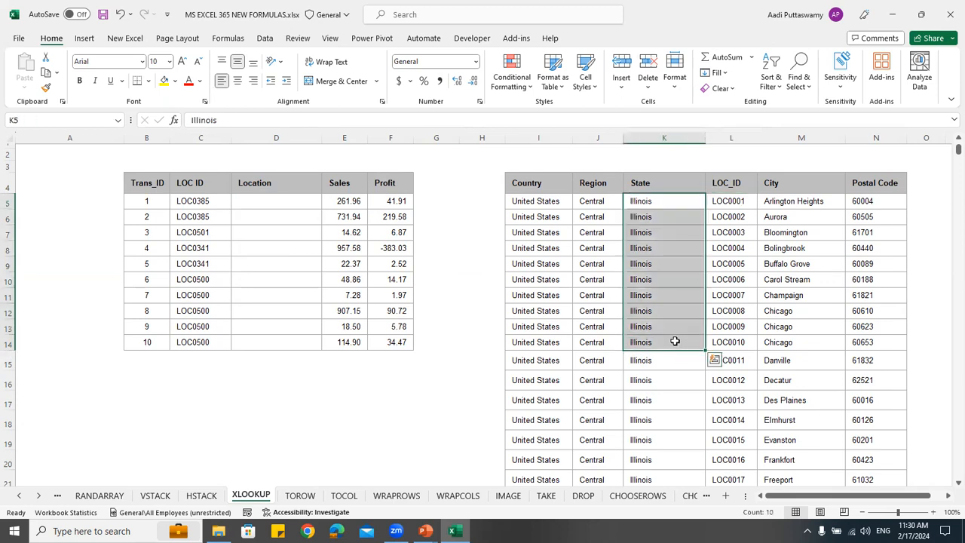
click(731, 202)
drag(728, 189, 874, 443)
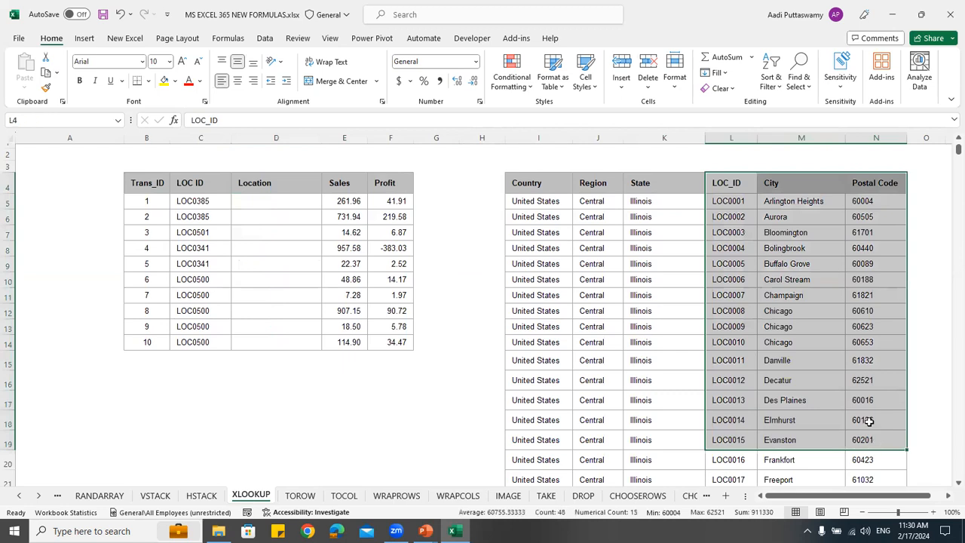
click(786, 203)
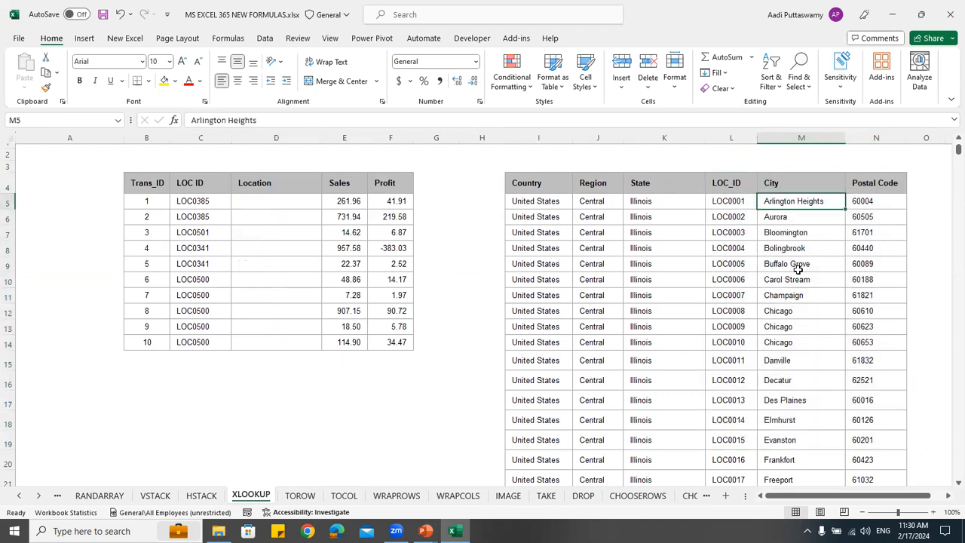
click(655, 199)
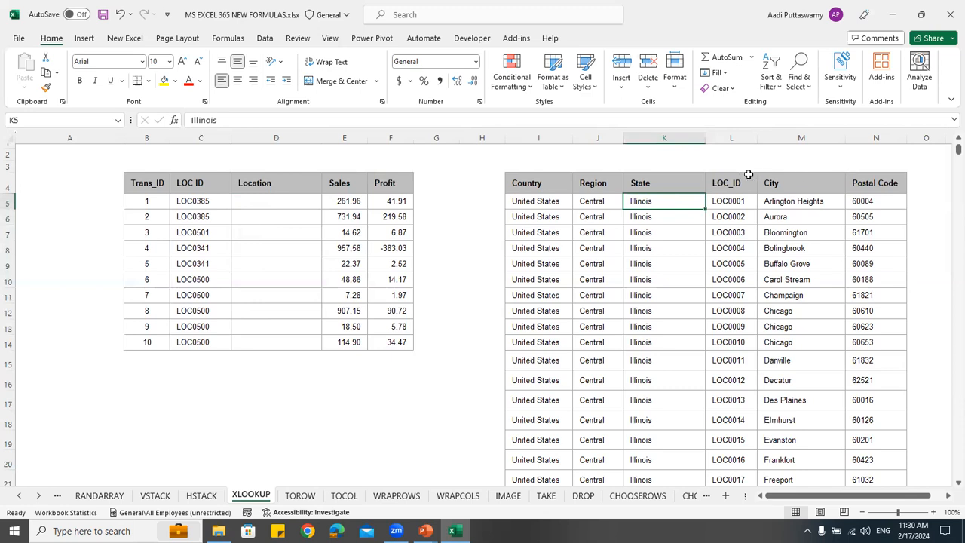
click(726, 141)
drag(486, 245, 495, 384)
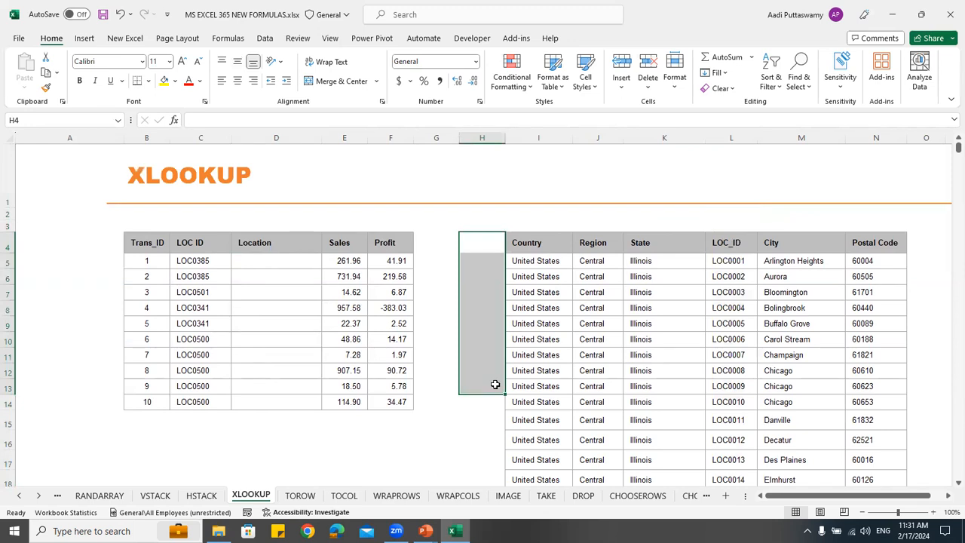
scroll(447, 324, down, 1)
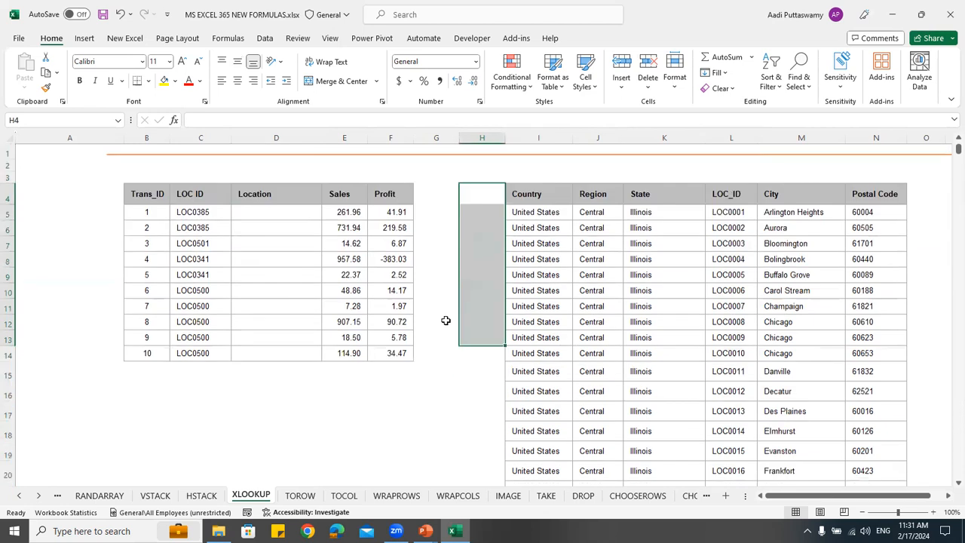
drag(650, 183, 652, 354)
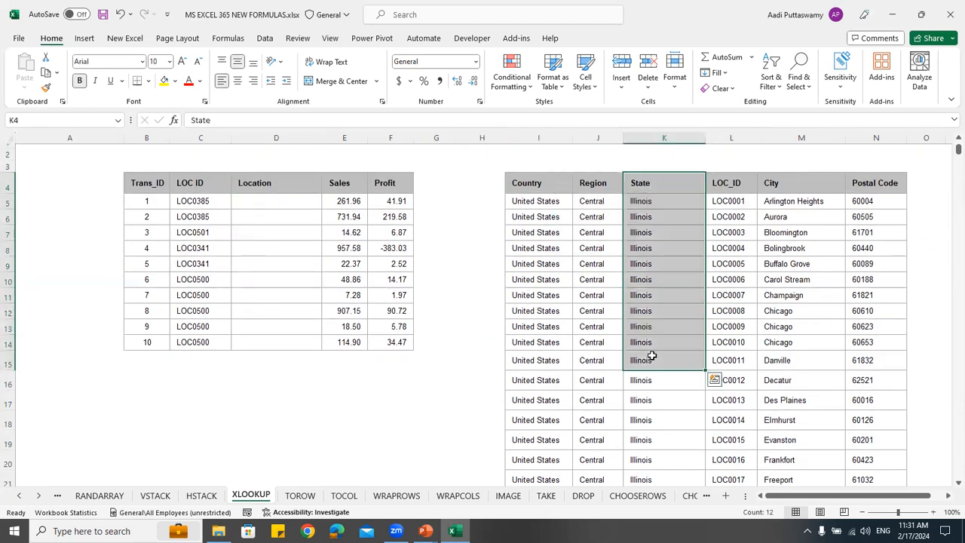
In D5, start an XLOOKUP formula with C5 as the lookup value and the LOC_ID range $L$5:$L$640 as the lookup array
click(264, 200)
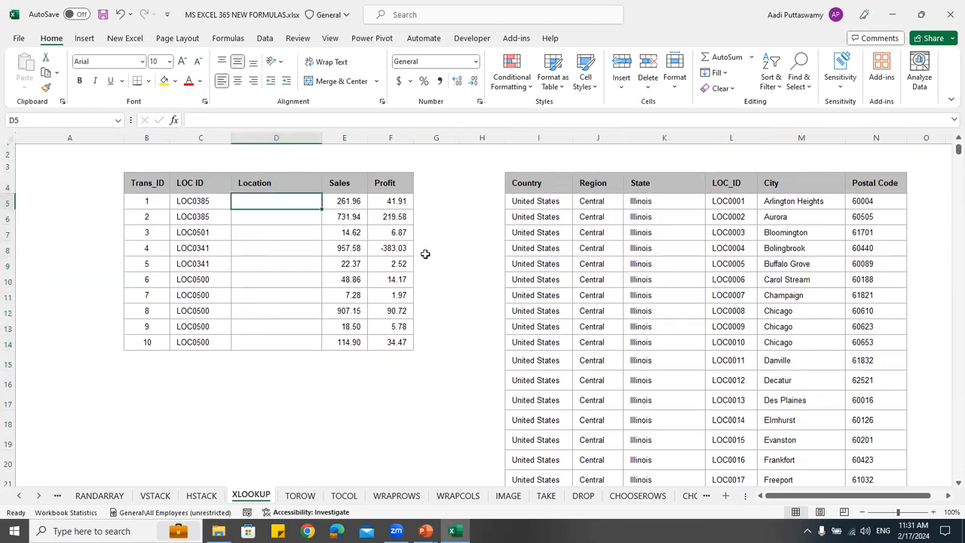
text(=xl)
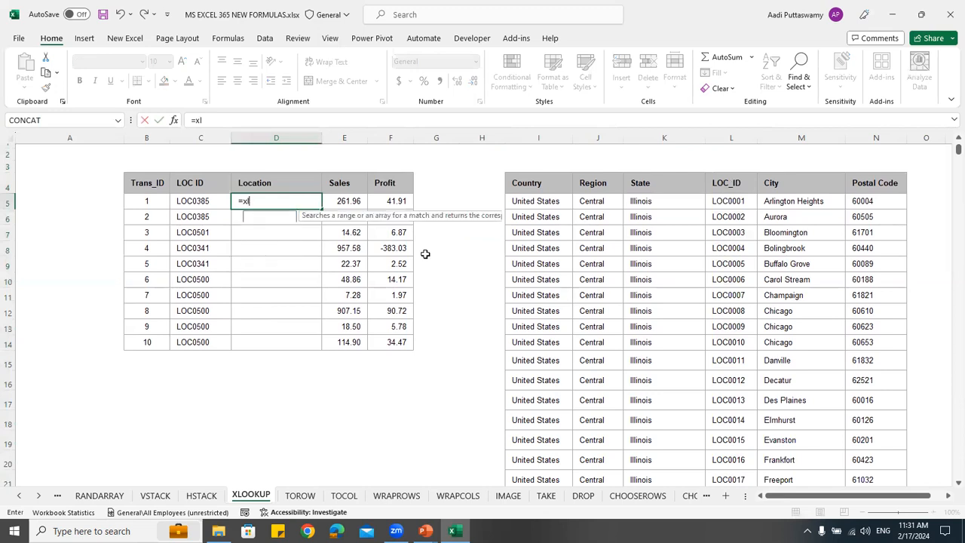
text(ookup)
key(Tab)
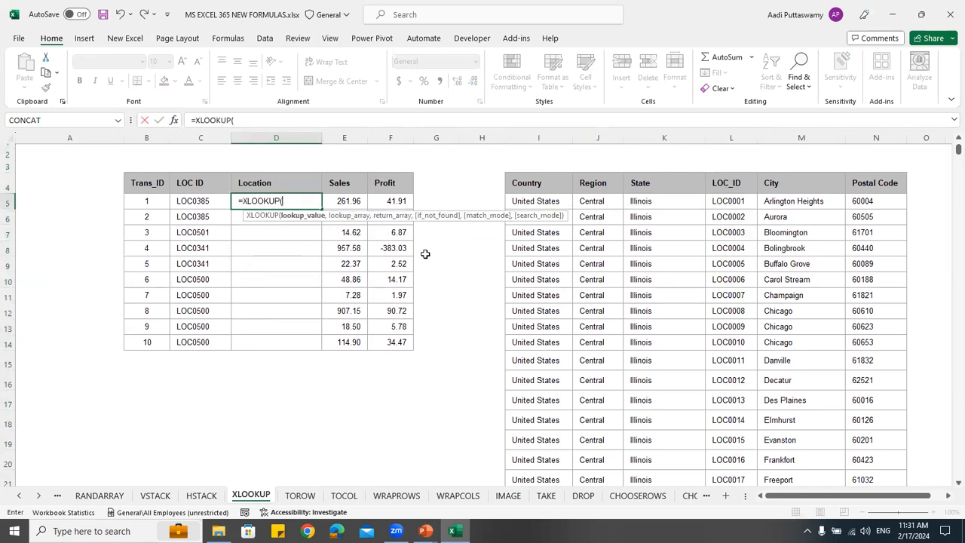
key(Left)
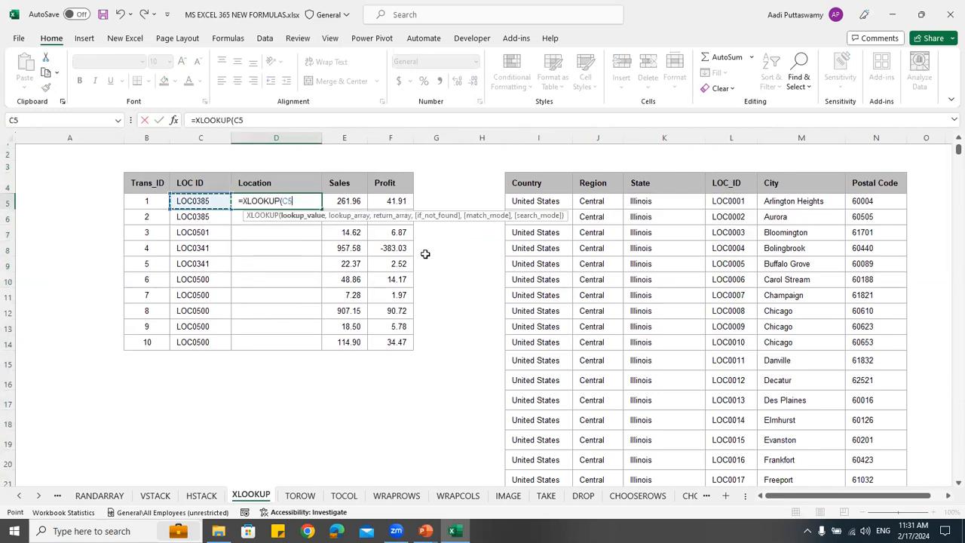
text(,)
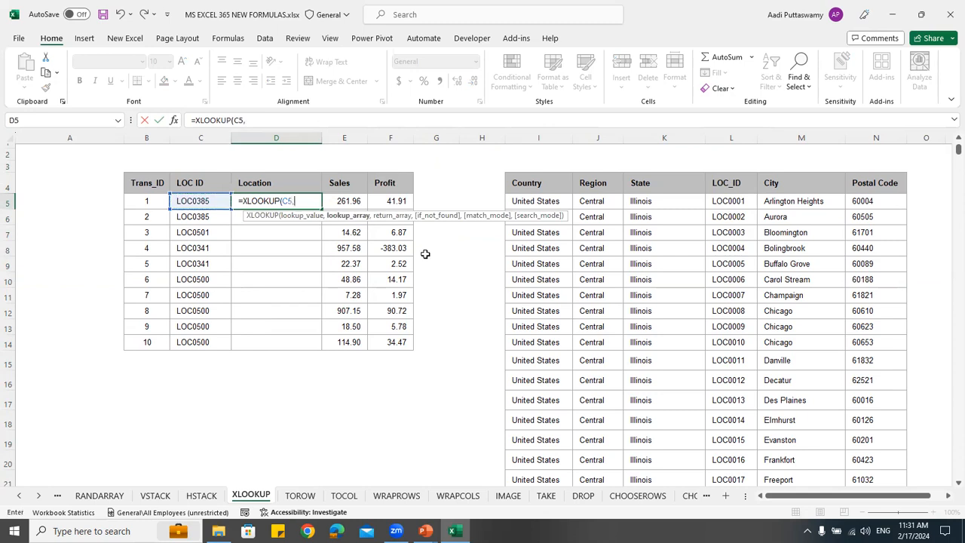
click(730, 201)
key(ctrl+shift+Down)
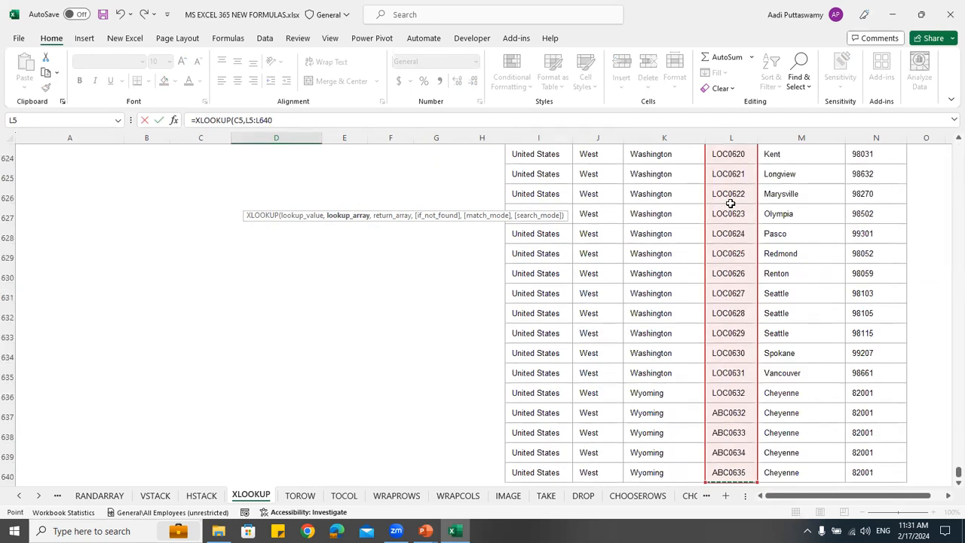
key(F4)
text(,)
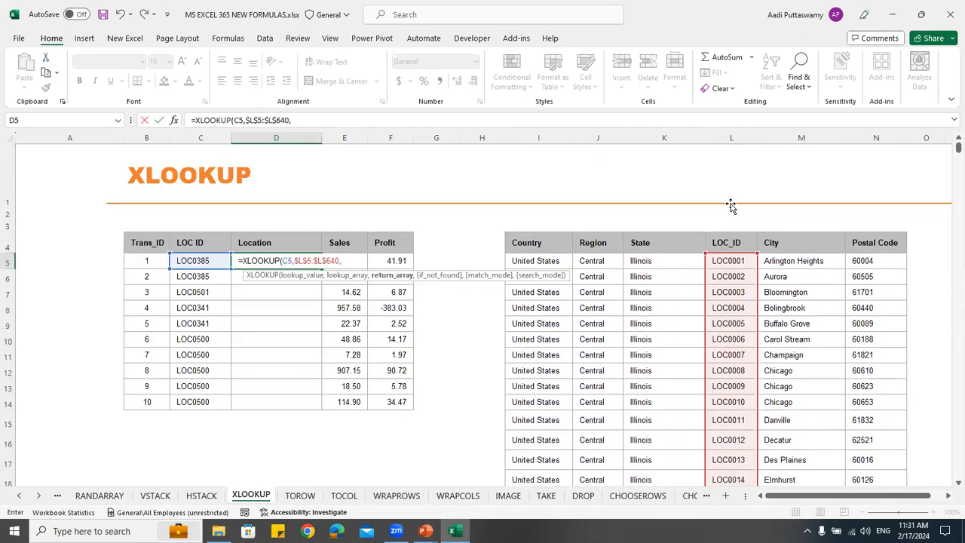
Complete the XLOOKUP with the State range $K$5:$K$640 as return array and fill the formula down through D14
click(652, 265)
key(ctrl+shift+Down)
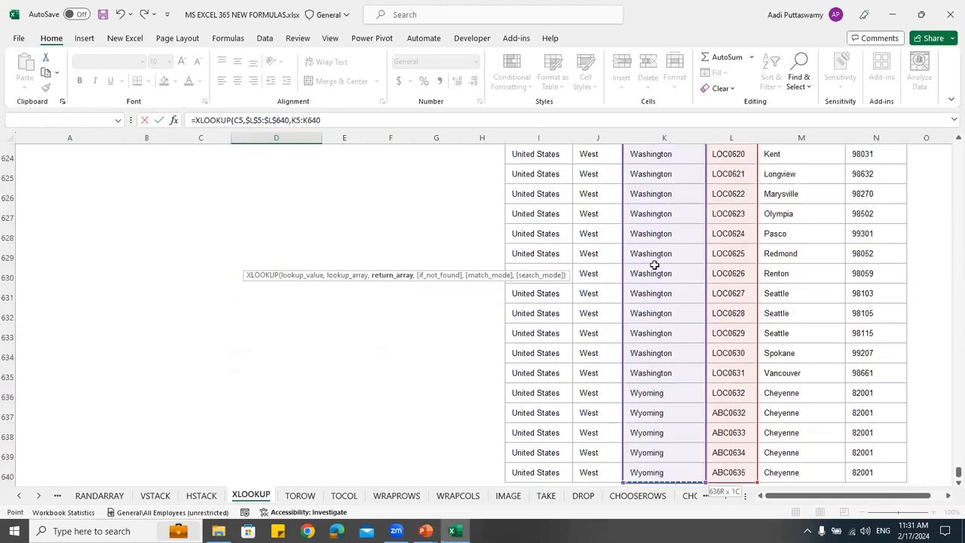
key(F4)
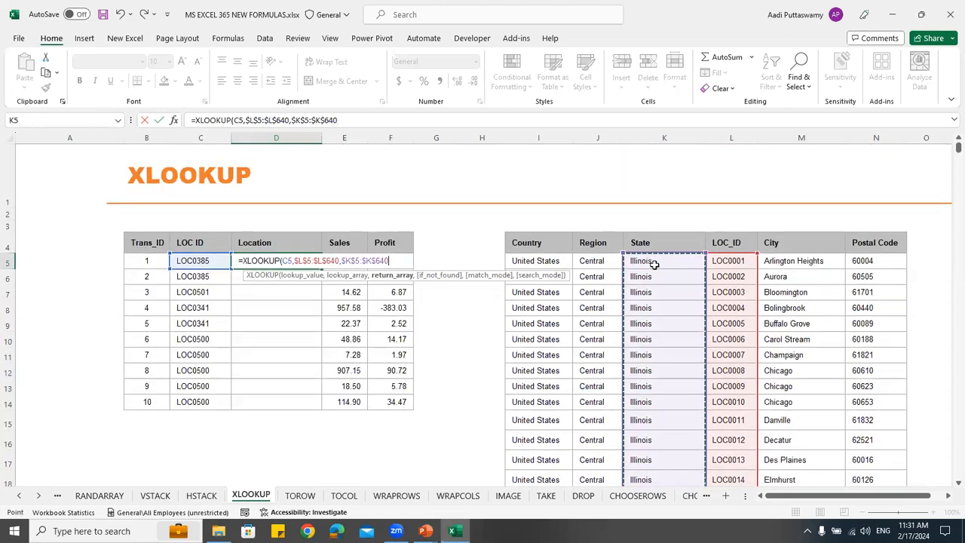
key(Return)
click(302, 259)
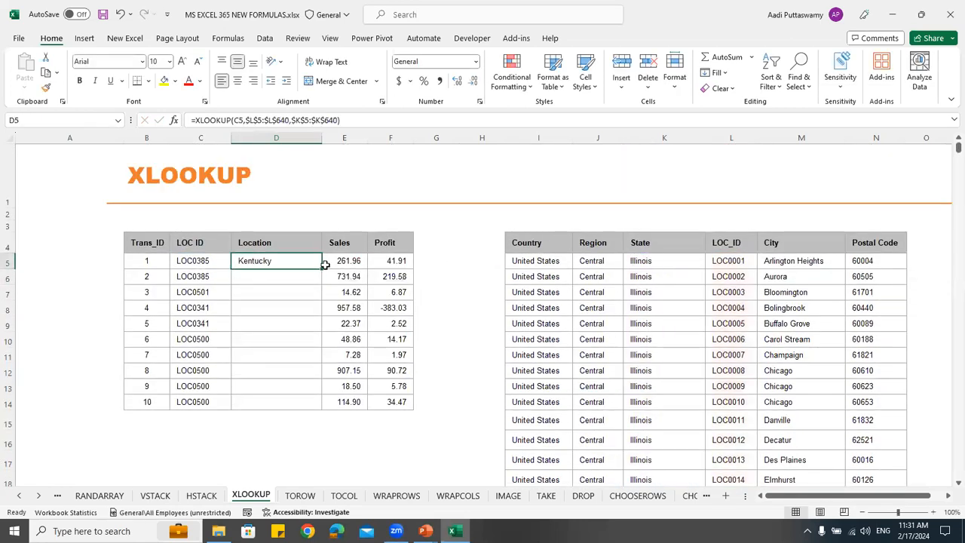
drag(322, 268, 327, 407)
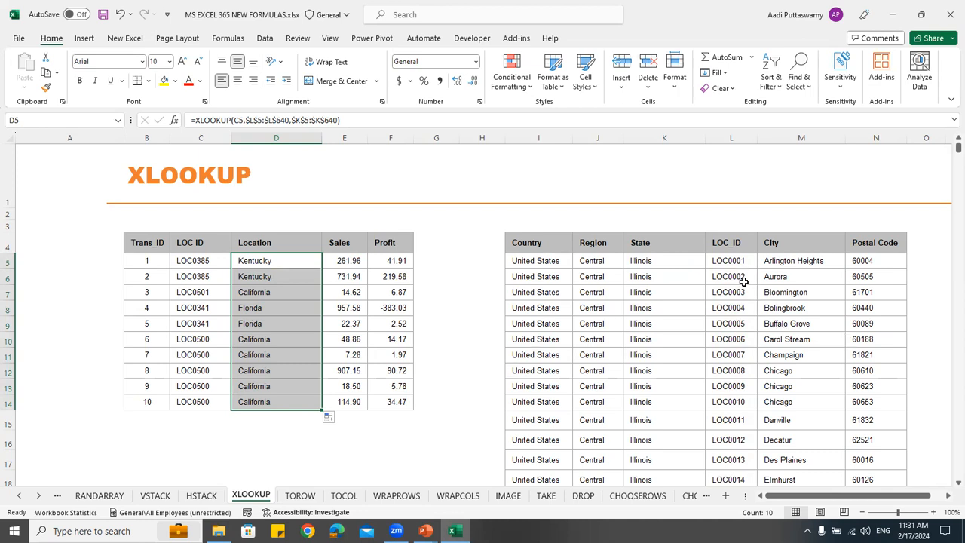
click(650, 264)
drag(650, 311, 652, 371)
click(653, 373)
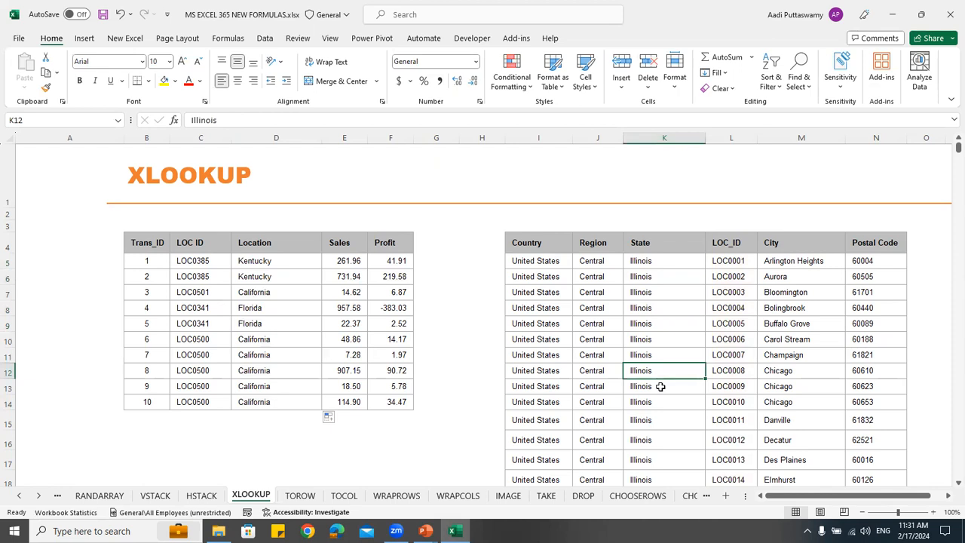
Switch to the TOROW worksheet and inspect the letter grid in B4:D6
click(36, 495)
click(36, 495)
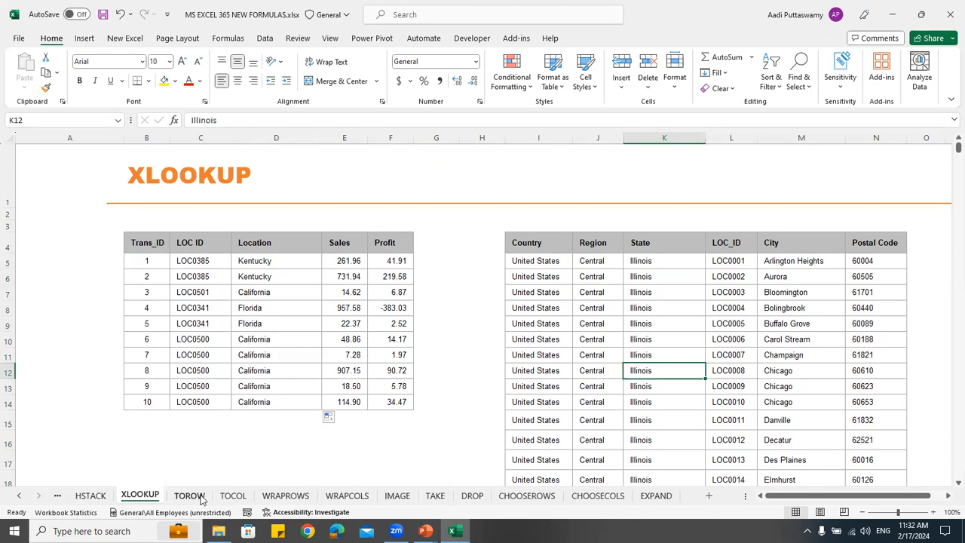
click(200, 500)
click(233, 496)
click(198, 497)
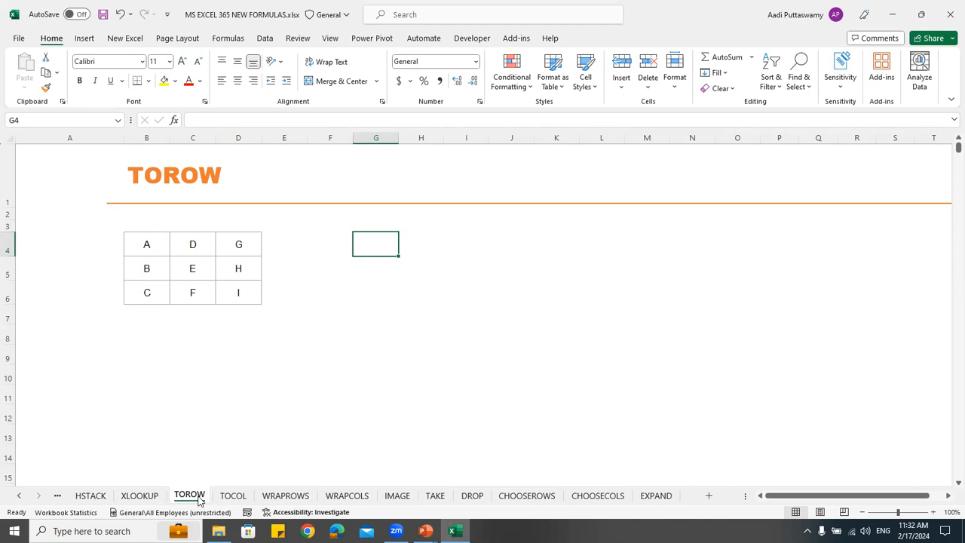
drag(157, 244, 234, 291)
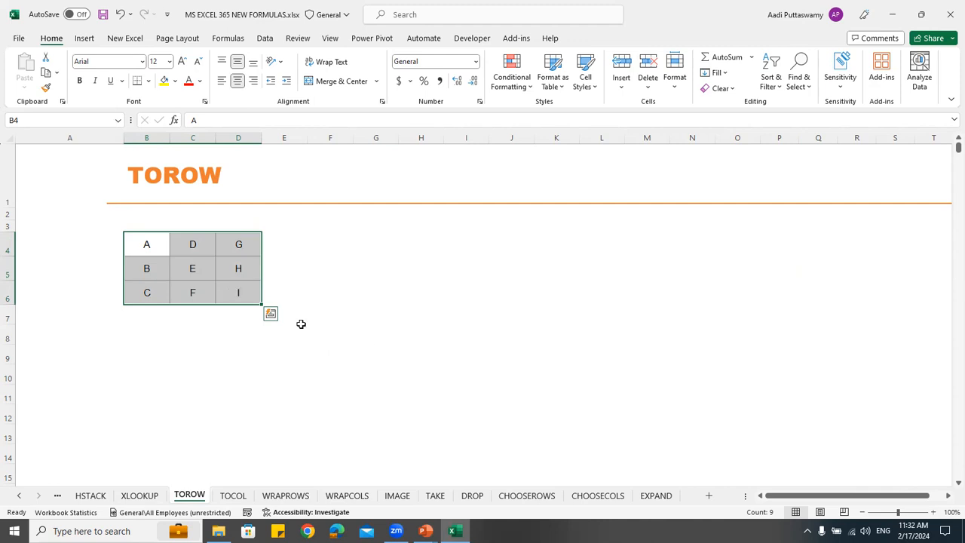
Flatten the letter grid into one row from G4 with =TOROW(B4:D6,0,FALSE), keeping all values and scanning by row
click(368, 240)
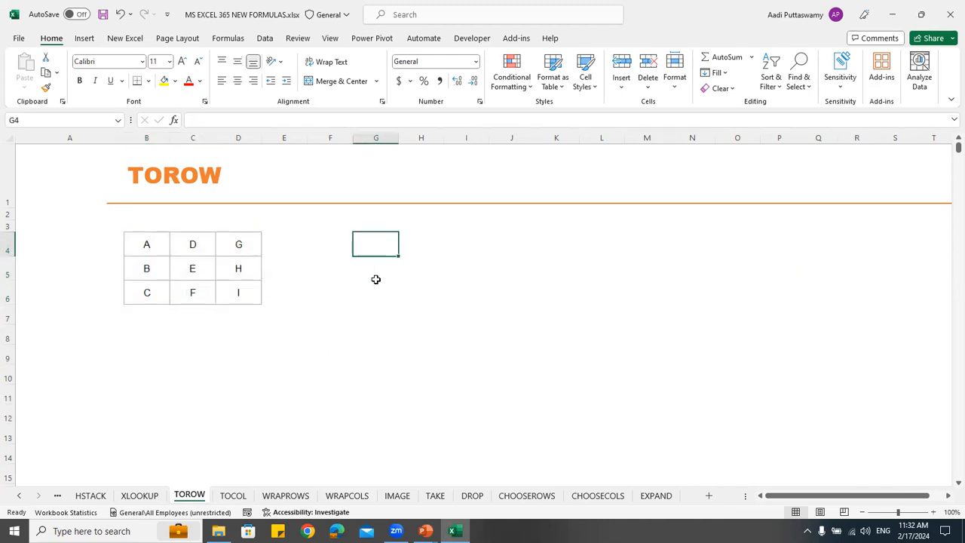
text(=torow)
key(Tab)
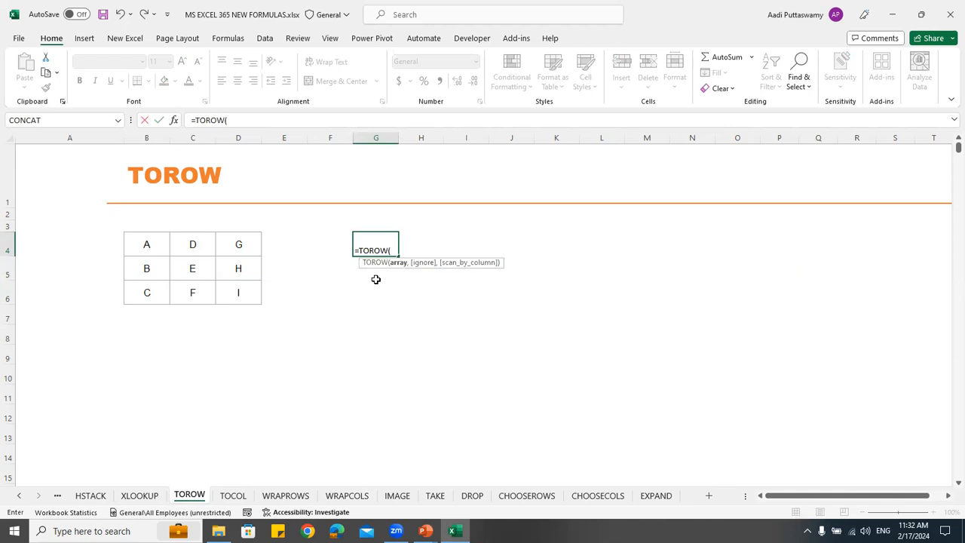
drag(153, 244, 231, 293)
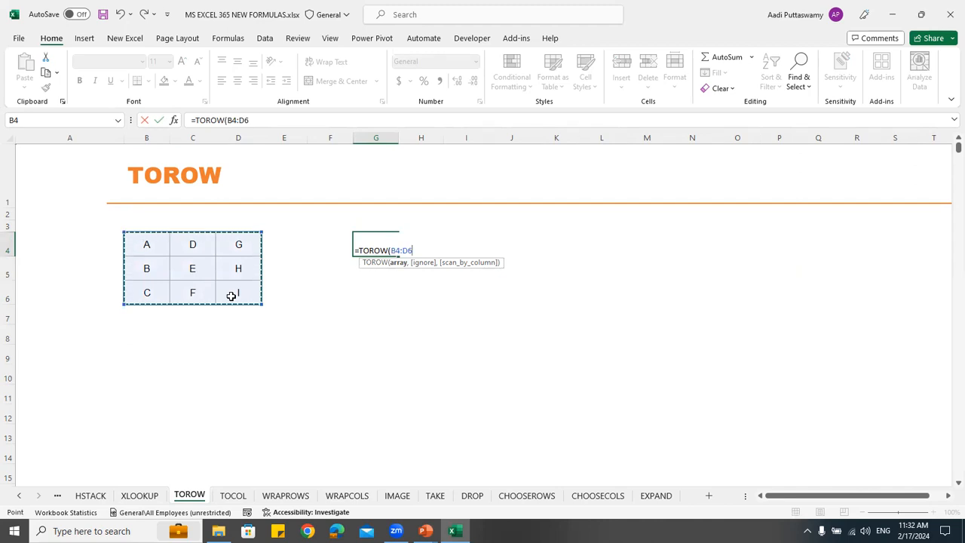
text(,)
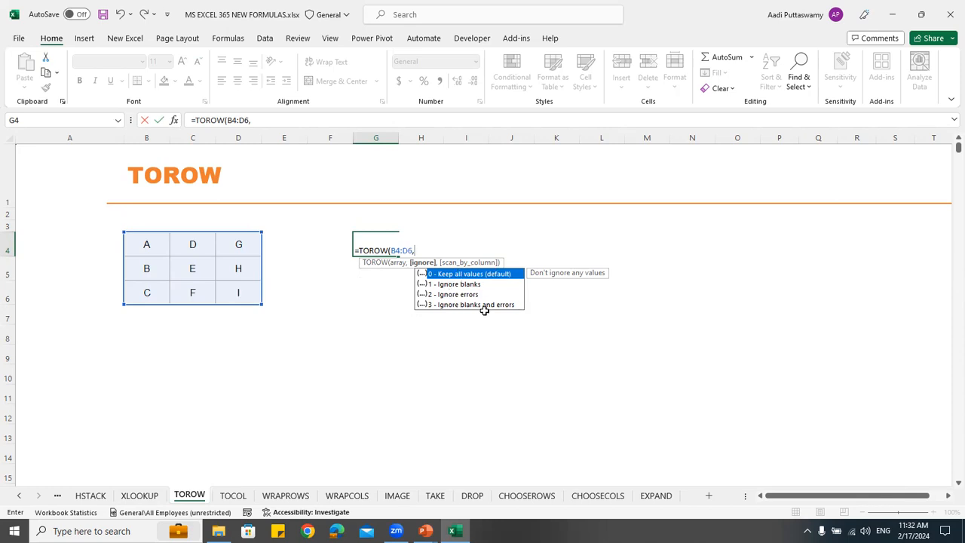
double_click(456, 274)
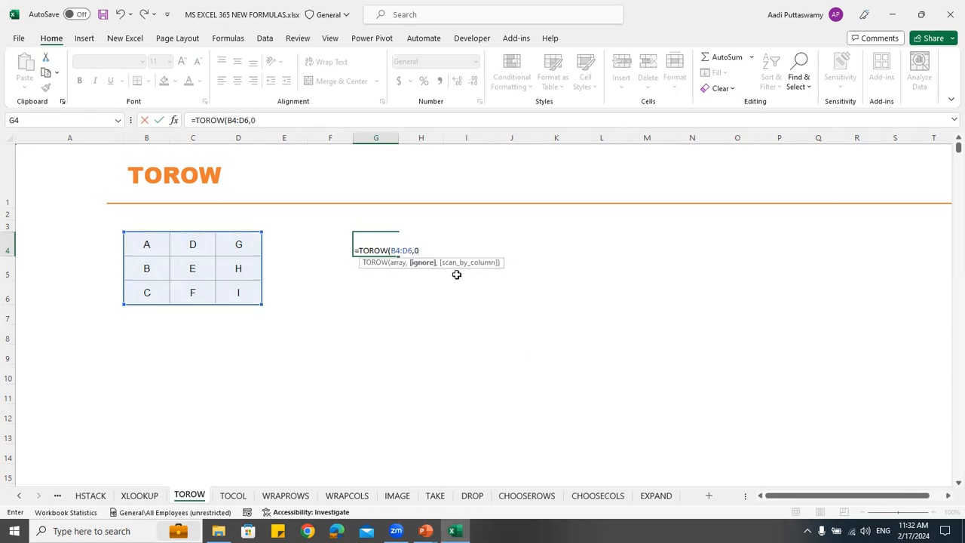
text(,)
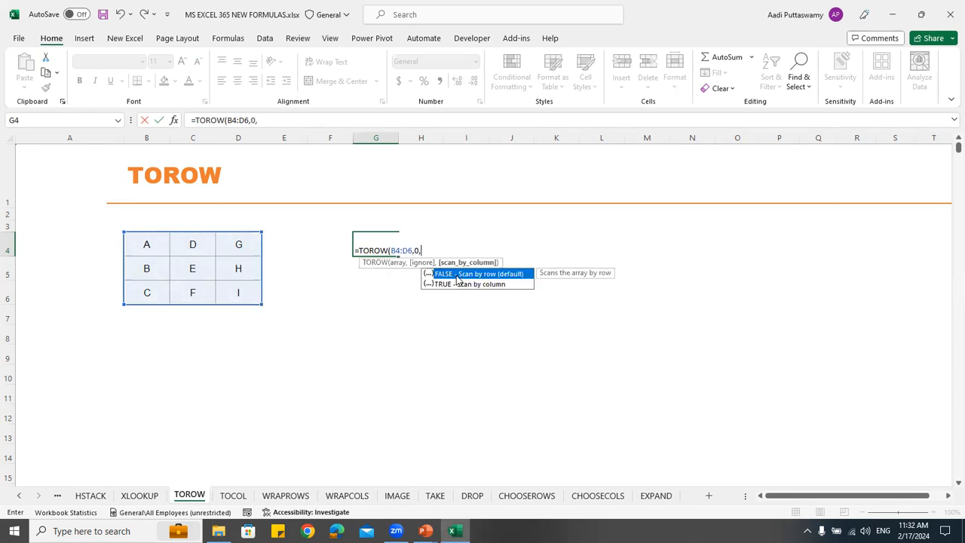
double_click(457, 274)
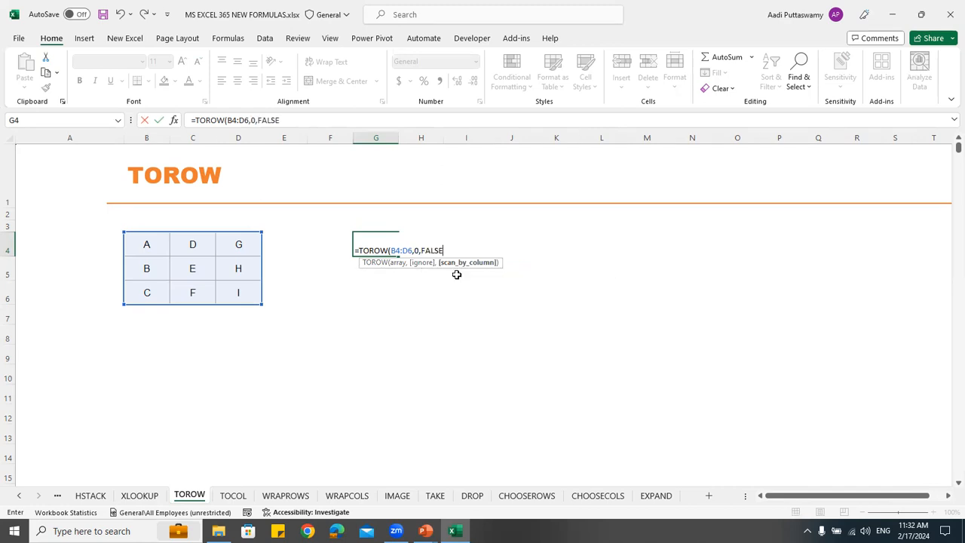
key(Return)
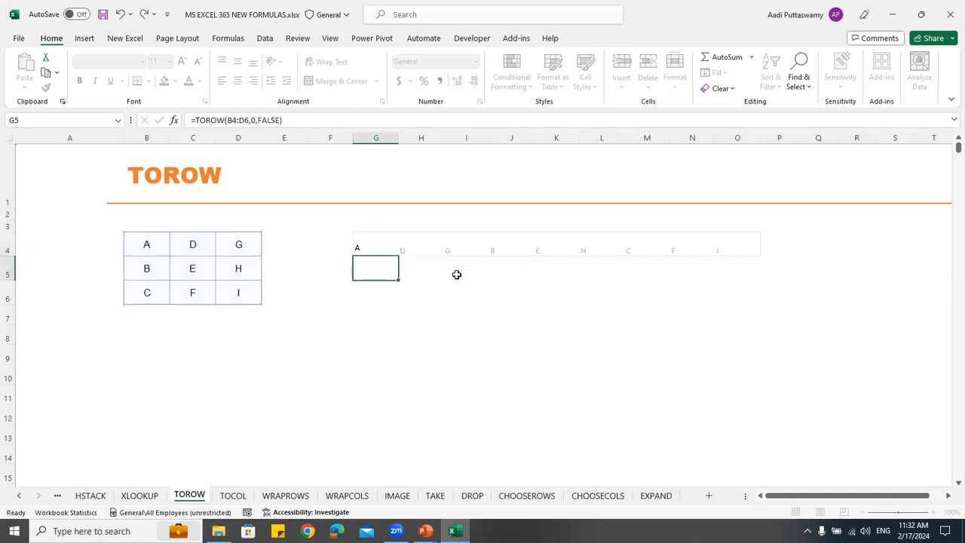
Trace the source grid's first row to compare its order with the TOROW output
click(154, 252)
click(206, 246)
click(273, 250)
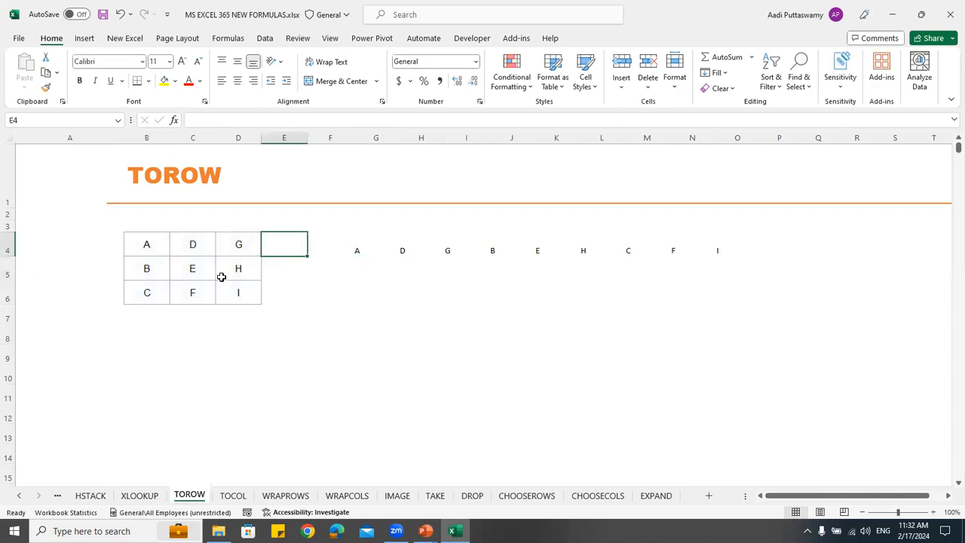
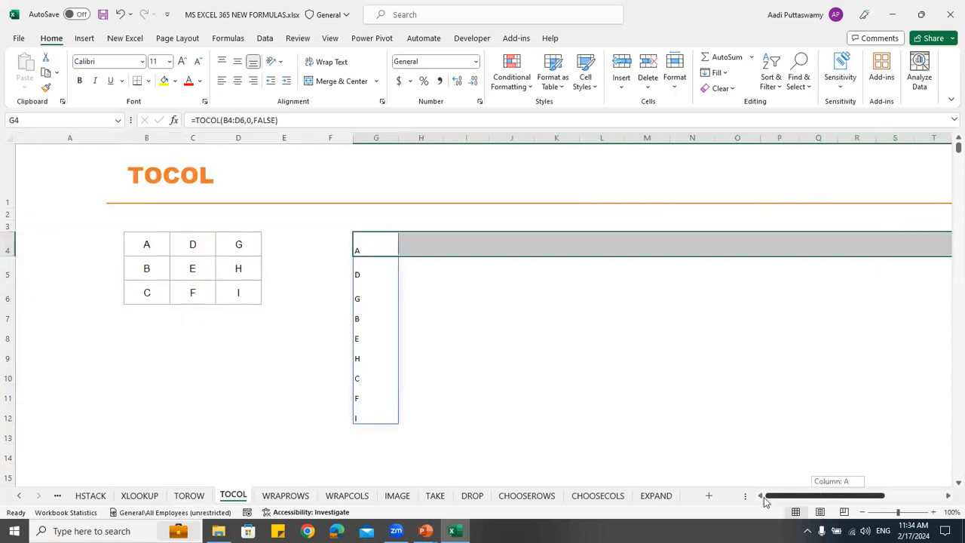
Change the scan argument of the TOCOL formula in G4 to TRUE so the grid B4:D6 is read by column
click(425, 340)
drag(377, 251, 389, 408)
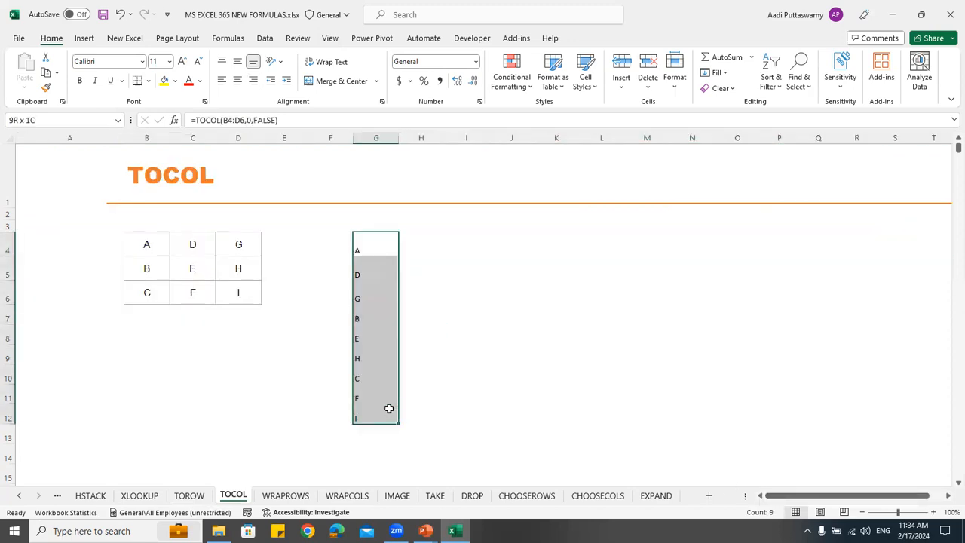
double_click(370, 250)
drag(441, 250, 416, 250)
key(BackSpace)
text(TRUE)
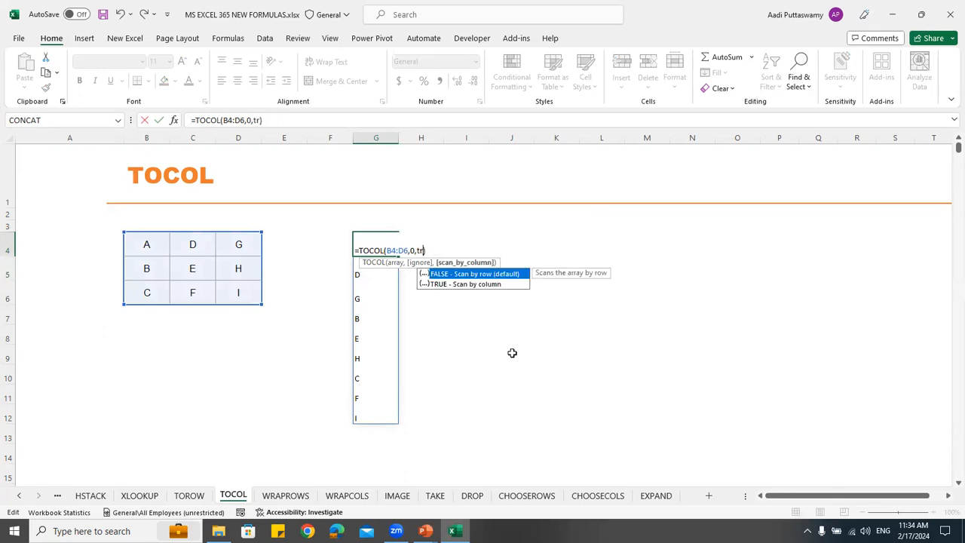
key(Return)
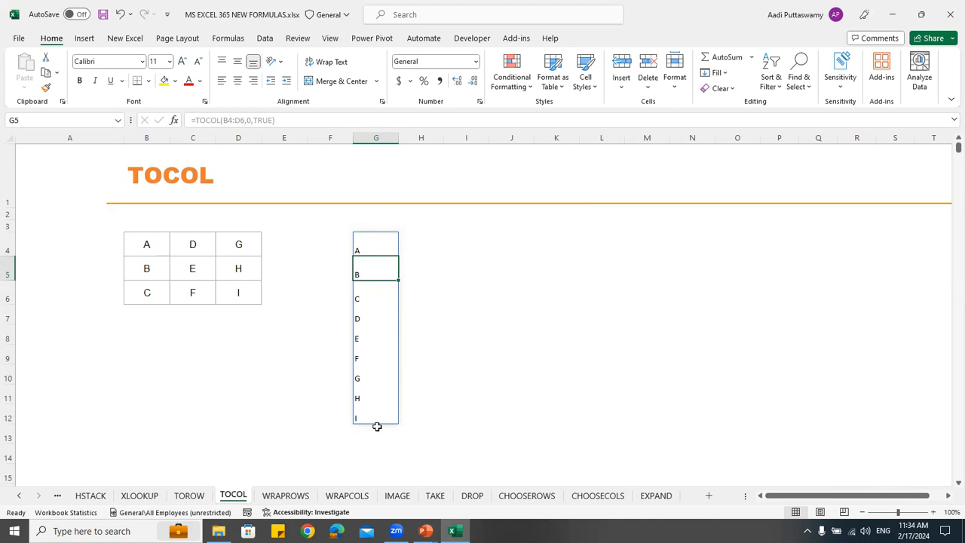
Switch to the WRAPROWS worksheet and select the empty cell E3
click(294, 495)
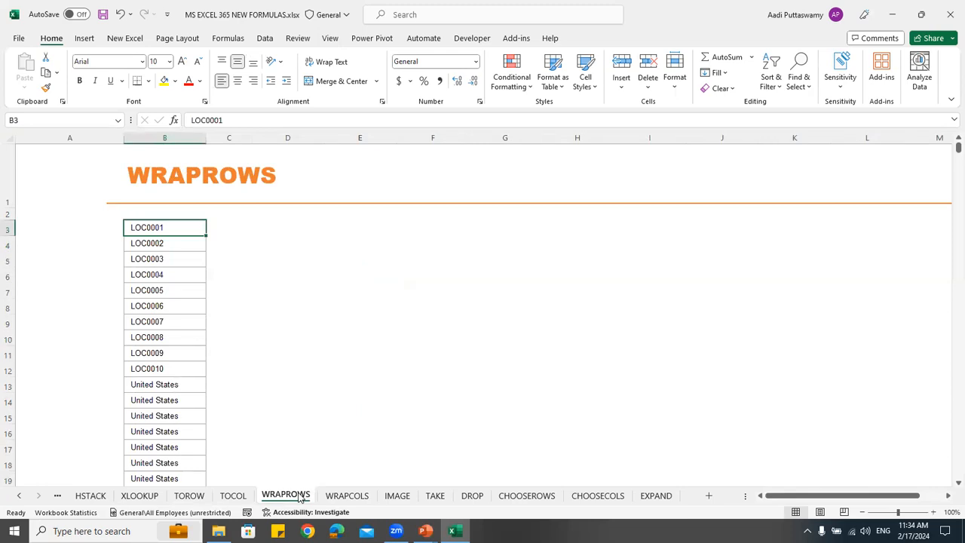
click(386, 232)
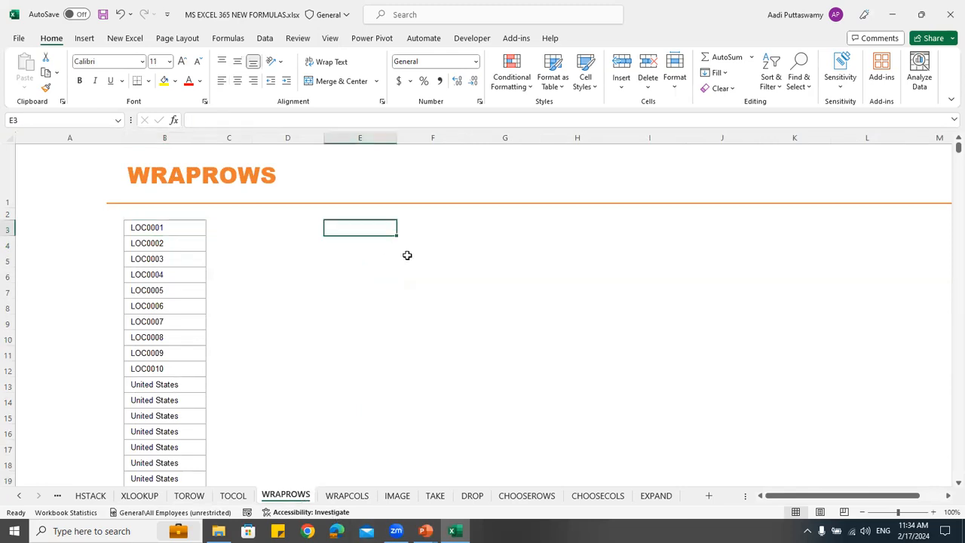
Enter a long line of filler text in E3 and apply Wrap Text to the cell
text(alasjd;fl ajsdklfj as;ld fj;lasdj f;lasjd ;flajs)
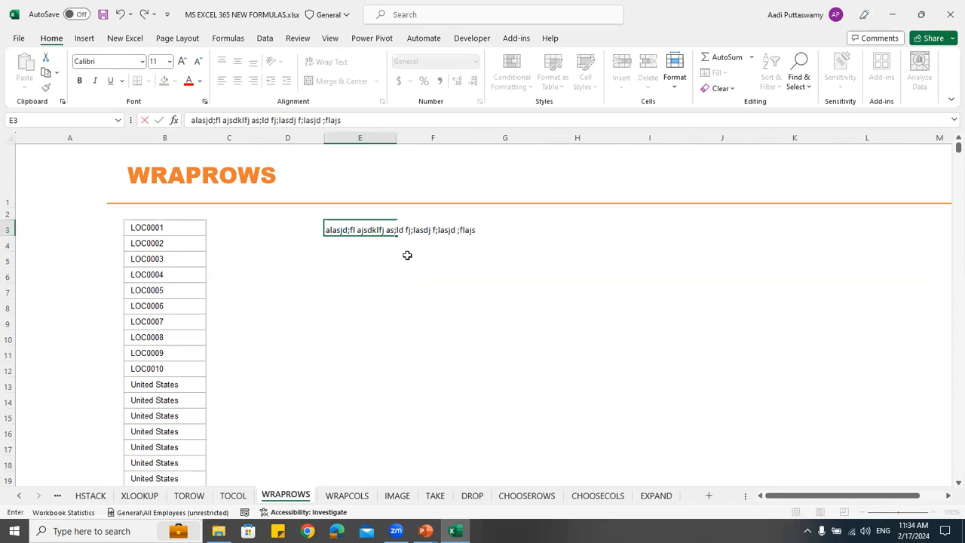
text(d;lf jas;ldfj as;lkdfj ;lsakdjf ;lasjd ;flasdfasdf)
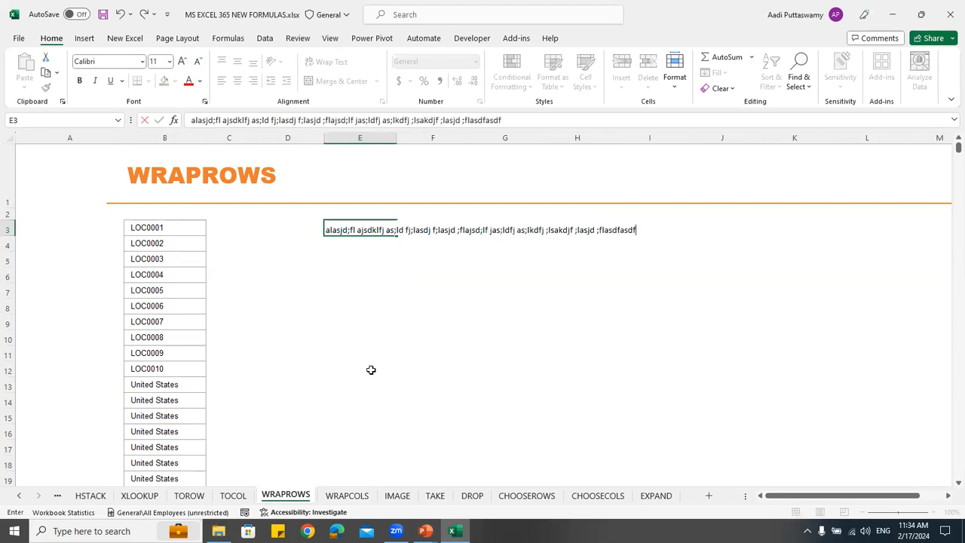
click(371, 369)
click(356, 230)
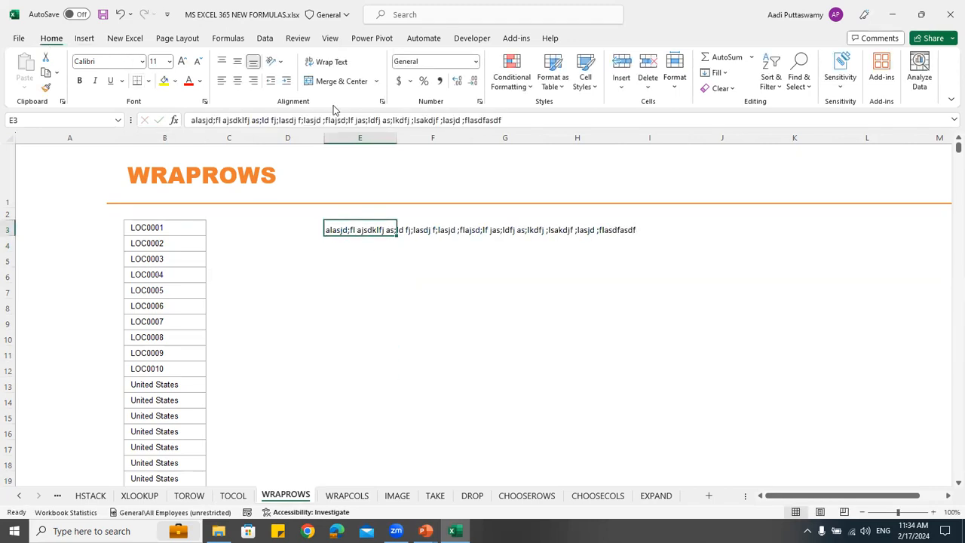
click(330, 64)
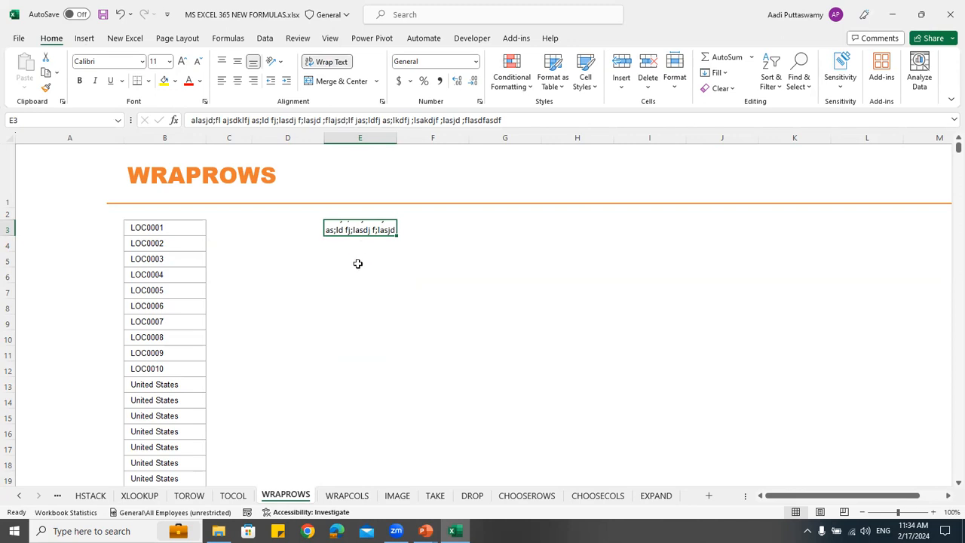
Undo the text wrapping in E3 and clear the filler text from the cell
key(ctrl+z)
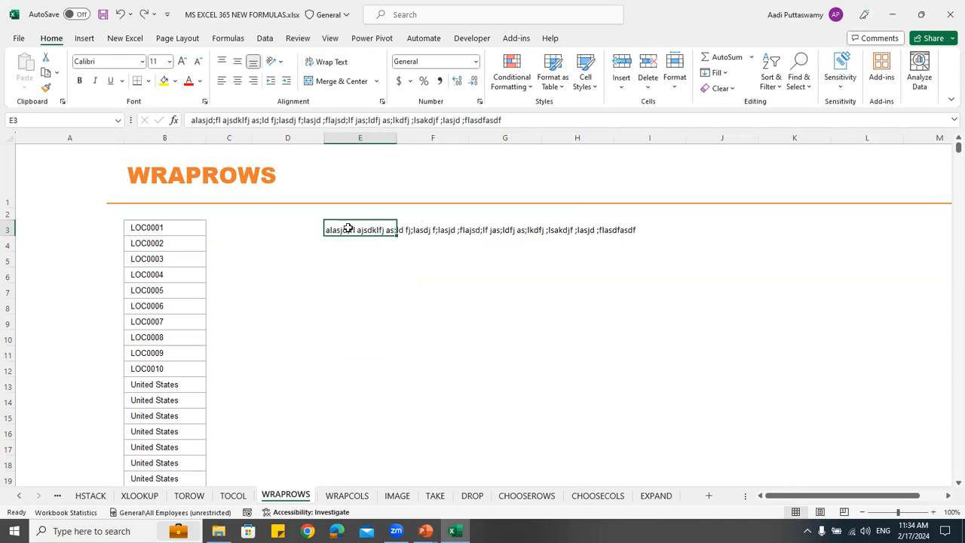
drag(347, 228, 739, 225)
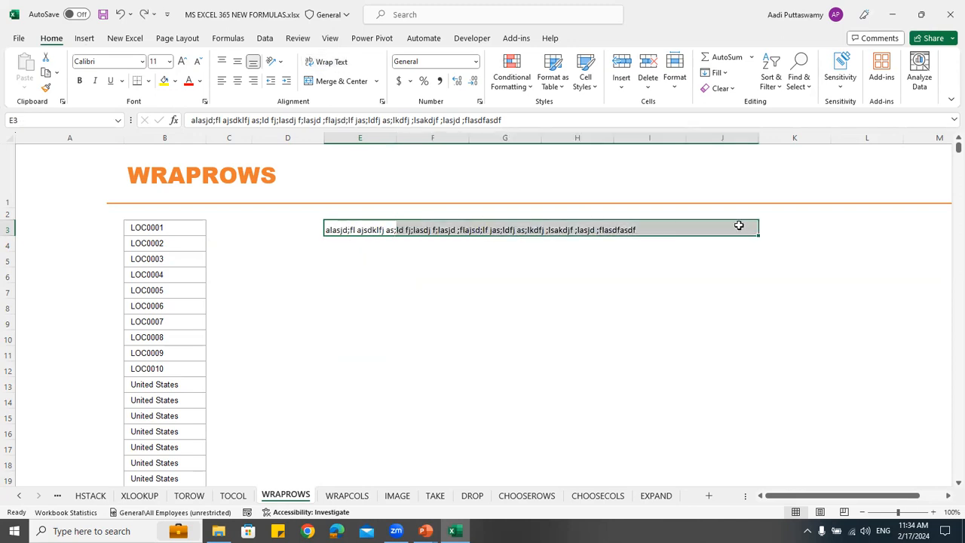
click(502, 251)
Examine the single-column source list in column B, from the LOC codes through the country entries
drag(186, 226, 184, 419)
scroll(184, 418, down, 9)
scroll(183, 418, up, 9)
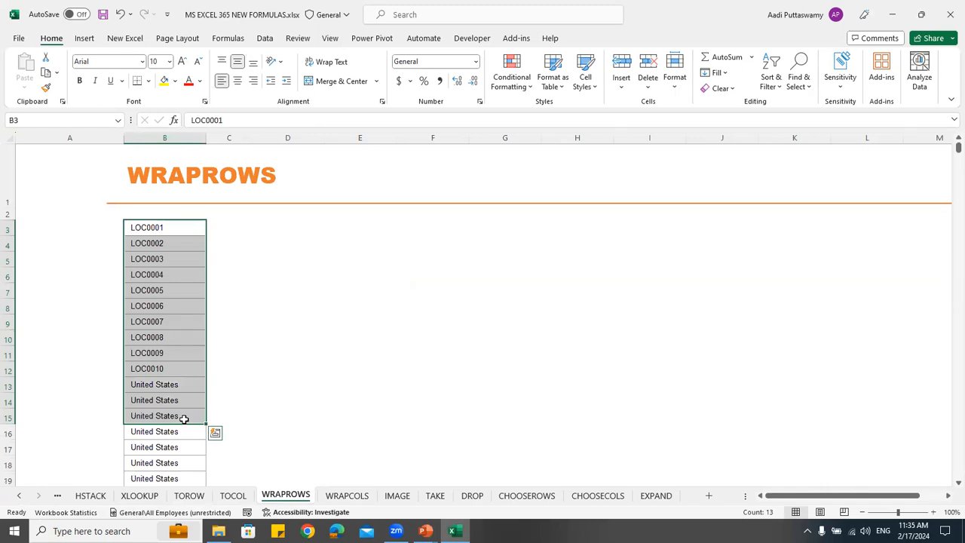
drag(162, 229, 163, 368)
drag(287, 228, 297, 339)
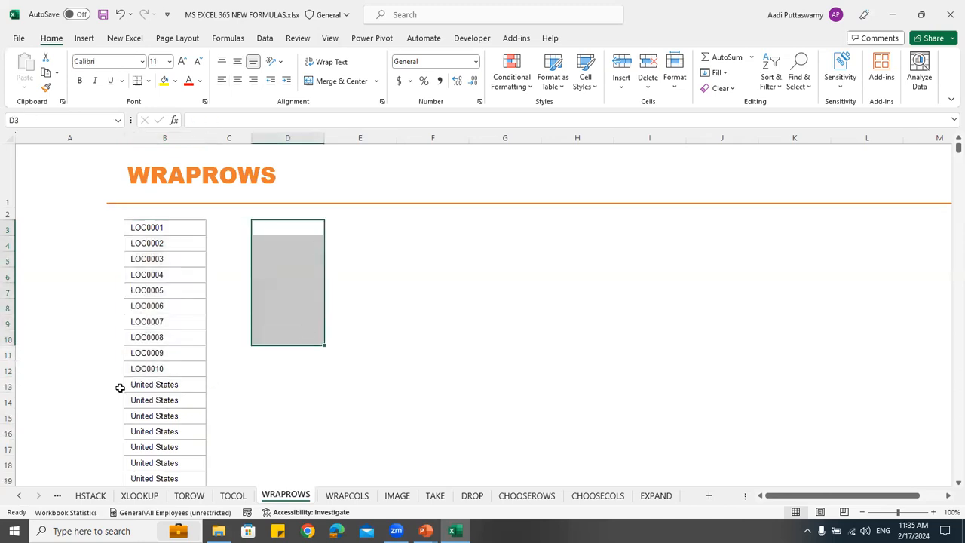
drag(153, 385, 170, 472)
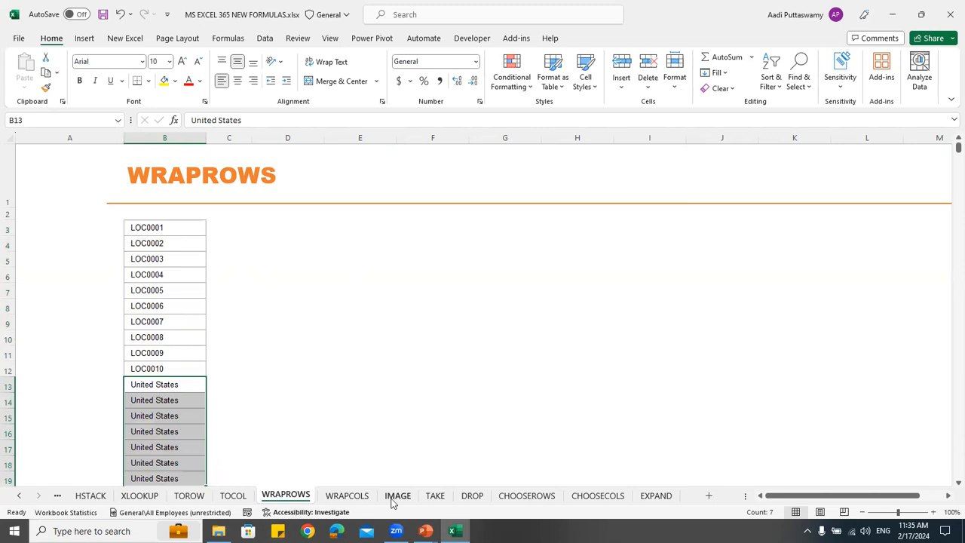
Start a WRAPROWS formula in E3 with the list B3:B62 as the vector
click(345, 222)
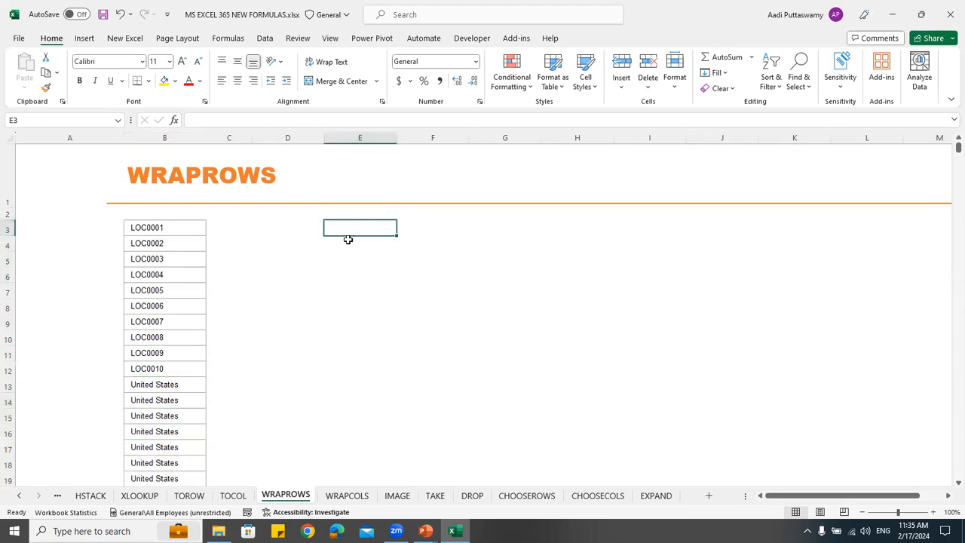
text(=wrao)
key(BackSpace)
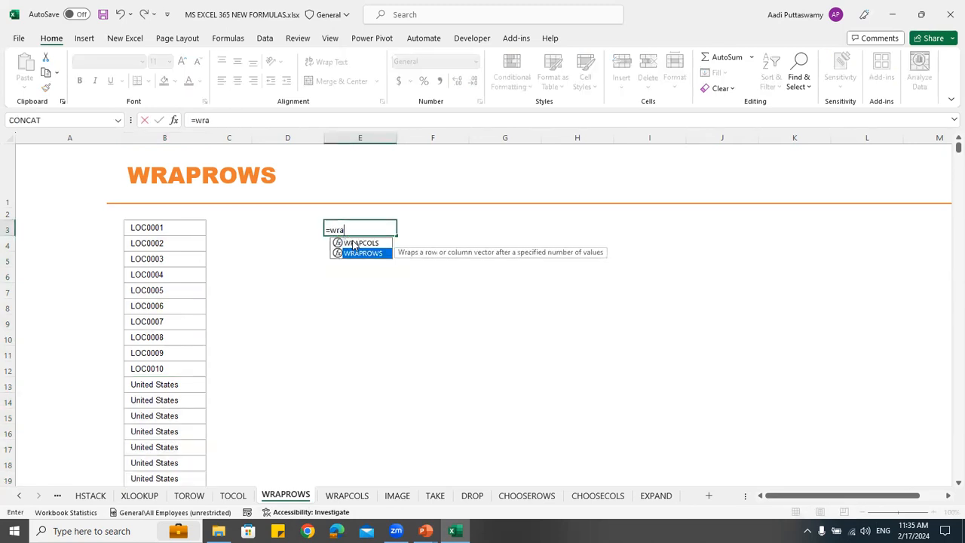
key(Tab)
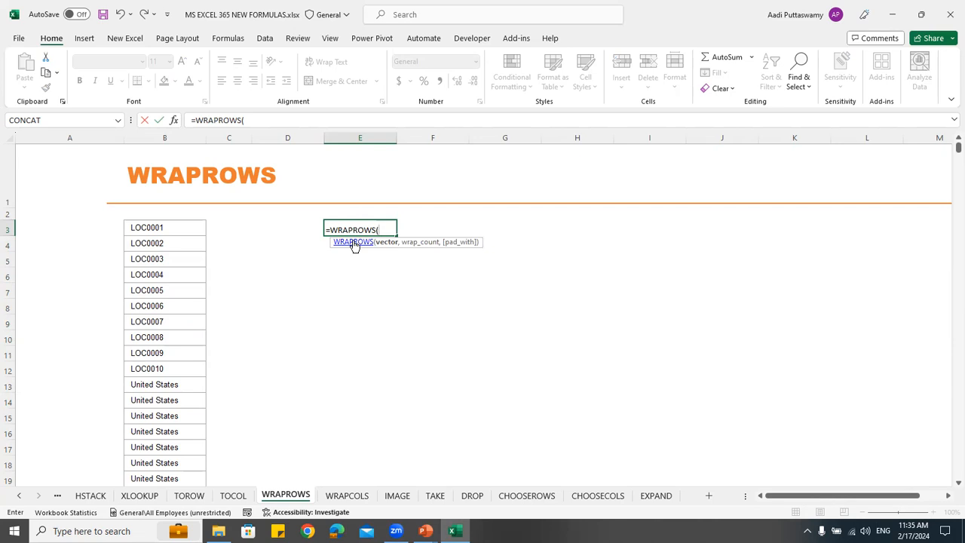
click(198, 228)
key(ctrl+shift+Down)
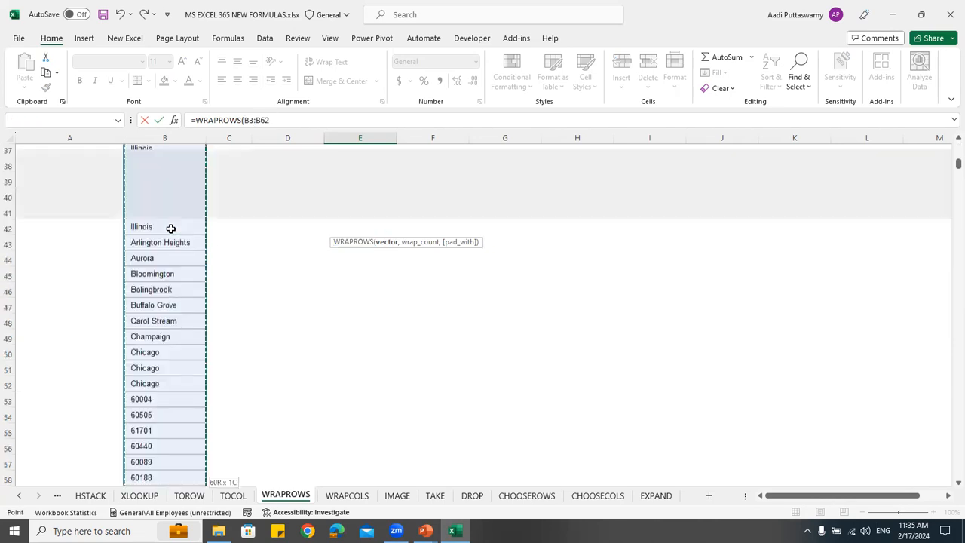
text(,)
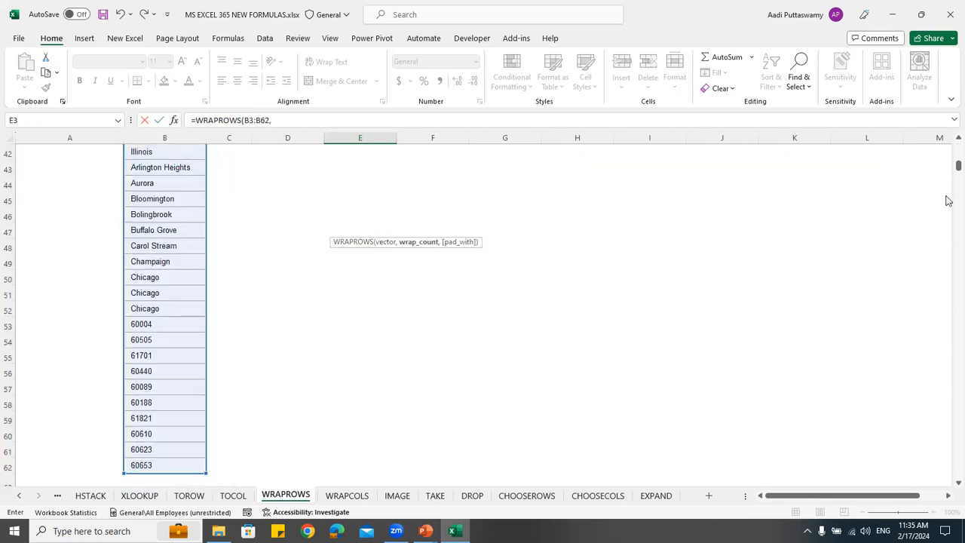
drag(958, 166, 956, 150)
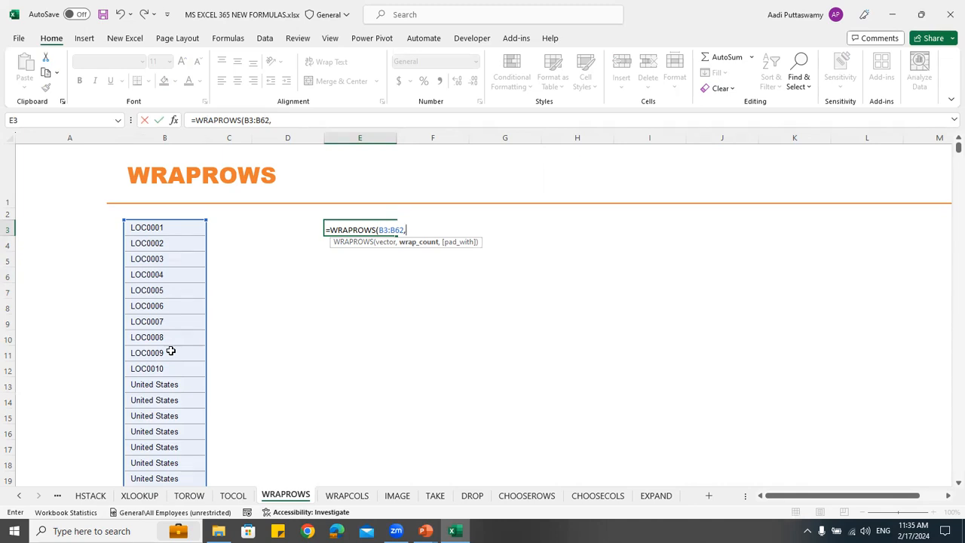
Set the wrap count to 10 without a padding value and enter the formula as =WRAPROWS(B3:B62,10)
text(10,)
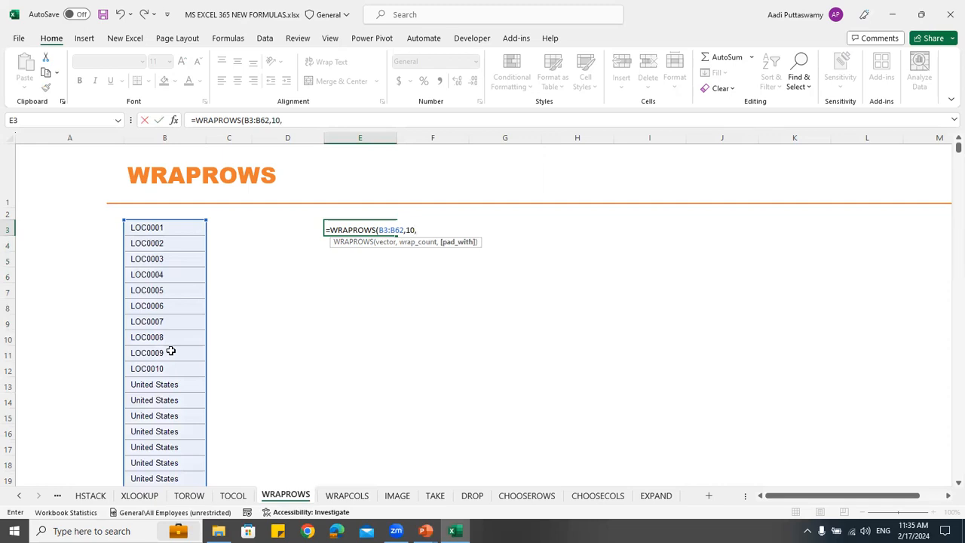
key(BackSpace)
key(Return)
Compare the wrapped output range E3:N8 with the source list in column B
drag(368, 230, 889, 311)
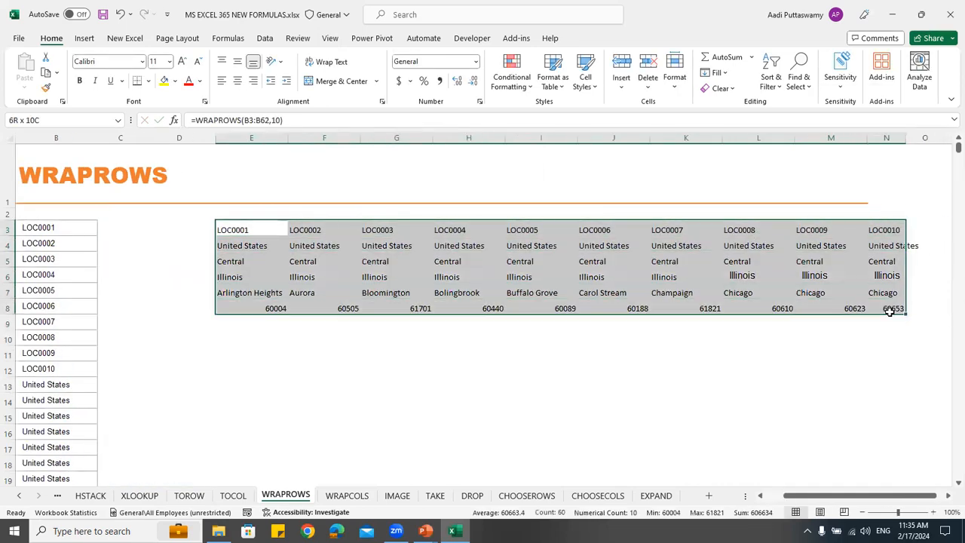
click(75, 229)
click(76, 389)
scroll(234, 364, down, 3)
scroll(234, 364, up, 3)
click(257, 229)
drag(329, 247, 873, 305)
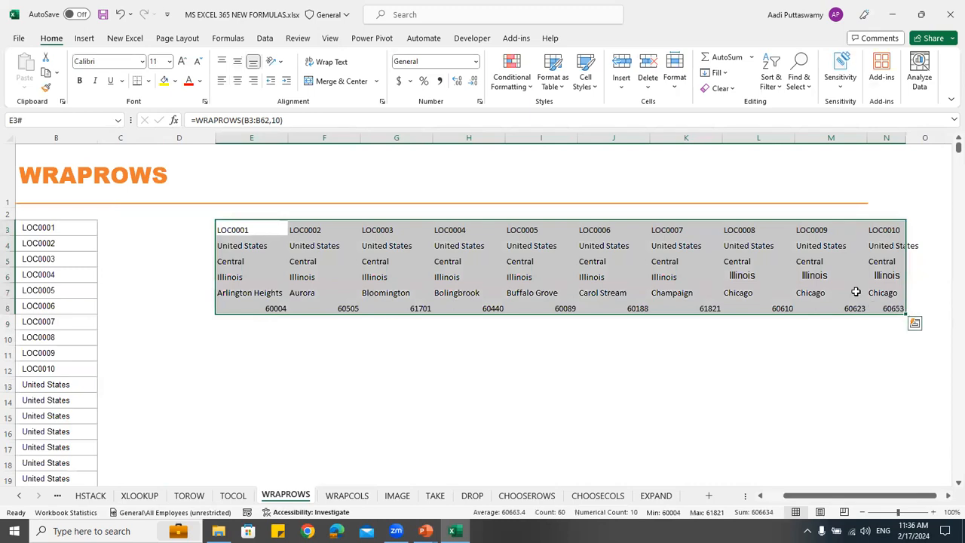
Add 0 as the pad_with argument of the E3 formula, making it =WRAPROWS(B3:B62,10,0)
double_click(269, 229)
click(301, 230)
text(,0)
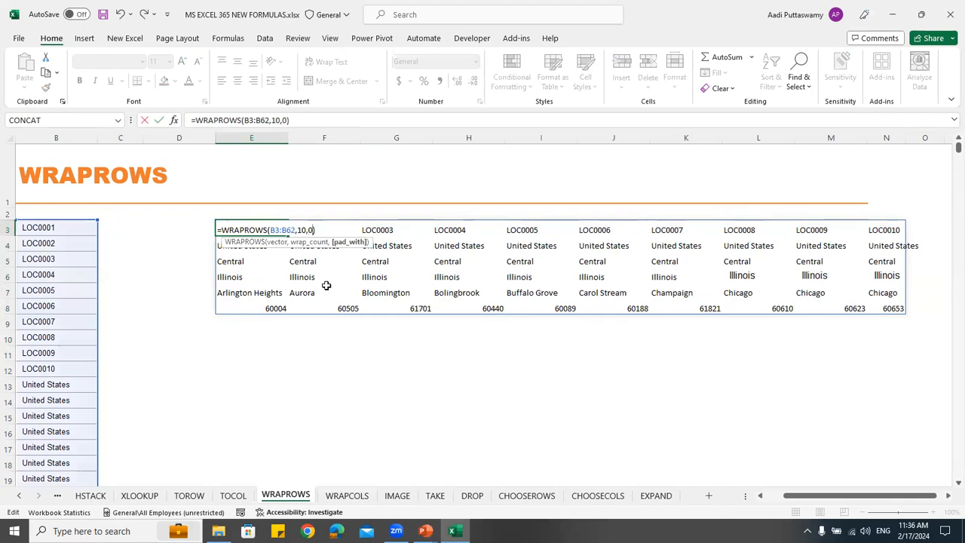
key(Return)
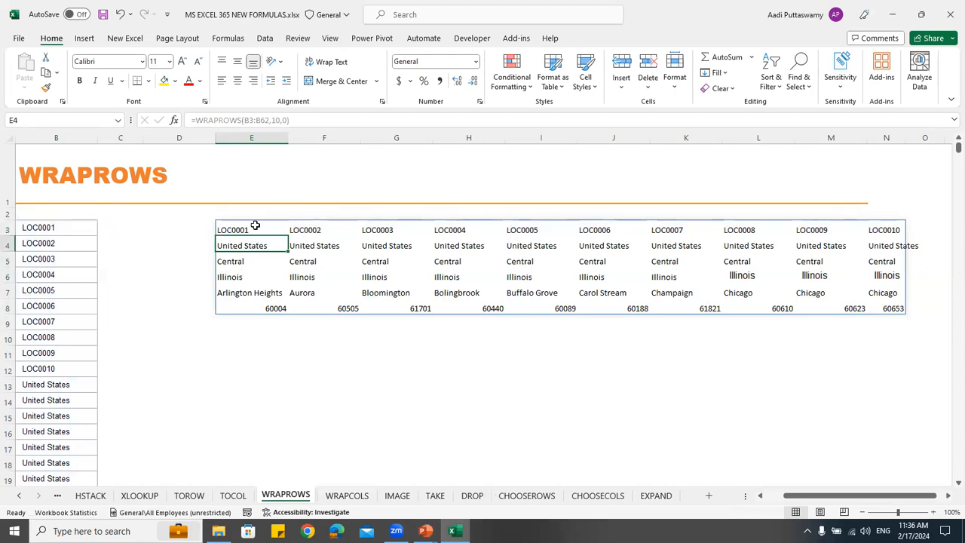
Change the wrap count of the WRAPROWS formula in E3 to 7
double_click(254, 227)
click(306, 229)
key(BackSpace)
key(BackSpace)
text(7)
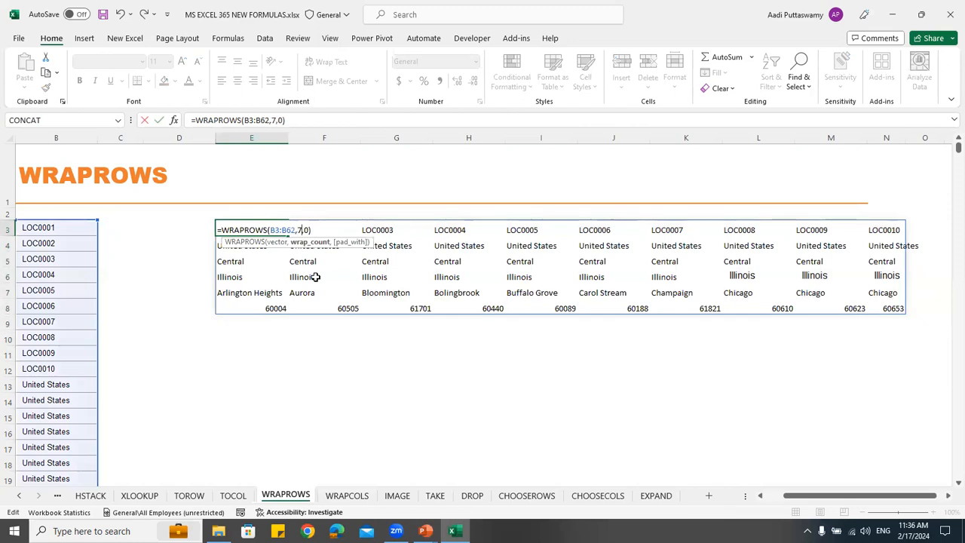
key(Return)
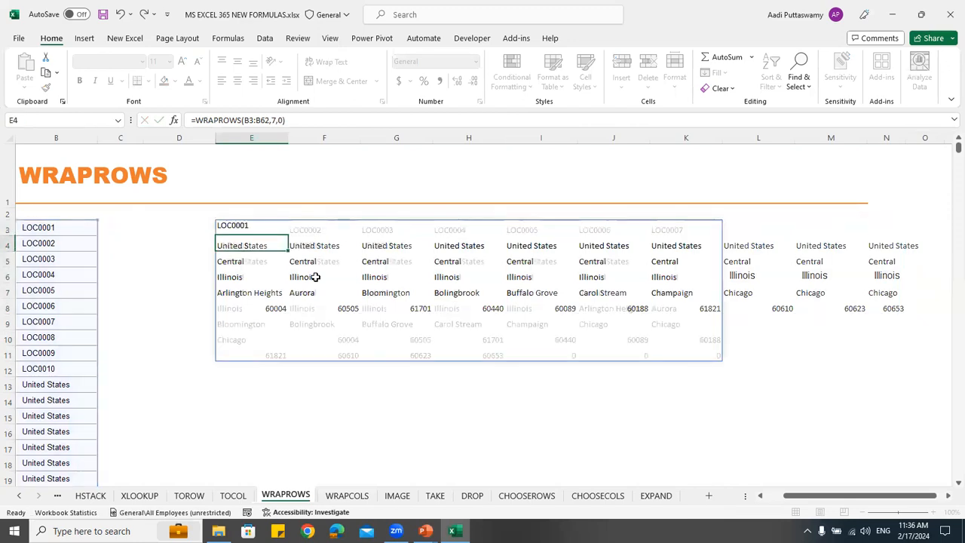
Trace how each group of seven source values fills an output row, and check the padded cells I11:K11
drag(572, 356, 696, 354)
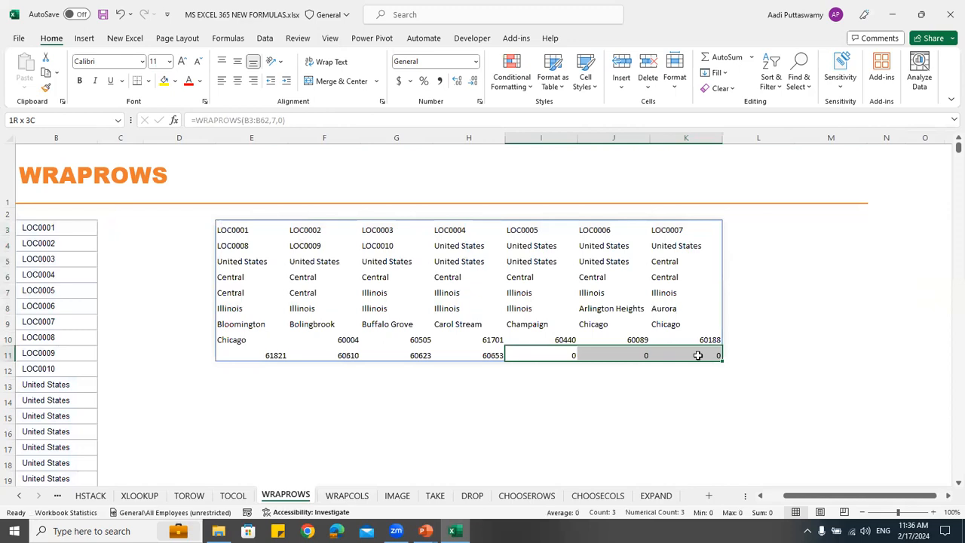
drag(54, 228, 63, 326)
click(227, 230)
drag(330, 231, 706, 230)
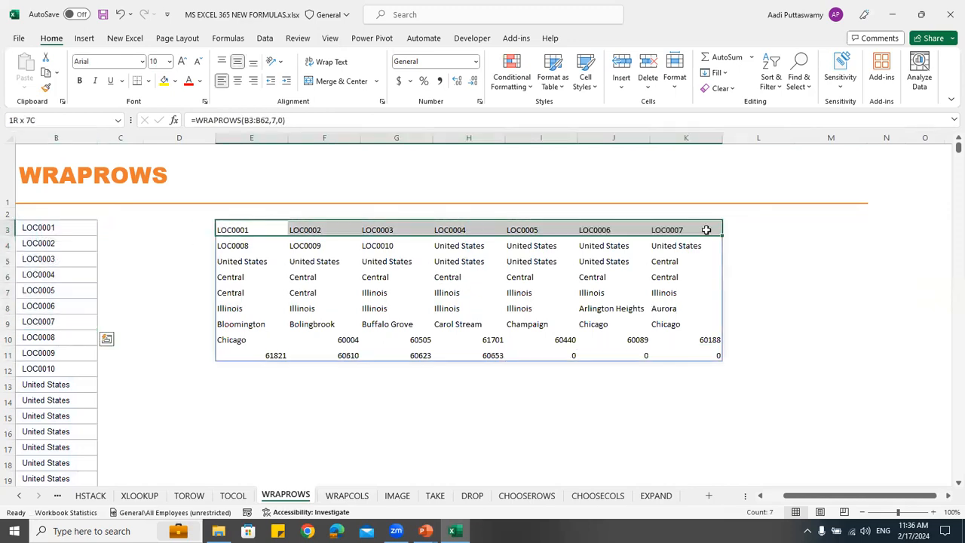
drag(61, 340, 61, 416)
drag(242, 245, 694, 244)
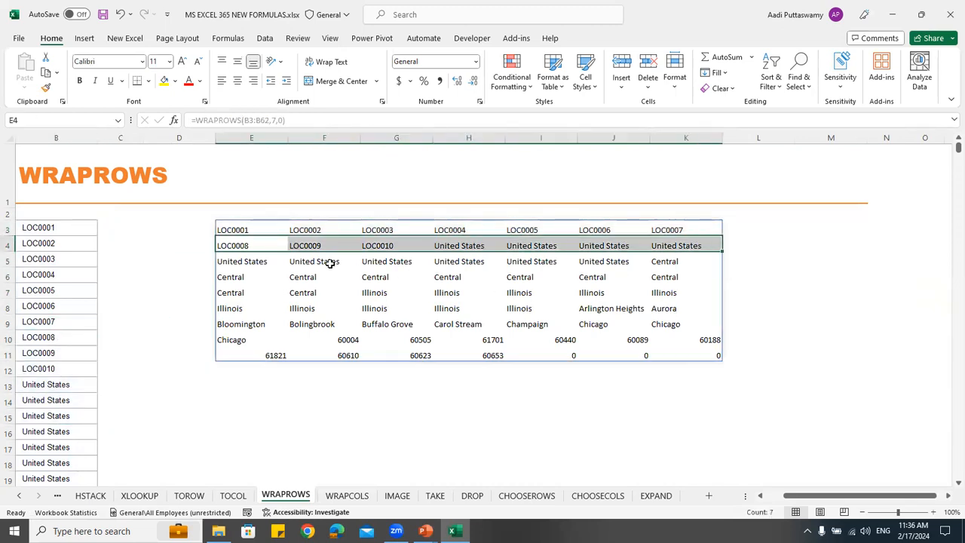
drag(249, 260, 690, 261)
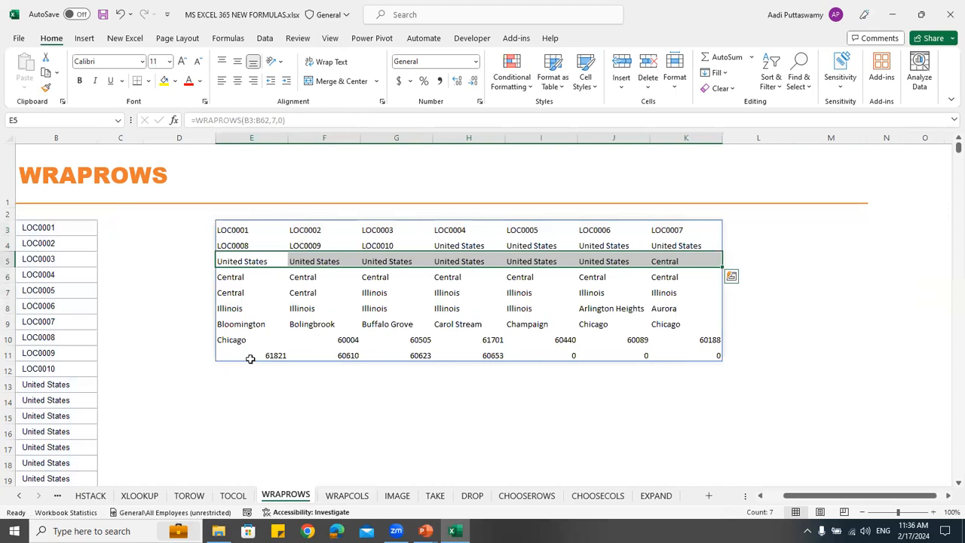
drag(505, 356, 692, 355)
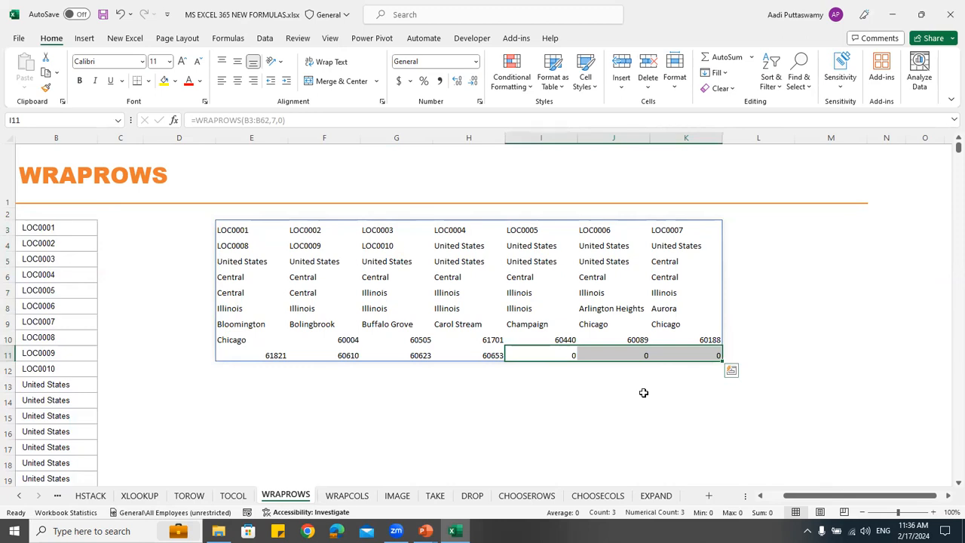
Remove the pad_with argument from the E3 formula, leaving =WRAPROWS(B3:B62,7)
click(233, 231)
double_click(308, 230)
key(BackSpace)
key(BackSpace)
key(Return)
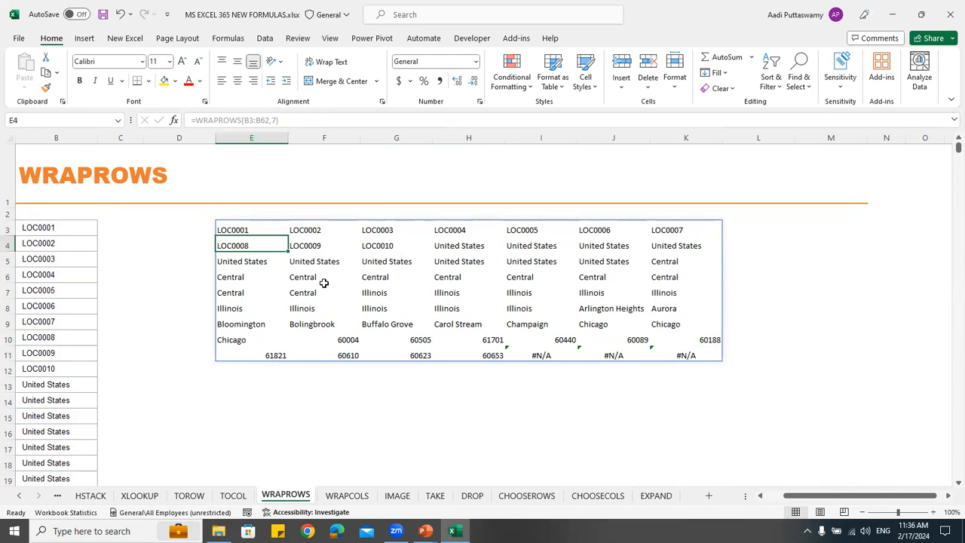
On the WRAPCOLS sheet, enter =WRAPCOLS(B3:B62,10,0) in D3 and select the first output column
click(346, 498)
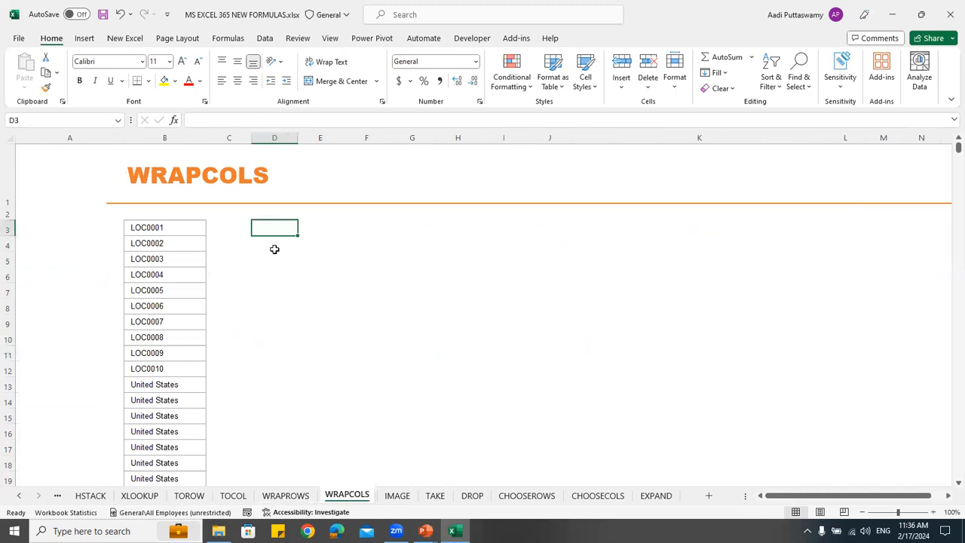
text(=wrap)
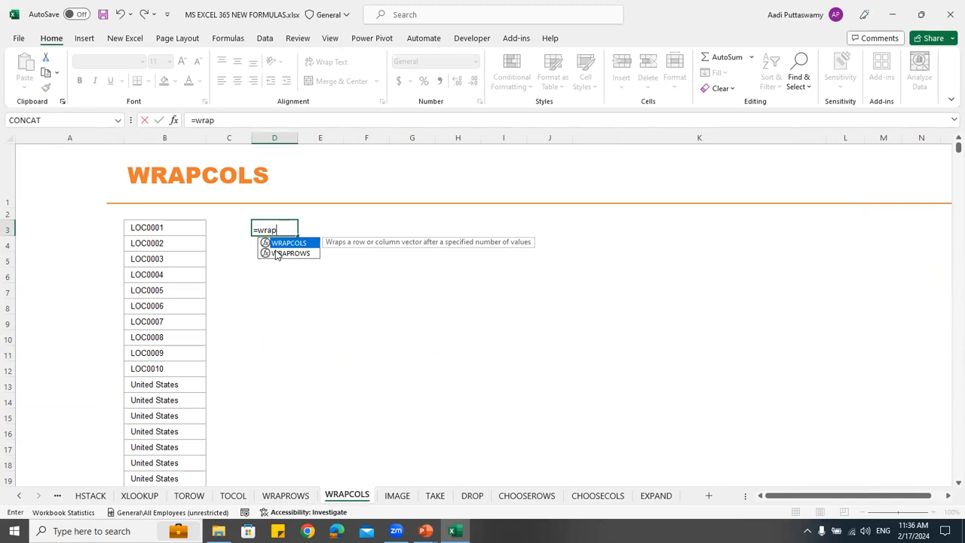
key(Tab)
click(142, 223)
key(ctrl+shift+Down)
text(,)
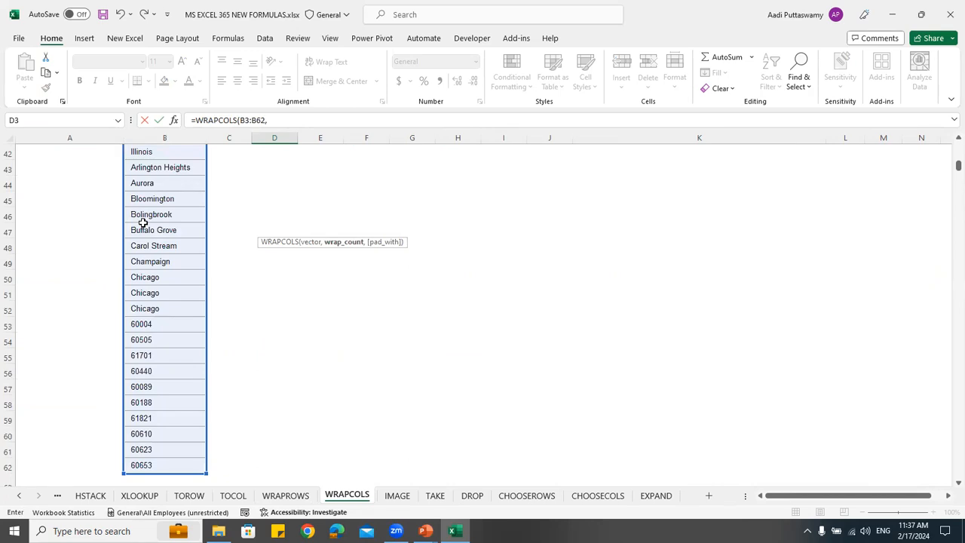
text(10))
key(Return)
key(Up)
key(Up)
scroll(147, 223, up, 1)
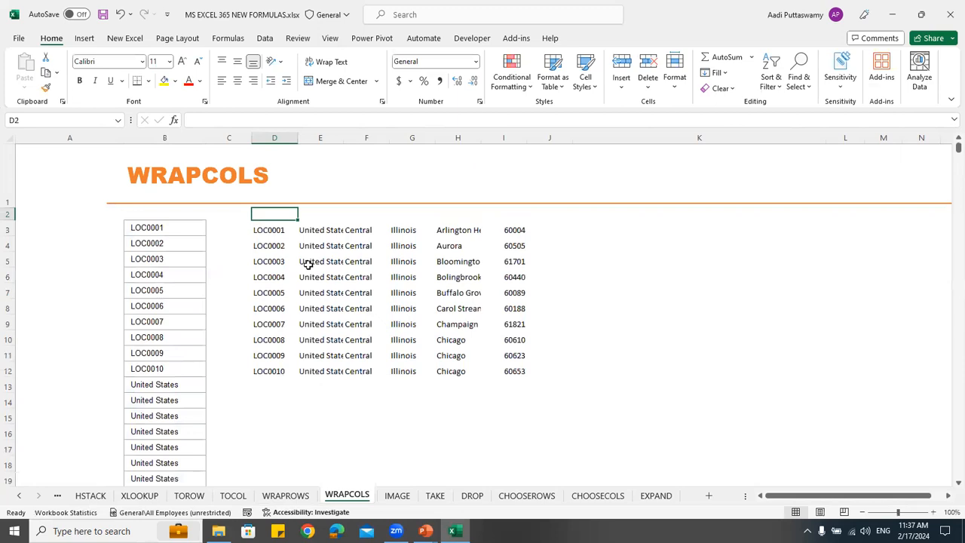
drag(276, 231, 277, 371)
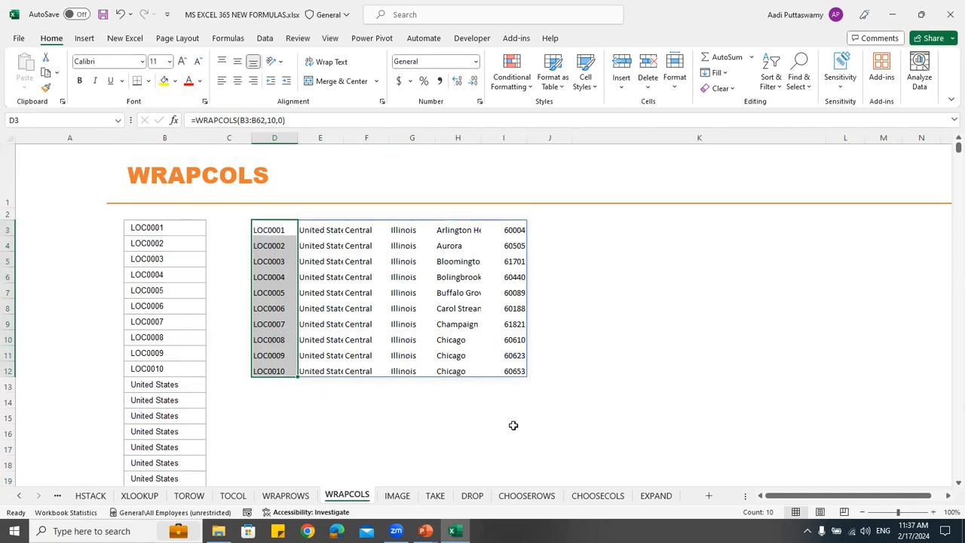
On the IMAGE sheet, capitalise the file name in the K3 link so it ends in flags680/India.jpg
click(397, 495)
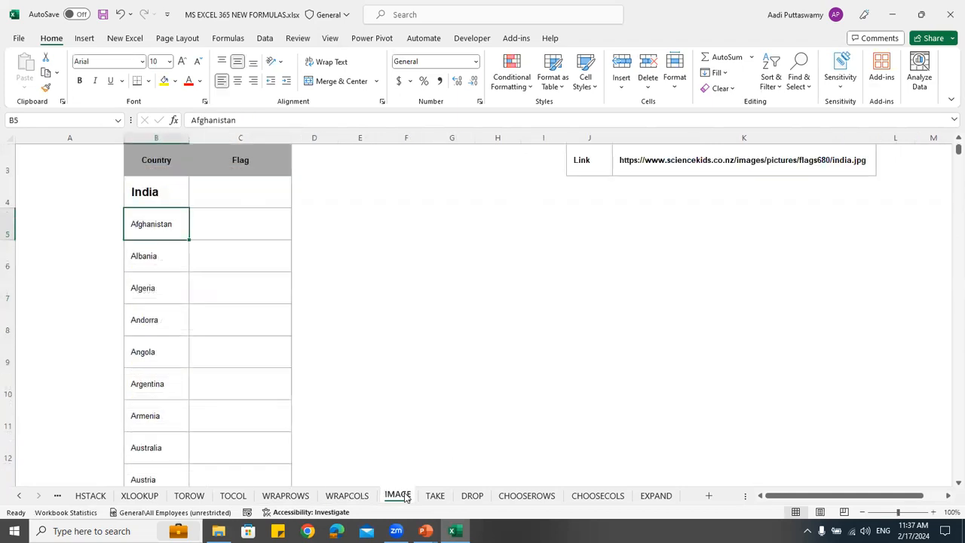
scroll(472, 323, up, 1)
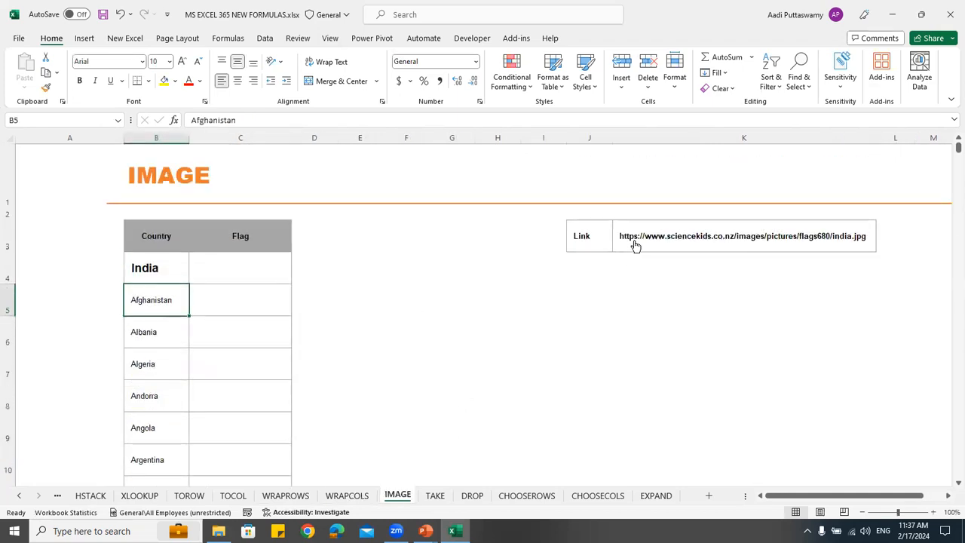
click(589, 240)
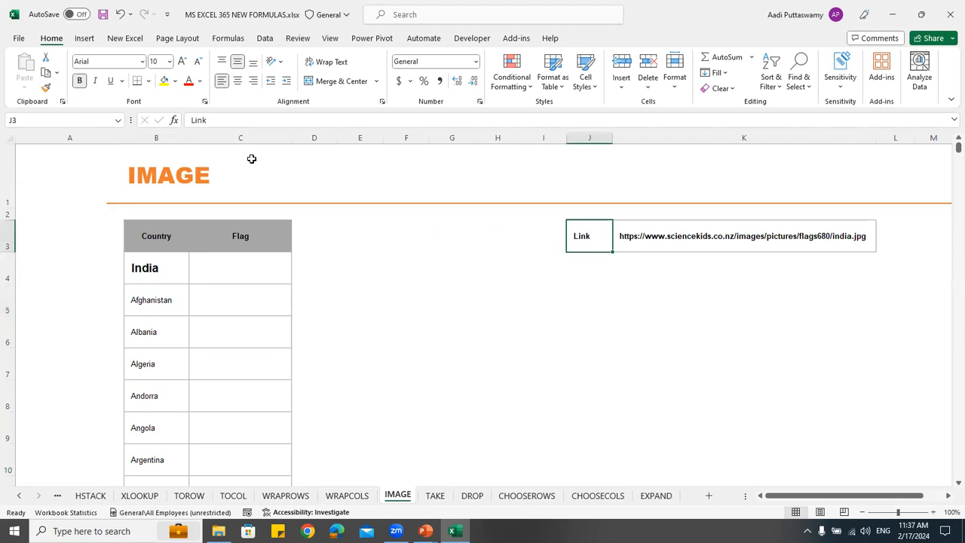
key(Right)
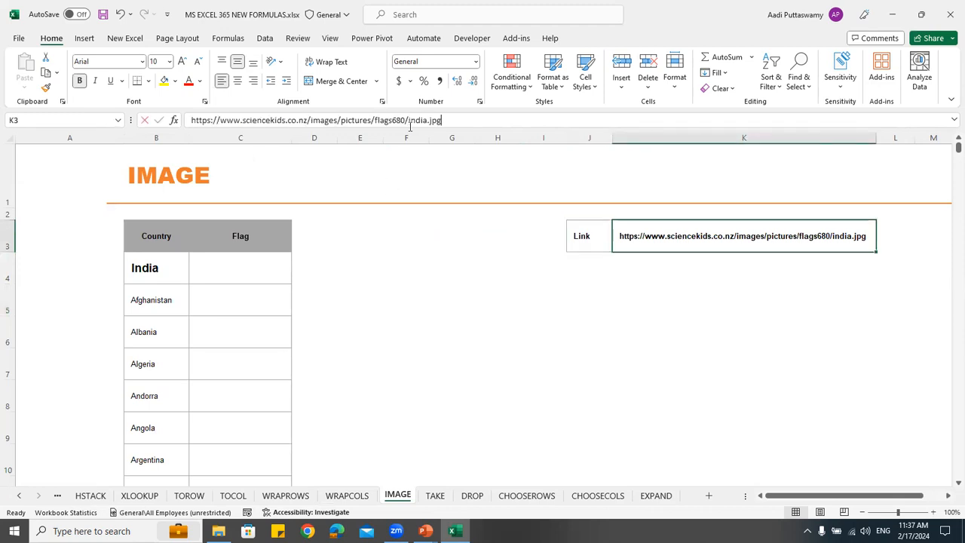
click(410, 122)
key(Delete)
text(I)
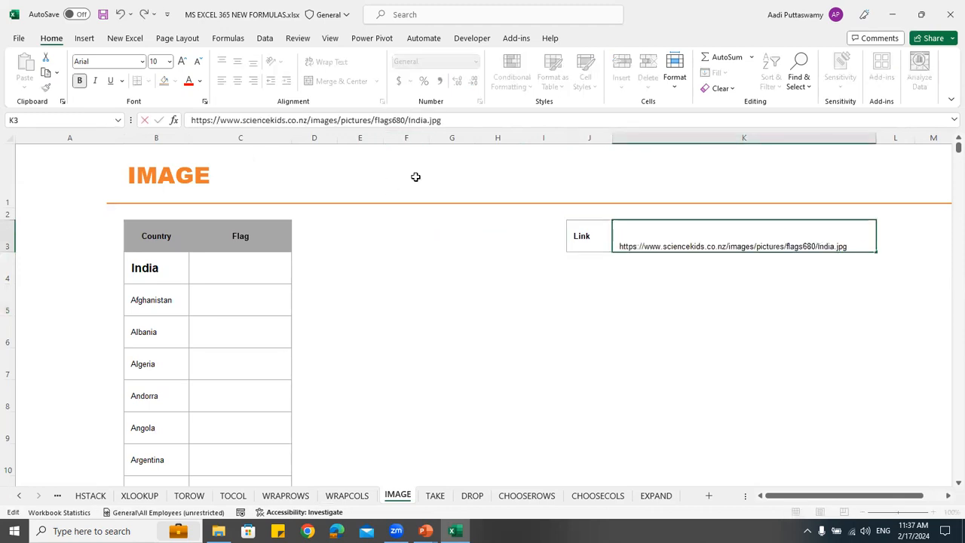
key(Return)
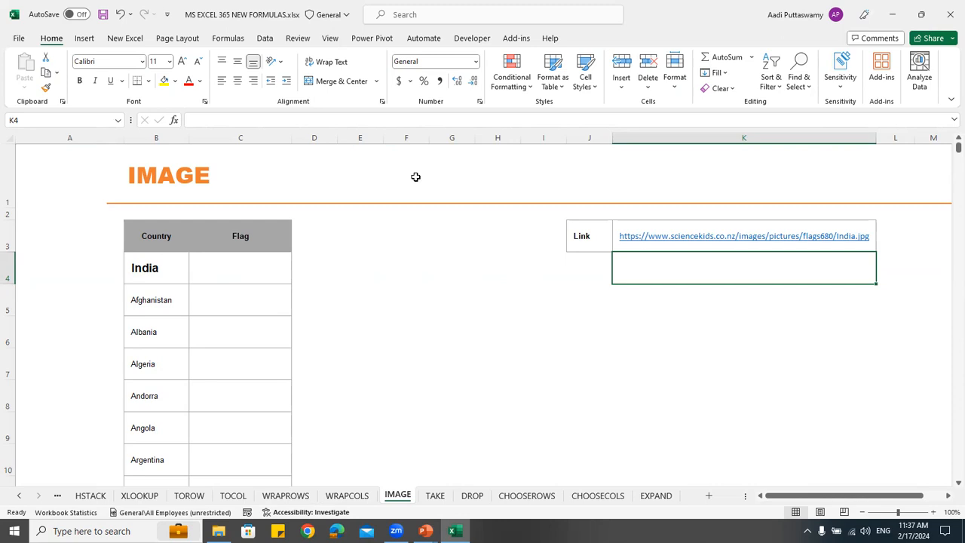
Enter =IMAGE(K3) in C4, the Flag cell for India
click(198, 276)
scroll(271, 280, down, 1)
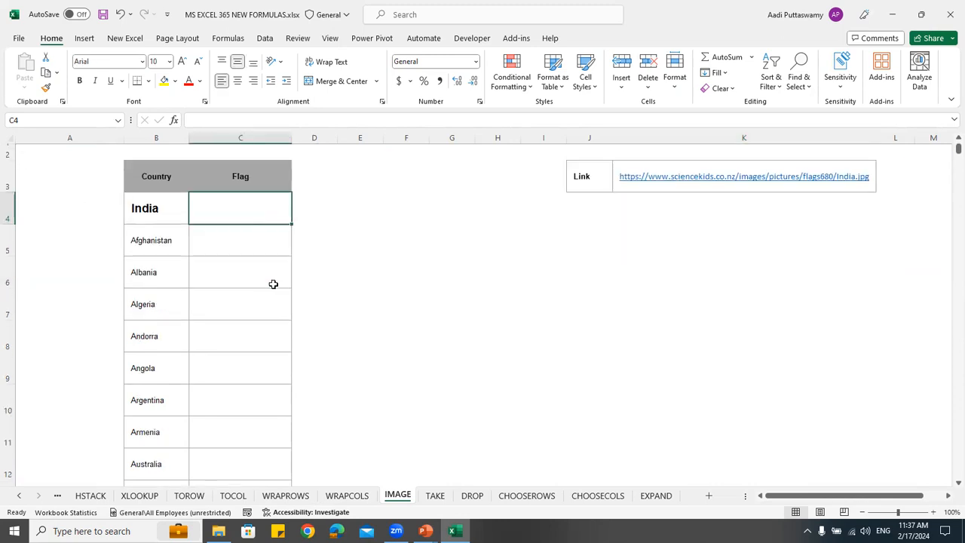
text(=image)
key(Tab)
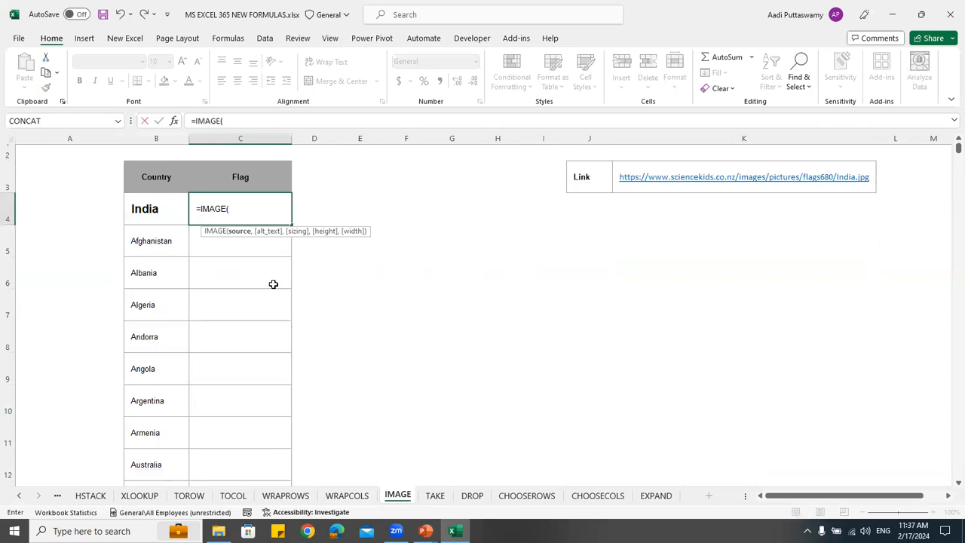
click(652, 219)
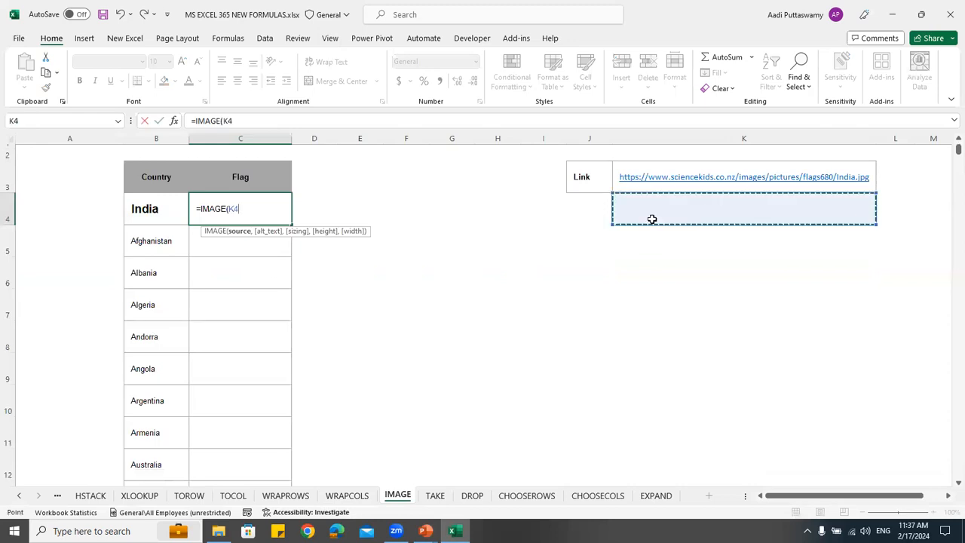
key(Up)
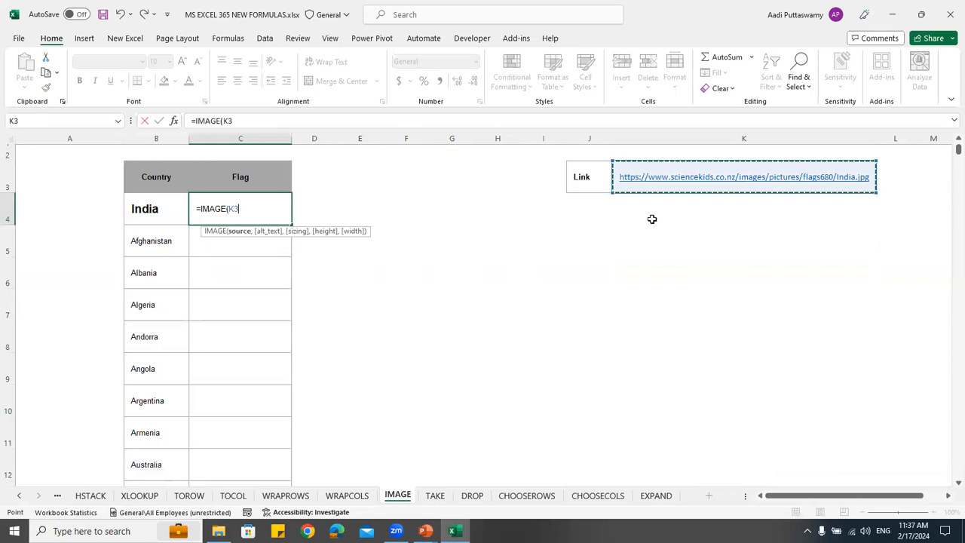
text())
key(Return)
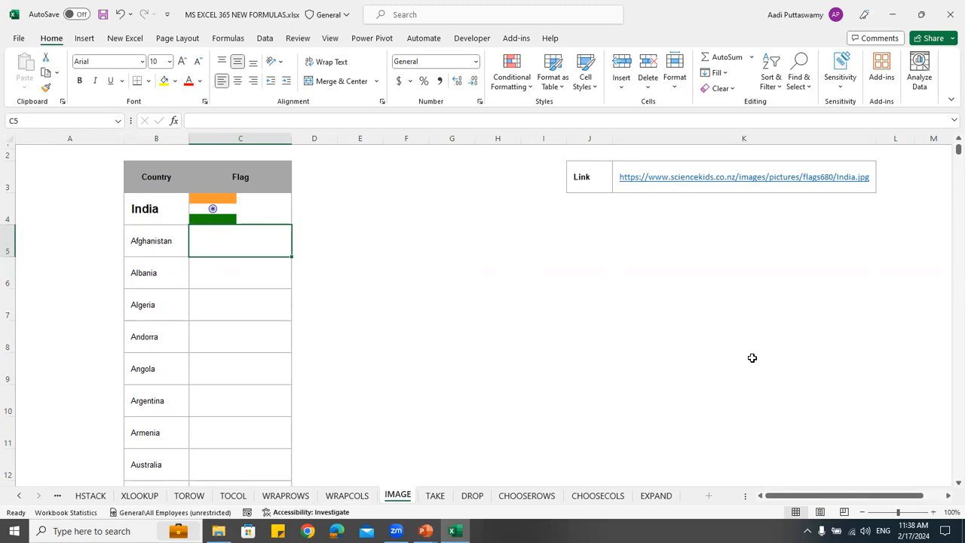
Copy the full image URL text from the link cell K3, leaving the cell unedited
click(483, 183)
key(Right)
key(Right)
key(Right)
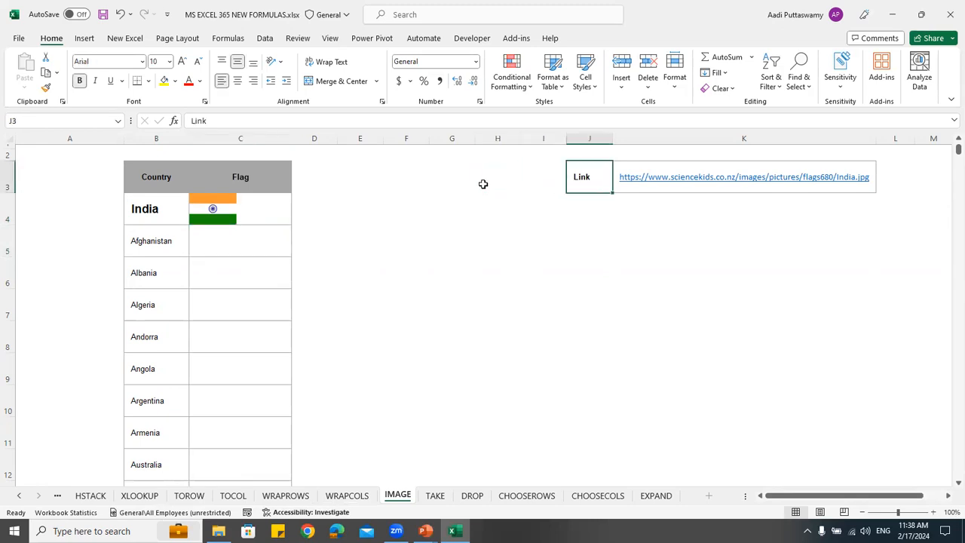
key(Right)
drag(442, 121, 175, 125)
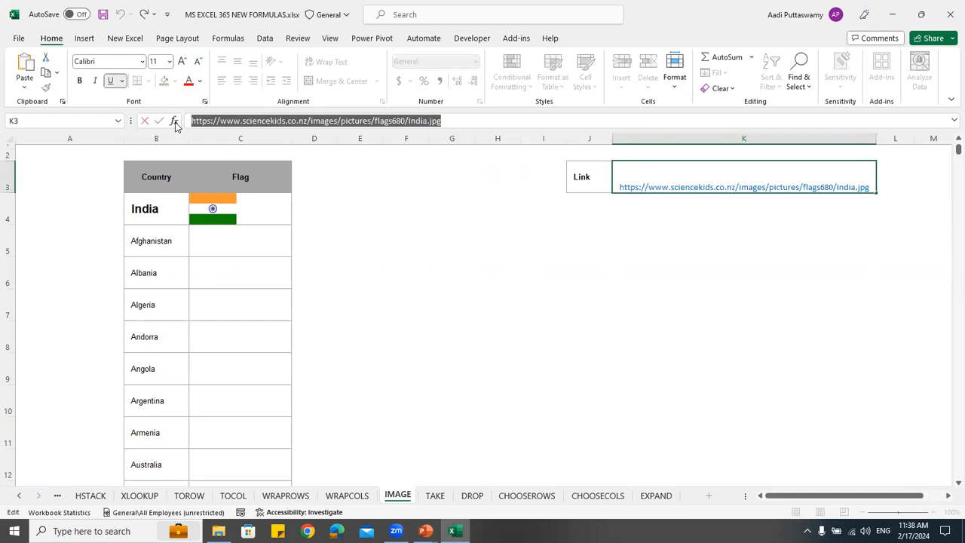
key(Escape)
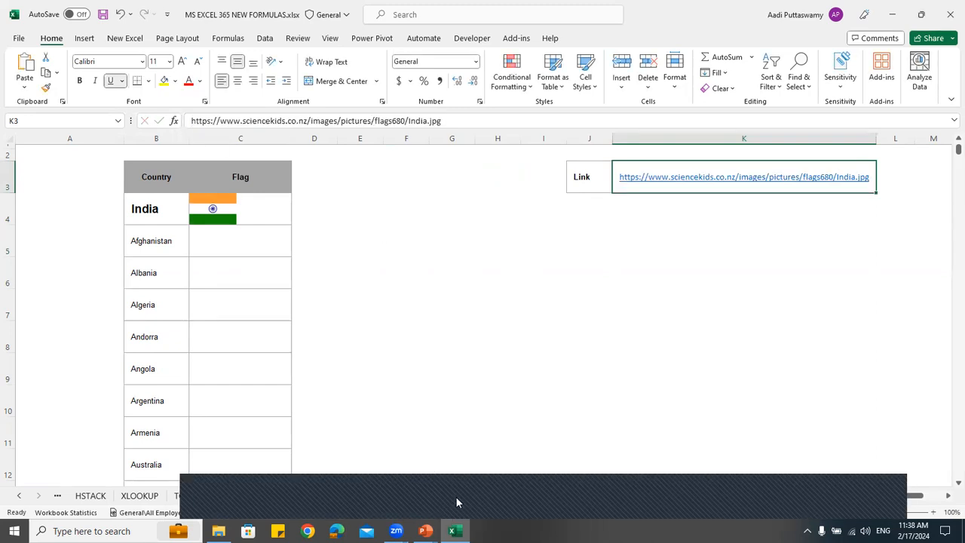
click(441, 499)
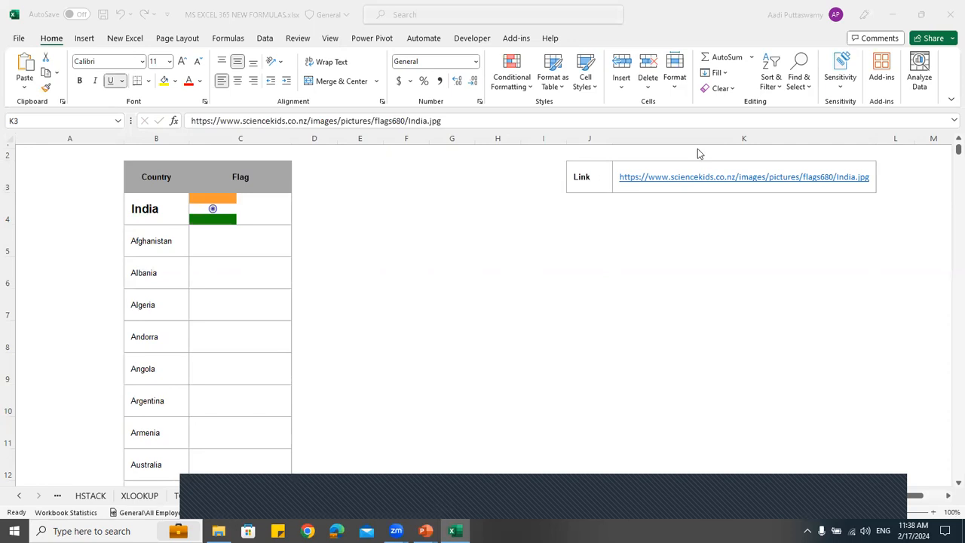
click(330, 213)
key(Left)
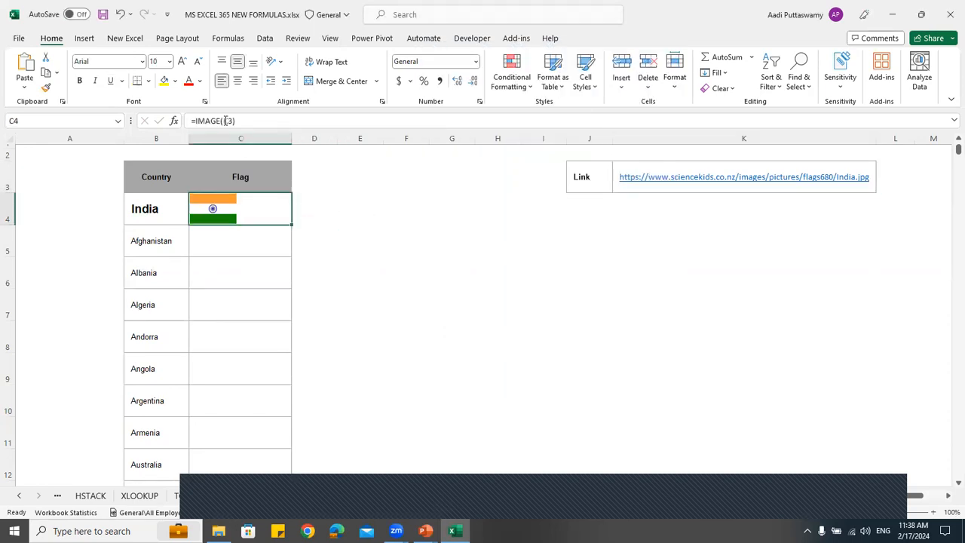
drag(225, 121, 334, 119)
key(BackSpace)
text(")
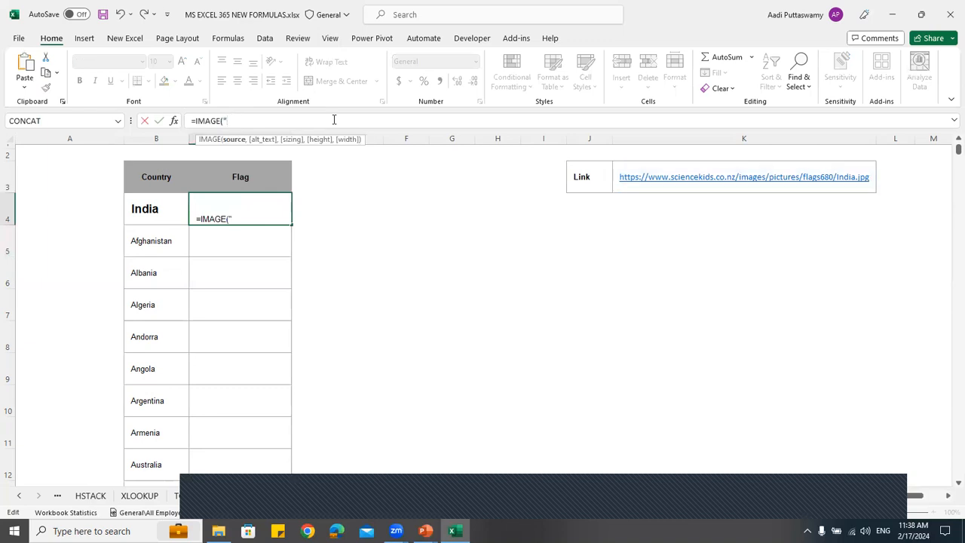
key(ctrl+v)
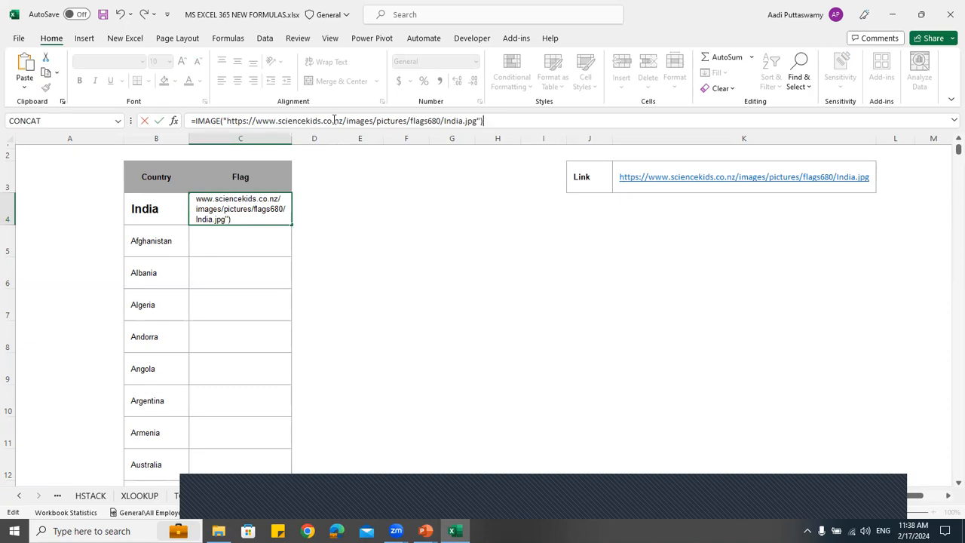
key(Return)
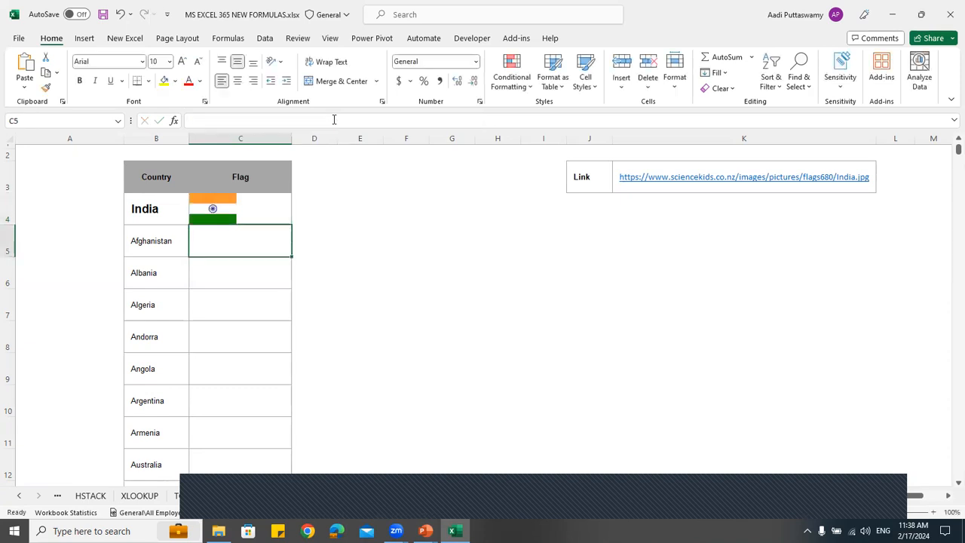
click(256, 216)
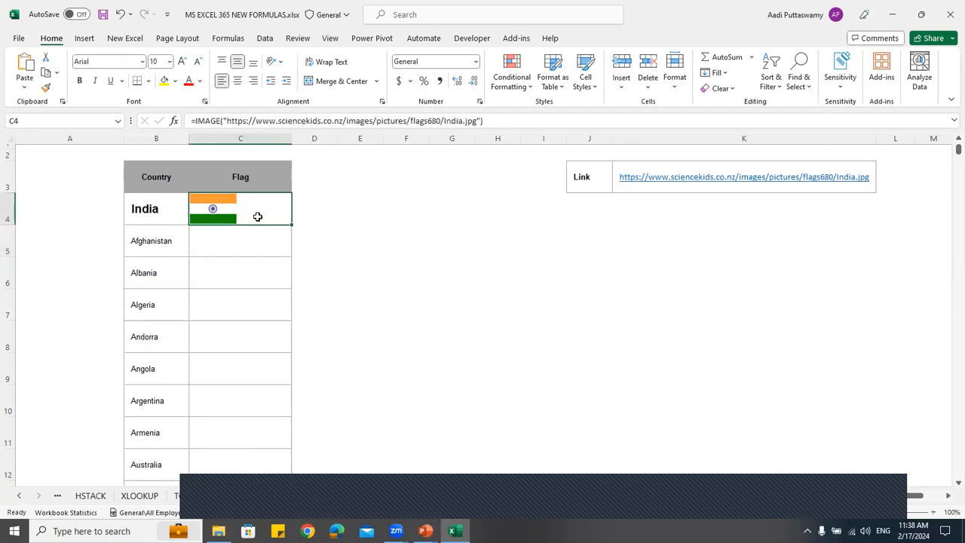
double_click(265, 213)
click(447, 209)
key(BackSpace)
key(BackSpace)
key(BackSpace)
key(BackSpace)
key(BackSpace)
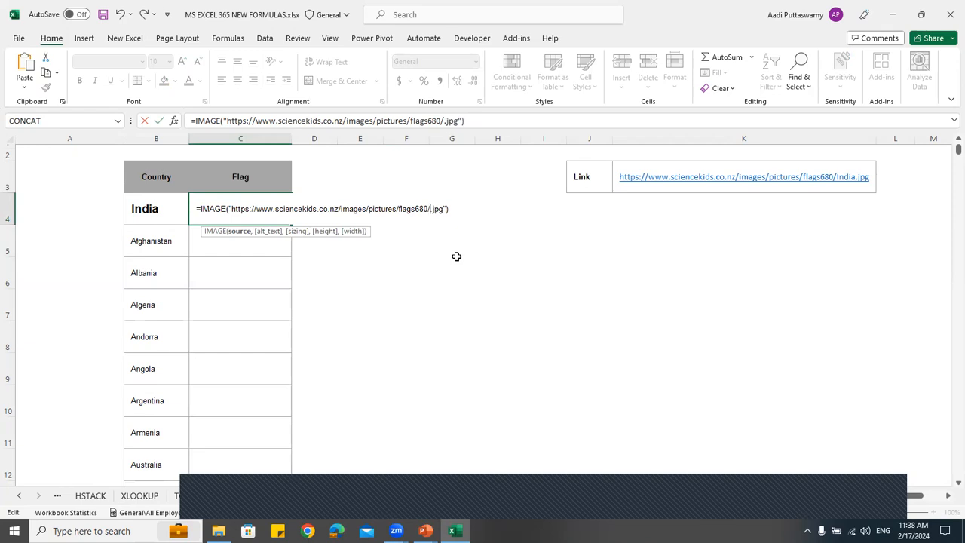
text("&)
click(161, 209)
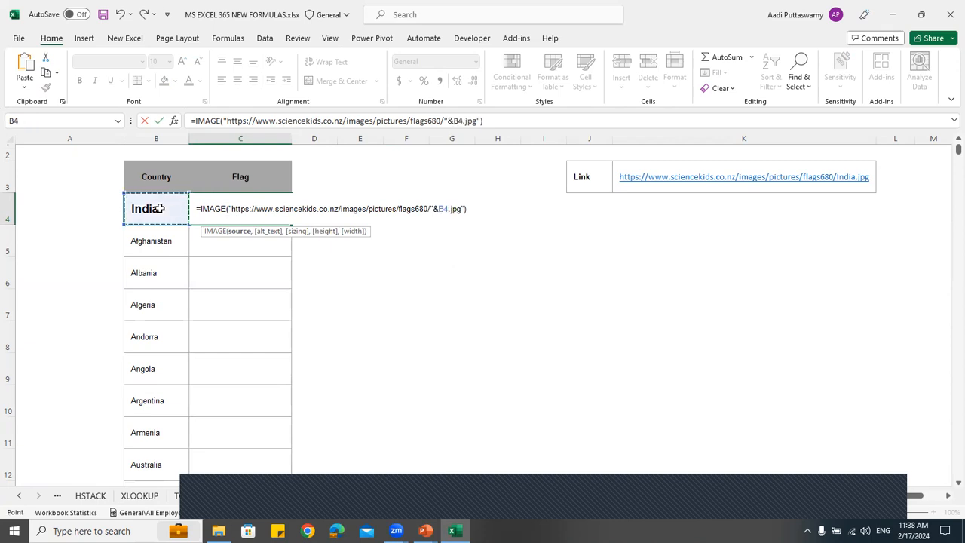
text(&")
key(Return)
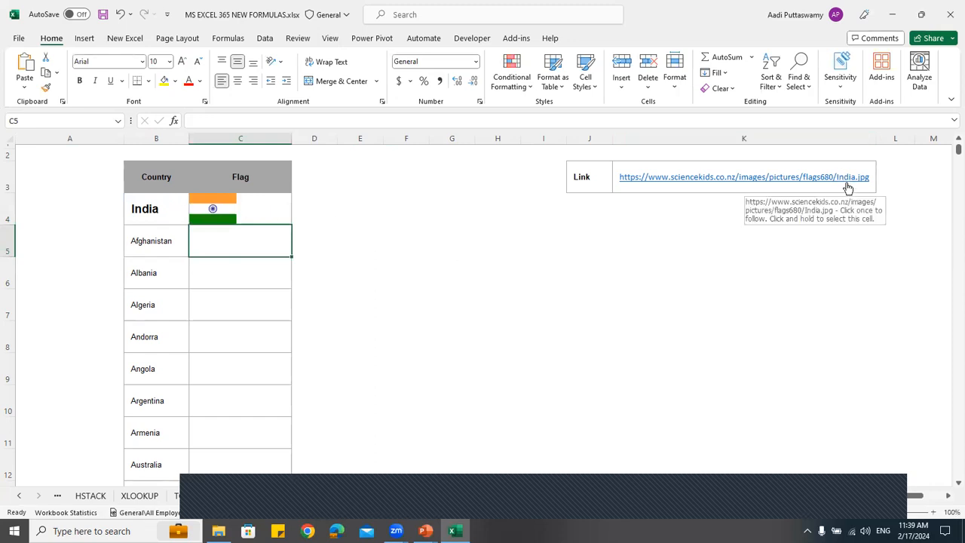
Fill the C4 IMAGE formula down the Flag column for all listed countries
click(159, 215)
click(285, 218)
double_click(289, 225)
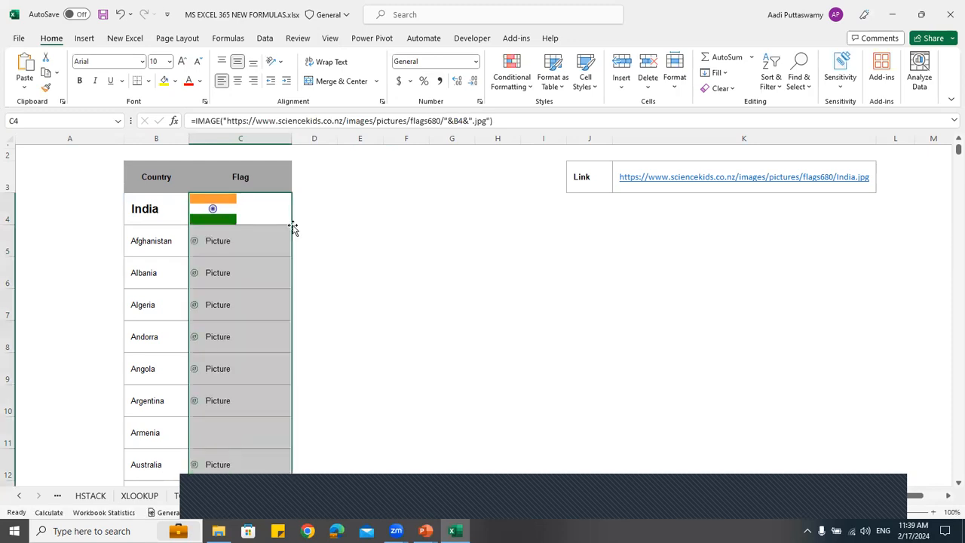
Review the filled Flag column and compare the flags with the country names in column B
scroll(363, 319, down, 4)
scroll(362, 319, up, 5)
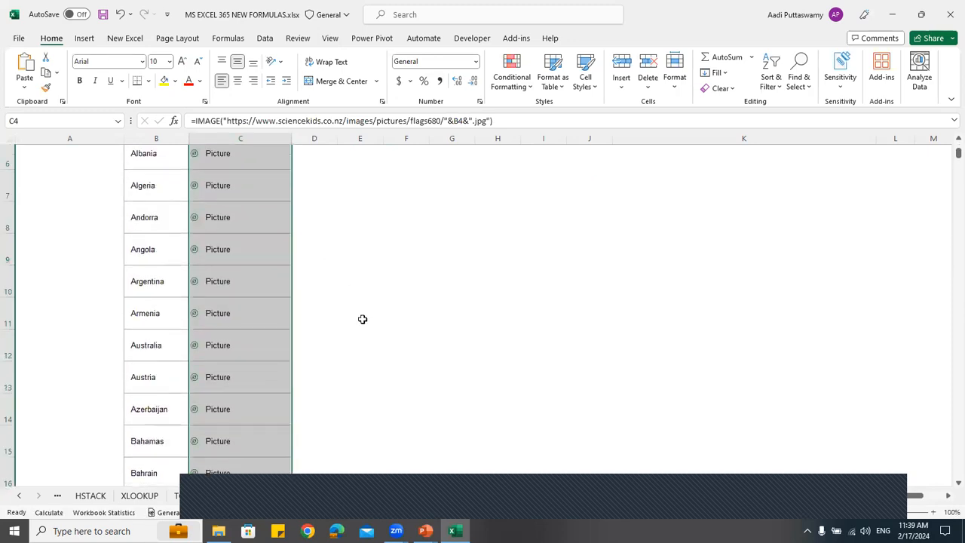
scroll(377, 306, down, 7)
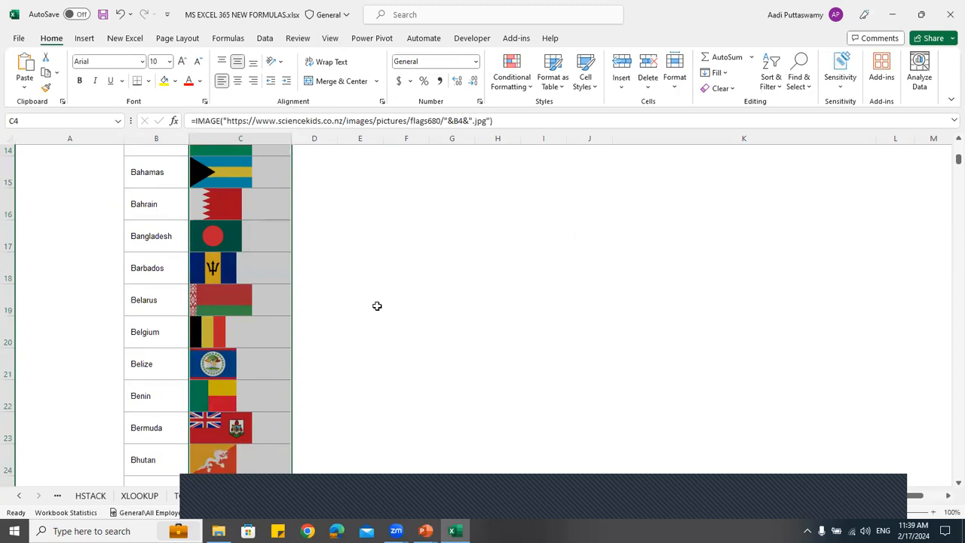
scroll(377, 305, up, 4)
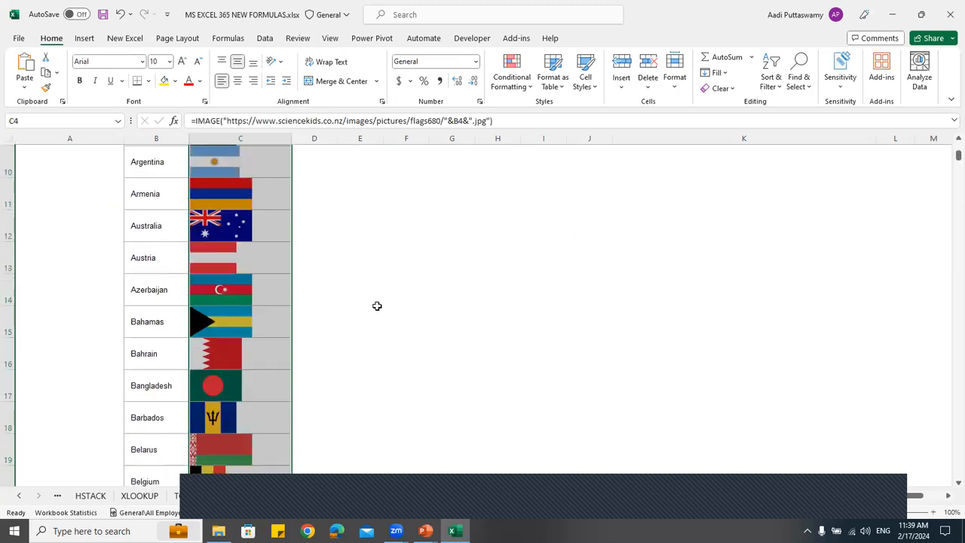
click(377, 305)
scroll(259, 268, up, 1)
scroll(258, 268, up, 2)
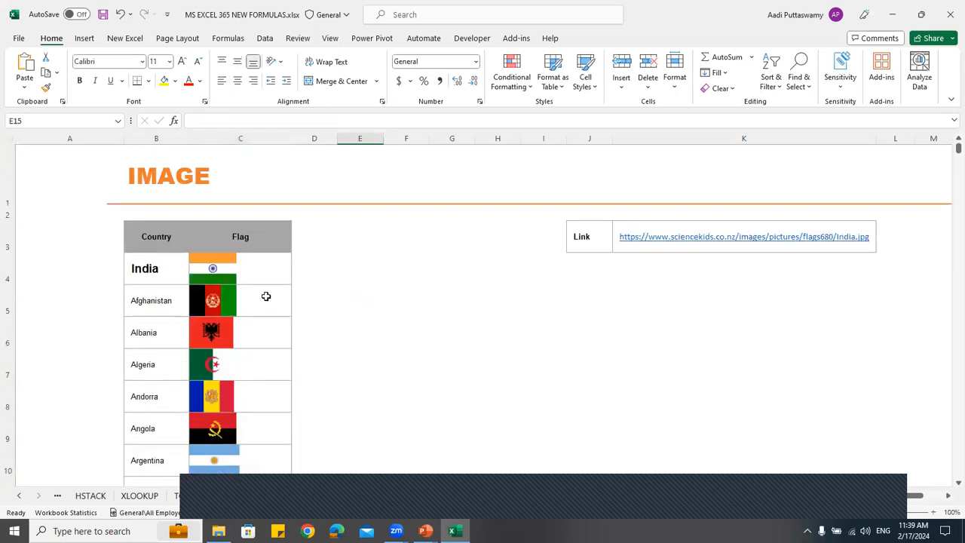
click(270, 298)
click(141, 304)
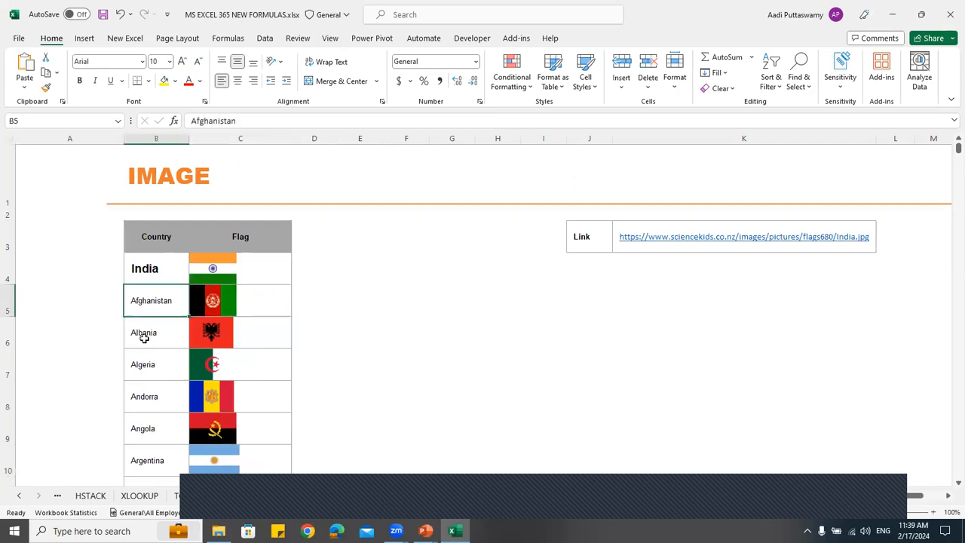
click(149, 384)
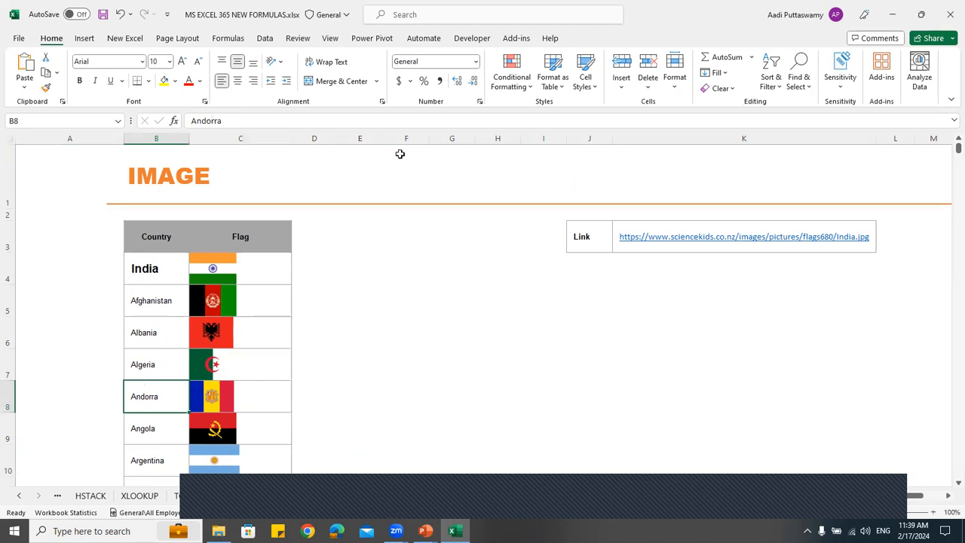
Insert a combo box form control spanning roughly cells F3 and G3, beside the country table
click(473, 39)
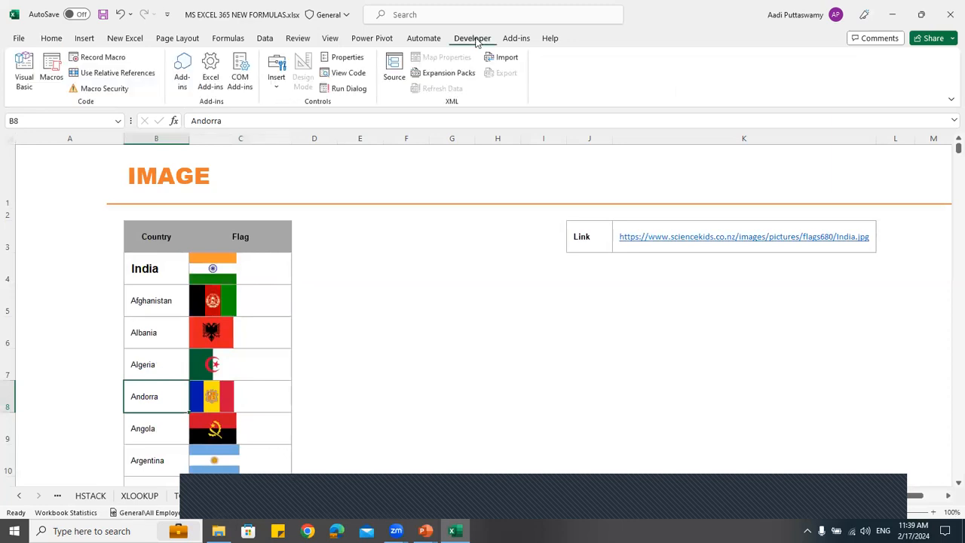
click(281, 83)
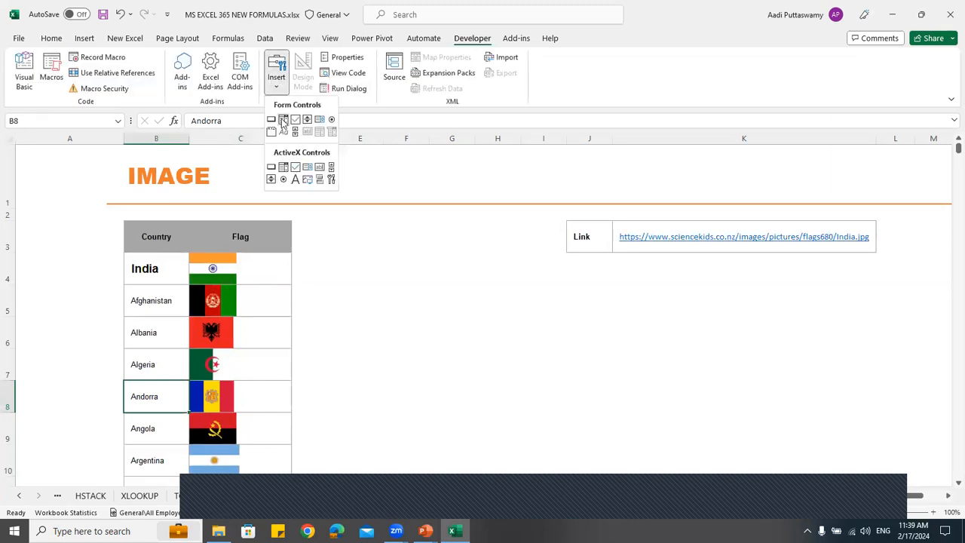
click(283, 120)
drag(373, 225, 477, 243)
Set the combo box's input range to the country list $B$4:$B$45
right_click(472, 239)
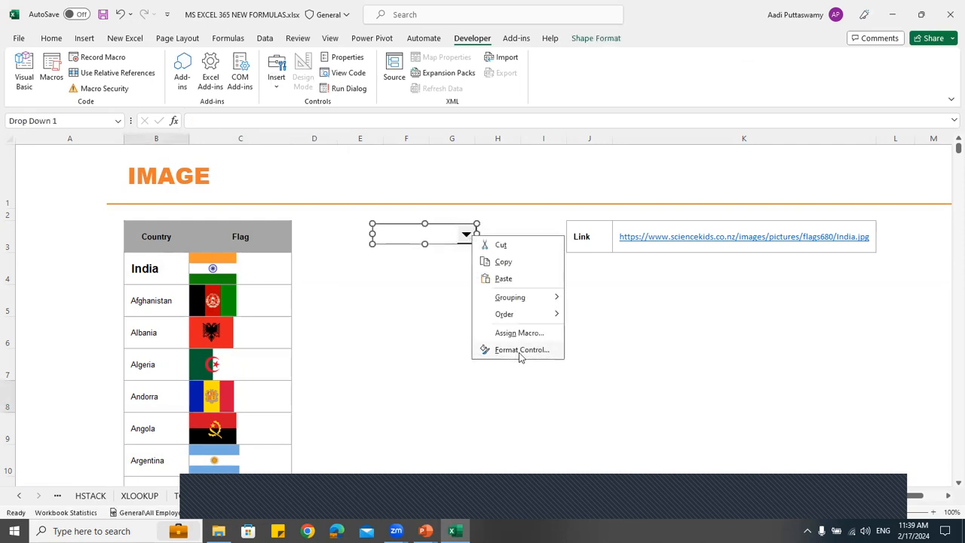
click(519, 351)
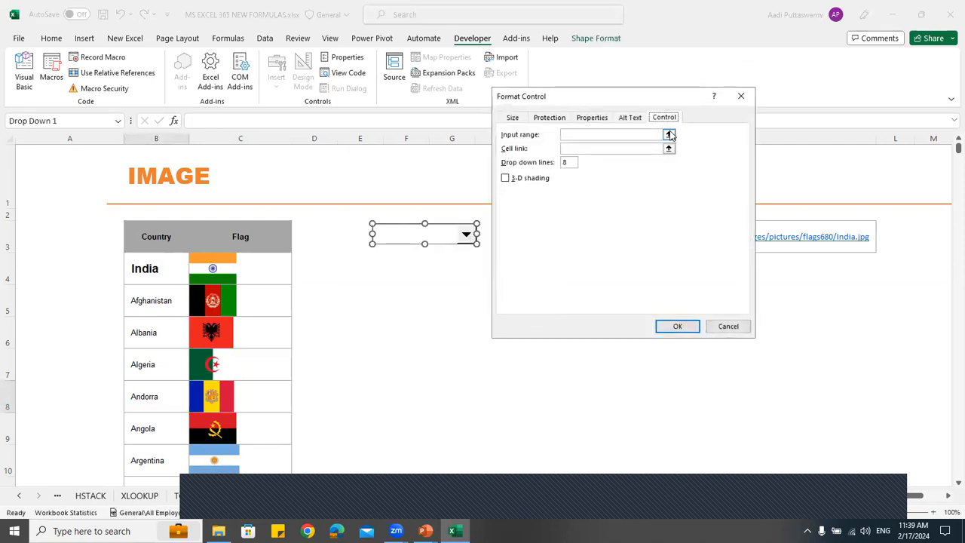
click(669, 135)
click(153, 269)
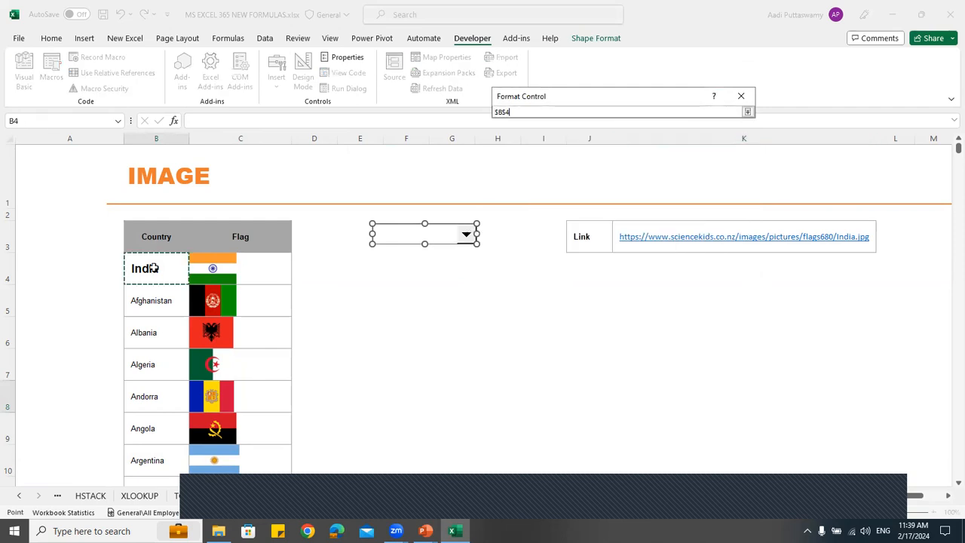
drag(153, 268, 151, 447)
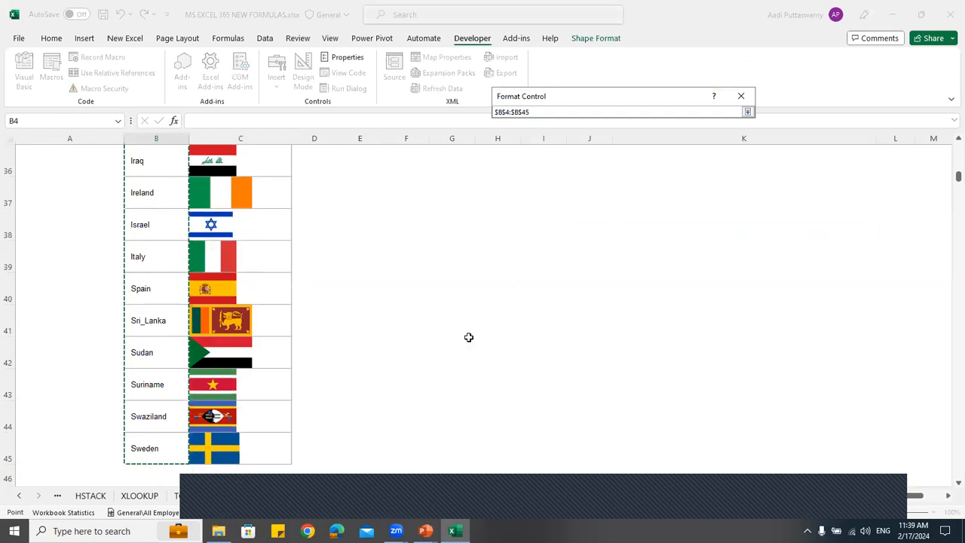
scroll(523, 280, up, 6)
scroll(524, 281, up, 6)
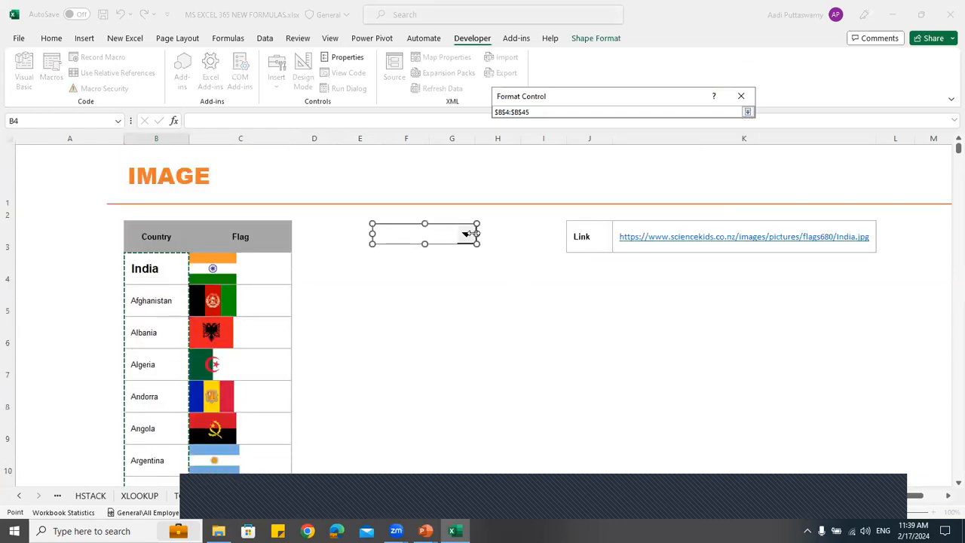
click(747, 112)
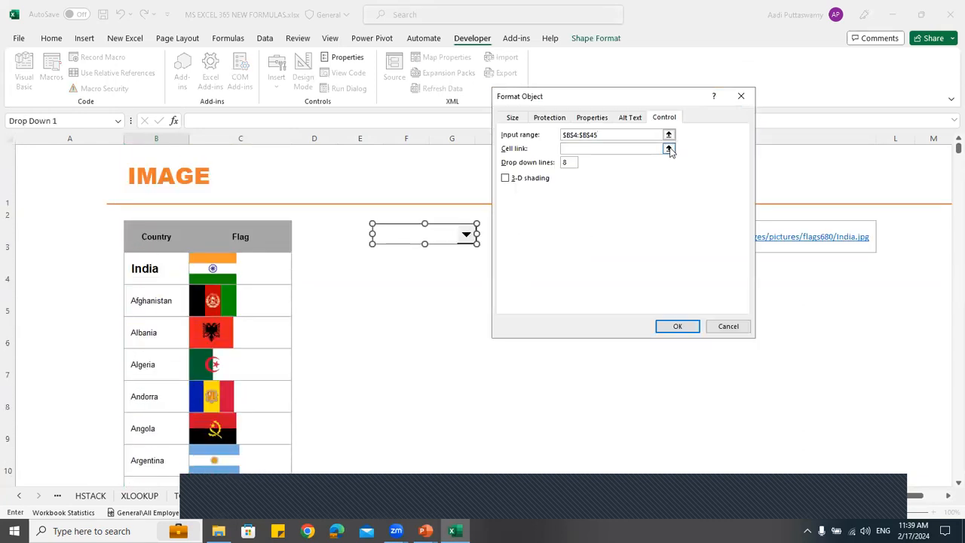
Link the combo box to cell $H$3 and apply the control settings
click(668, 146)
click(494, 236)
click(747, 111)
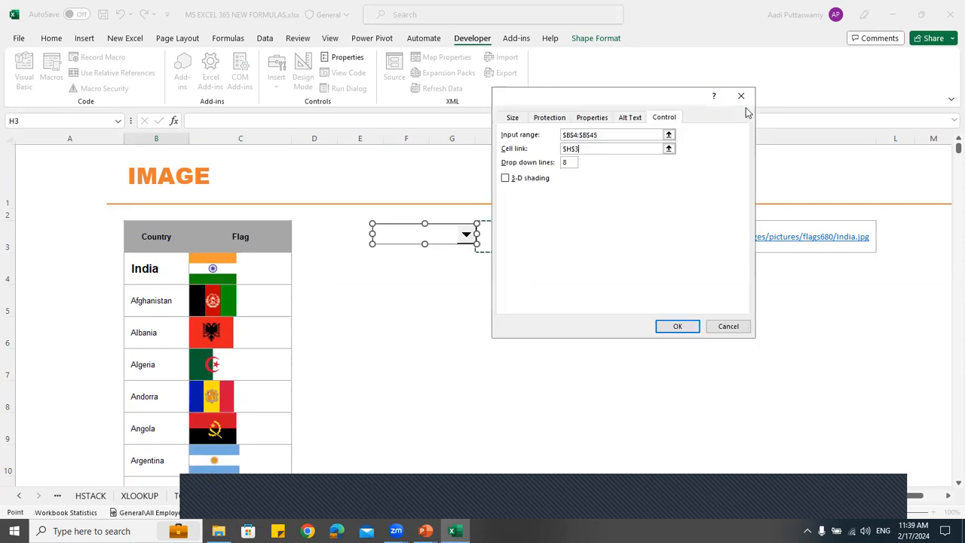
click(677, 326)
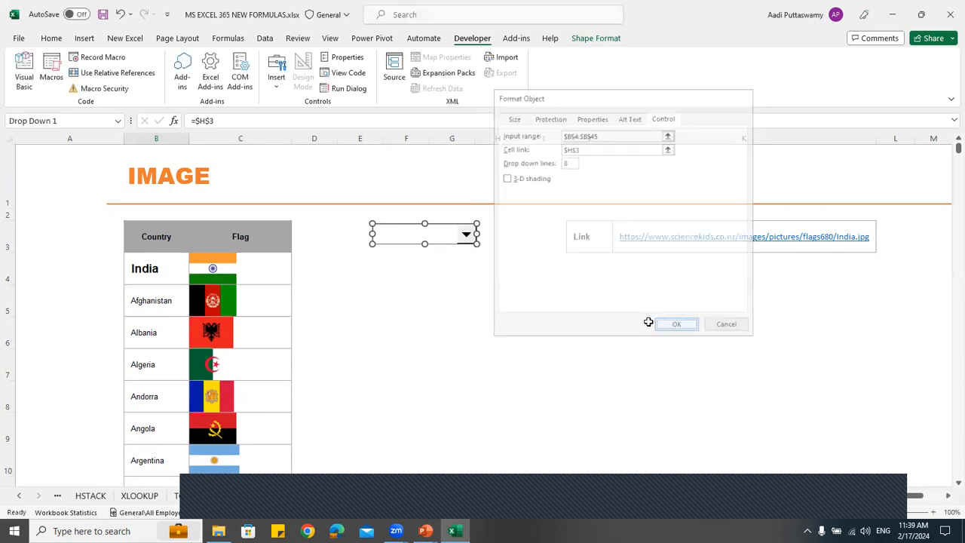
Try out the new combo box by choosing India from its country list
click(456, 281)
click(466, 234)
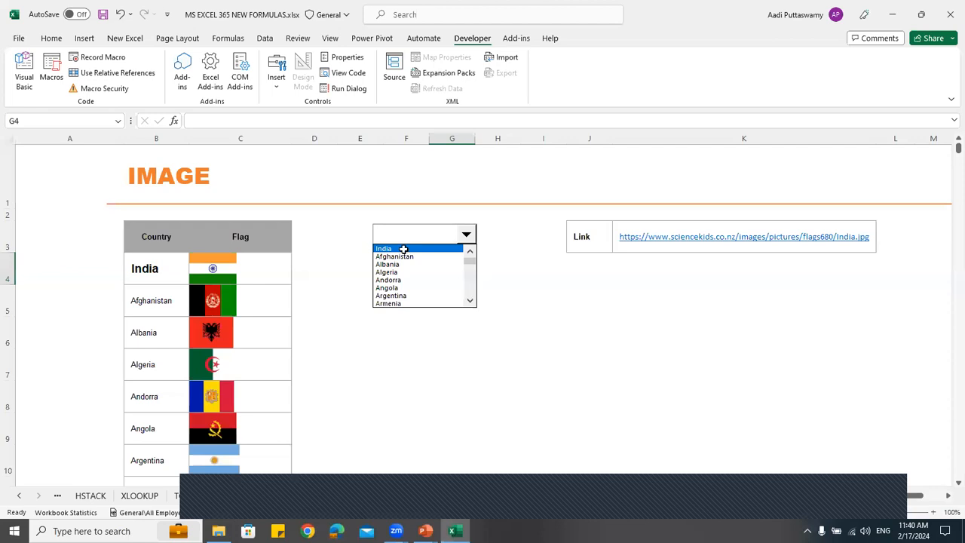
click(396, 251)
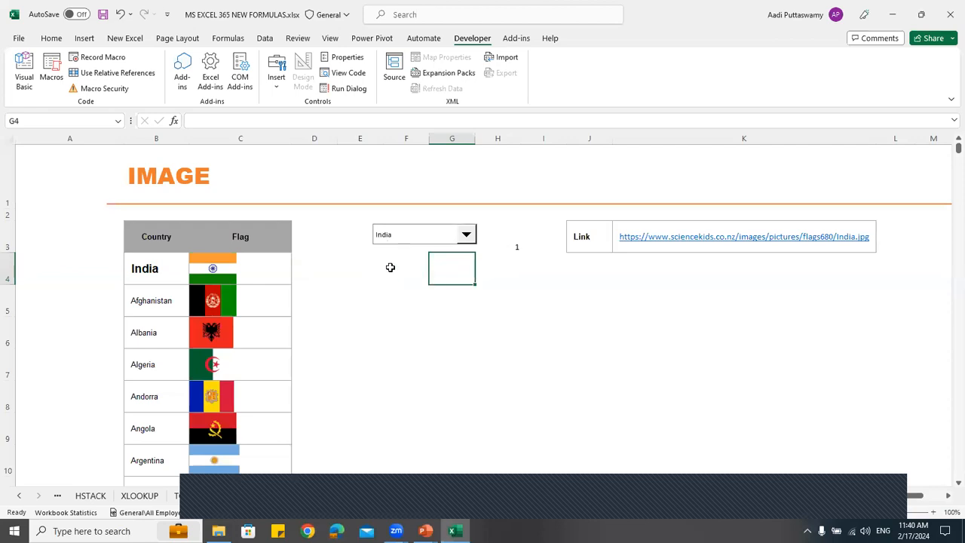
Enter =INDEX(B4:B45,H3) in cell H4 to return the name of the country chosen in the combo box
click(502, 269)
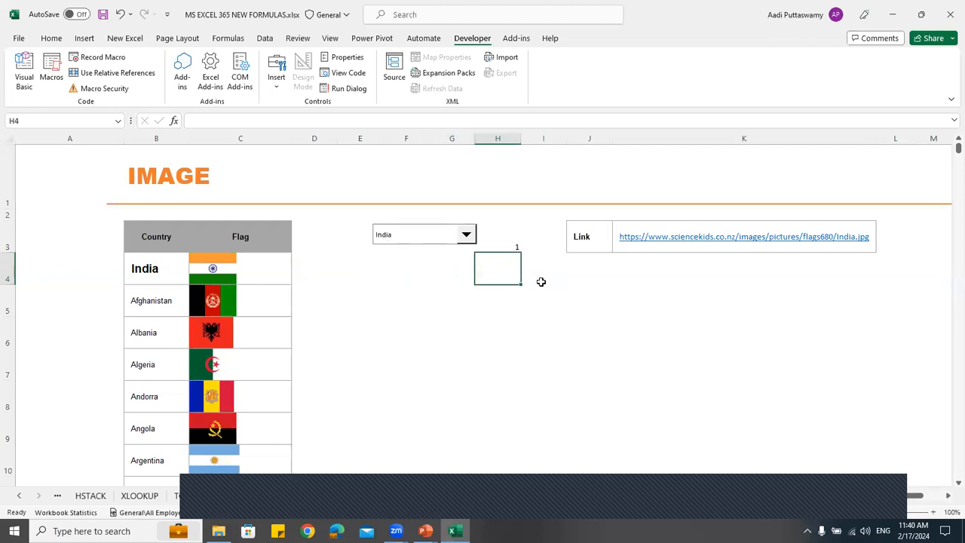
text(=index)
key(Tab)
key(Left)
key(Left)
key(Left)
key(Left)
key(Left)
key(Left)
key(ctrl+shift+Down)
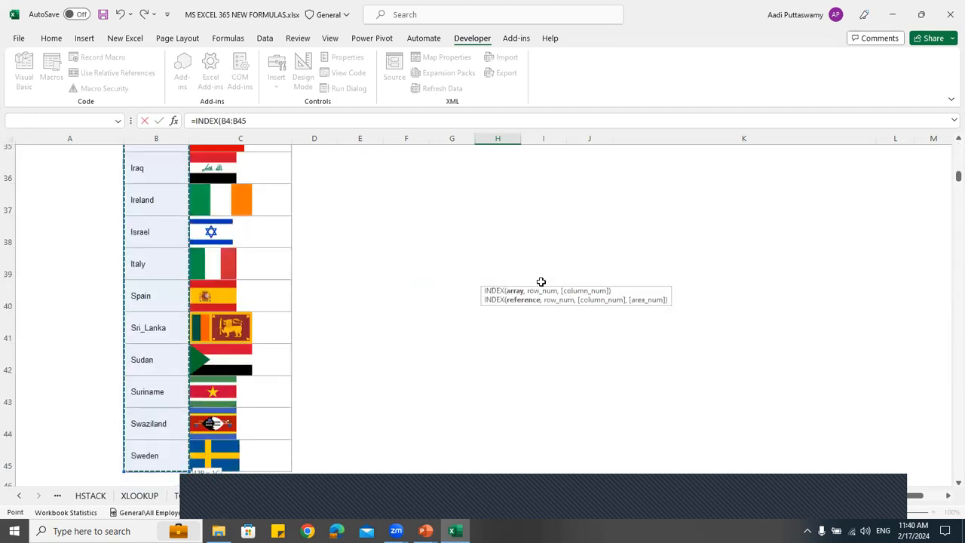
text(,)
key(Up)
key(Up)
key(Up)
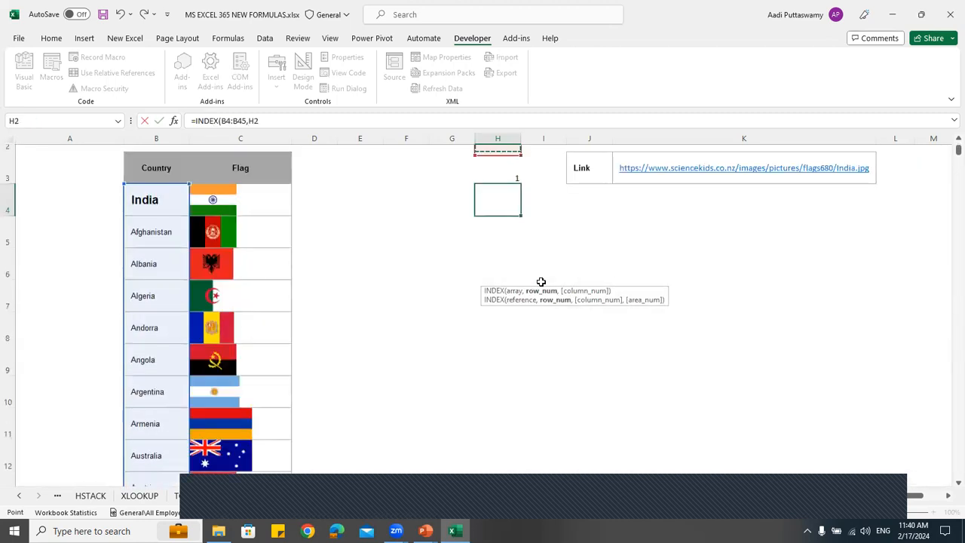
key(Down)
key(Down)
key(Down)
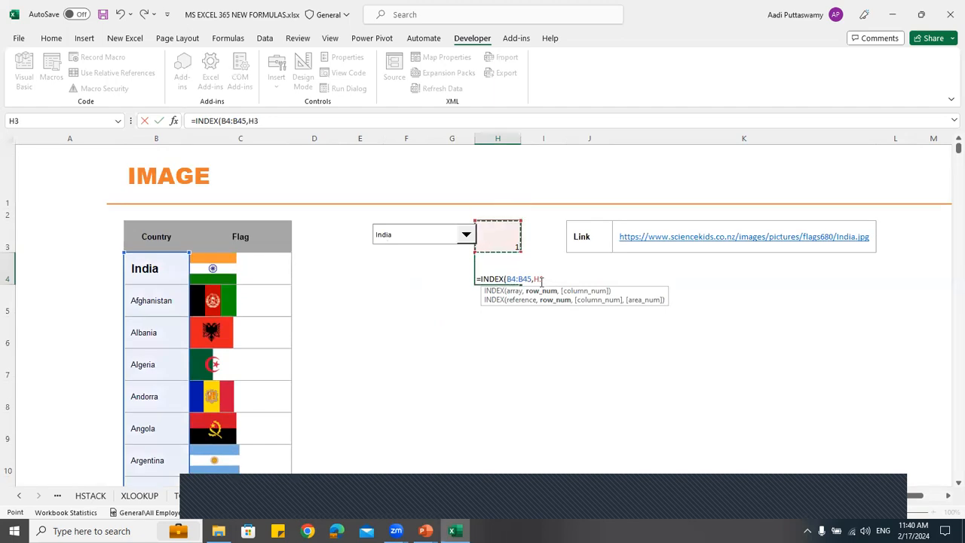
key(Return)
Test the INDEX lookup by choosing other countries in the combo box, finishing with Bahrain
click(447, 239)
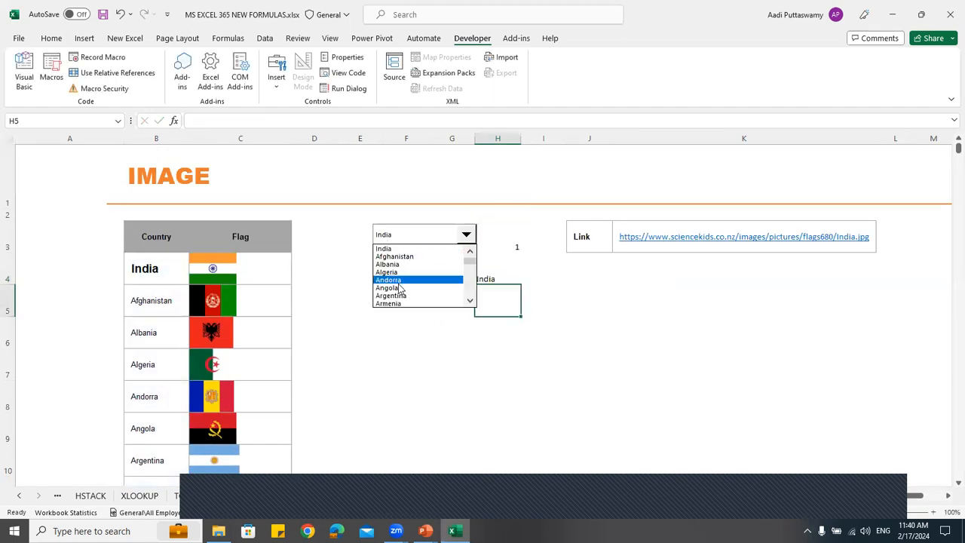
click(400, 287)
click(419, 235)
click(399, 304)
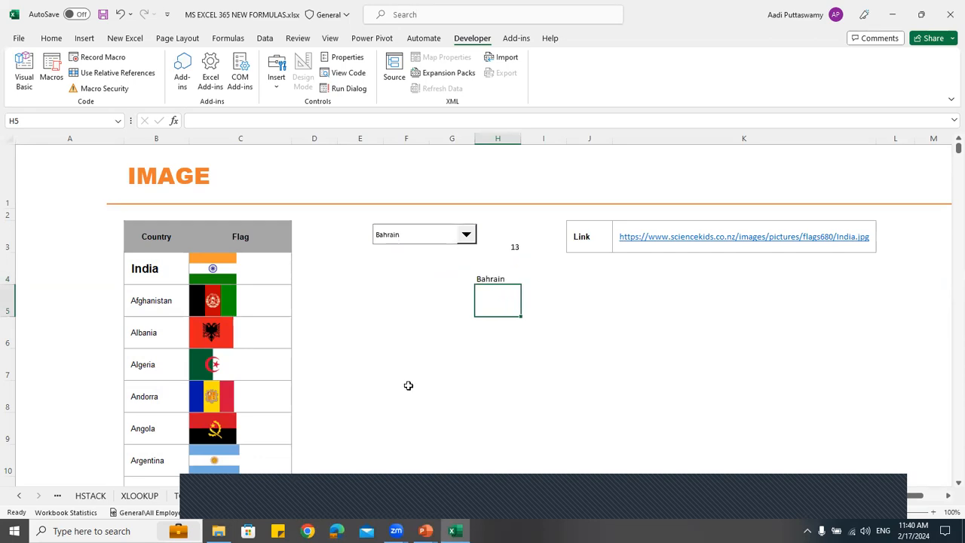
click(414, 343)
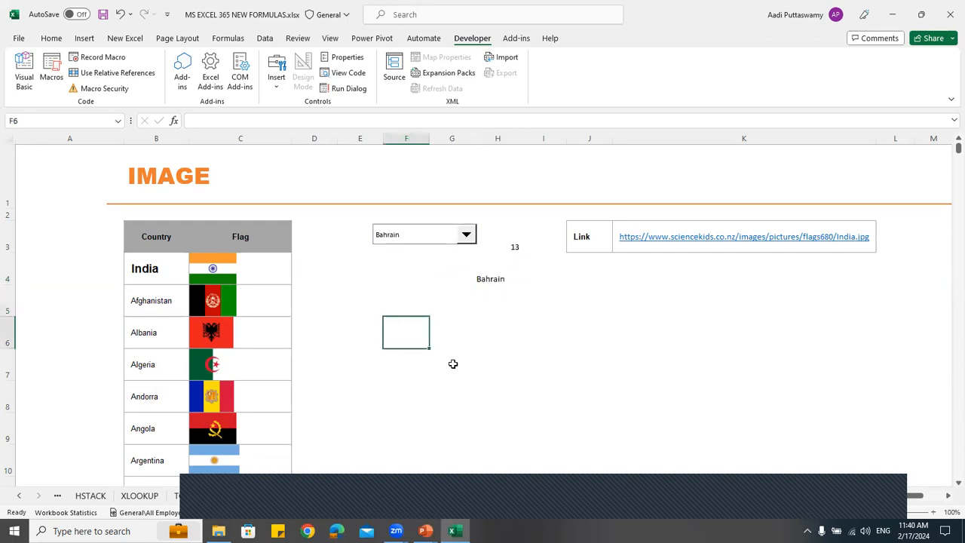
text(=image)
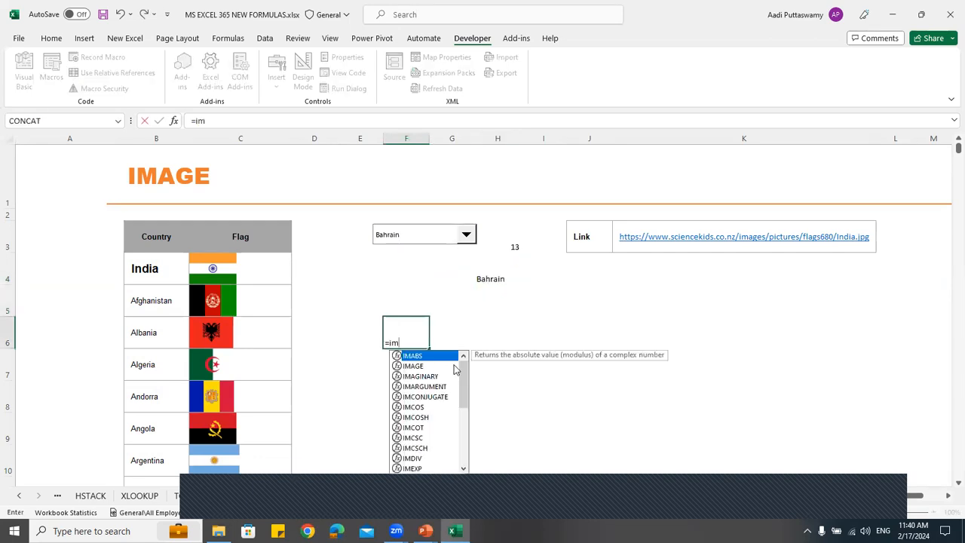
key(Tab)
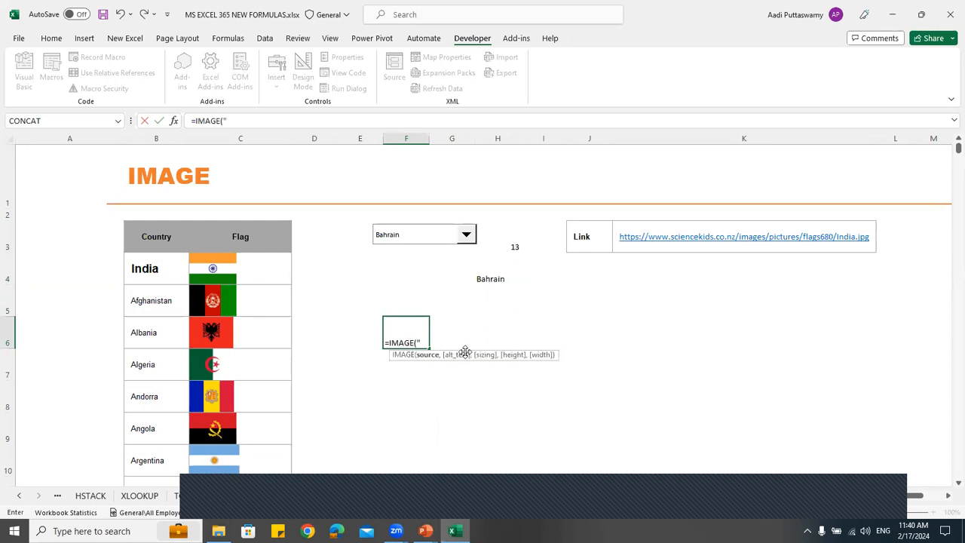
text(")
text(https://www.sciencekids.co.nz/images/pictures/flags680/India.jpg)
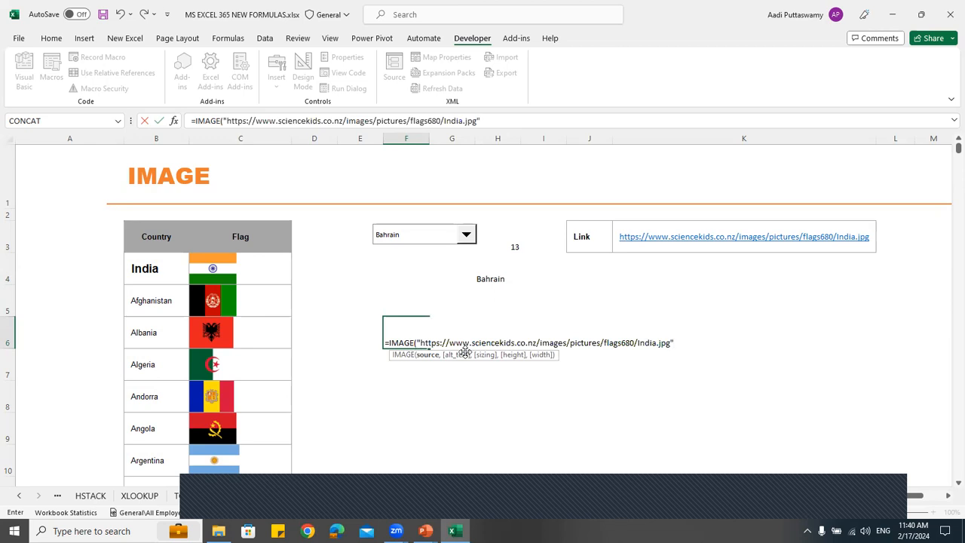
text())
key(Return)
key(Up)
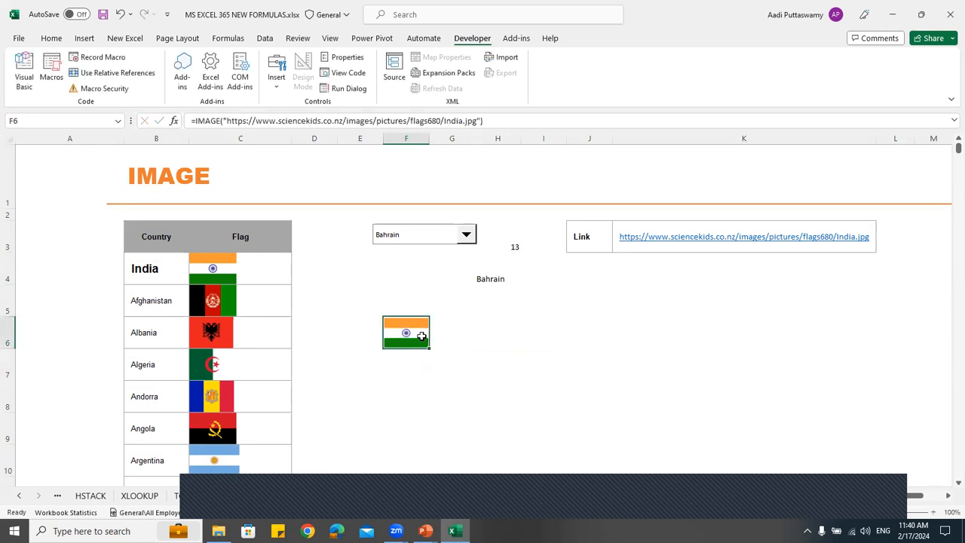
click(462, 121)
key(BackSpace)
key(BackSpace)
key(BackSpace)
key(BackSpace)
key(BackSpace)
text(" &)
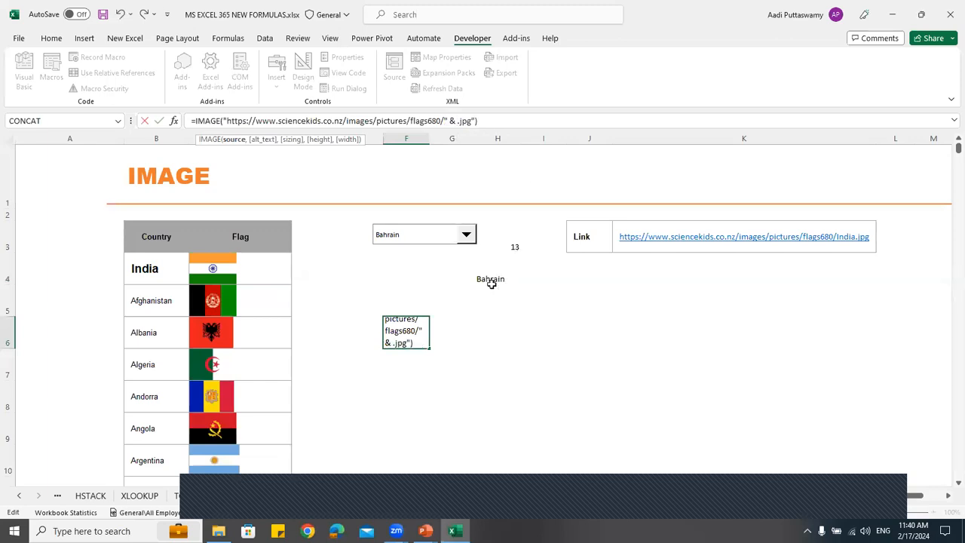
click(491, 283)
text(& ")
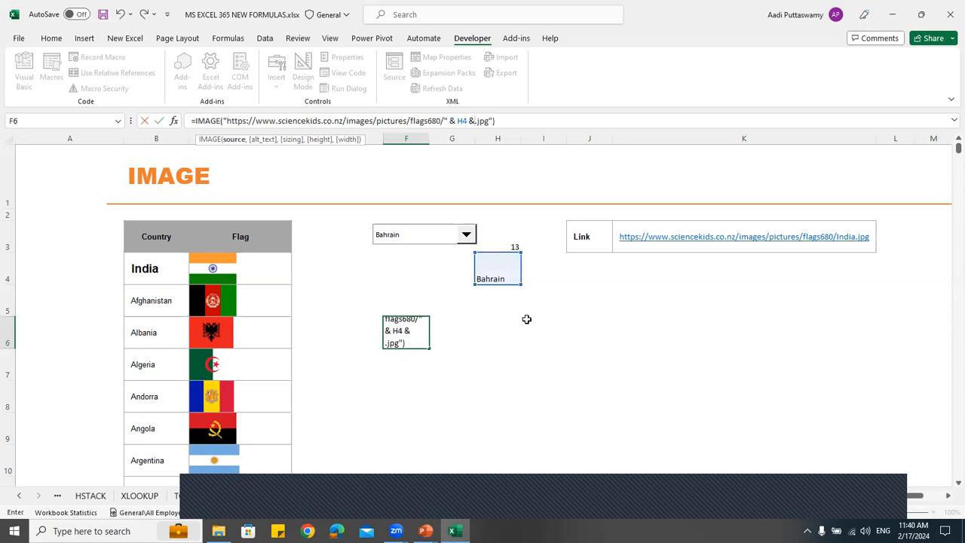
key(Return)
Test the dynamic flag in F6 by choosing Barbados and Bhutan in the combo box
click(466, 234)
click(431, 265)
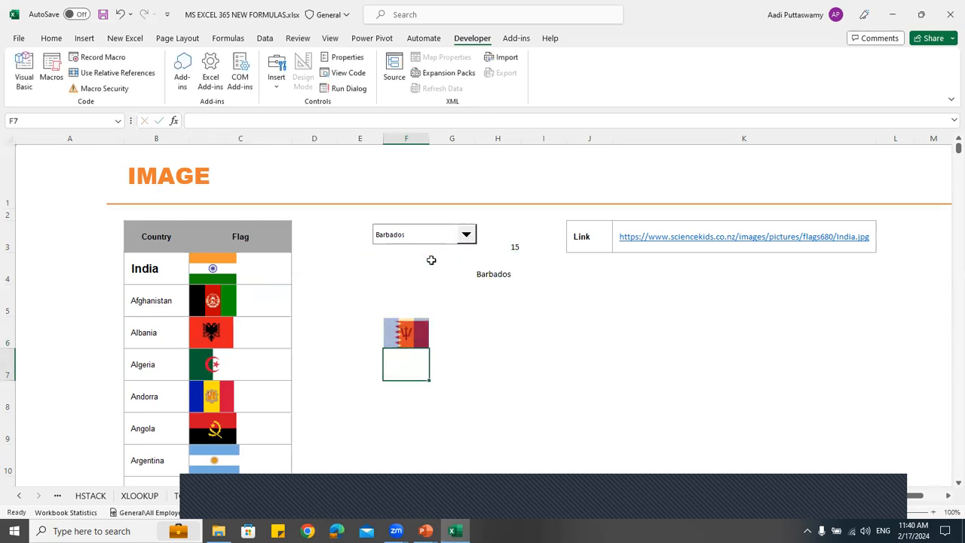
click(701, 387)
click(467, 234)
click(408, 297)
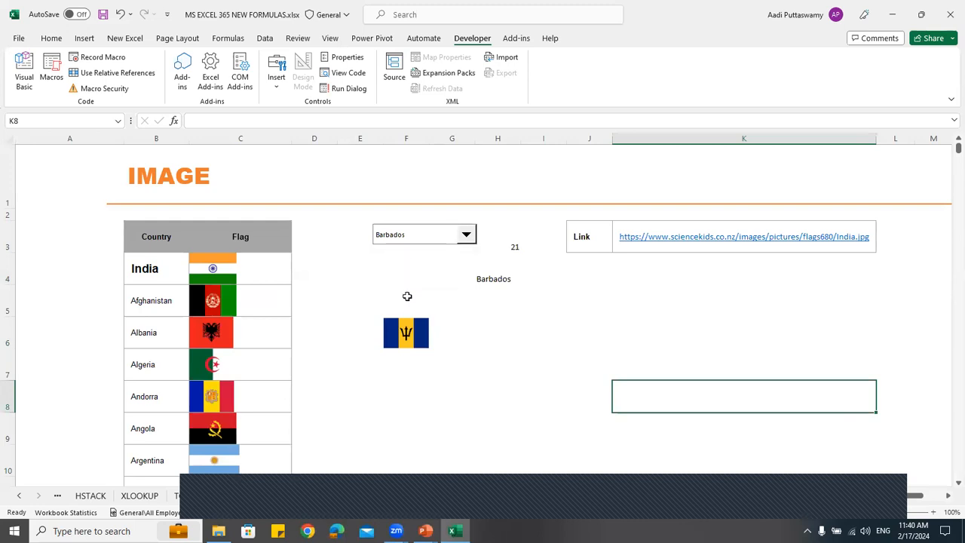
Enlarge the flag in F6 by increasing the height of row 6 and the width of column F
click(449, 331)
click(356, 331)
key(Right)
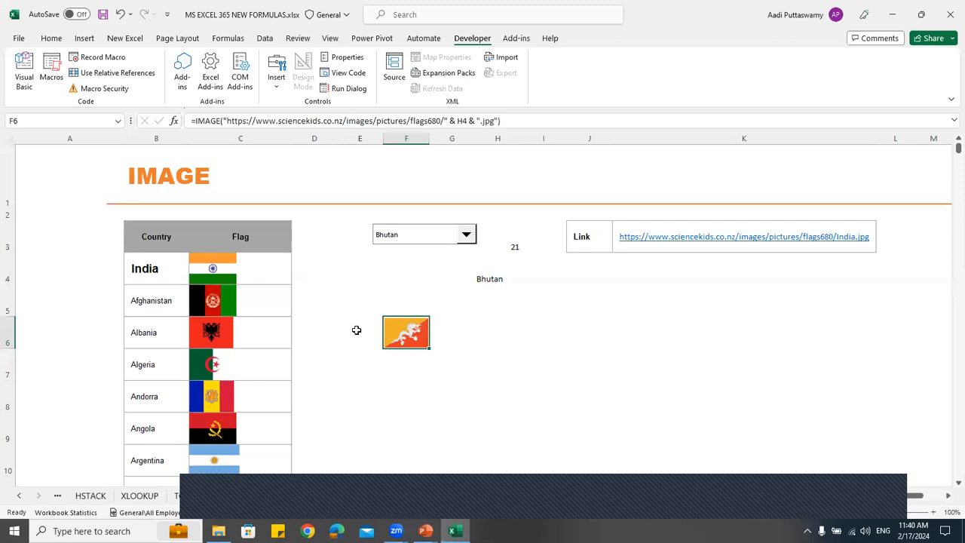
drag(5, 349, 5, 367)
drag(429, 139, 476, 139)
click(530, 374)
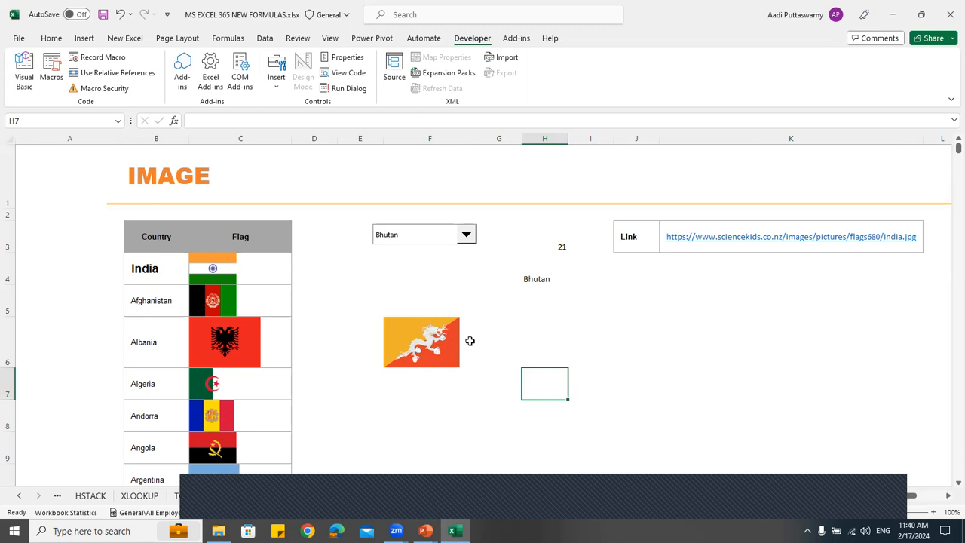
Check the enlarged flag by choosing several countries in the combo box, including Algeria, and finish with Bermuda
click(415, 237)
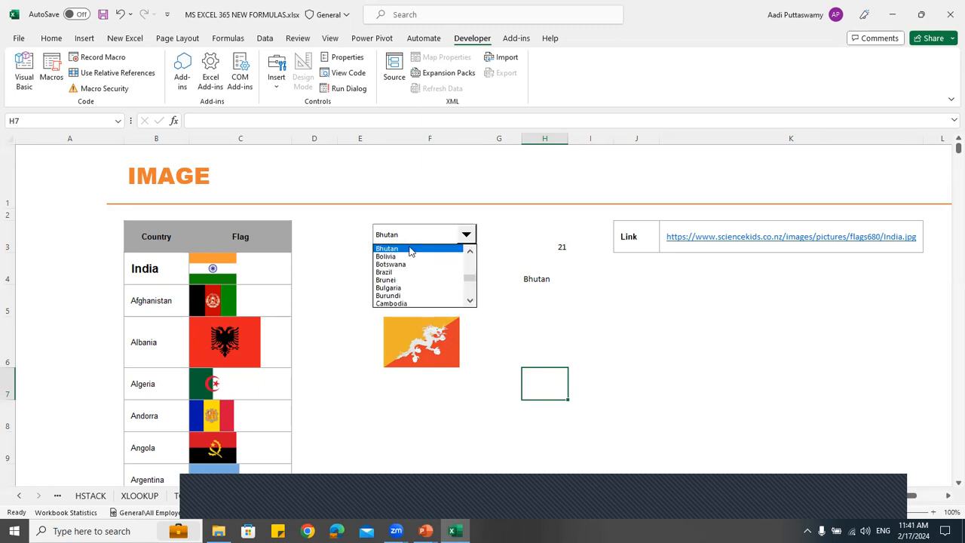
click(400, 256)
click(399, 236)
click(395, 265)
click(405, 237)
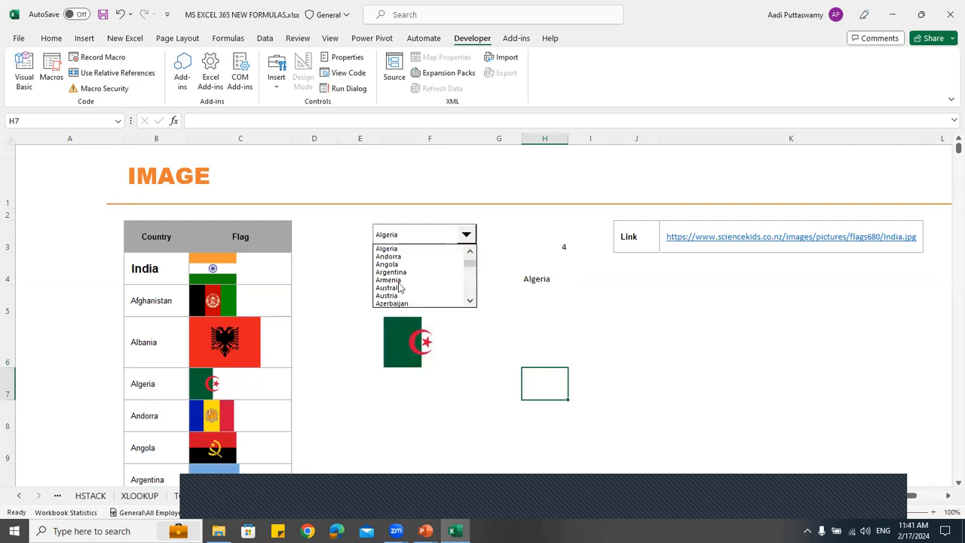
click(401, 286)
click(405, 237)
click(399, 286)
click(412, 237)
click(397, 302)
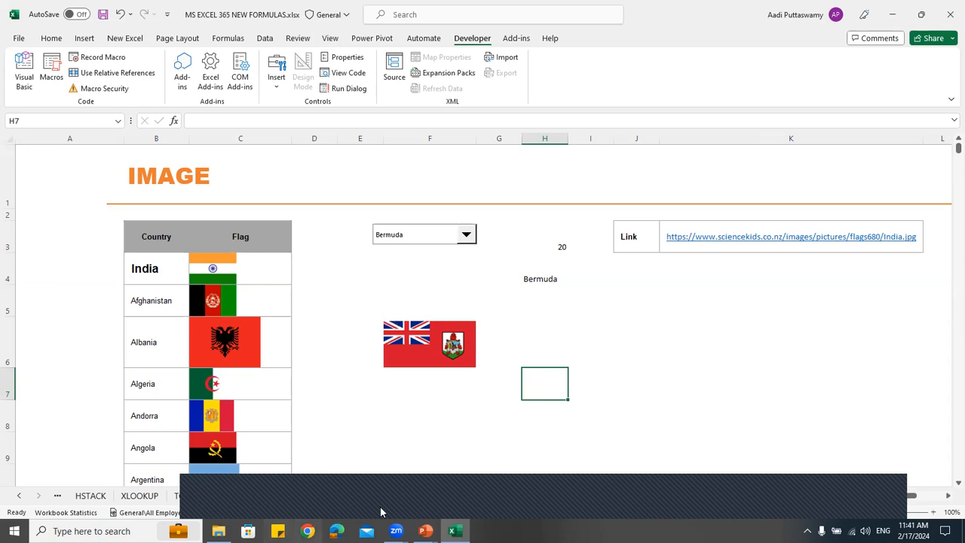
Switch to the TAKE practice sheet
click(442, 505)
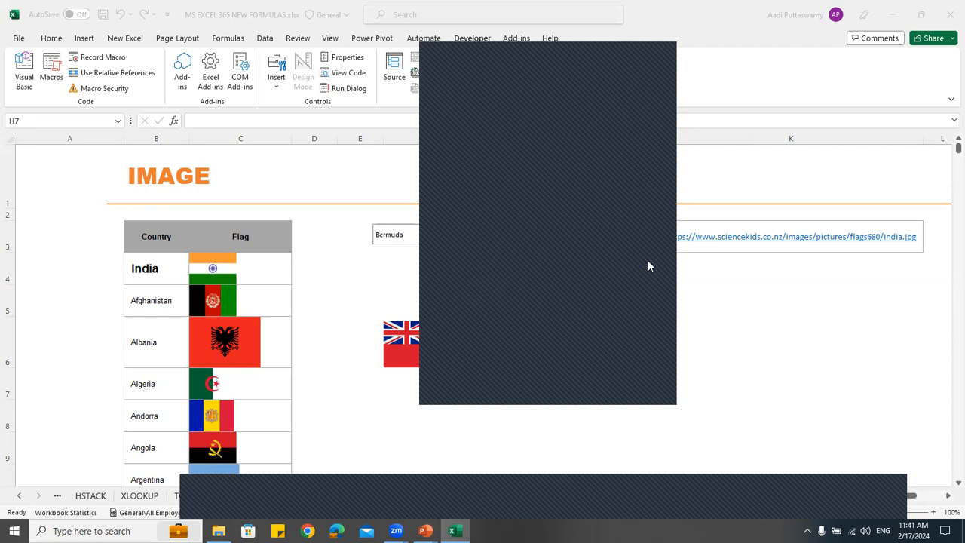
click(664, 54)
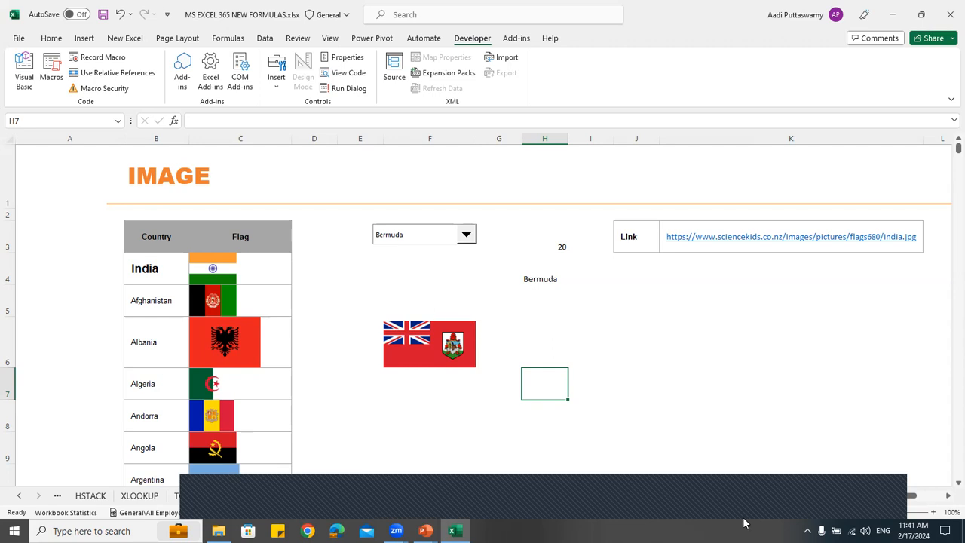
click(439, 499)
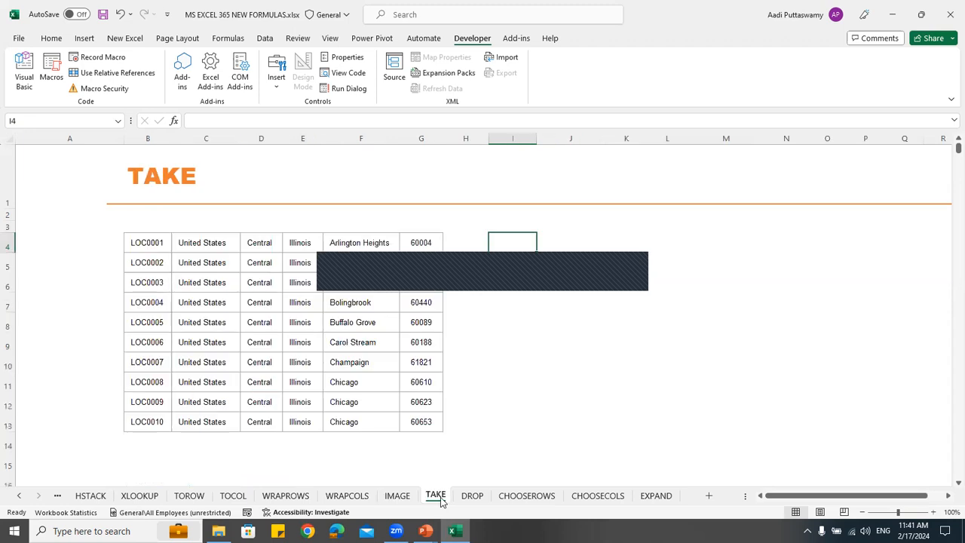
Enter =TAKE(B4:G13,5,3) in I4 to return the first five rows and three columns of the location table
click(619, 367)
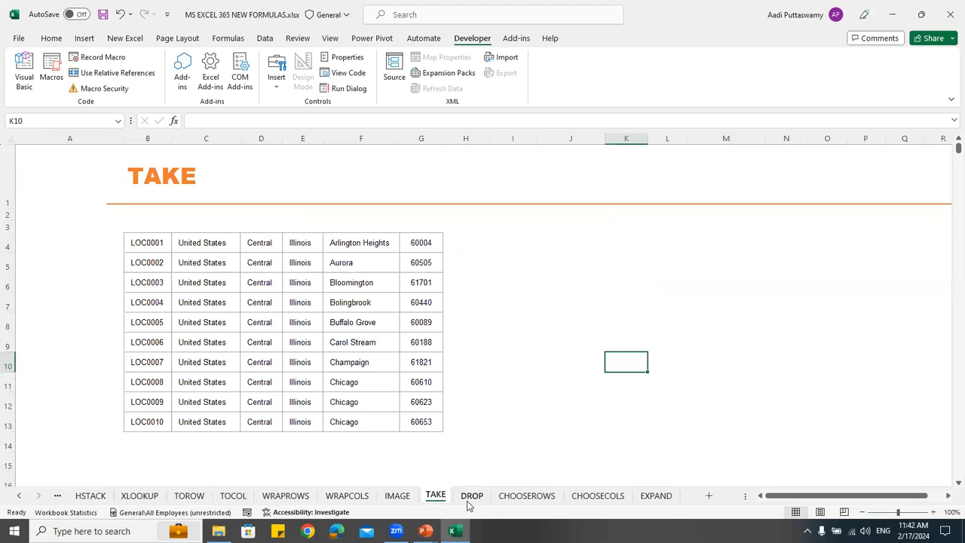
click(527, 242)
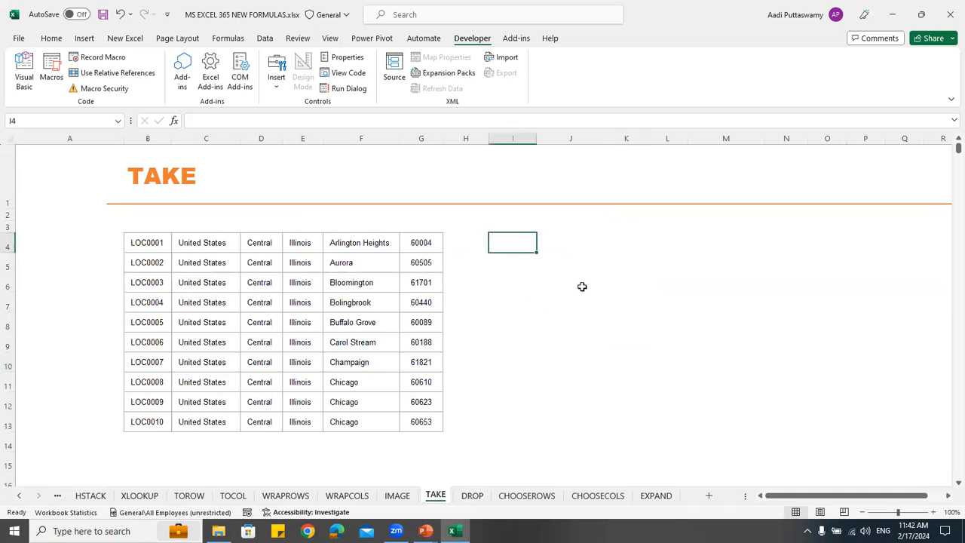
text(=take)
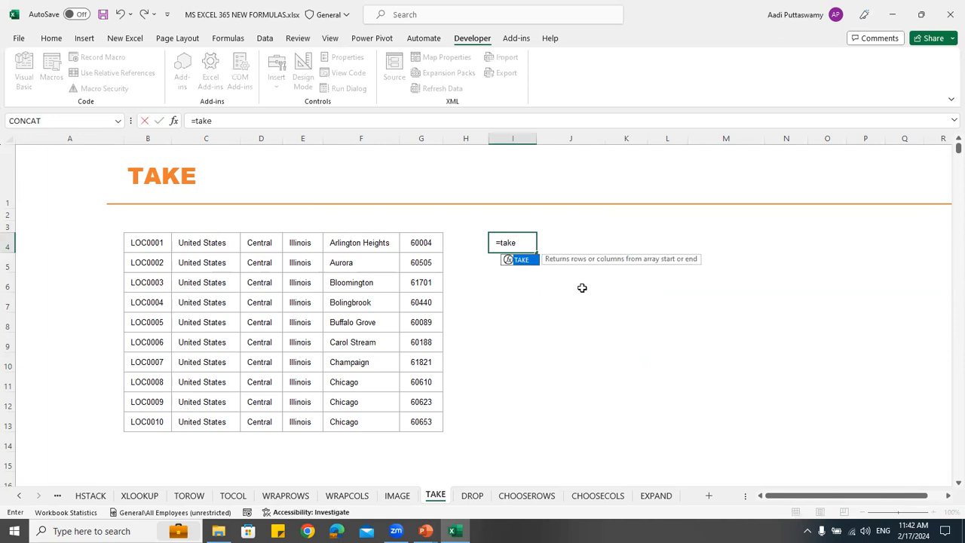
key(Tab)
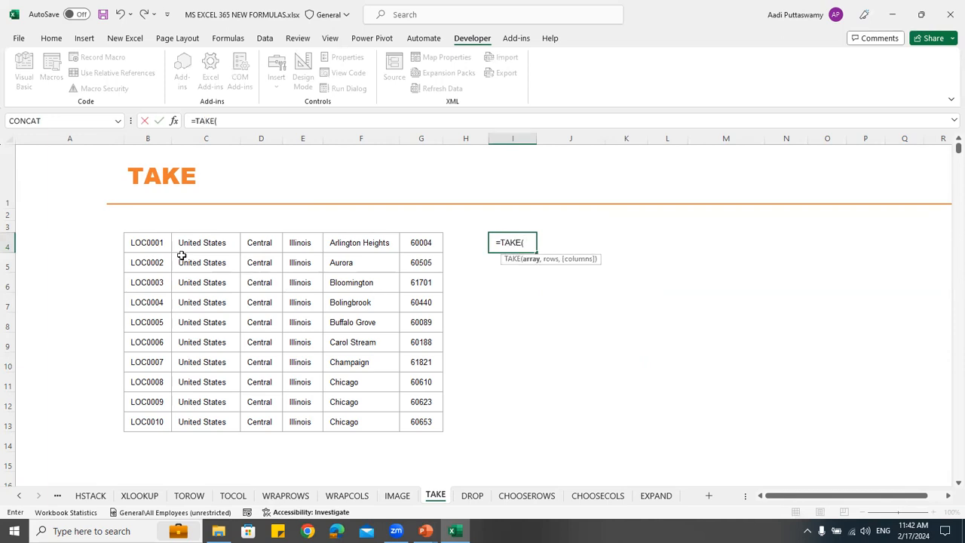
drag(147, 243, 422, 424)
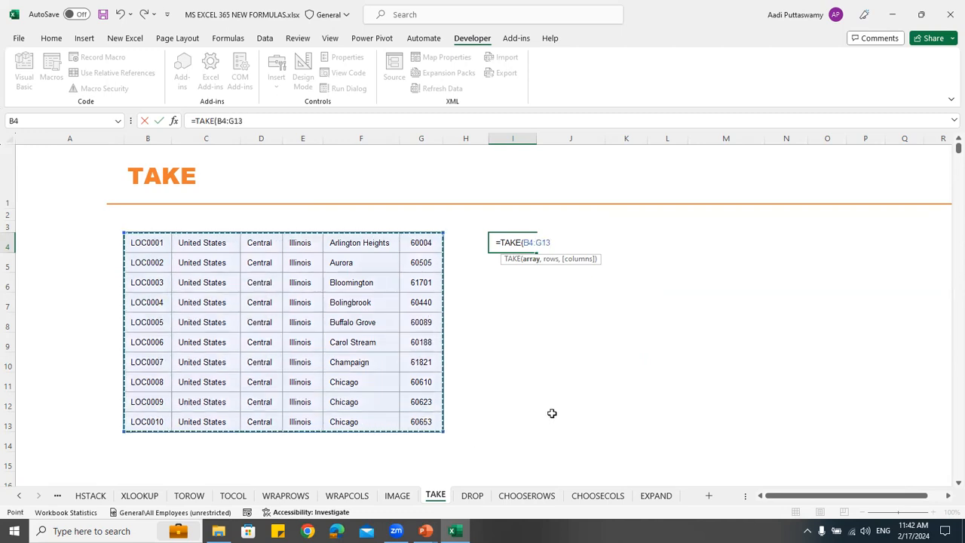
text(,)
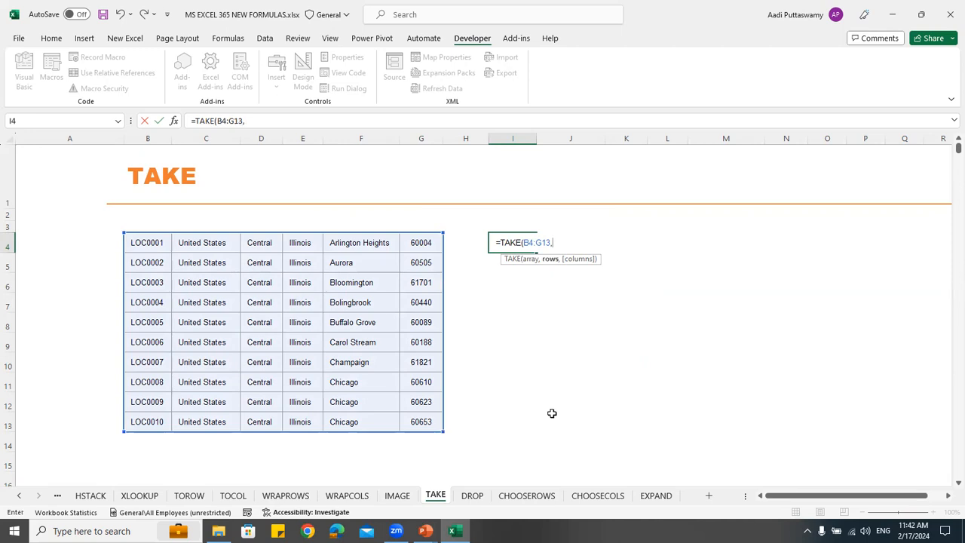
text(5,3)
key(Return)
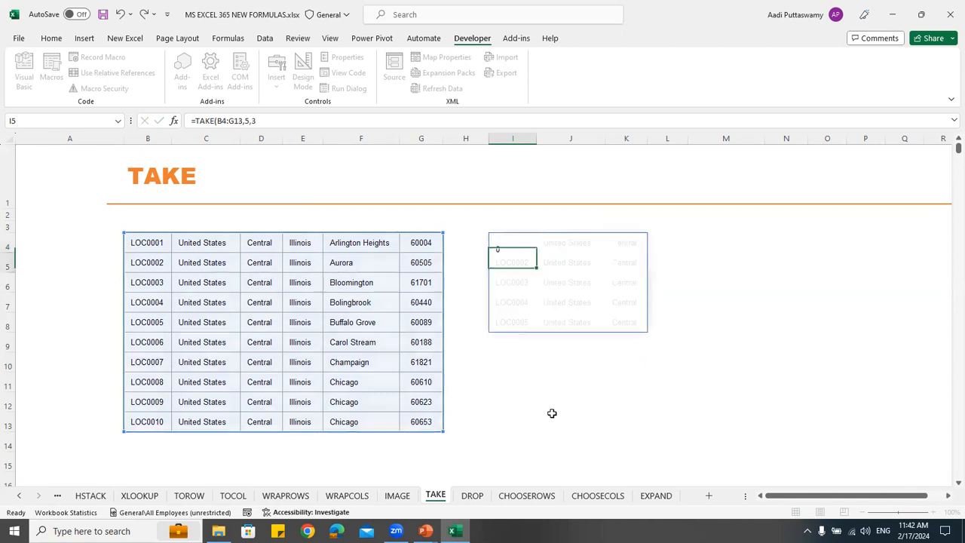
Compare the source table B4:G13 with the TAKE result in I4:K8 by selecting each range
click(153, 251)
shift+click(426, 423)
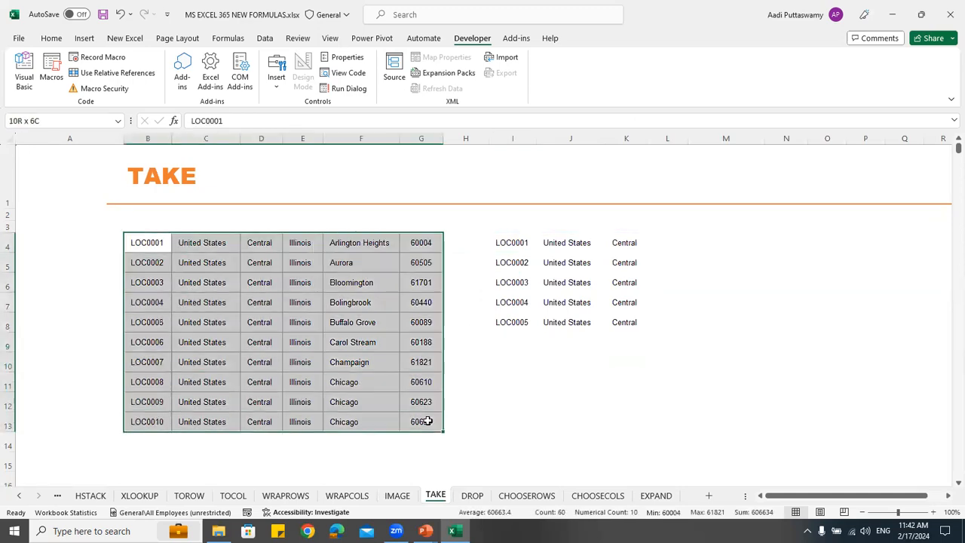
drag(513, 243, 633, 321)
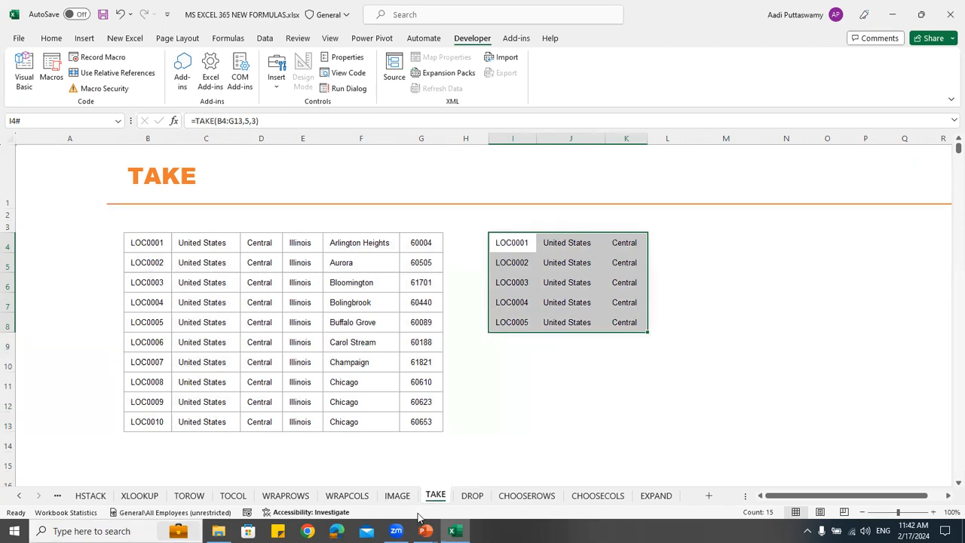
On the DROP sheet, enter =DROP(B4:G13,3,2) in I4 to leave out the first three rows and two columns
click(471, 496)
text(=)
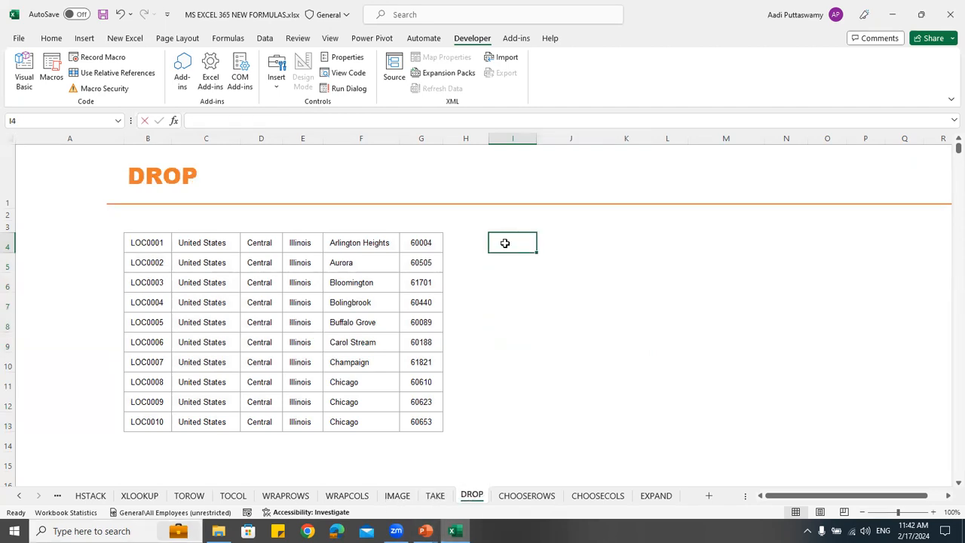
text(drop)
key(Tab)
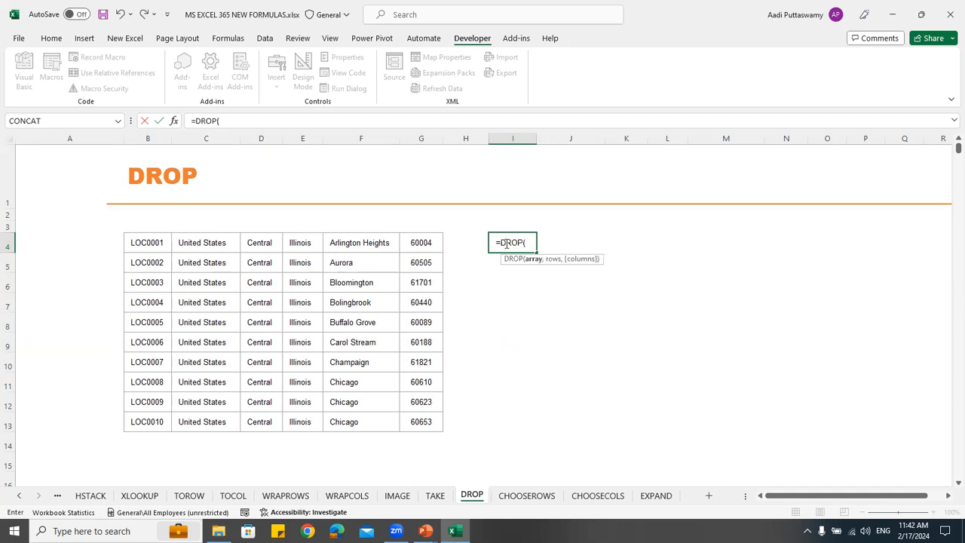
drag(159, 246, 409, 422)
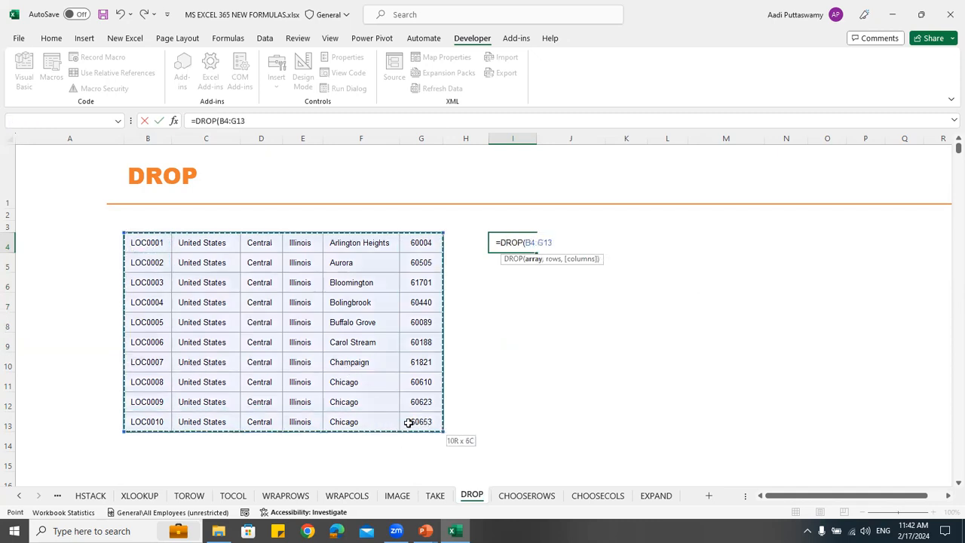
text(,)
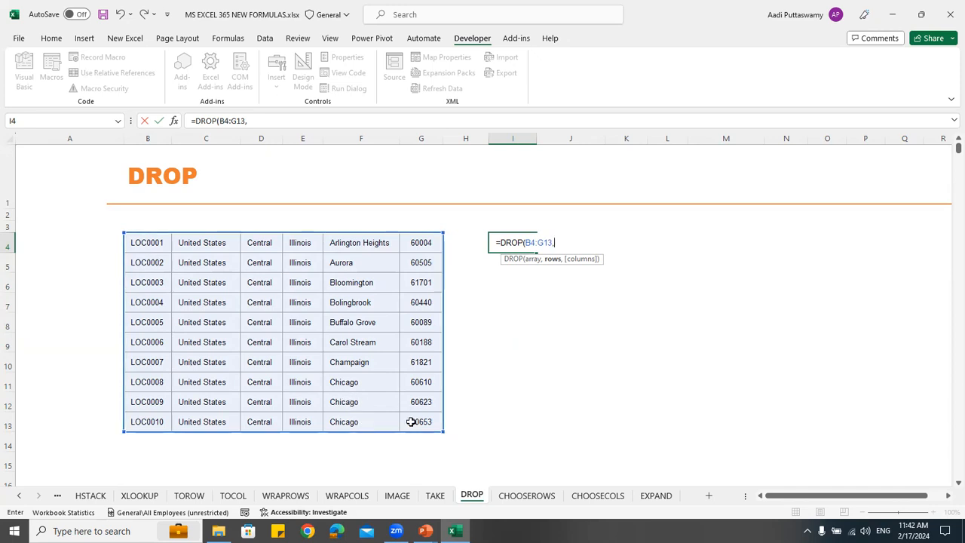
text(3)
text(,2))
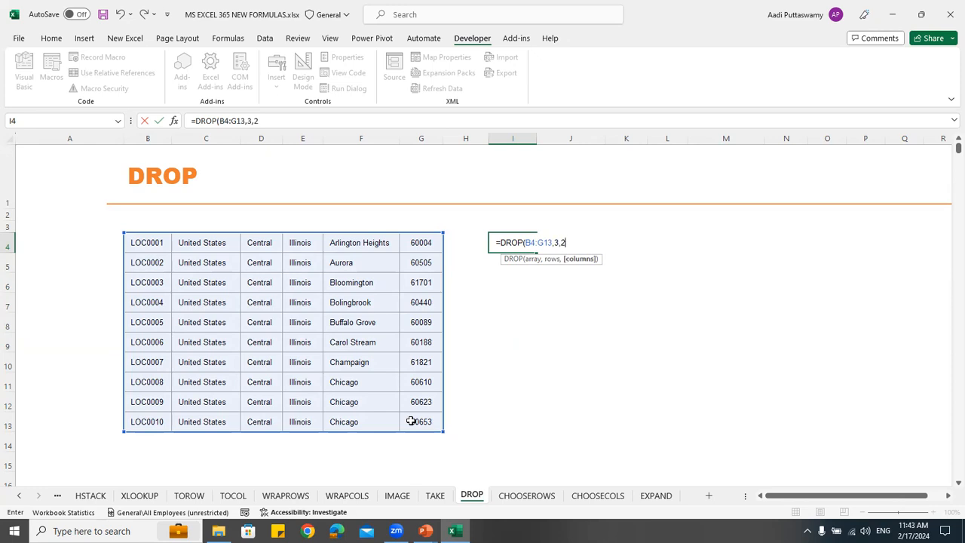
key(Return)
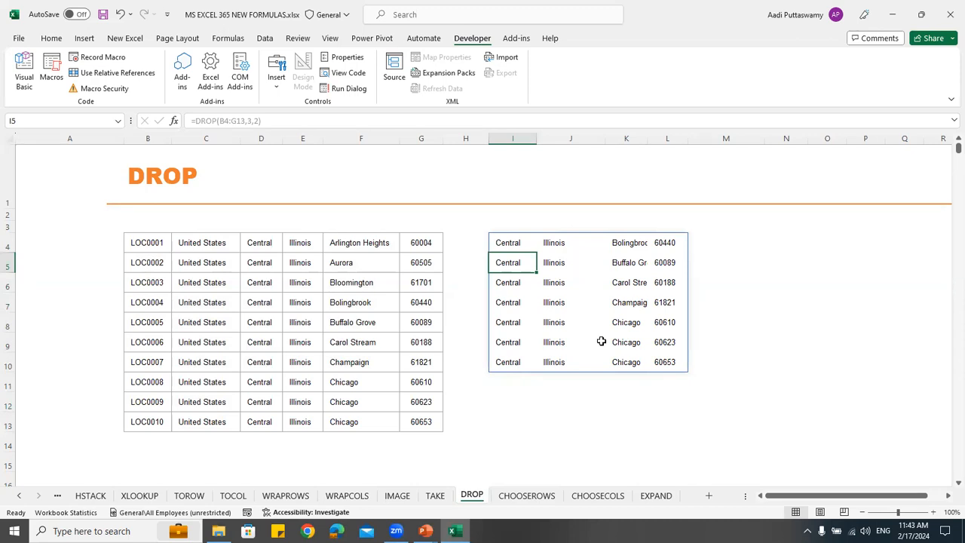
Switch to the CHOOSEROWS practice sheet
click(542, 496)
click(597, 497)
click(539, 496)
click(519, 228)
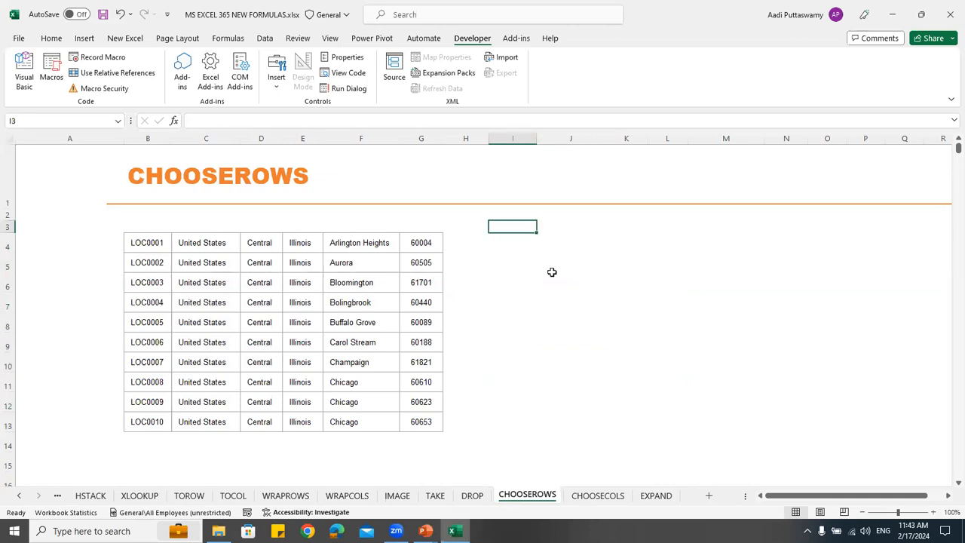
Enter =CHOOSEROWS(B4:G13,1,3,6,7) in I4 to extract rows 1, 3, 6 and 7 of the location table
key(Down)
text(=)
key(BackSpace)
text(=choo)
key(Down)
key(Down)
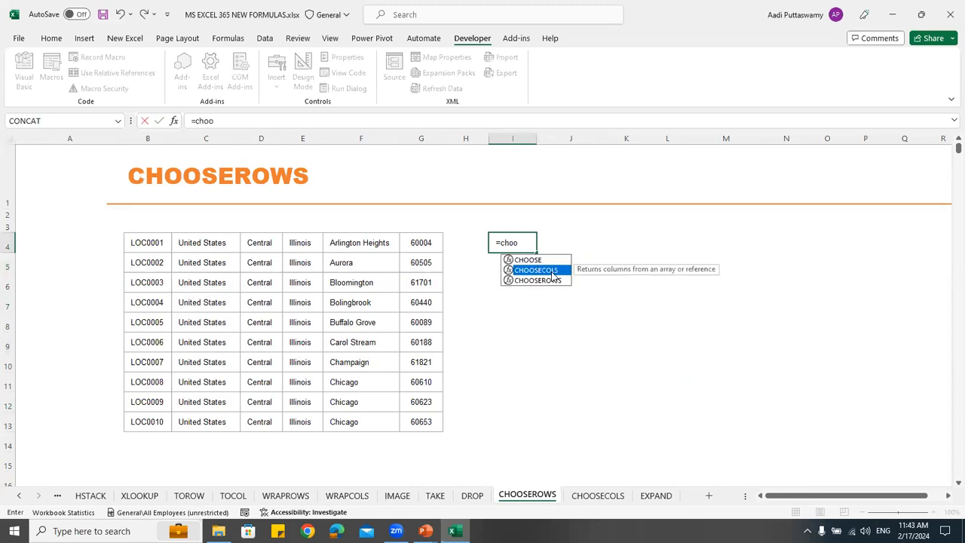
key(Tab)
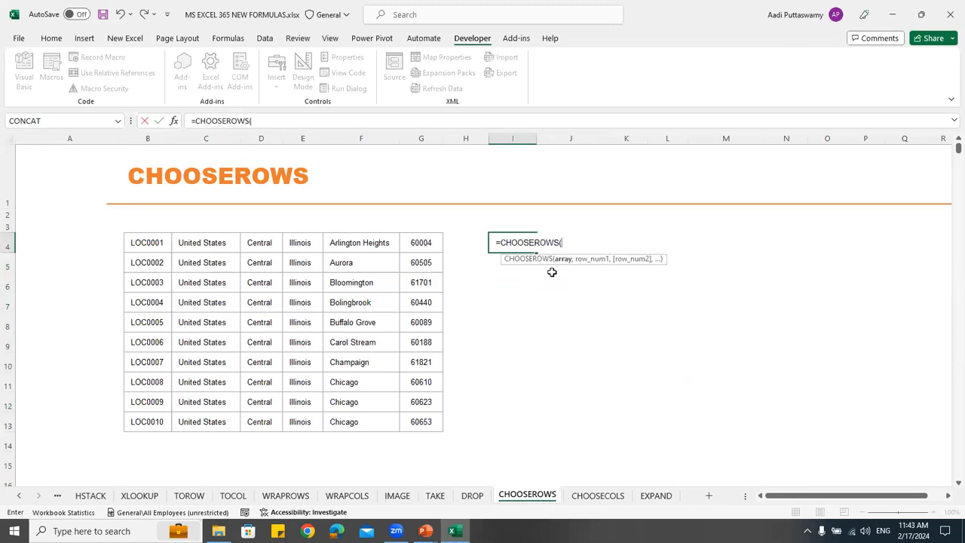
drag(143, 243, 418, 422)
text(,)
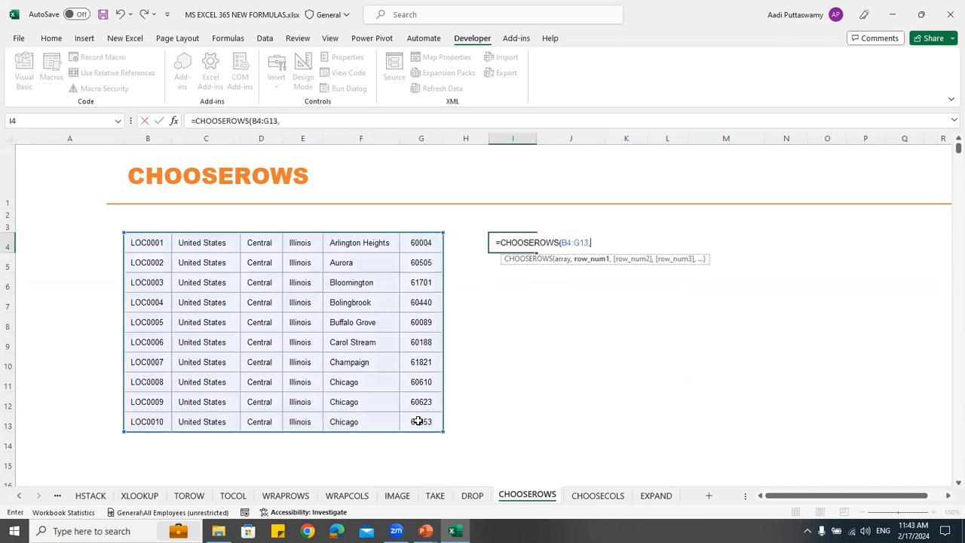
text(1,3,6,)
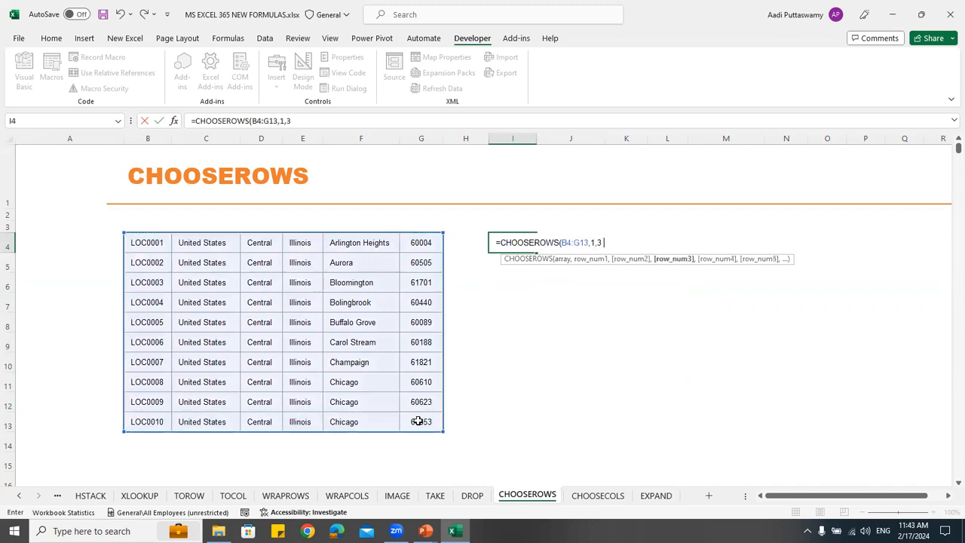
text(7)
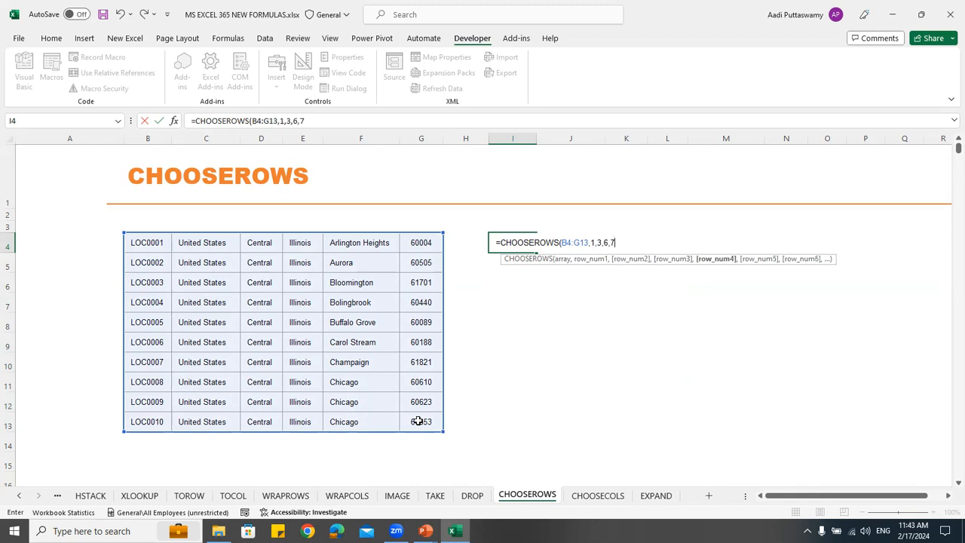
text())
key(Return)
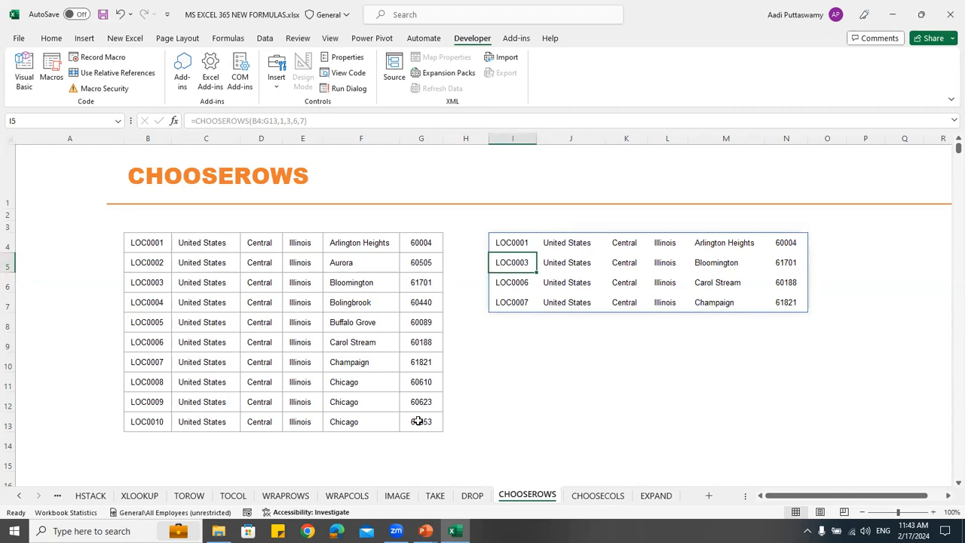
On the CHOOSECOLS sheet, enter =CHOOSECOLS(B4:G13,1,3,6) in I4 to extract columns 1, 3 and 6
click(581, 497)
click(505, 240)
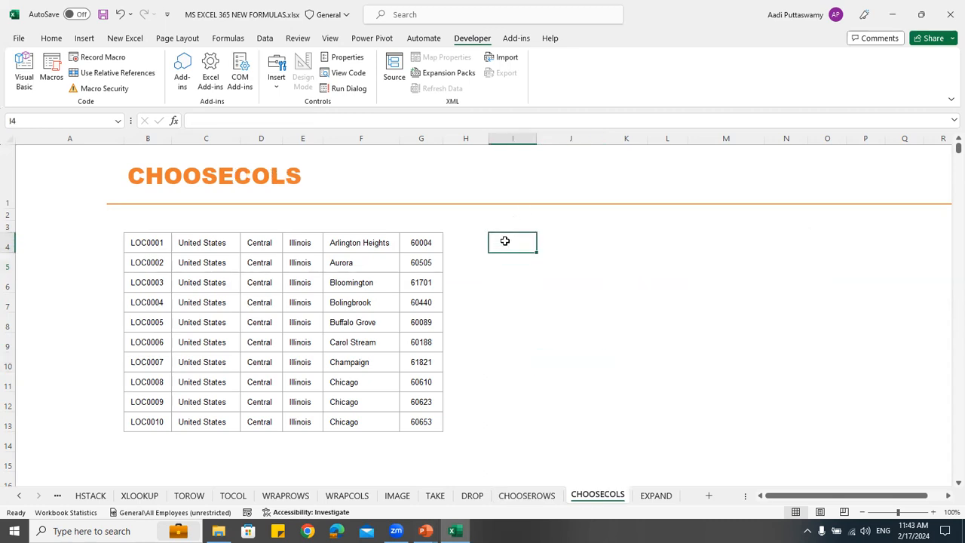
text(=c)
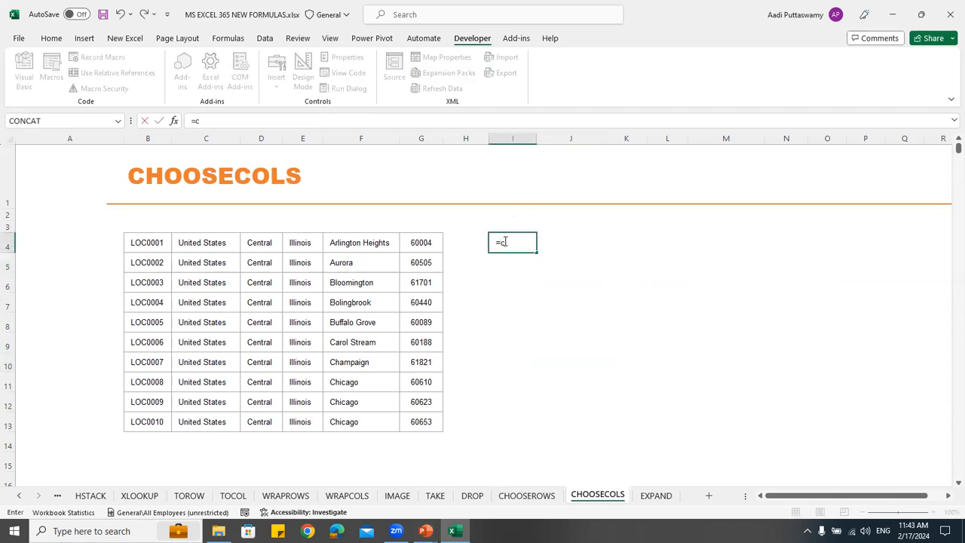
text(hoose)
key(Down)
key(Tab)
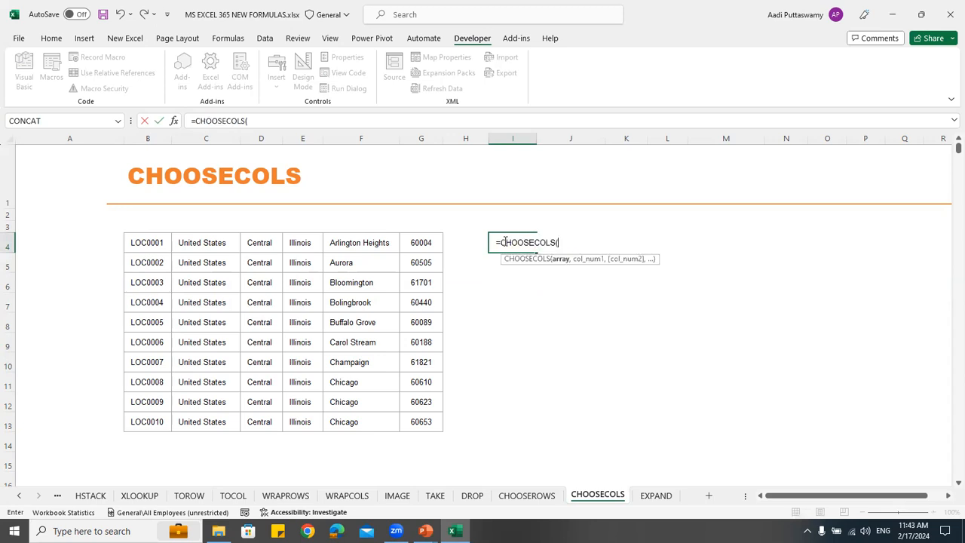
drag(144, 241, 419, 419)
text(,1,3,6)
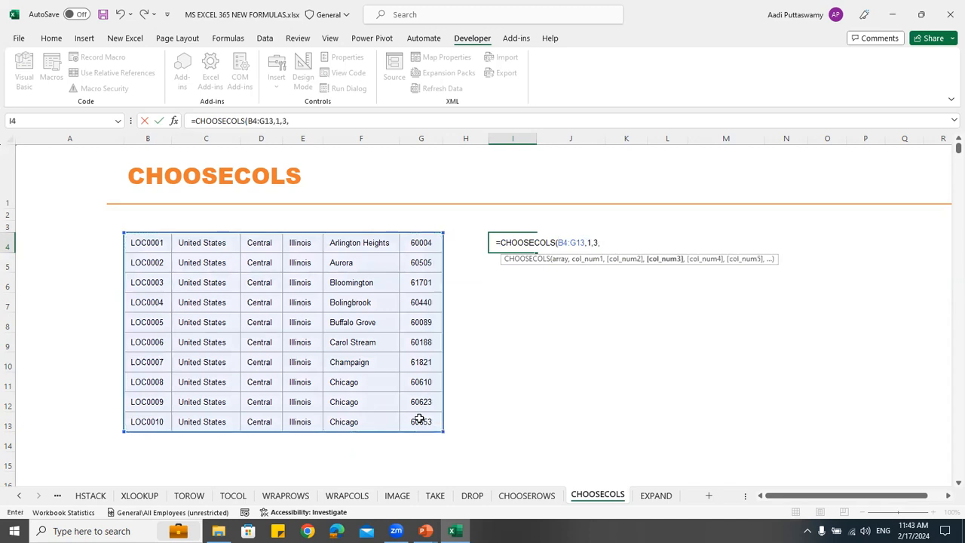
key(Return)
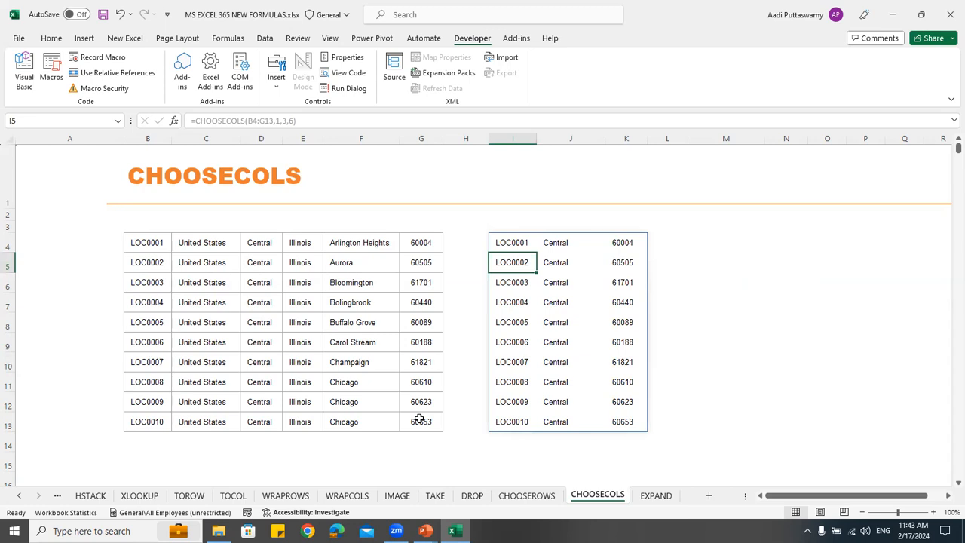
On the EXPAND sheet, enter =EXPAND(C4:D16,12,2) in G4 to try extending the sales and profit data to twelve rows
click(655, 495)
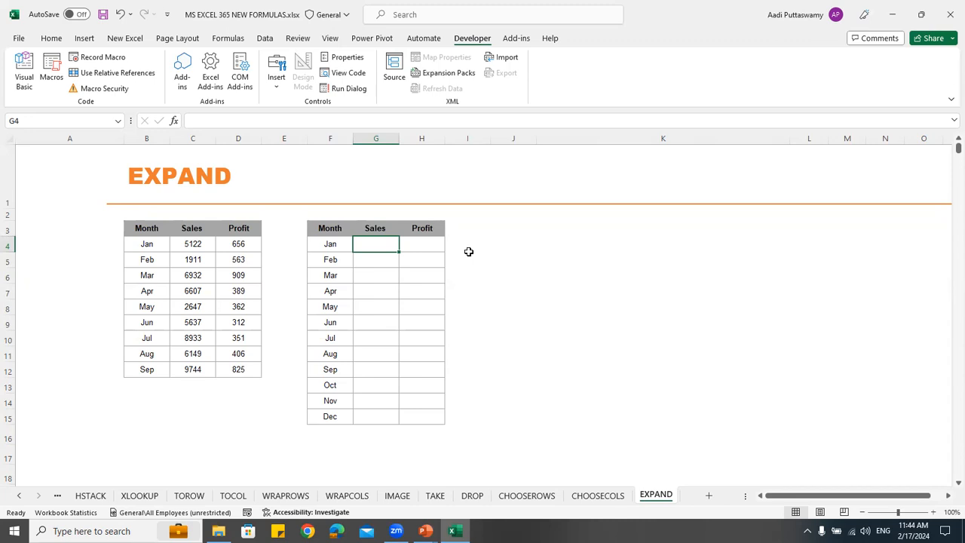
text(=expan)
key(Tab)
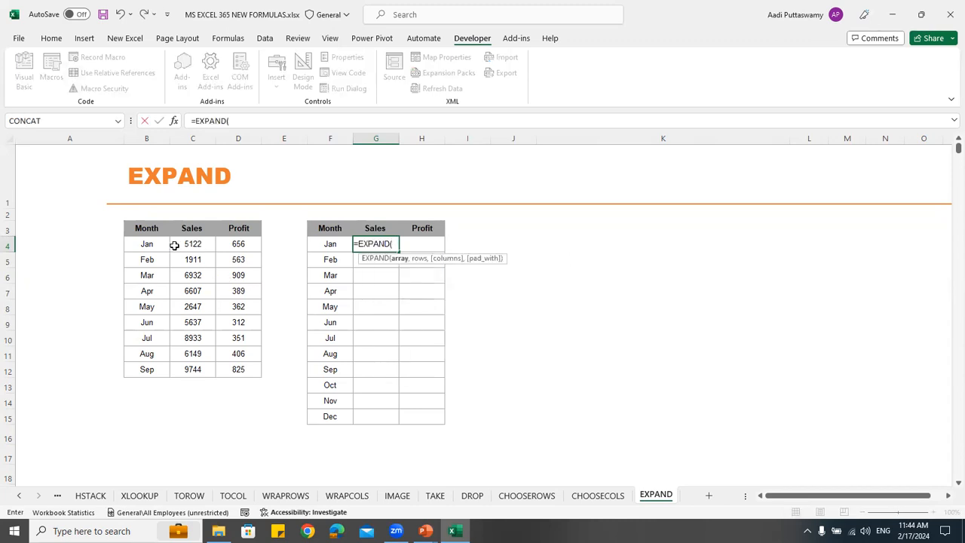
drag(182, 245, 247, 426)
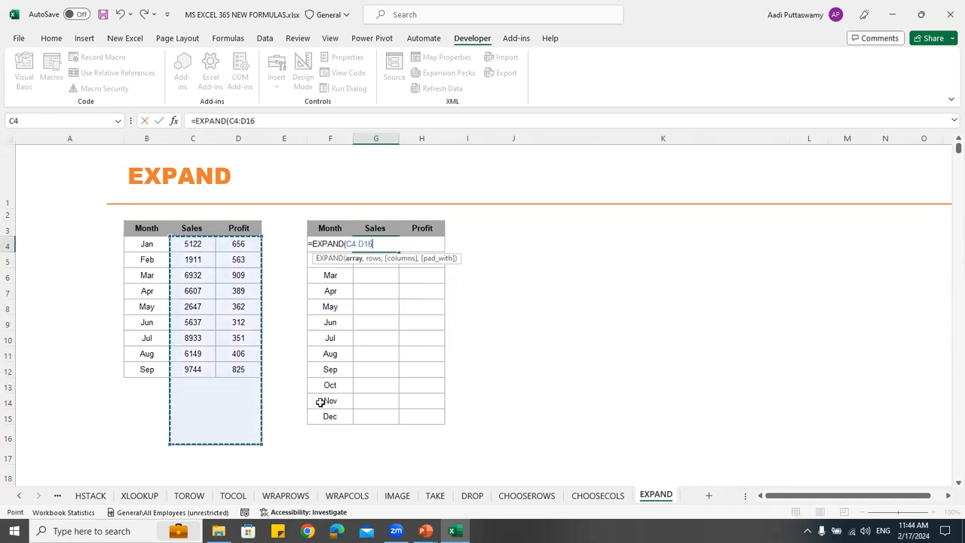
text(,)
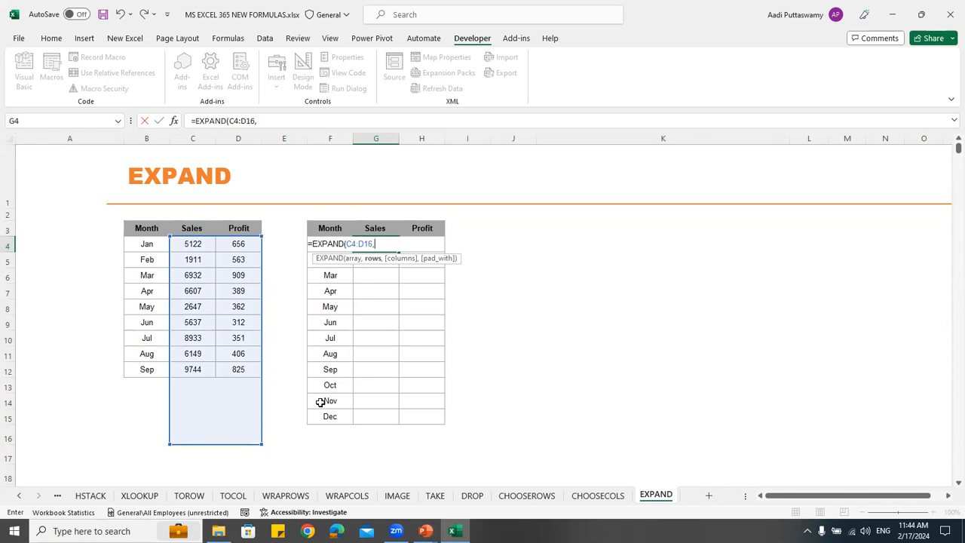
text(12,2)
key(Return)
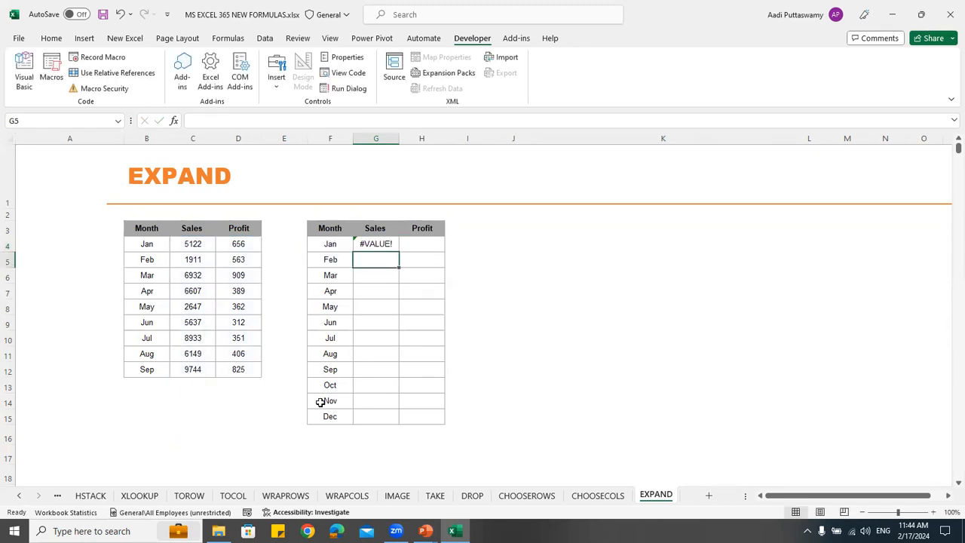
Add 0 as the pad_with argument of the EXPAND formula in G4
double_click(389, 246)
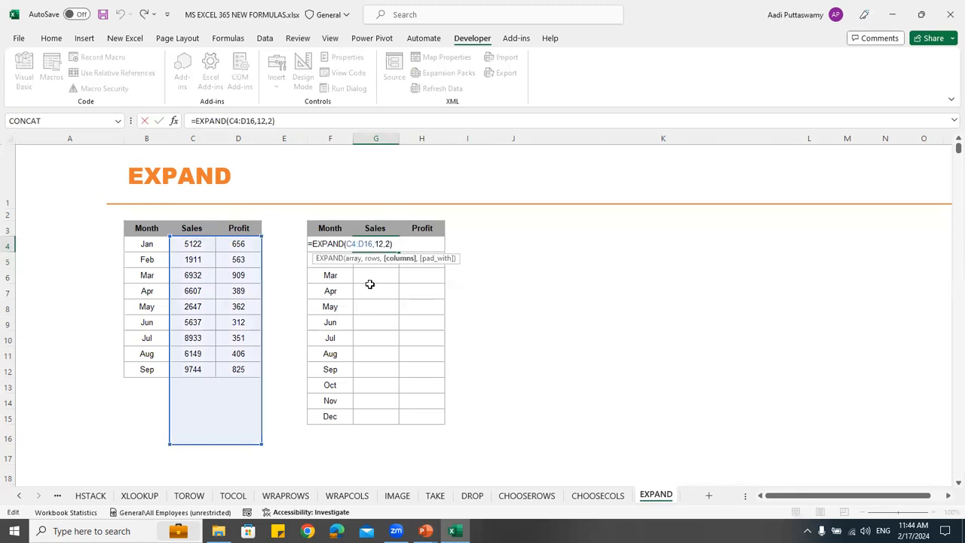
click(384, 244)
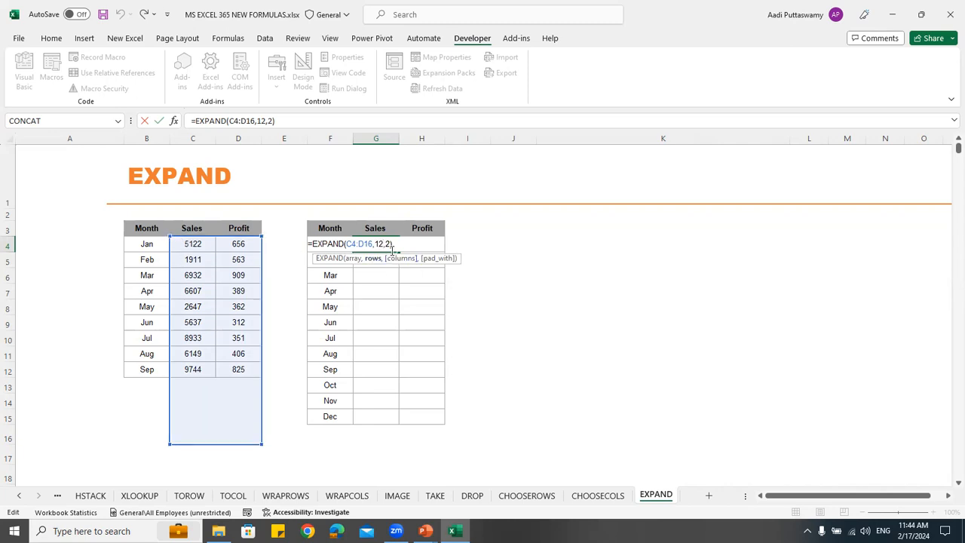
click(389, 244)
text(,)
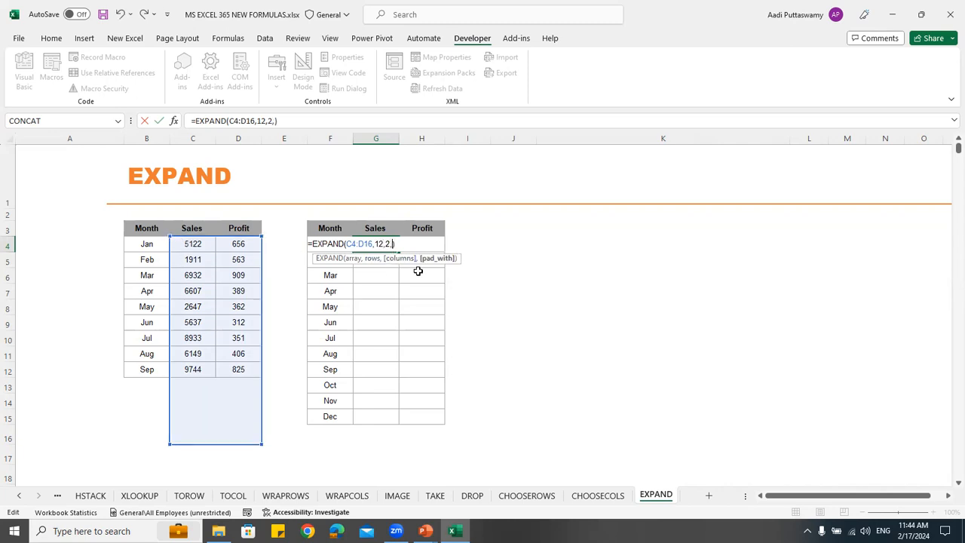
text(0)
key(Return)
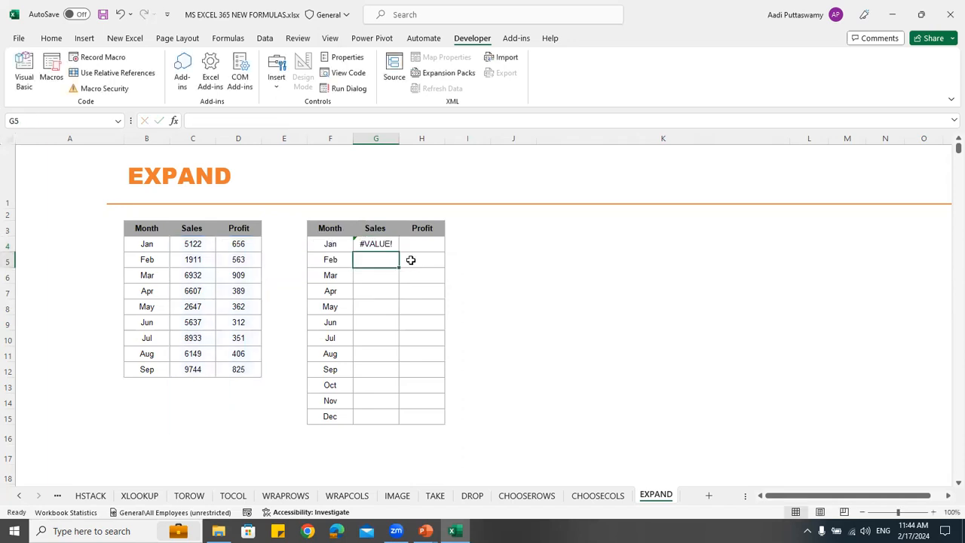
Clear the formula in G4 and try =EXPAND(B4:D16,12,2), including the month column in the array
key(Up)
key(Delete)
text(=exp)
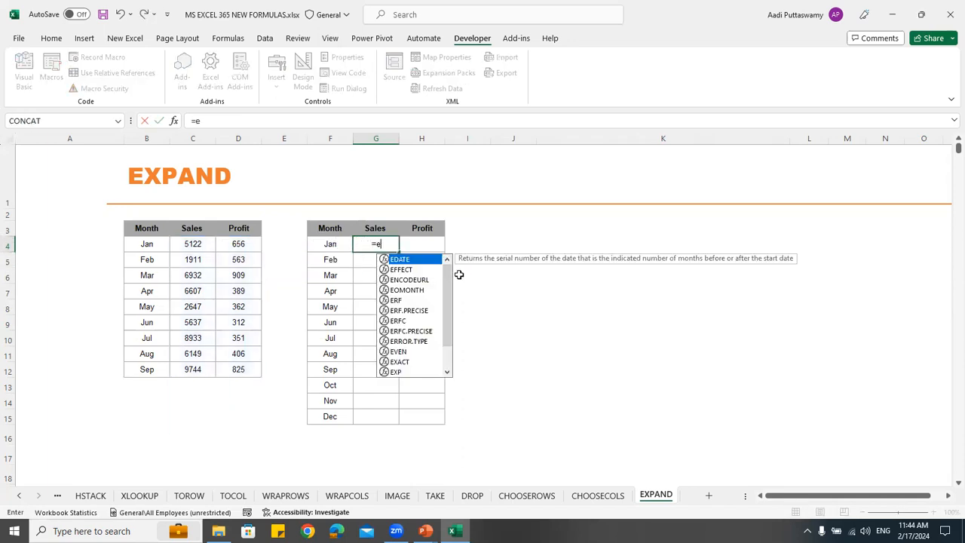
key(Down)
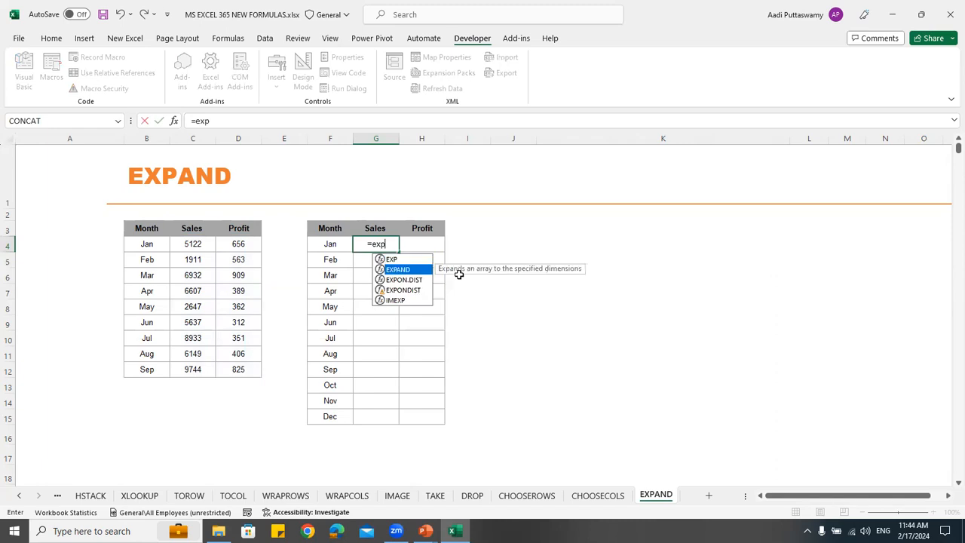
key(Tab)
drag(151, 246, 251, 425)
text(,12,)
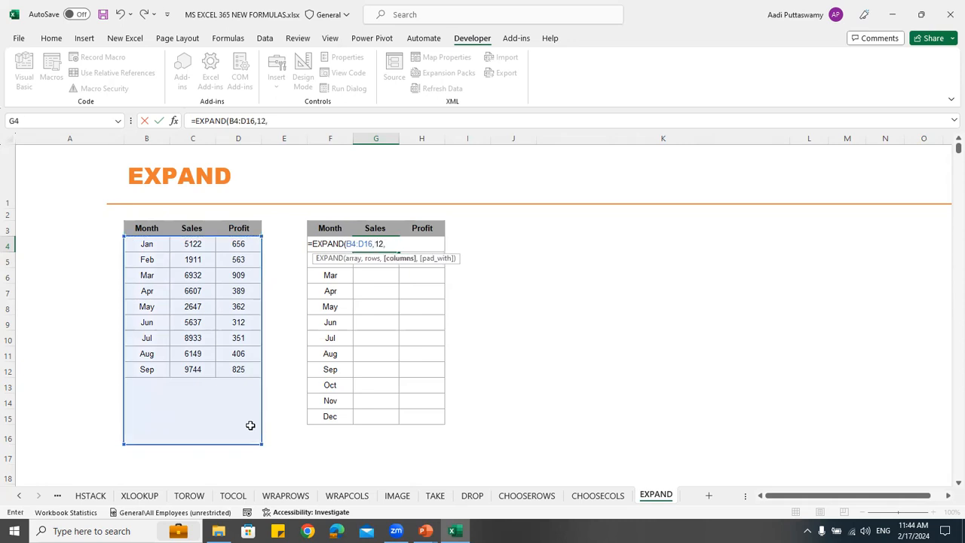
text(2)
key(Return)
key(Up)
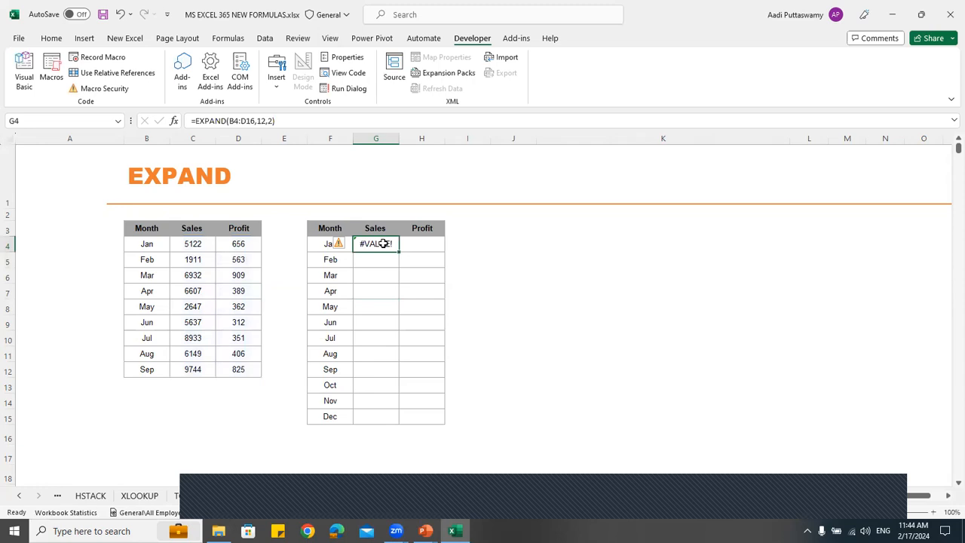
Clear G4 and start a new EXPAND formula there with the sales and profit values C4:D12 as its array
key(Delete)
text(=expan)
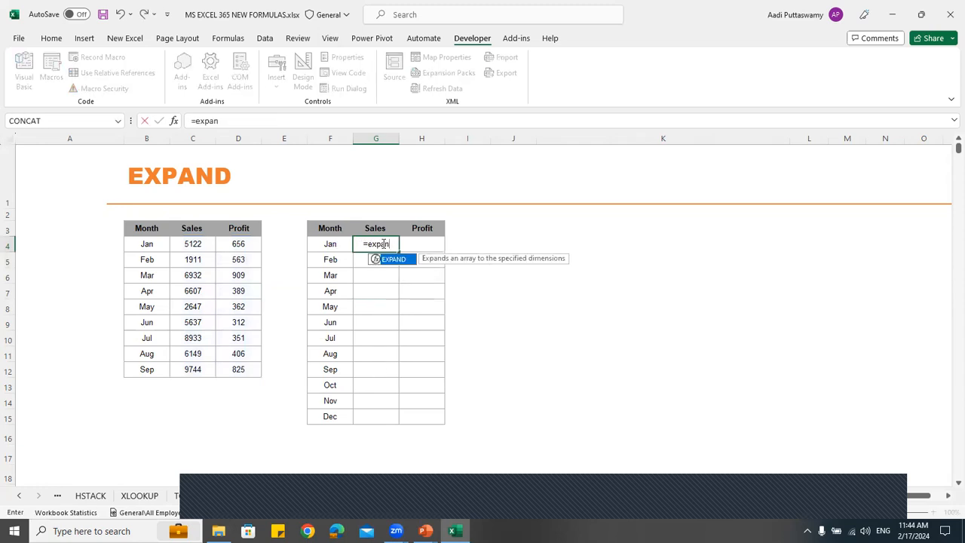
key(Tab)
key(Left)
key(Left)
key(Left)
key(Left)
key(Left)
key(Right)
key(shift+Right)
key(shift+Down)
key(shift+Down)
key(shift+Down)
key(shift+Down)
key(shift+Down)
key(shift+Down)
key(shift+Down)
key(shift+Down)
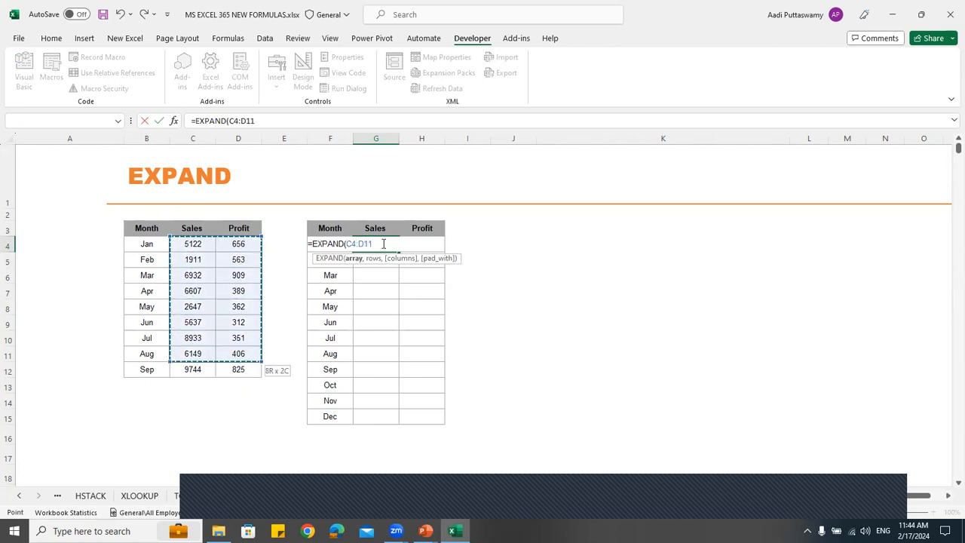
Complete the EXPAND formula in G4 with 9 rows and 2 columns
text(,)
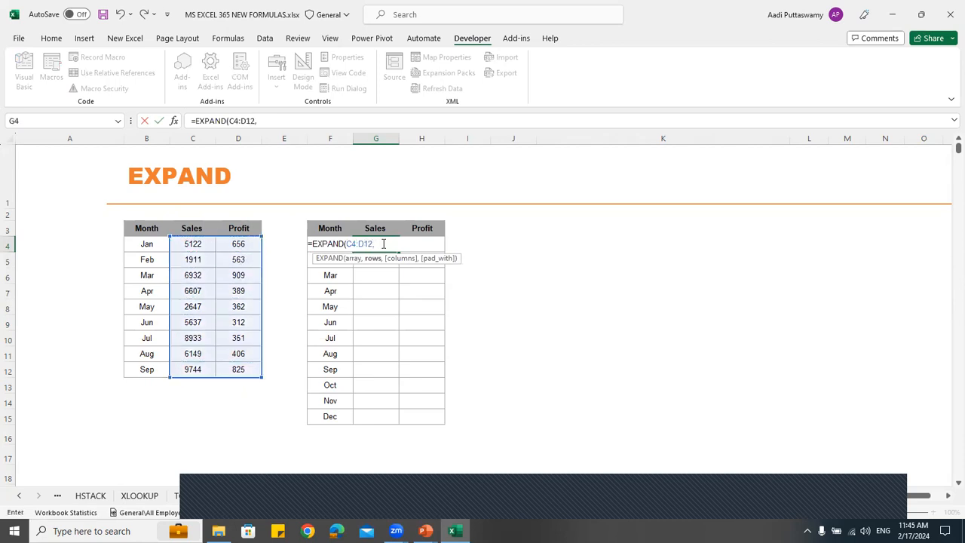
text(10,)
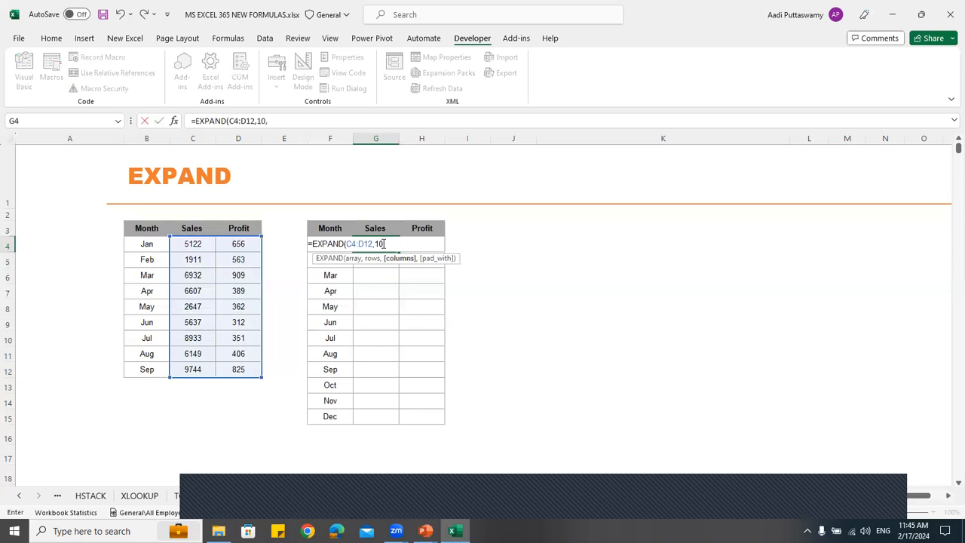
key(BackSpace)
key(BackSpace)
key(BackSpace)
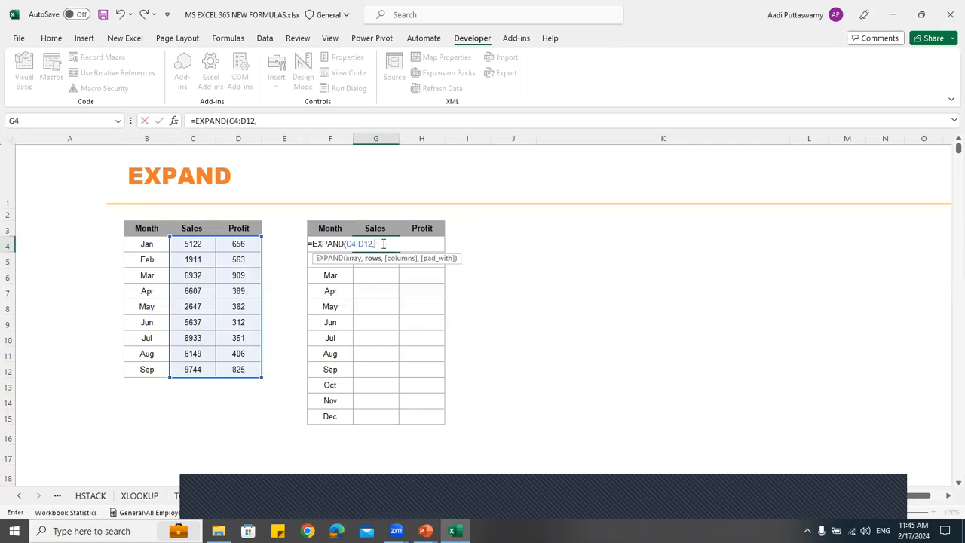
text(9,)
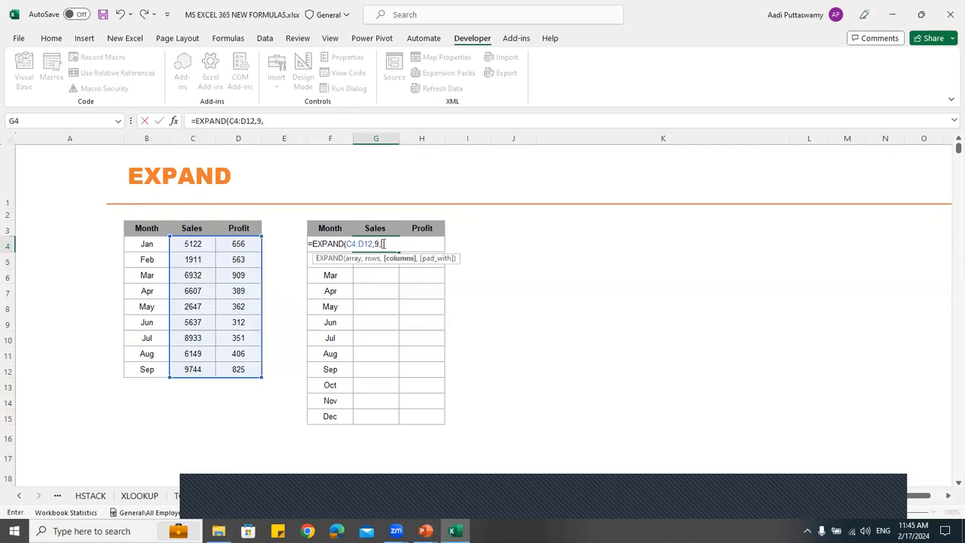
text(2)
key(Return)
Change the rows argument of the EXPAND formula in G4 to 12
click(382, 243)
double_click(382, 243)
key(Left)
key(BackSpace)
text(12)
key(Return)
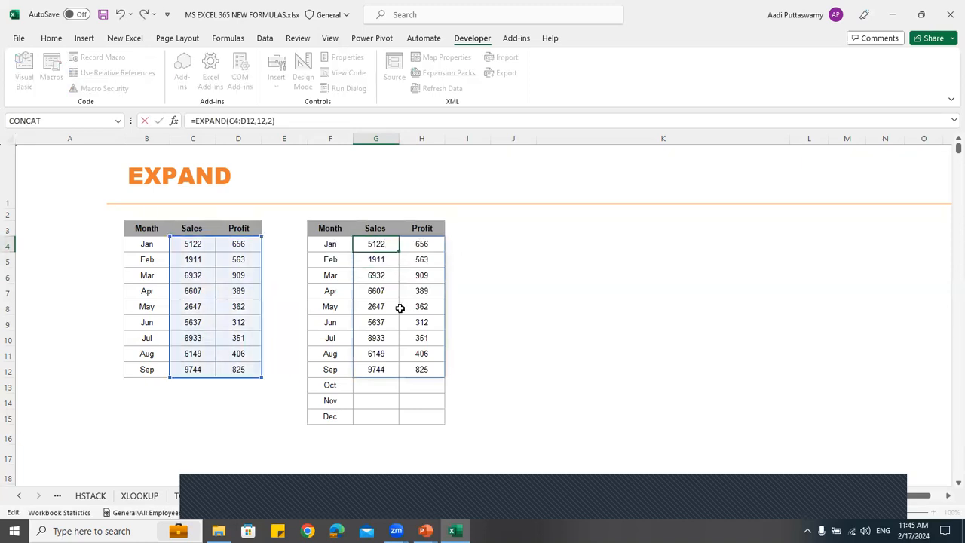
Add 0 as the padding value so the formula in G4 reads =EXPAND(C4:D12,12,2,0), and review its arguments
double_click(383, 244)
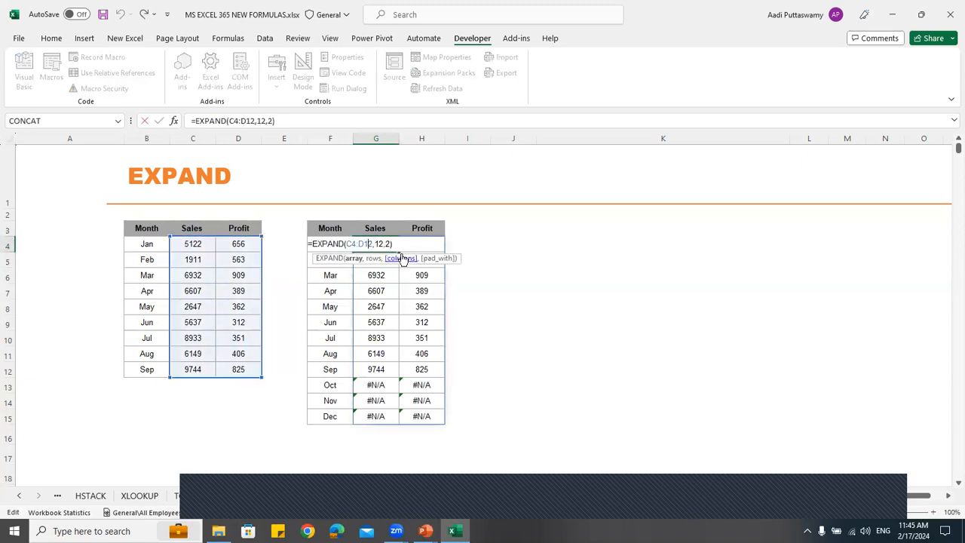
click(388, 244)
text(,0)
key(Return)
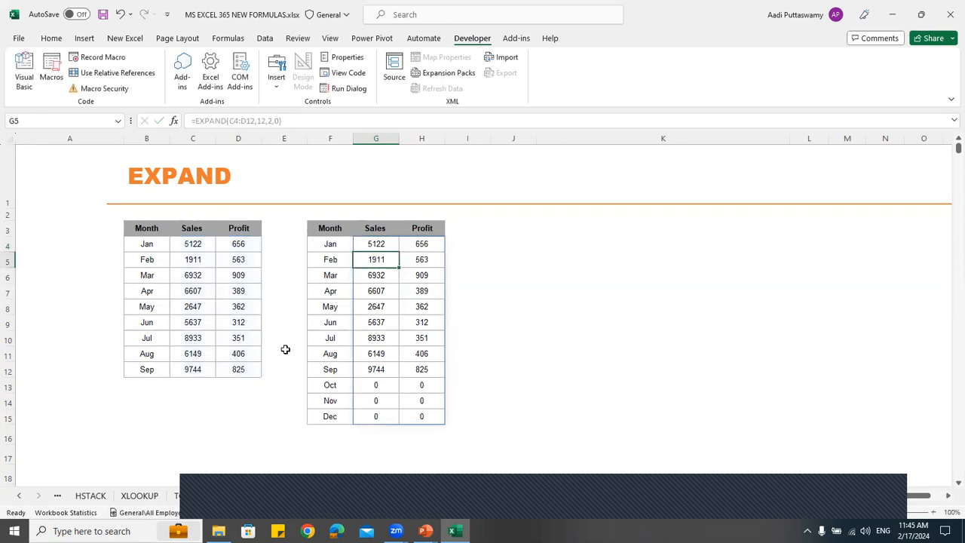
double_click(382, 244)
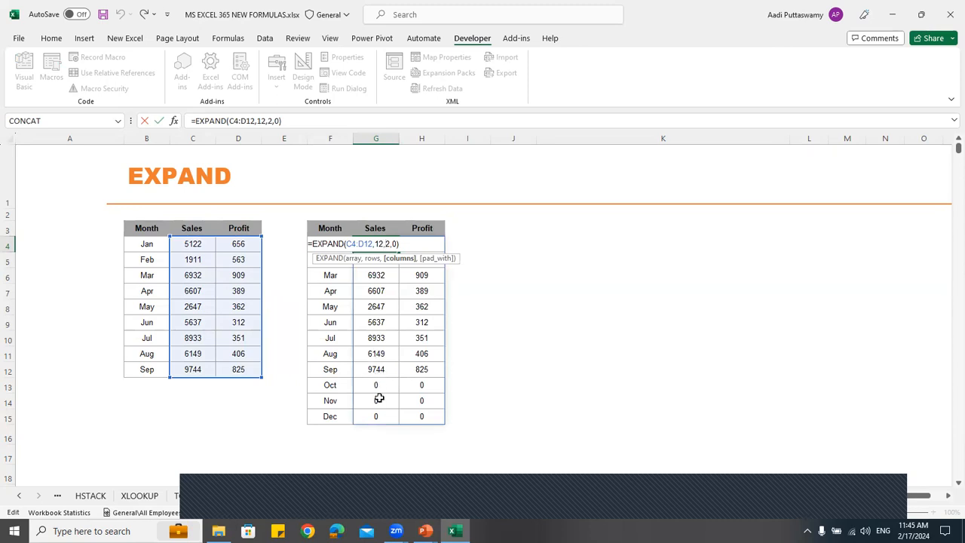
key(Escape)
Extend the source table's month list from Sep down to Dec with AutoFill
click(161, 372)
drag(170, 377, 177, 426)
click(198, 371)
click(199, 351)
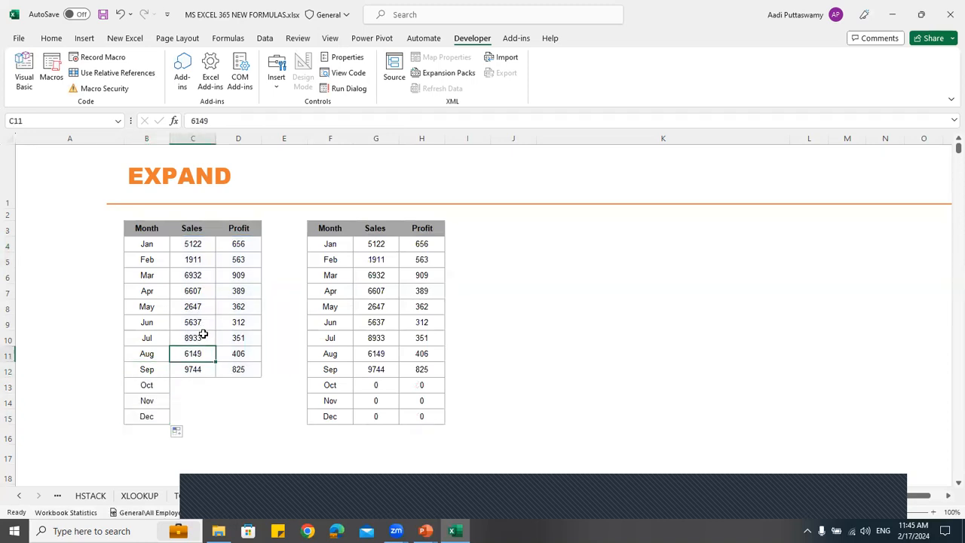
Copy the July to September sales and profit values into the October to December rows, starting at C13
drag(202, 333, 247, 370)
key(ctrl+c)
click(210, 391)
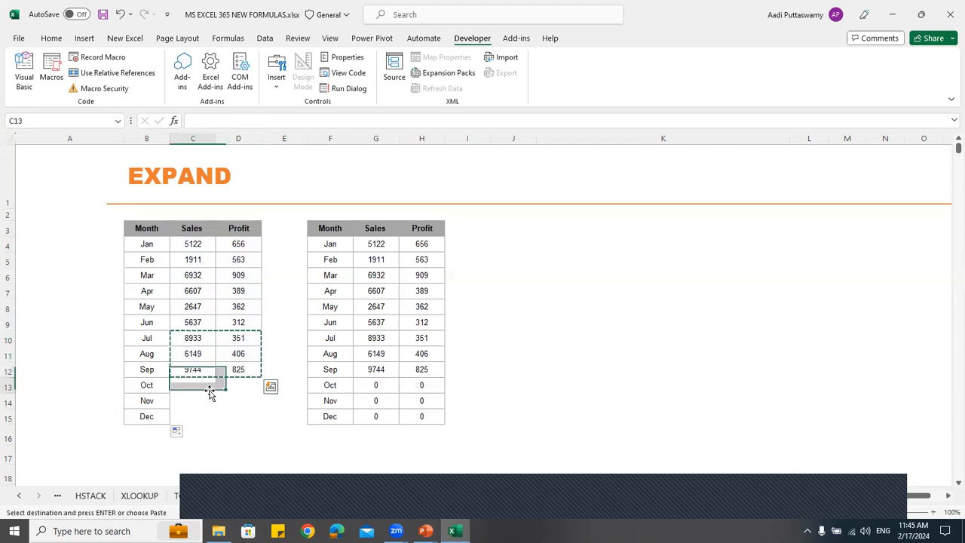
key(ctrl+v)
key(Escape)
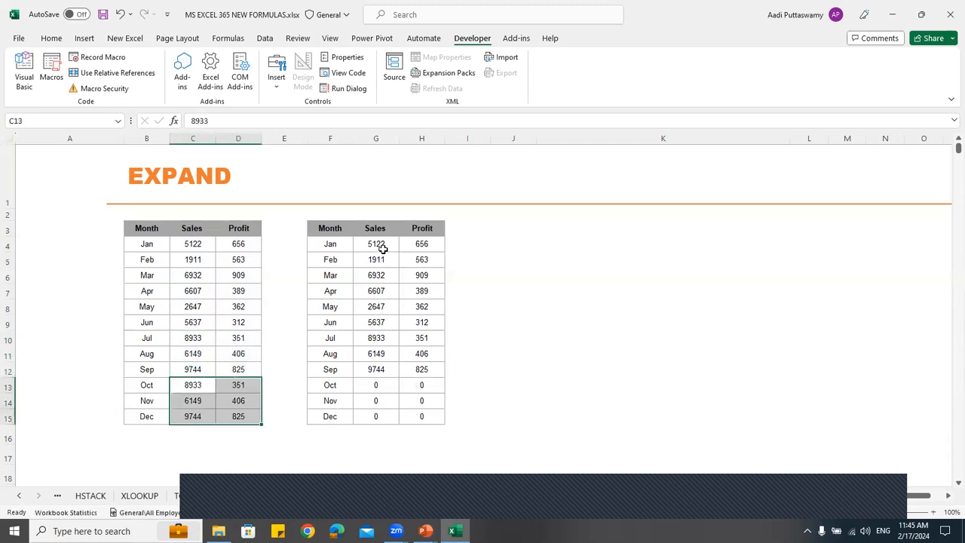
Extend the array range of the EXPAND formula in G4 to C4:D15 and select the October to December results
click(383, 249)
double_click(381, 245)
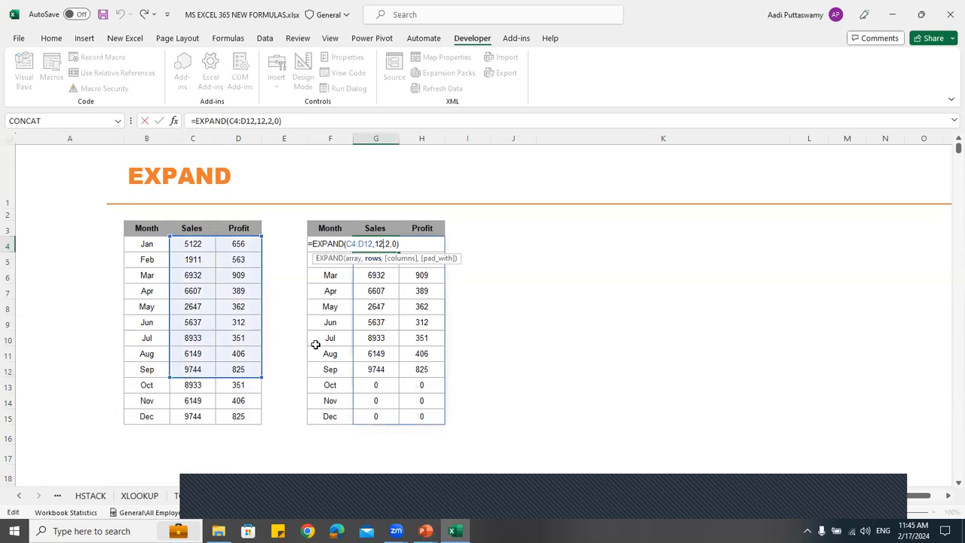
drag(262, 377, 259, 424)
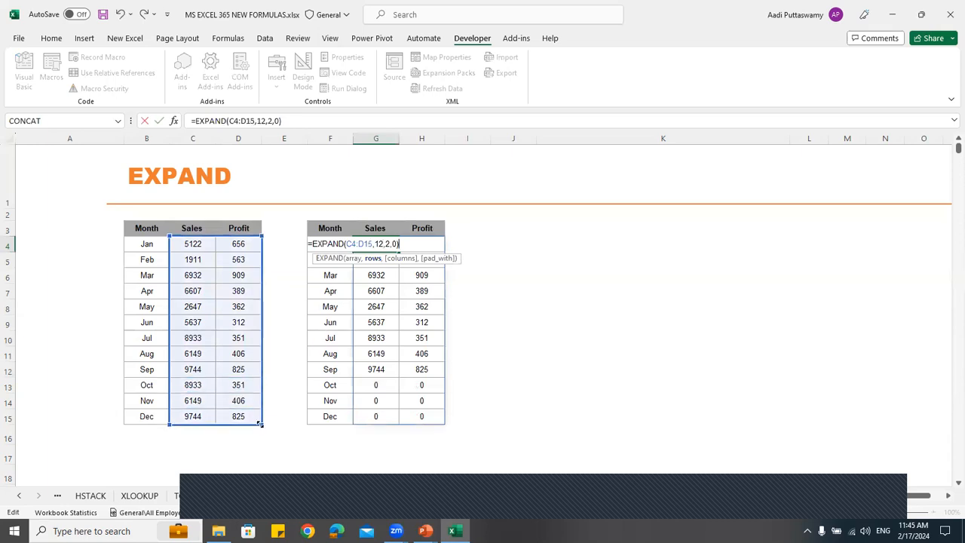
key(Return)
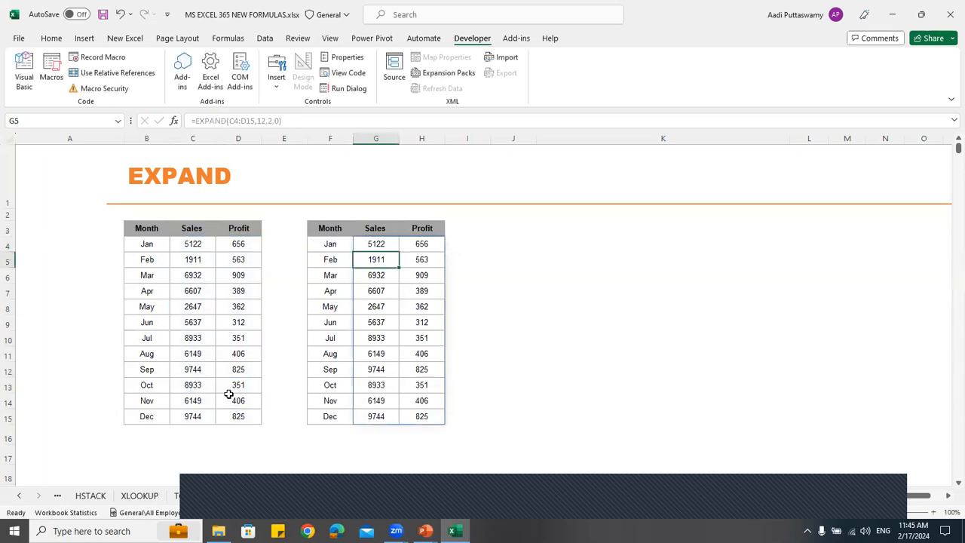
drag(389, 388, 424, 417)
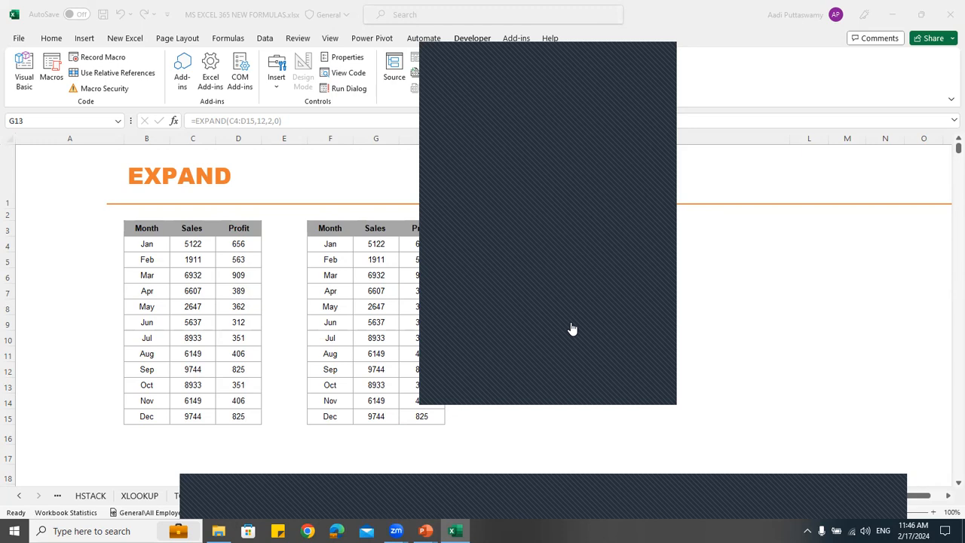
Close the formulas workbook without saving and open New MS Excel 365 Charts.xlsx from the Files used in Webinar folder
click(846, 276)
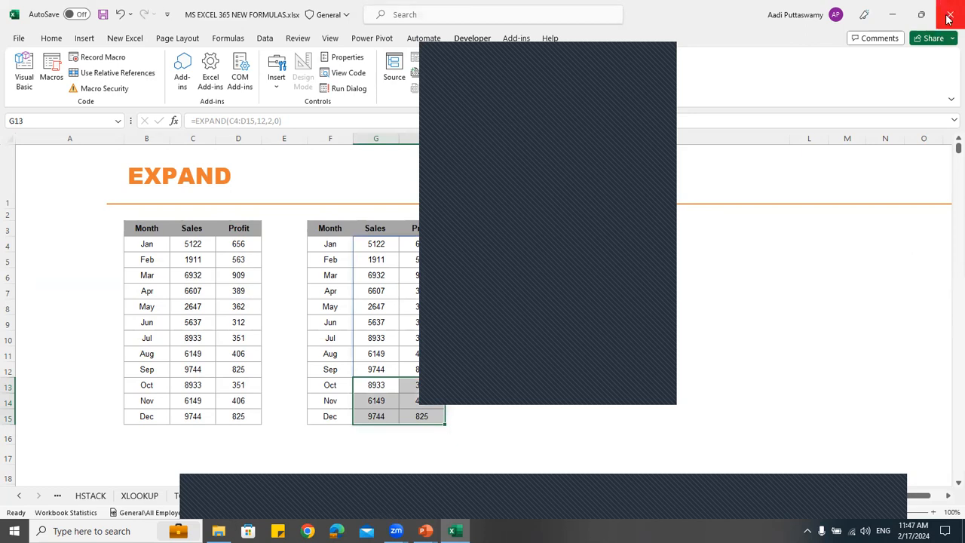
click(948, 18)
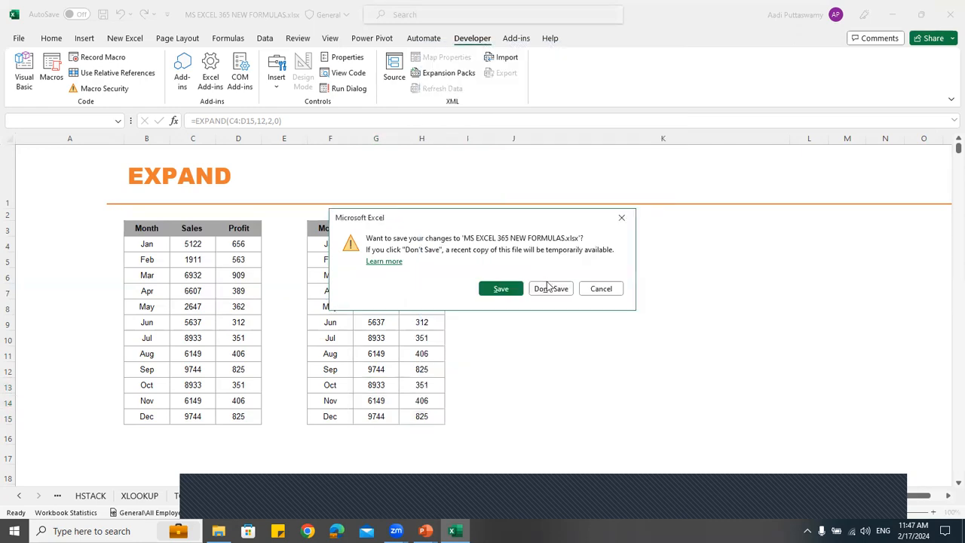
click(548, 287)
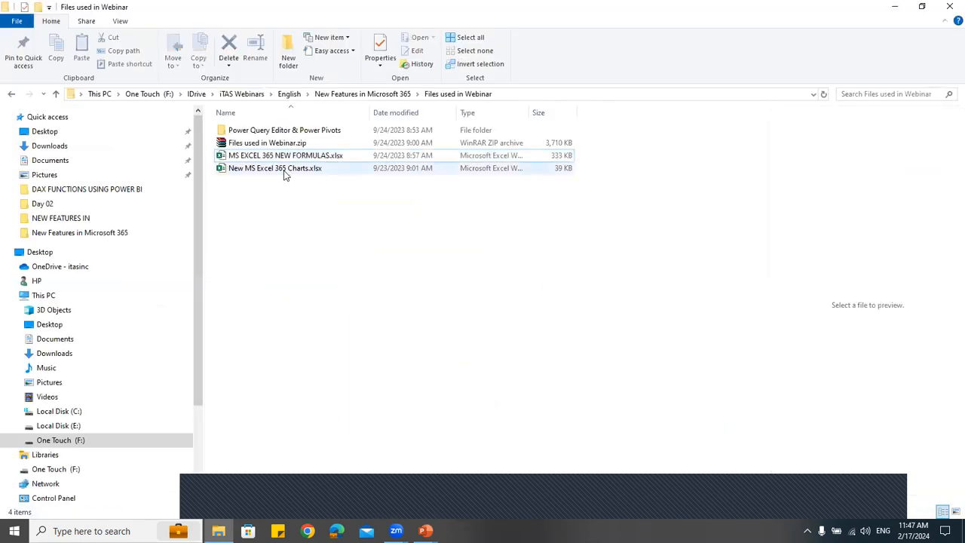
click(284, 170)
double_click(284, 168)
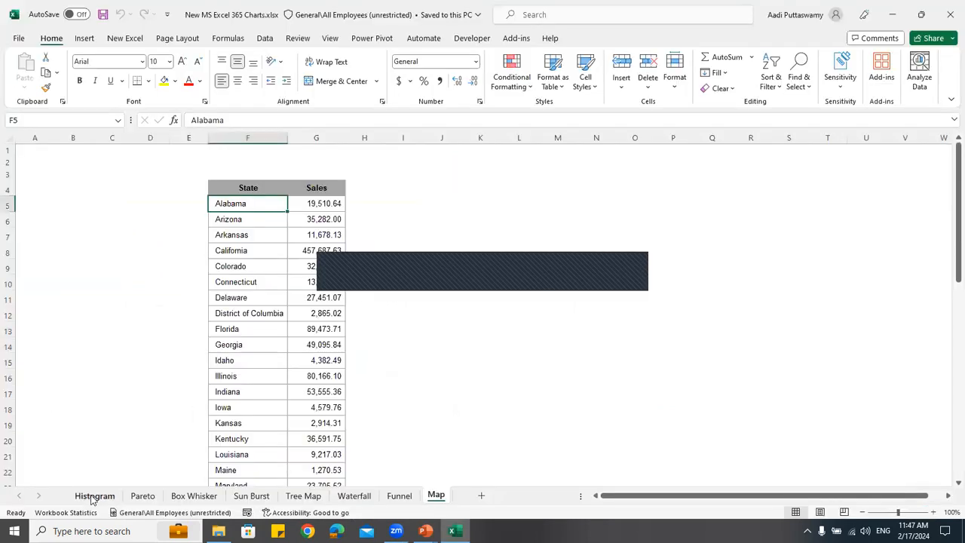
Insert a histogram of the name and age table on the Histogram sheet, then move it beside the table and enlarge it
click(95, 495)
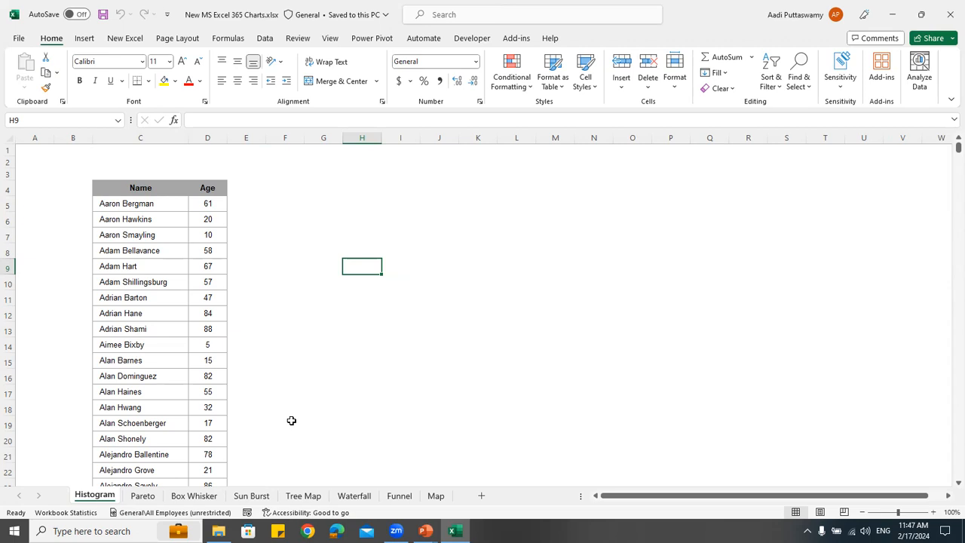
click(130, 238)
click(95, 41)
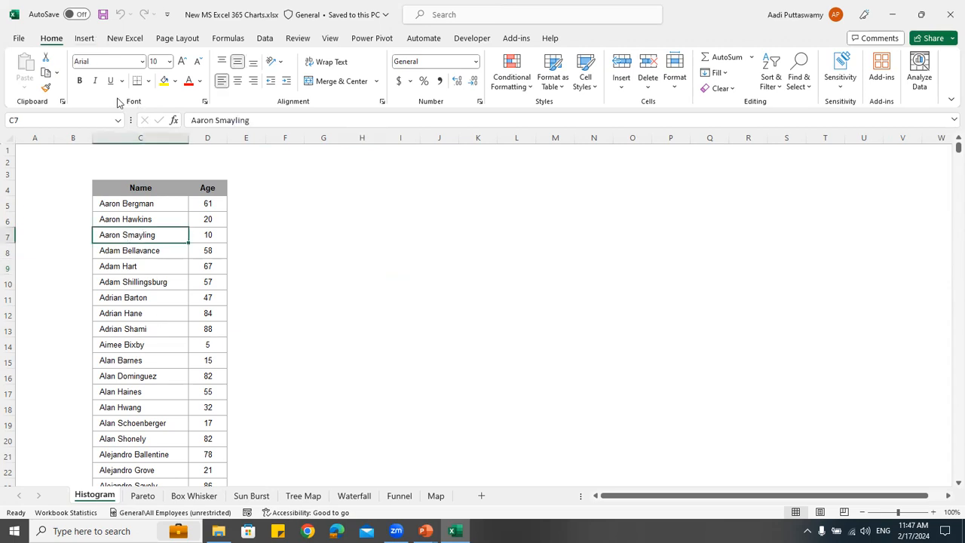
click(399, 76)
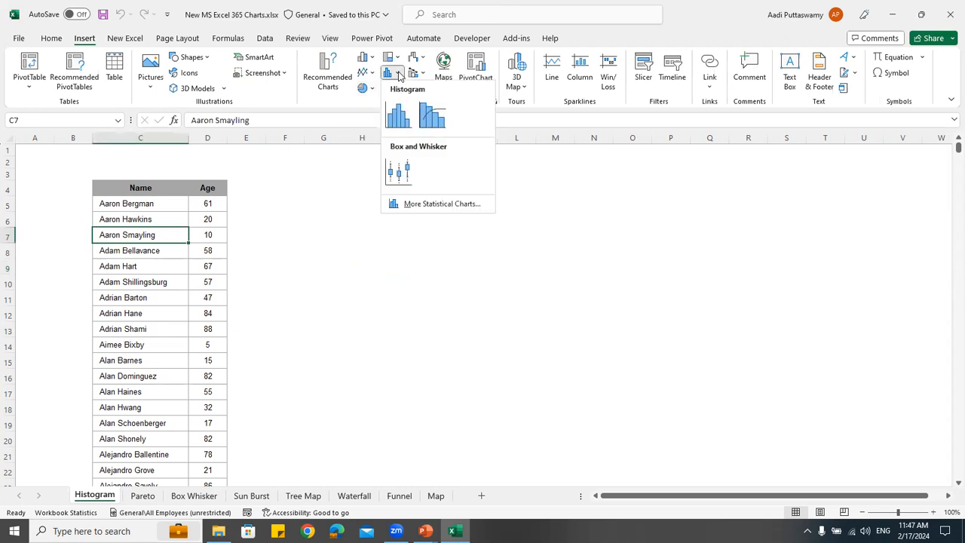
click(401, 123)
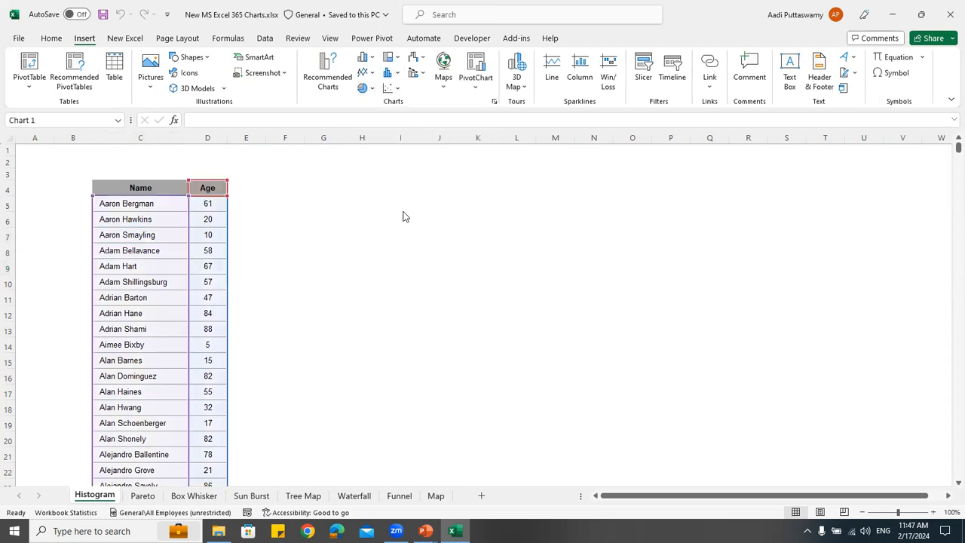
drag(414, 231, 333, 187)
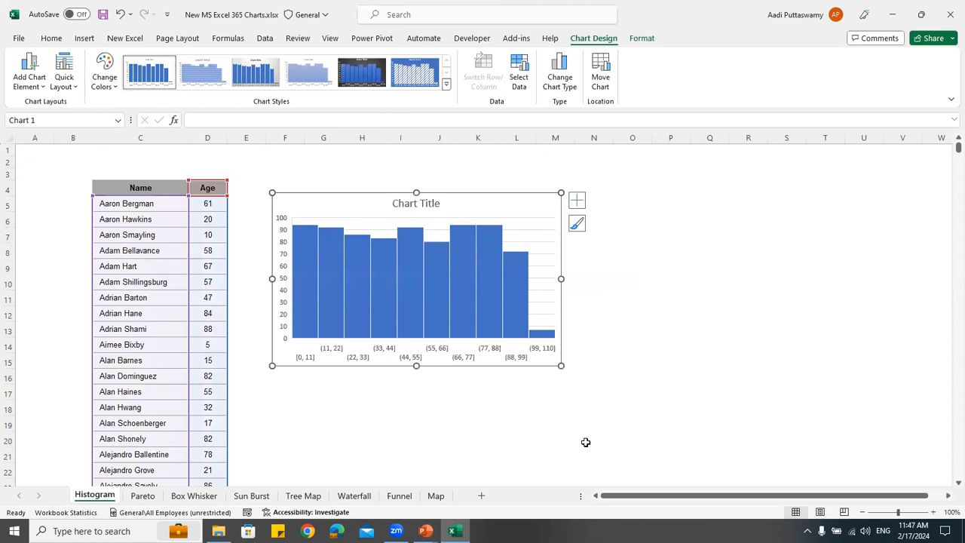
drag(561, 366, 762, 447)
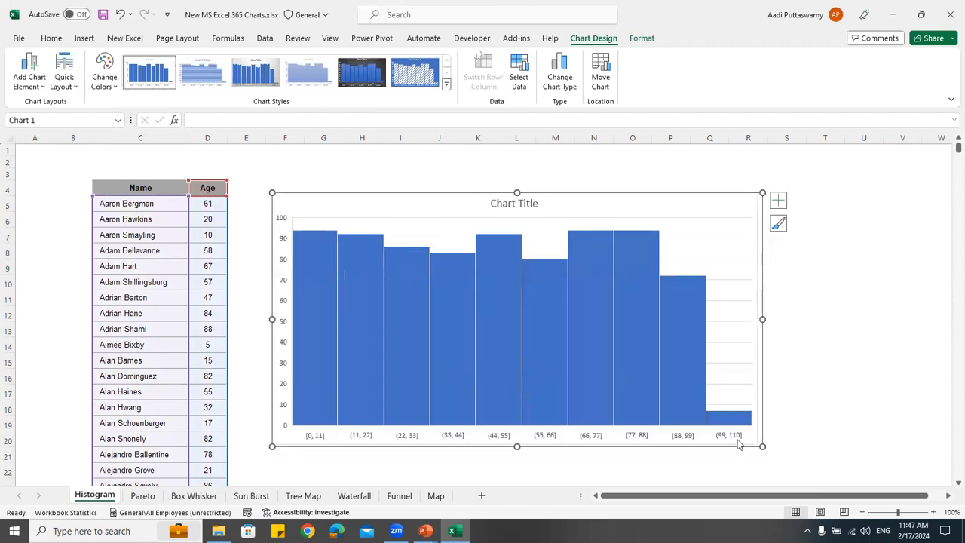
Switch to the PowerPoint slide show and go to the New Visualizations slide about histogram, Pareto and box & whisker charts
mouse_move(427, 530)
click(472, 483)
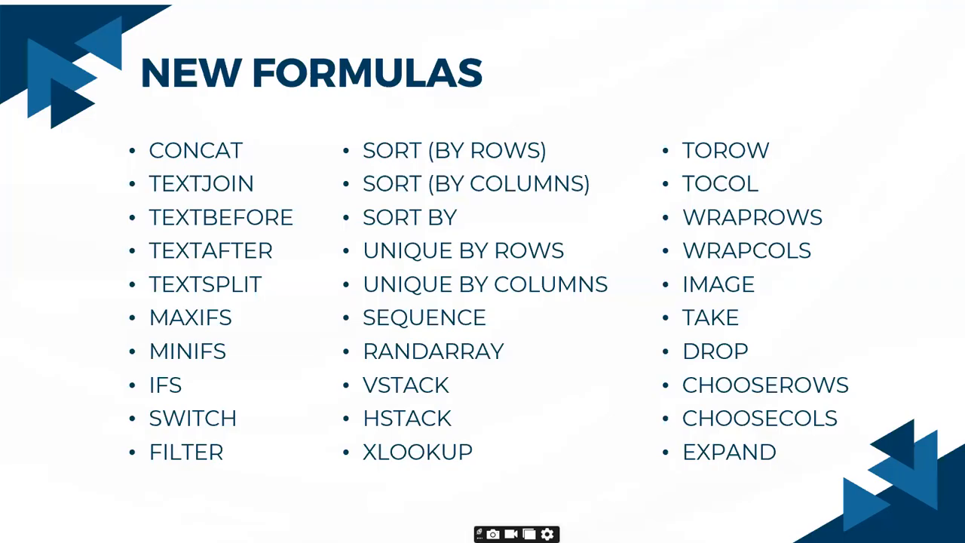
key(Right)
key(Right)
key(Right)
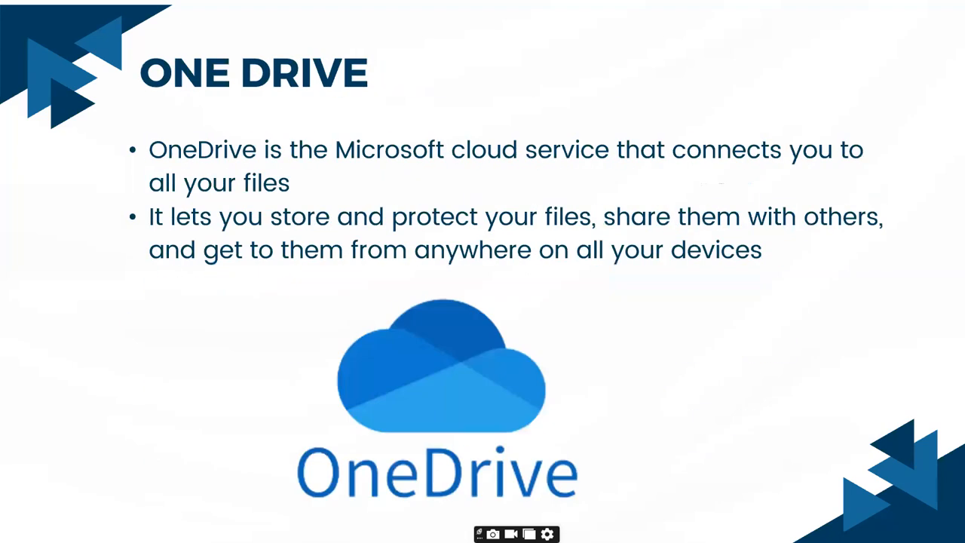
key(Left)
key(Left)
key(Right)
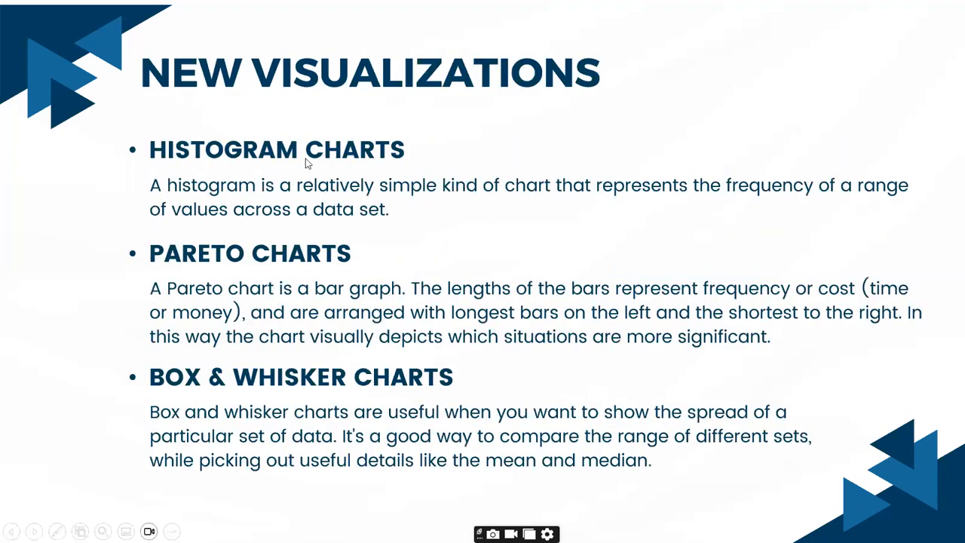
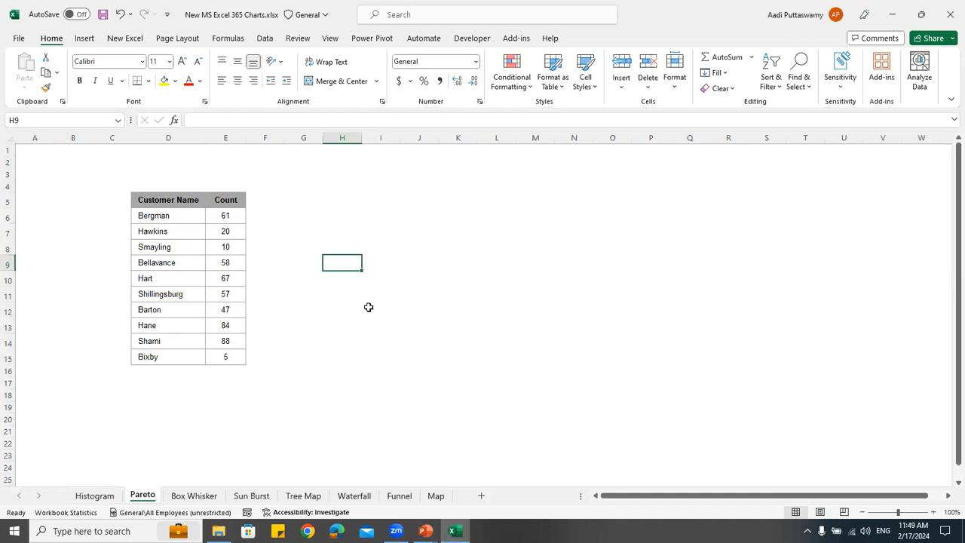
Insert a Pareto chart of the customer name and count table, then move it beside the table and enlarge it
click(161, 265)
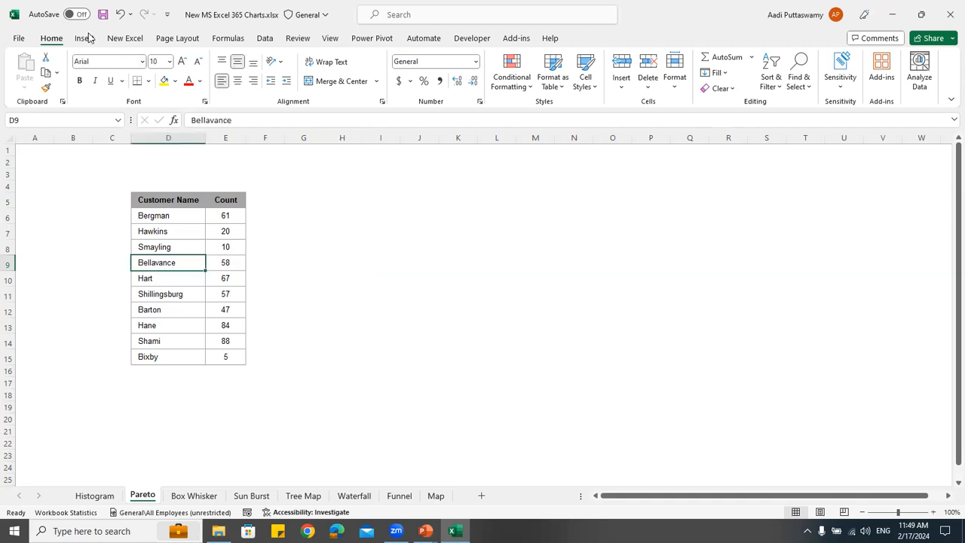
click(86, 37)
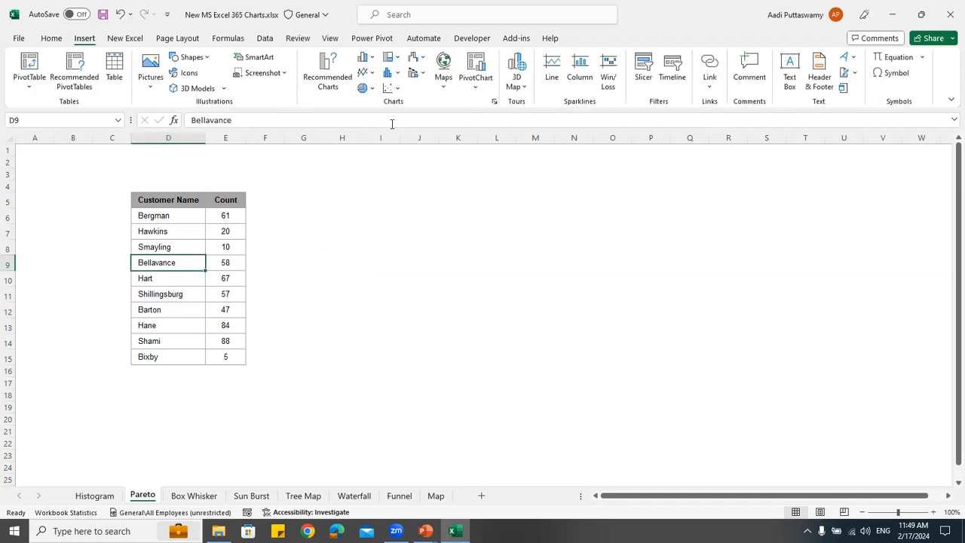
click(402, 73)
click(434, 119)
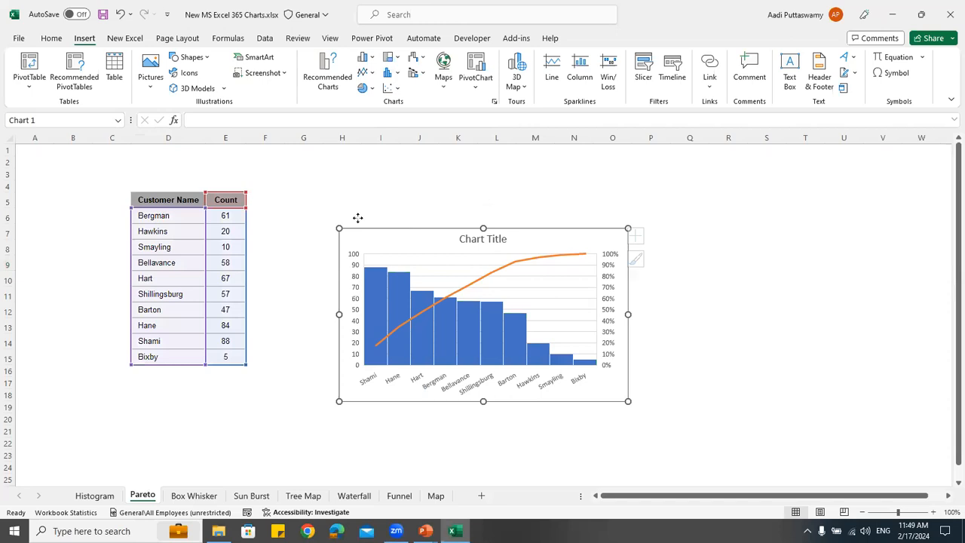
drag(358, 218, 330, 191)
drag(550, 366, 710, 409)
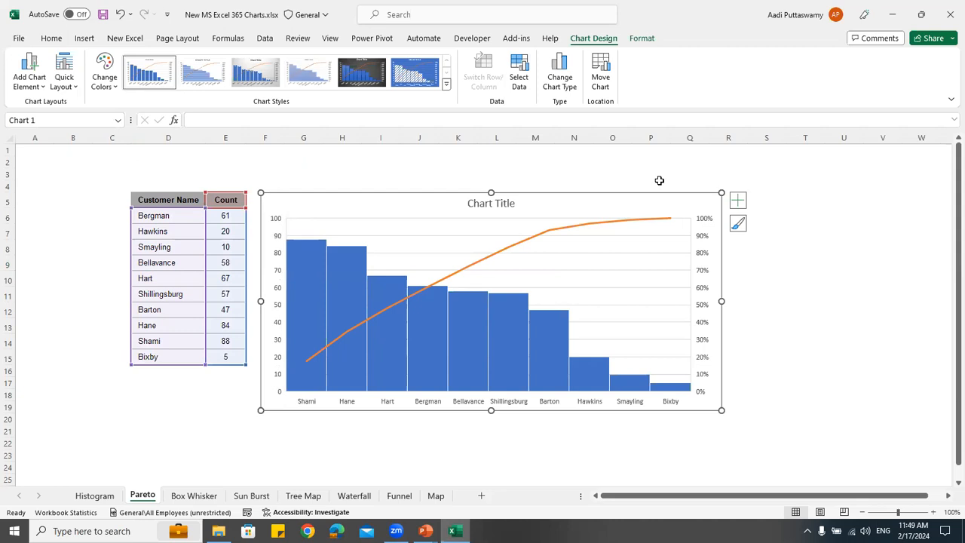
Insert a box and whisker chart of the Qtr1 values D6:D13 on the Box Whisker sheet, then place it beside the table and resize it
click(194, 495)
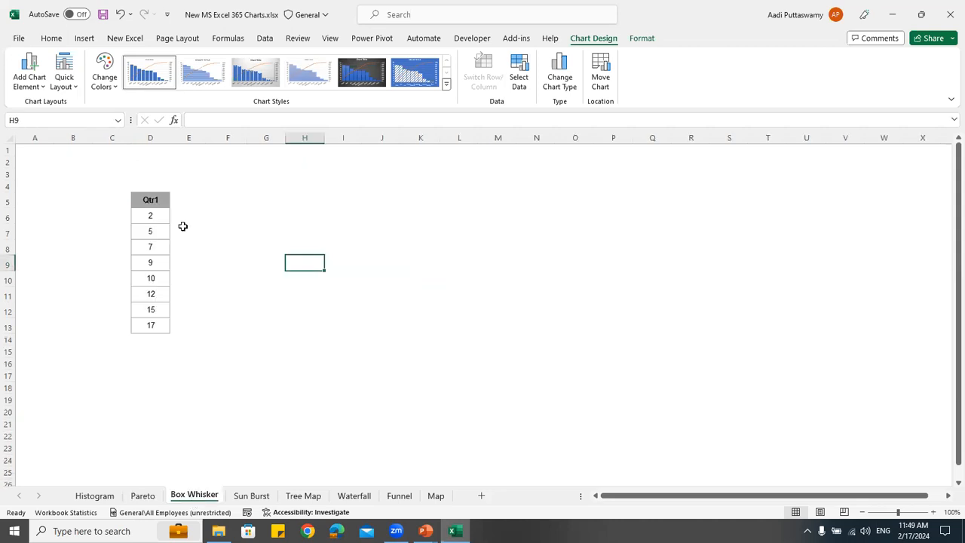
drag(149, 214, 148, 323)
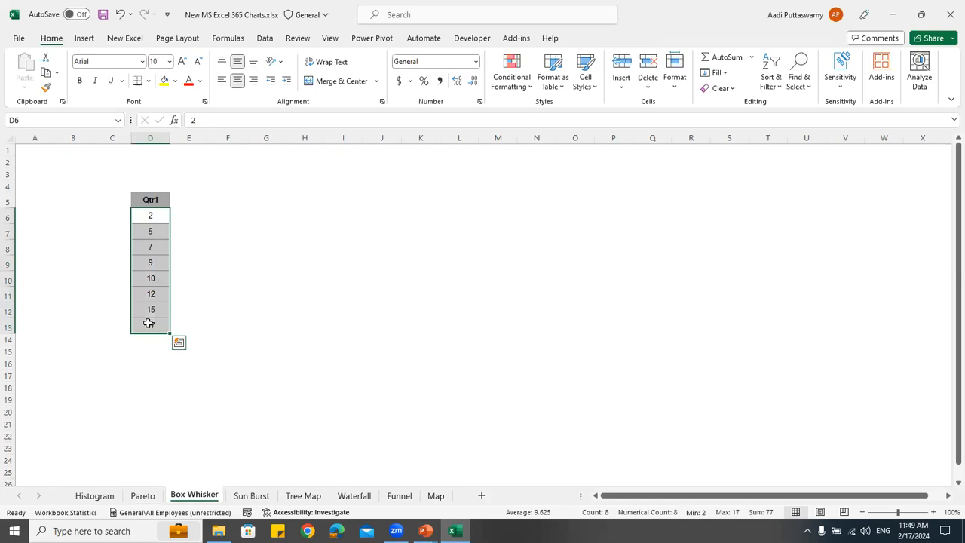
click(81, 39)
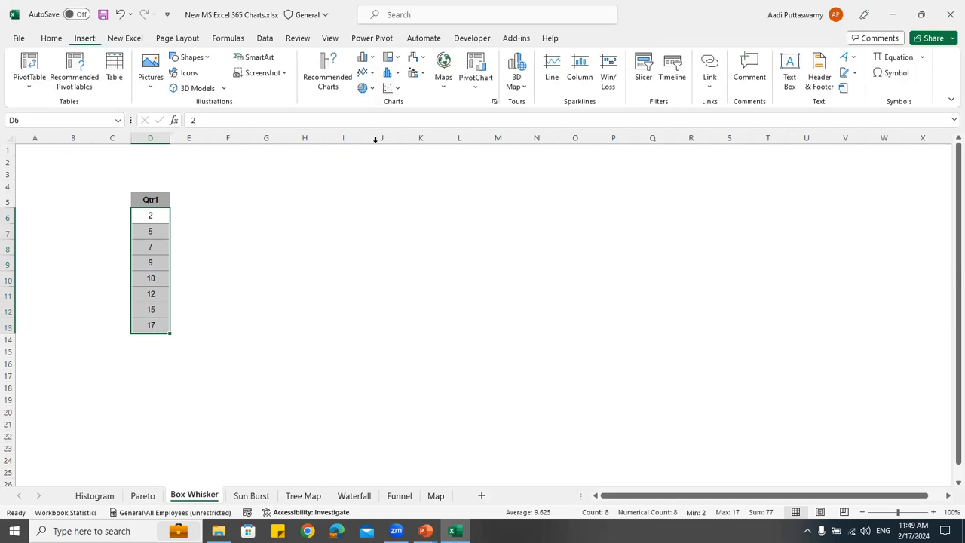
click(401, 76)
click(401, 171)
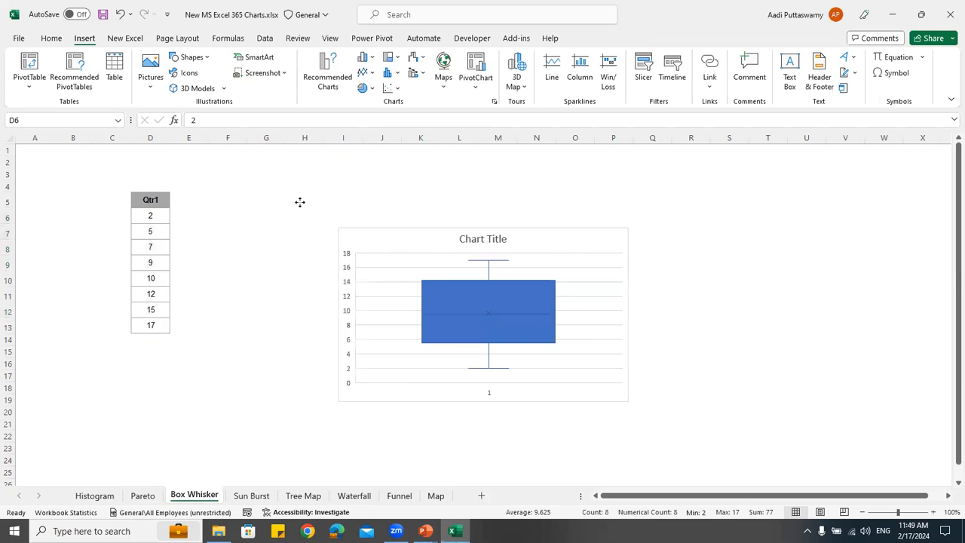
drag(414, 245, 300, 202)
drag(515, 360, 501, 414)
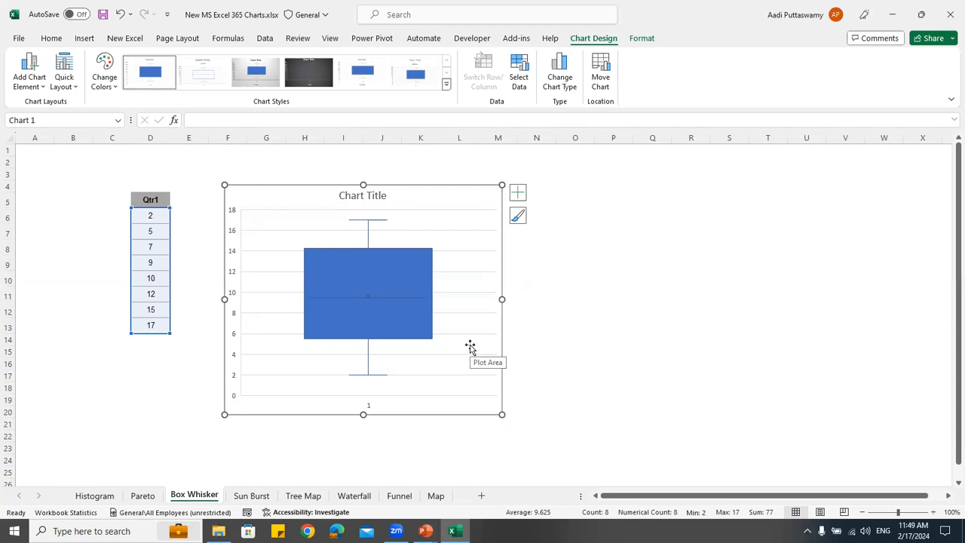
click(367, 224)
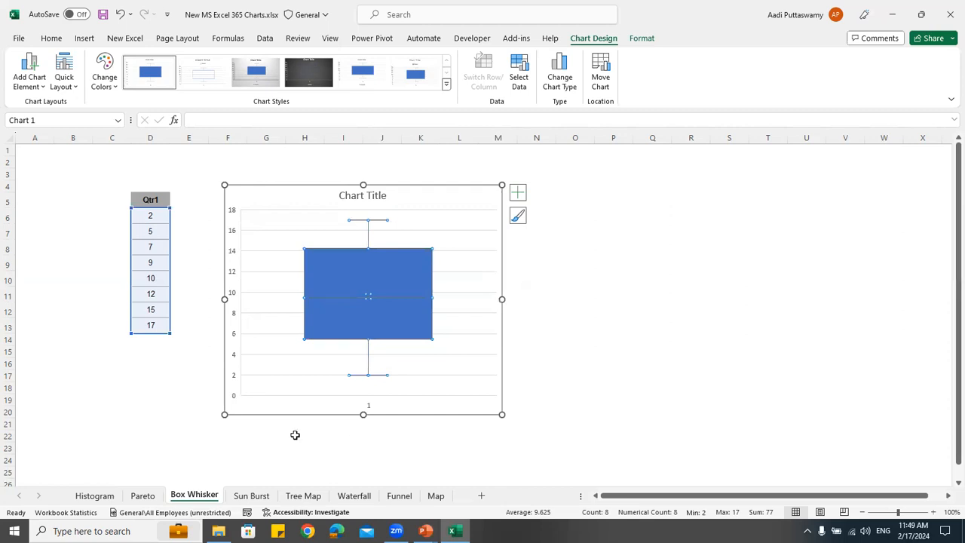
Insert a sunburst chart of the region, state and quantity table F4:H16 on the Sun Burst sheet, then move and enlarge it
click(251, 496)
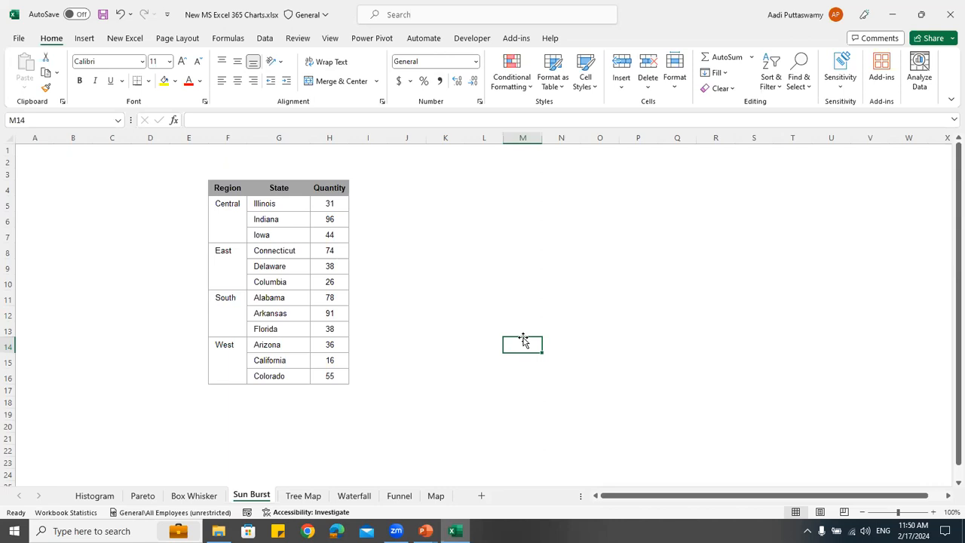
drag(232, 189, 334, 379)
click(96, 39)
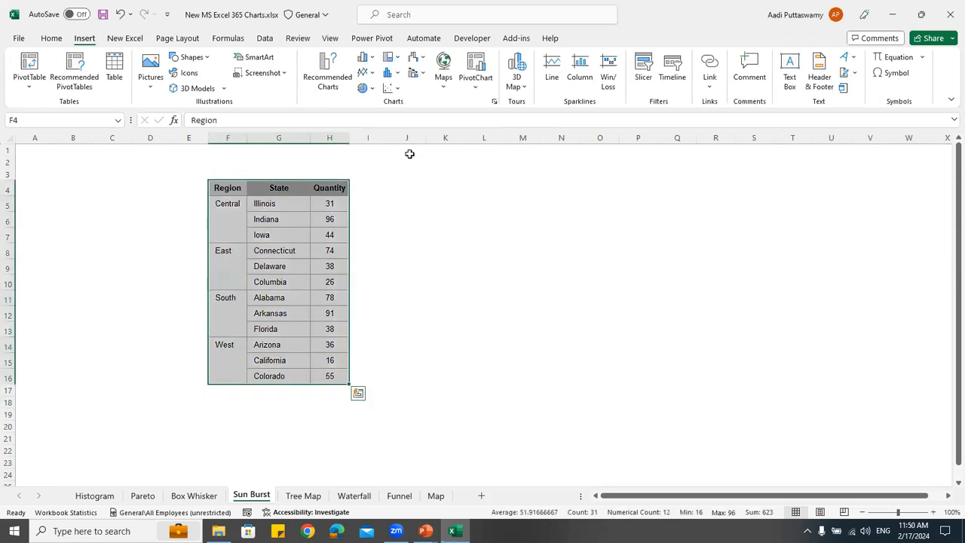
click(389, 57)
click(399, 156)
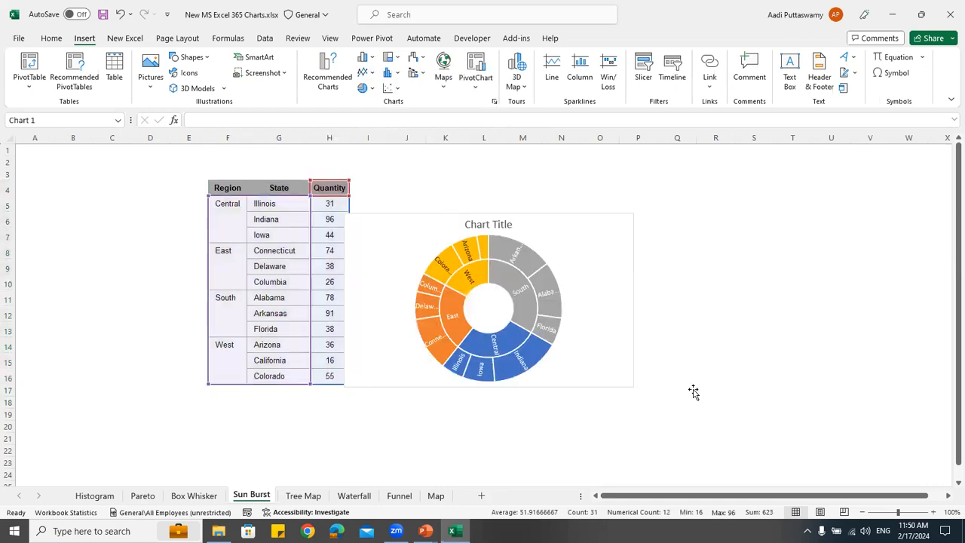
drag(753, 455, 752, 453)
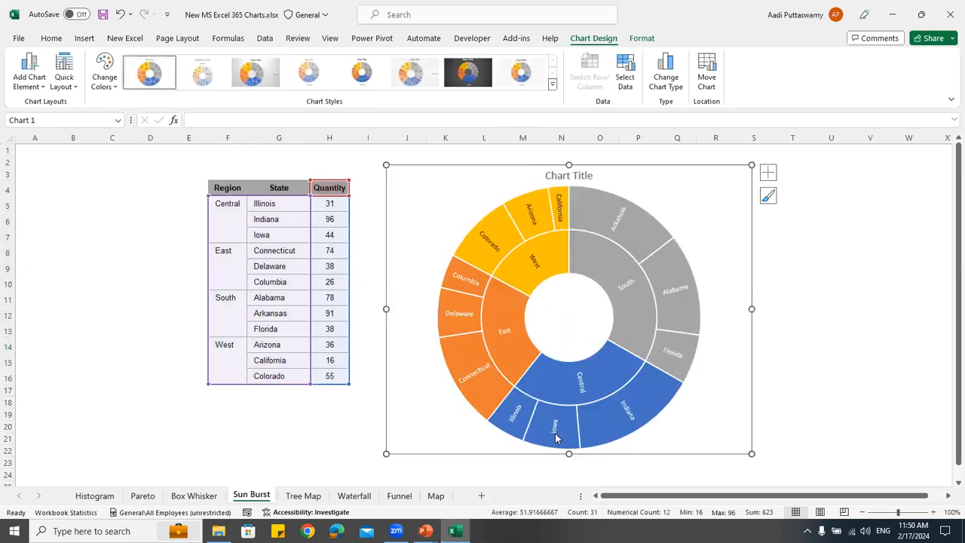
Check the Iowa segment of the sunburst chart and select the Central region cells F5:F7 for comparison
mouse_move(556, 438)
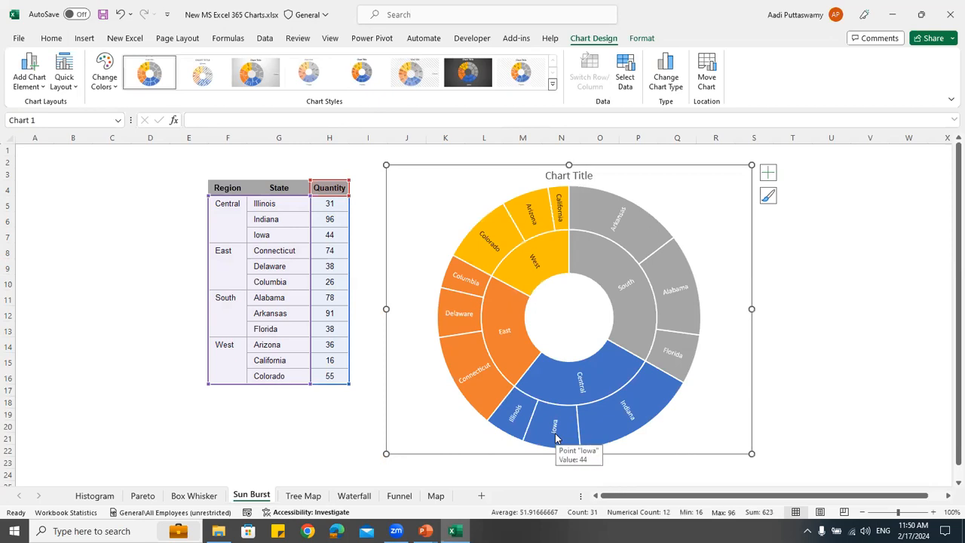
click(241, 209)
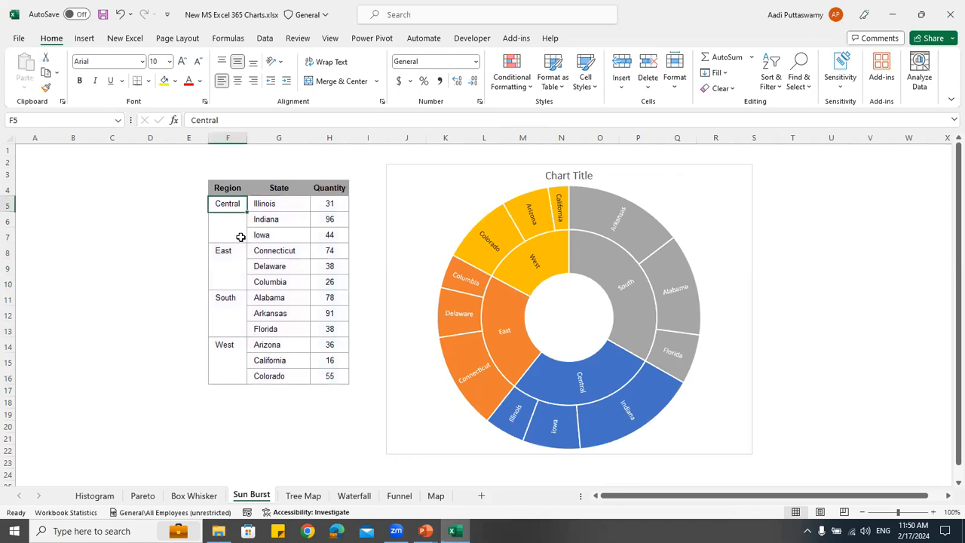
drag(240, 236, 241, 238)
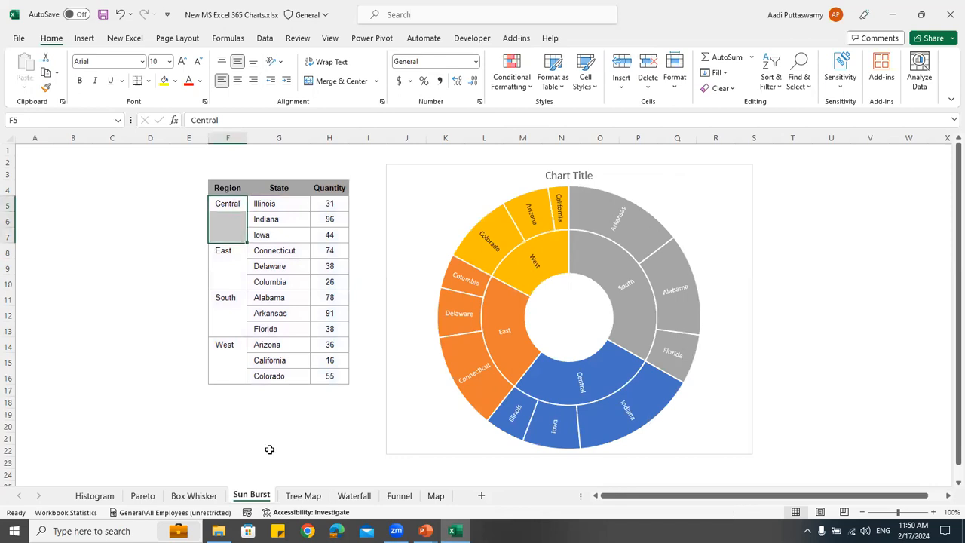
Insert a treemap chart of the region, state and quantity table F4:H16 on the Tree Map sheet, then move and enlarge it
click(305, 499)
drag(361, 193, 360, 199)
drag(309, 322, 325, 377)
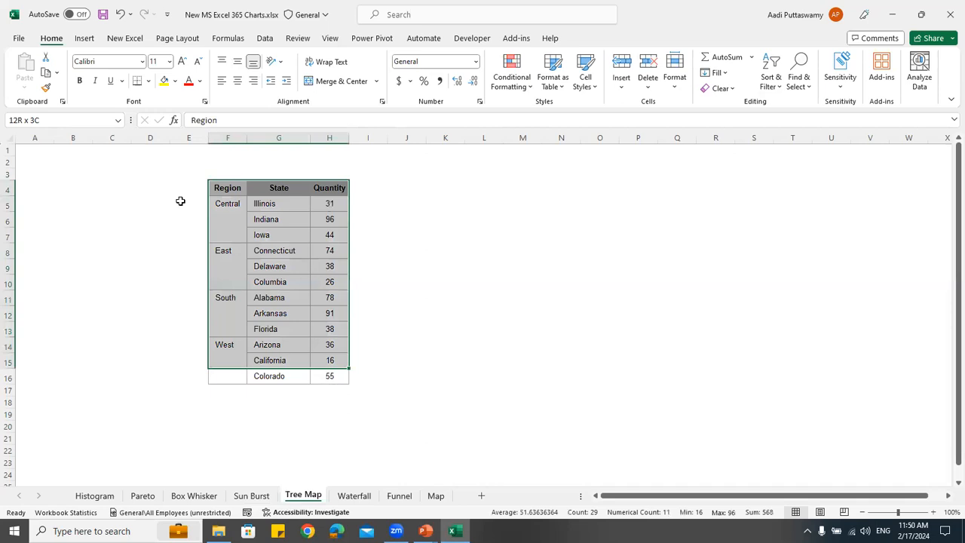
click(84, 39)
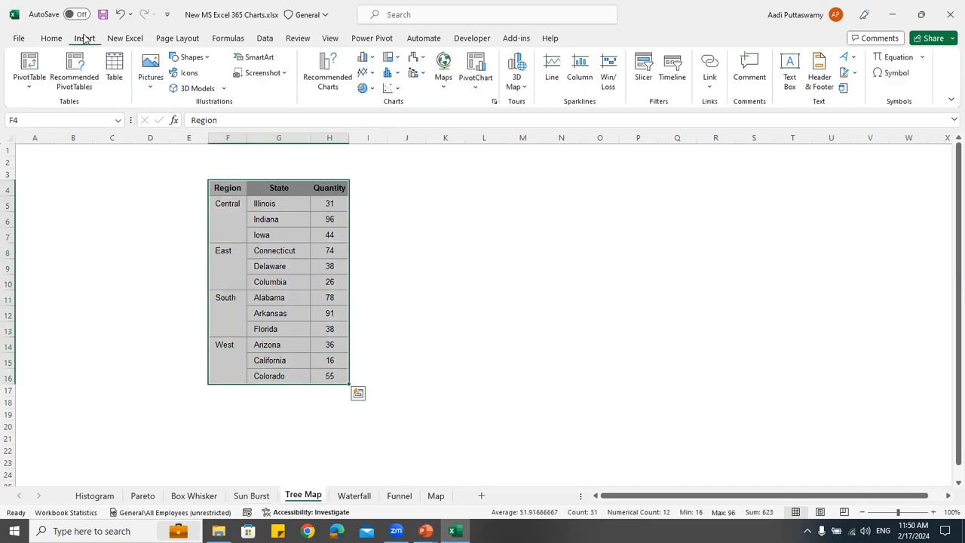
click(397, 58)
click(399, 100)
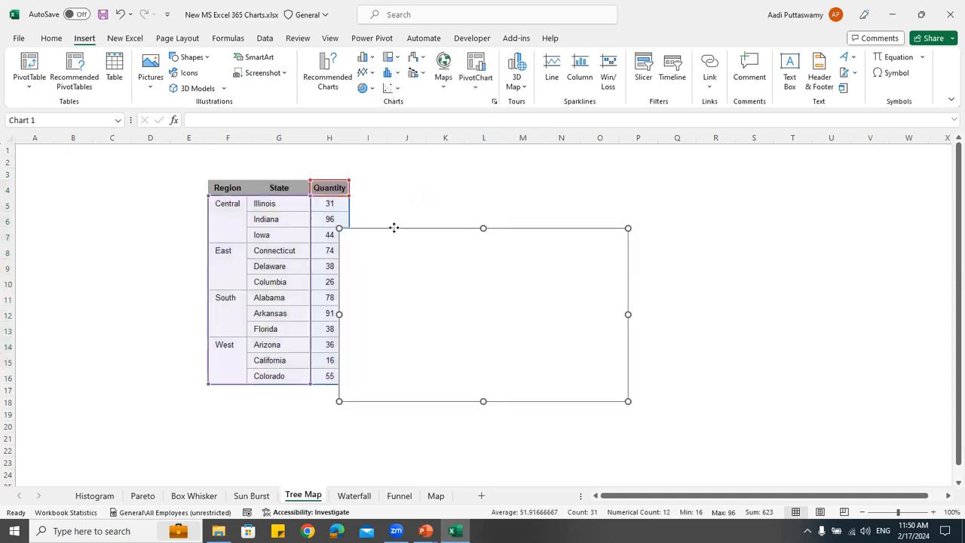
drag(693, 336, 785, 454)
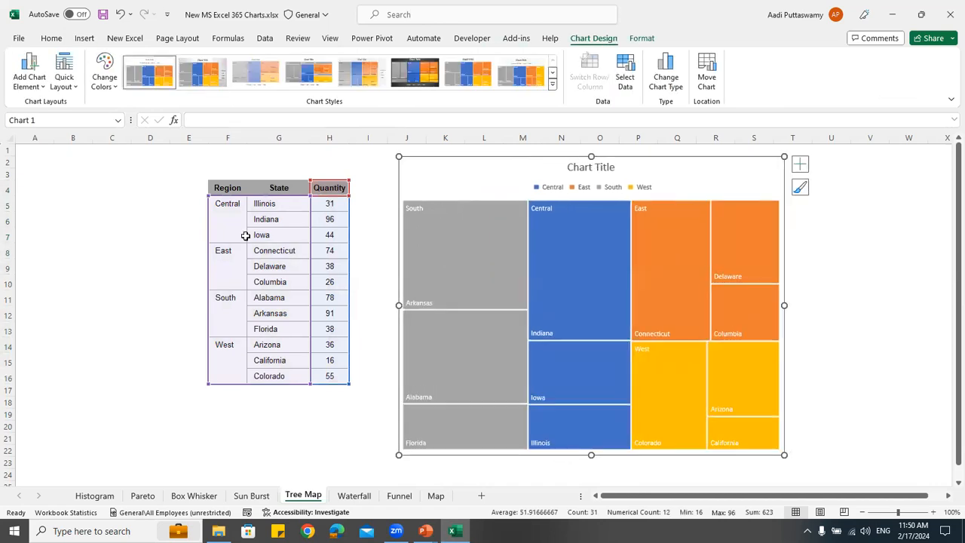
Compare the Central and East rows of the table with the treemap and check the Arizona tile
drag(228, 204, 308, 234)
drag(236, 265, 309, 265)
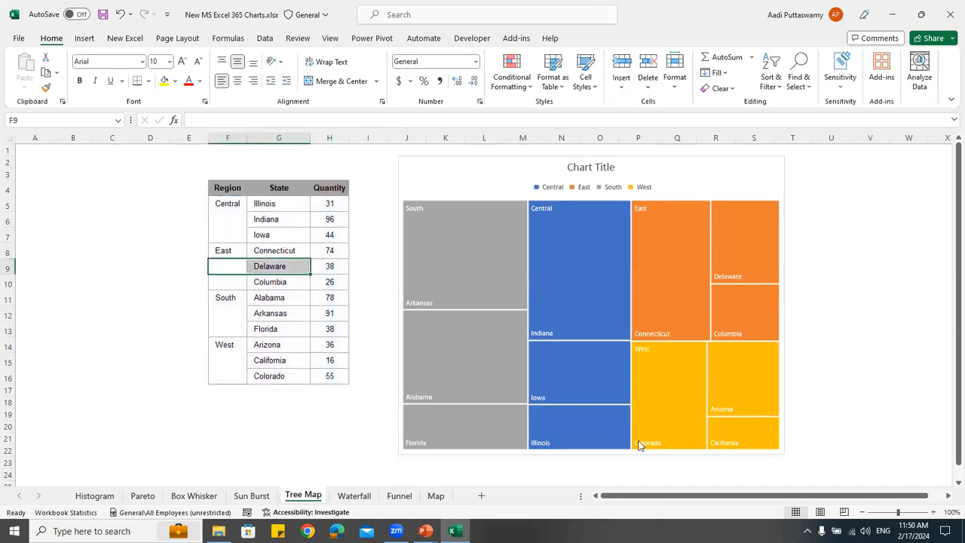
mouse_move(767, 411)
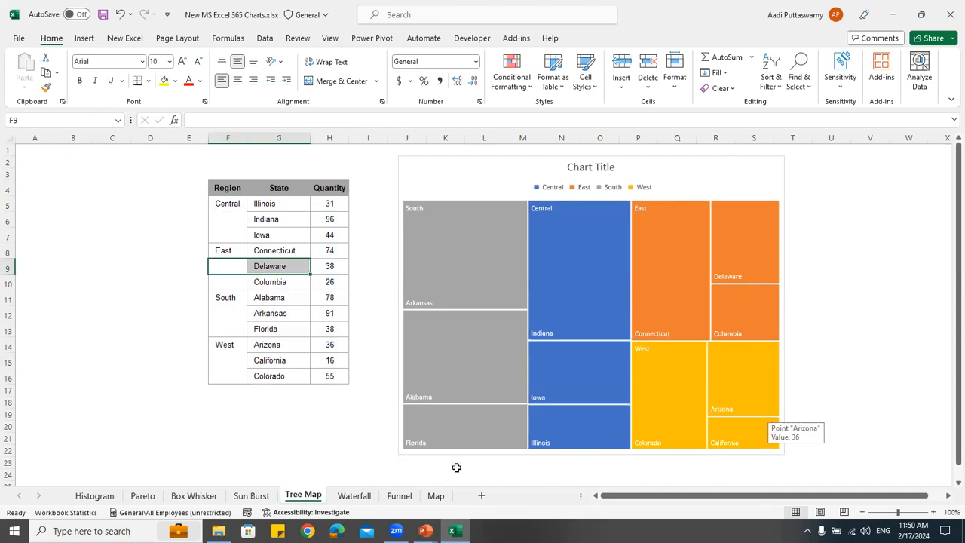
Insert a waterfall chart of the month and sales table on the Waterfall sheet, then place it beside the table and enlarge it
click(355, 497)
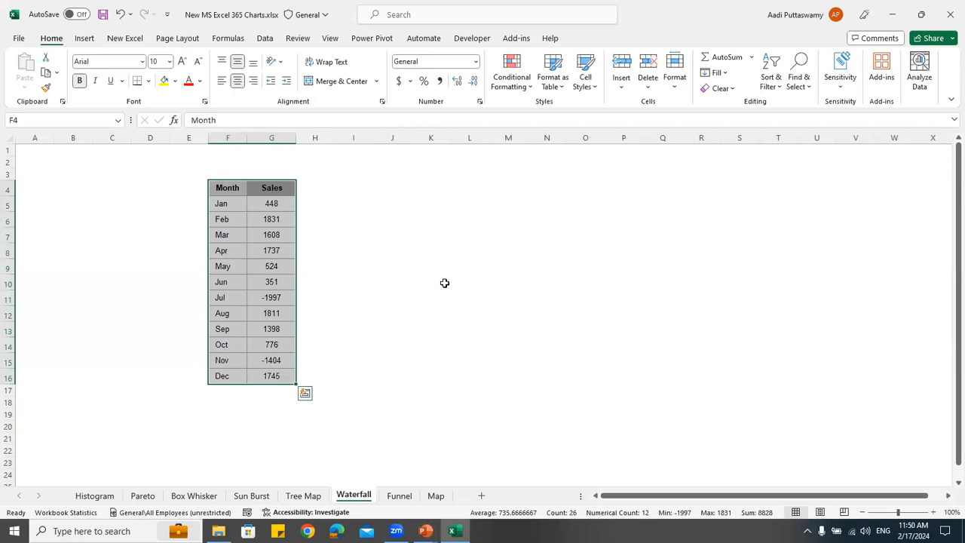
click(286, 239)
click(84, 38)
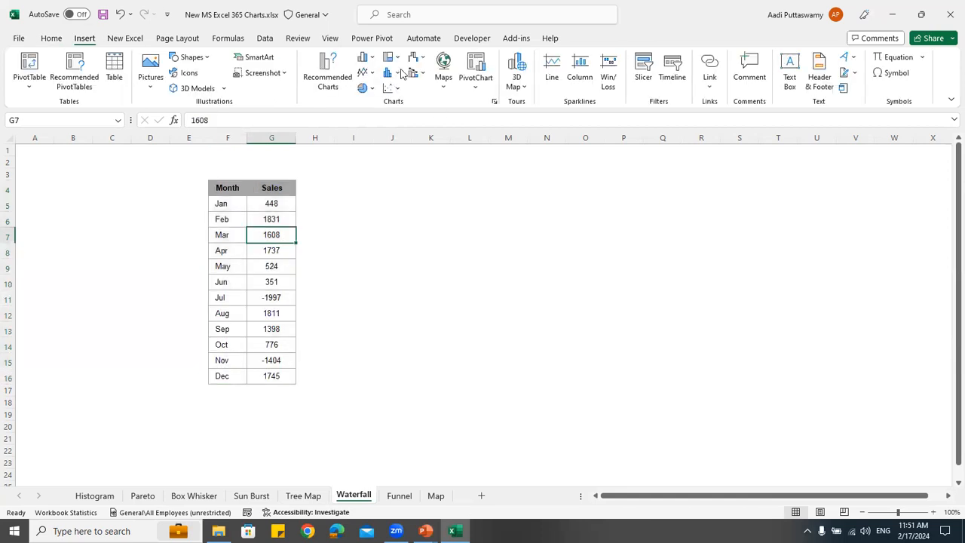
click(398, 75)
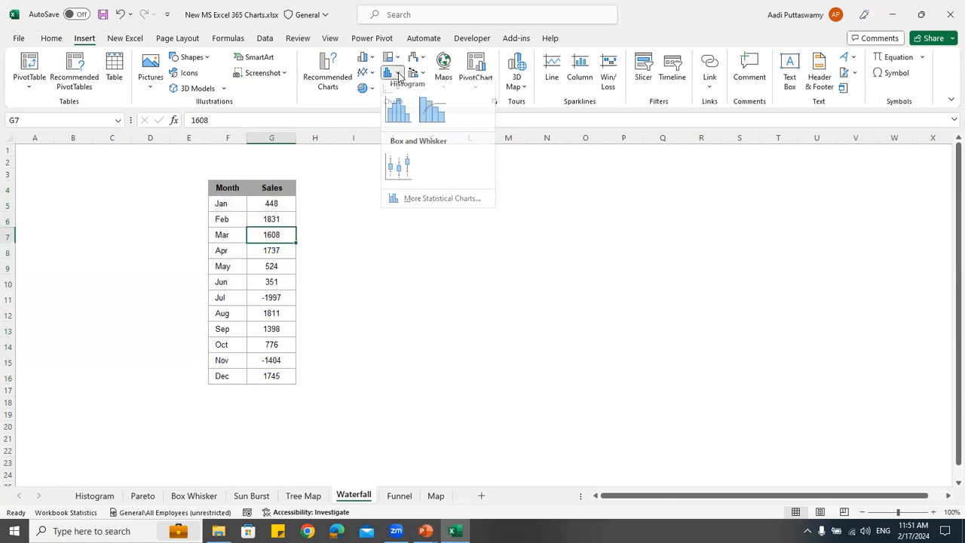
click(424, 75)
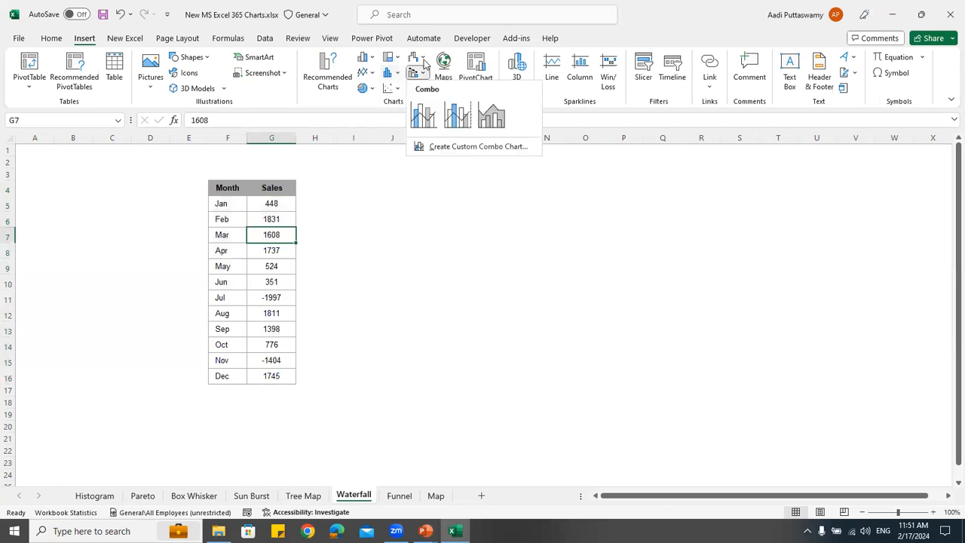
click(422, 60)
click(424, 102)
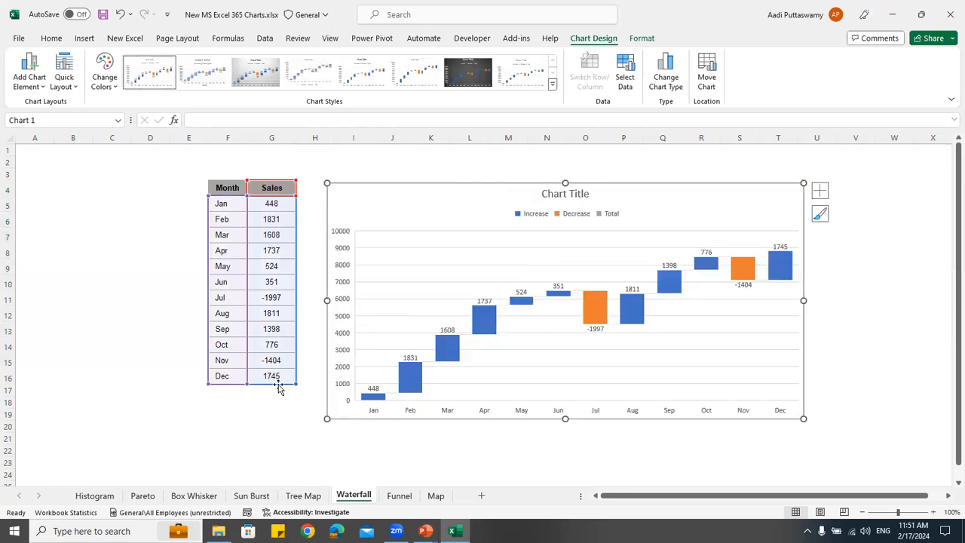
Compare the Jan, Feb and Jul sales values with the waterfall chart's columns and select all sales in G5:G16
key(Escape)
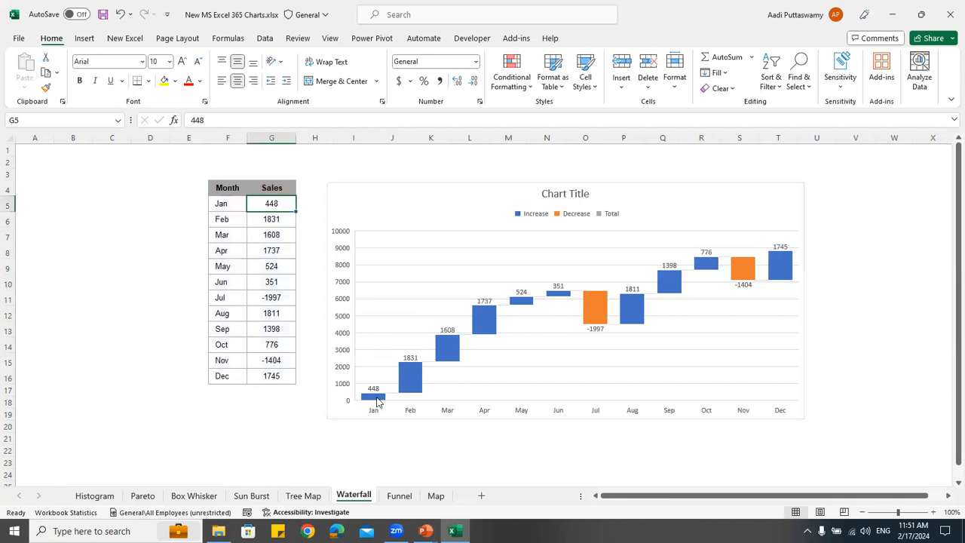
mouse_move(378, 402)
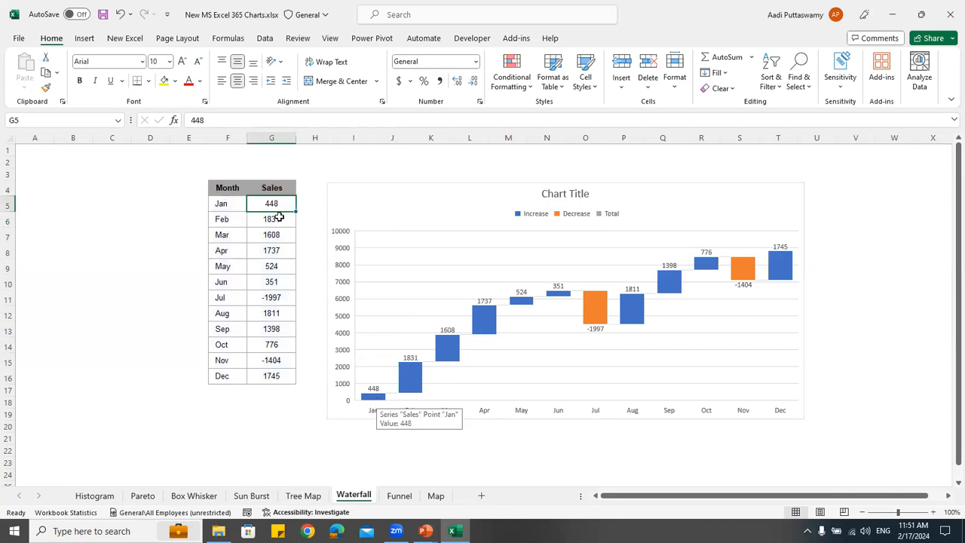
key(Down)
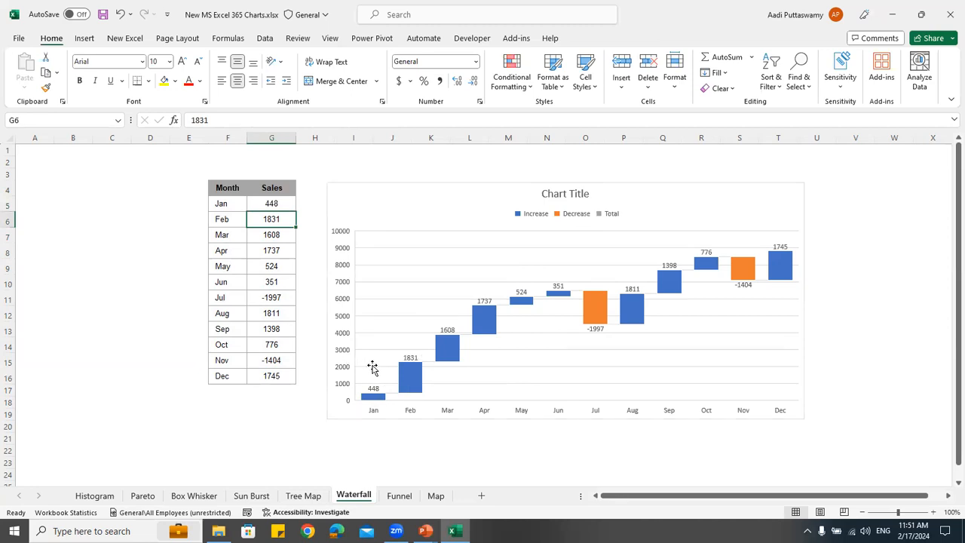
click(277, 298)
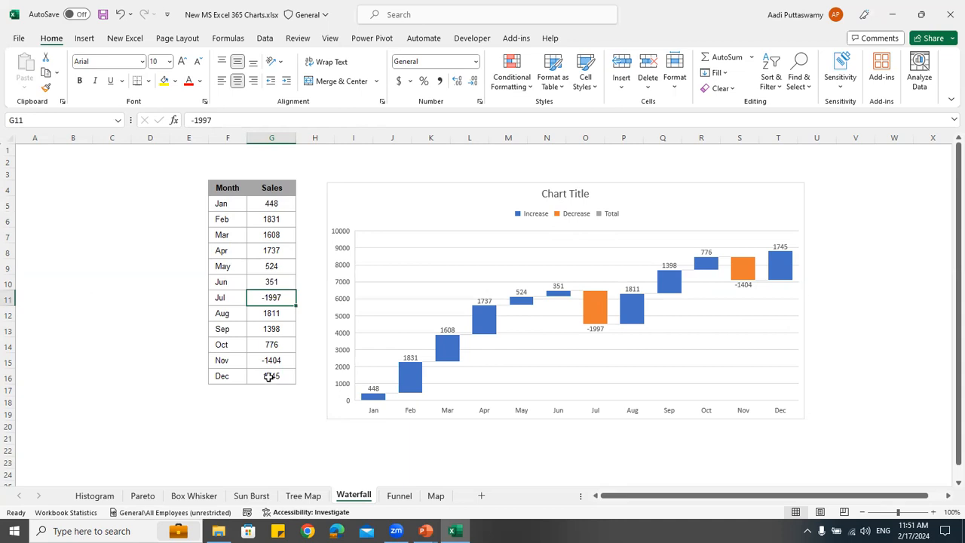
drag(271, 204, 269, 376)
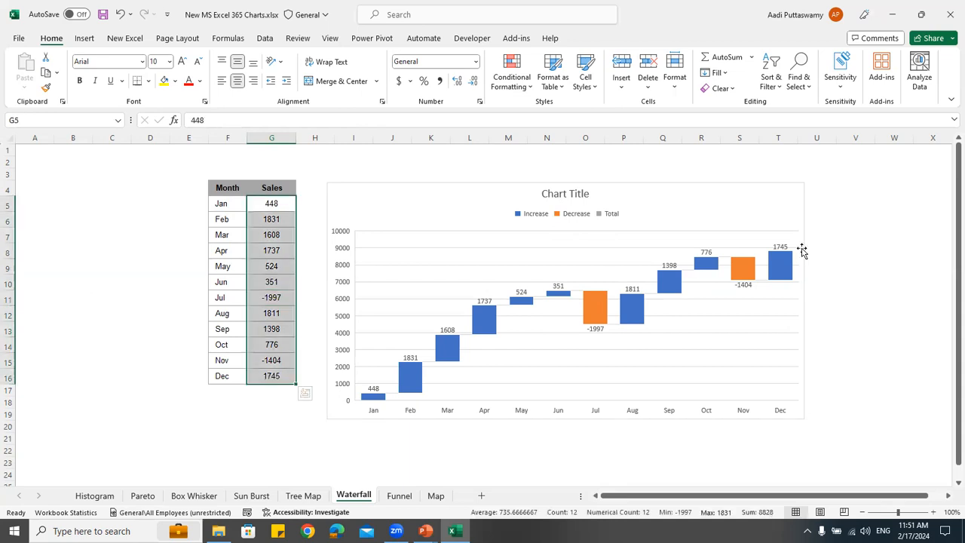
Insert a funnel chart of the state and sales table F4:G16 on the Funnel sheet, then place it beside the table and enlarge it
click(411, 499)
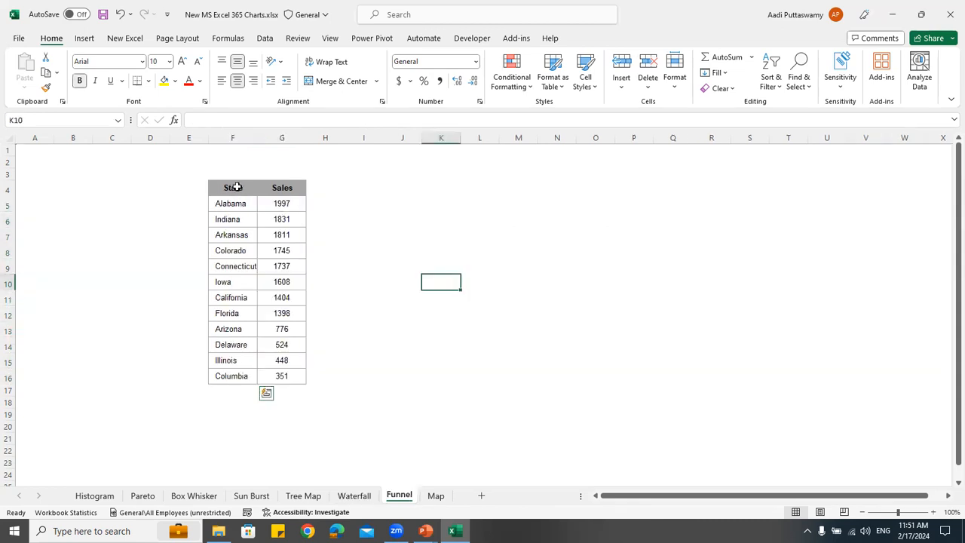
drag(233, 188, 280, 374)
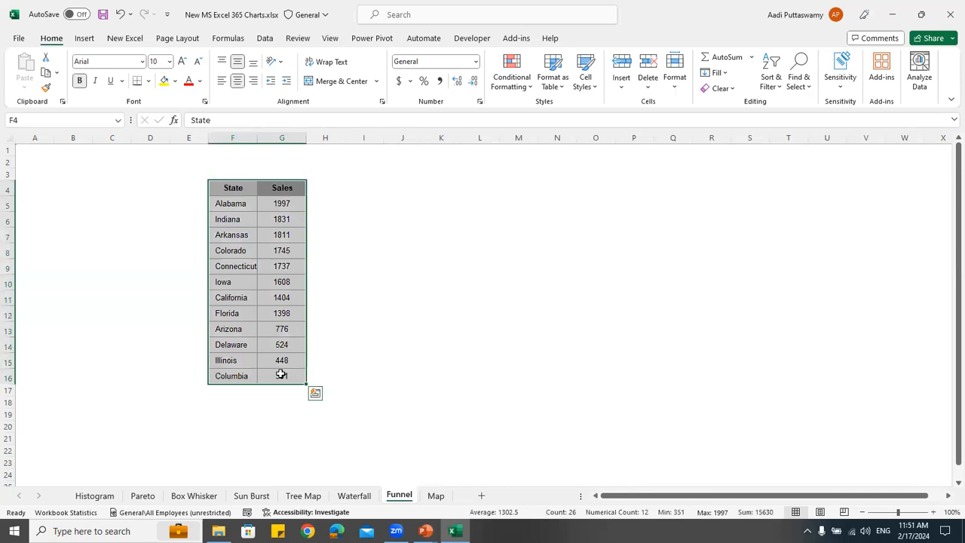
click(84, 38)
click(422, 61)
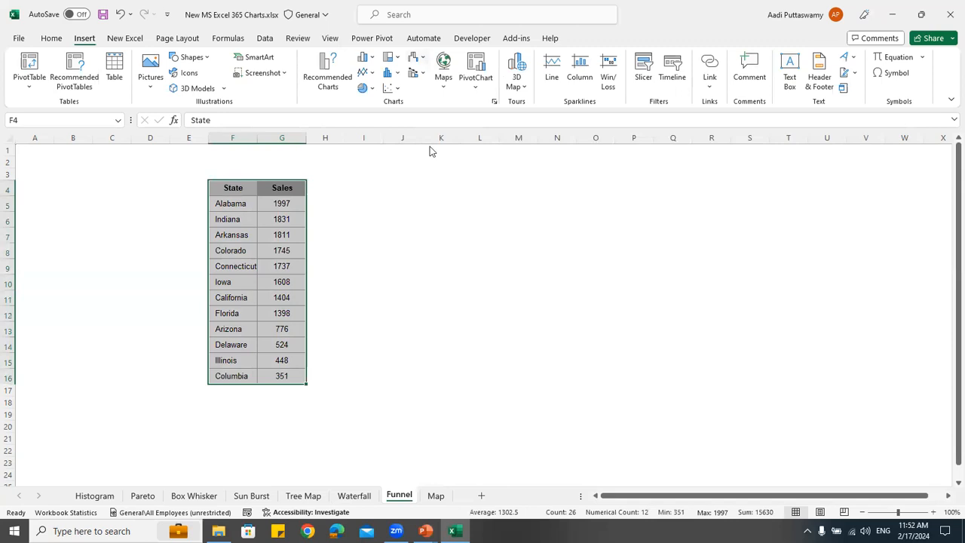
click(426, 156)
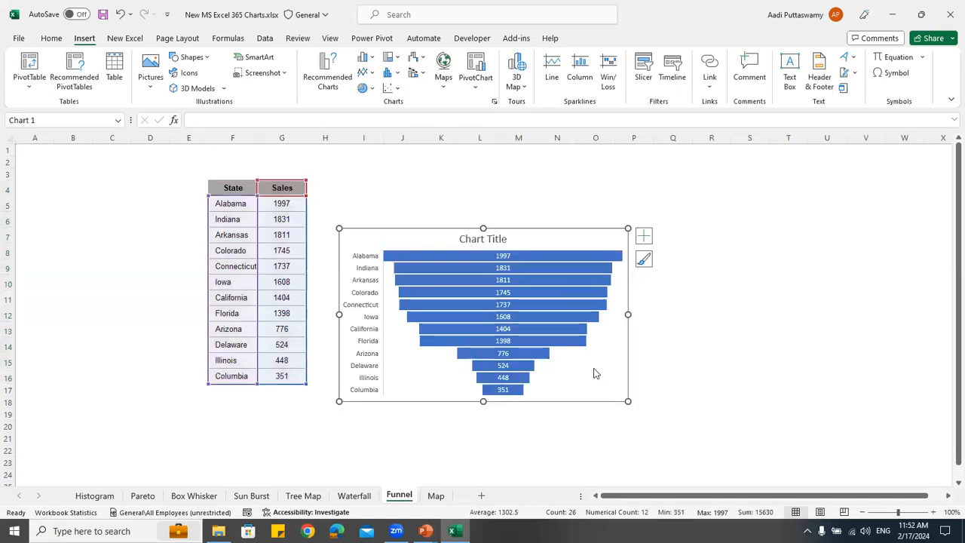
drag(617, 351, 683, 404)
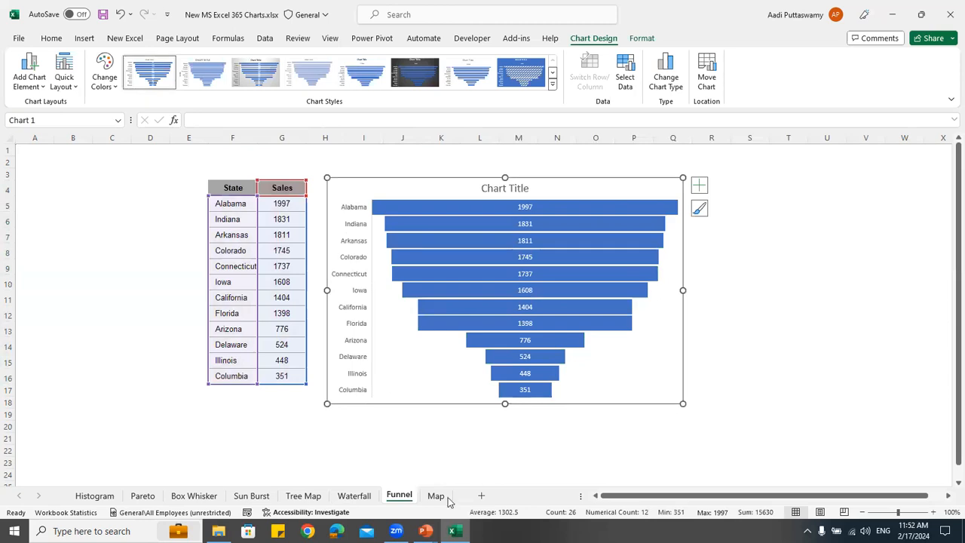
Insert a filled map chart of the state and sales table on the Map sheet, then move and enlarge it beside the table
key(ctrl+Page_Down)
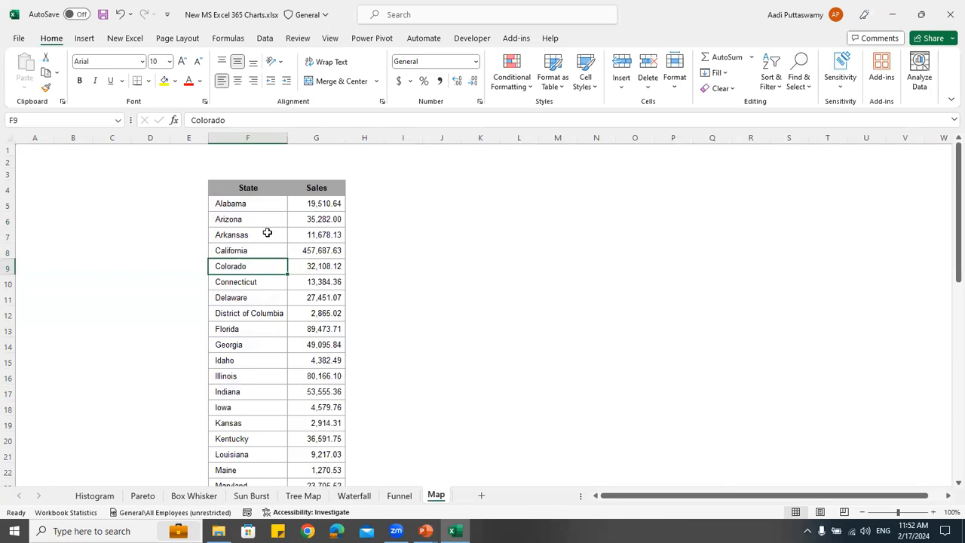
key(Up)
key(Up)
key(Up)
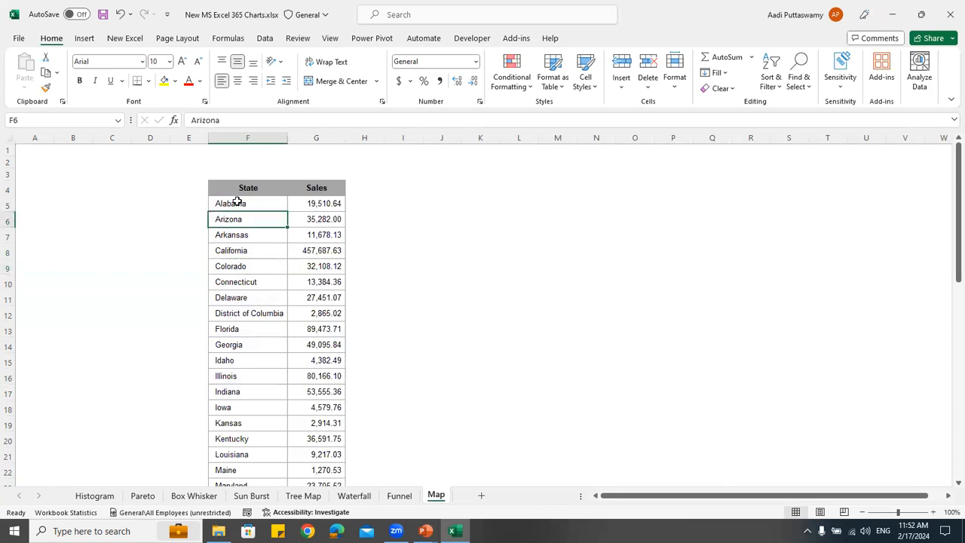
drag(237, 202, 235, 483)
click(227, 277)
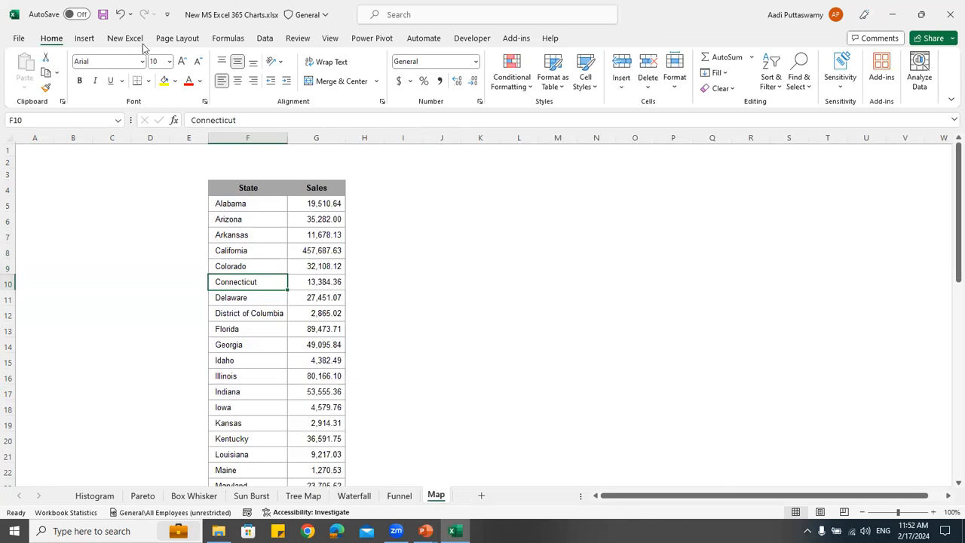
click(86, 38)
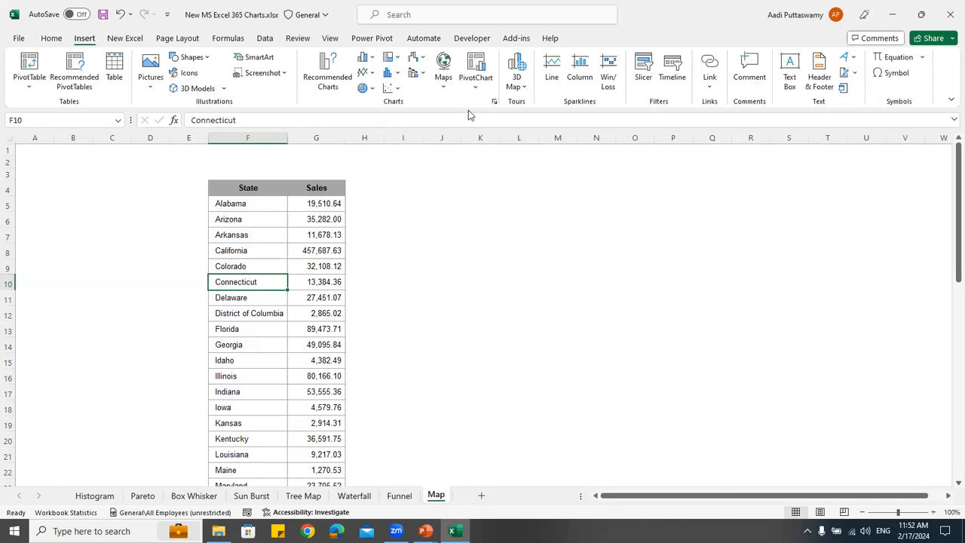
click(446, 88)
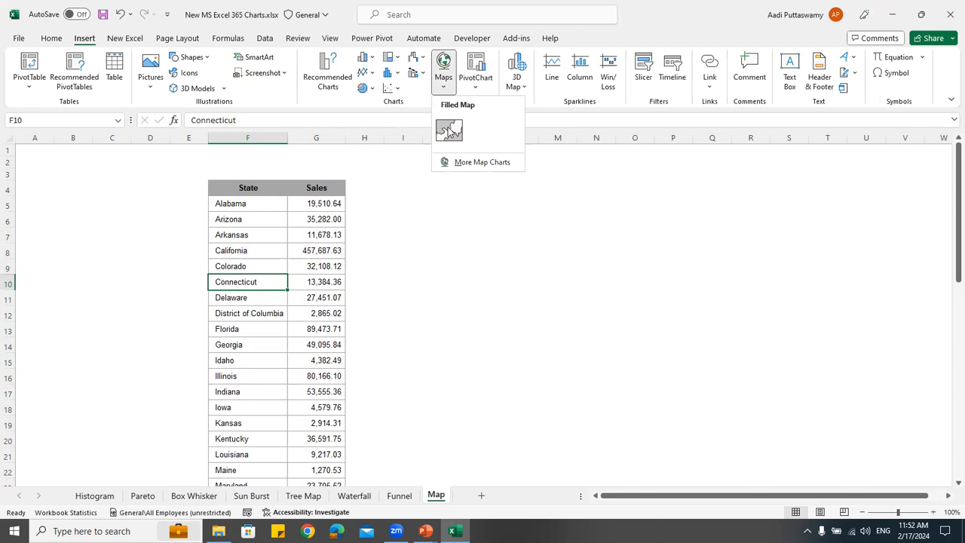
click(451, 128)
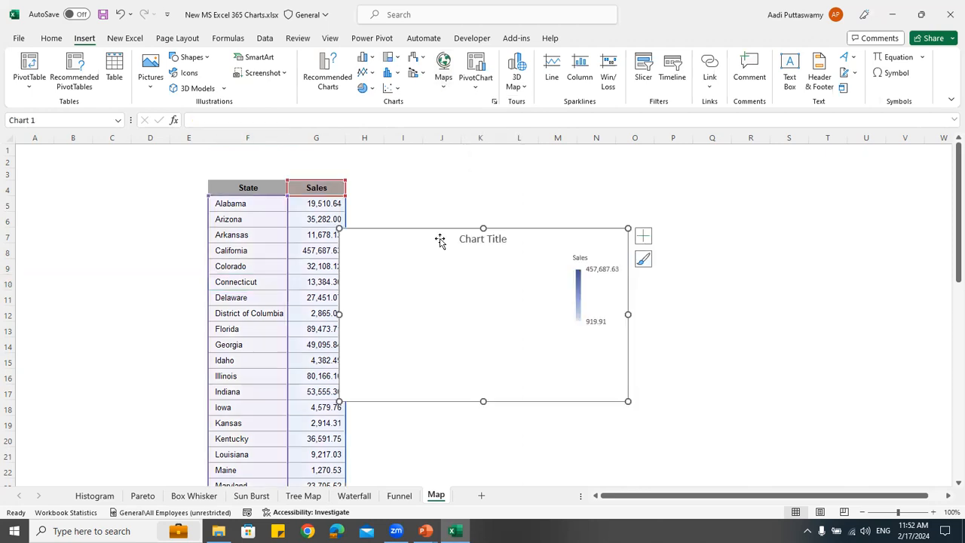
click(666, 345)
drag(788, 451, 789, 452)
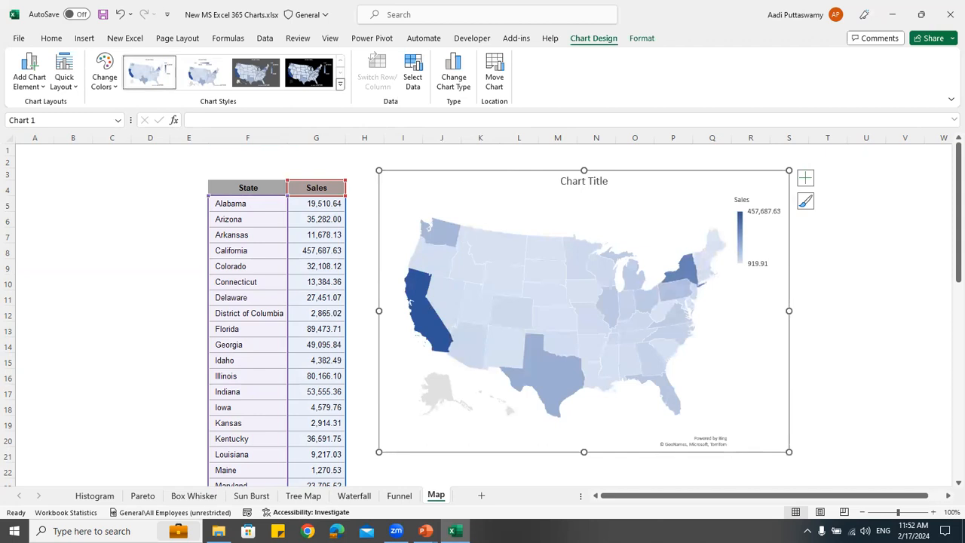
Switch to the PowerPoint slide show, review the New Visualizations slide on treemap, sunburst and waterfall charts, and return to the Excel workbook
click(425, 531)
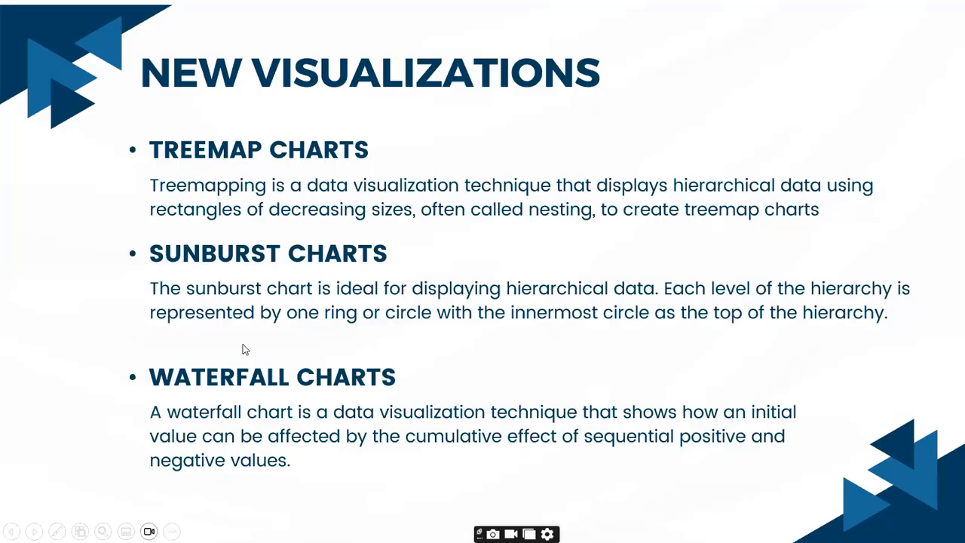
click(228, 331)
key(Left)
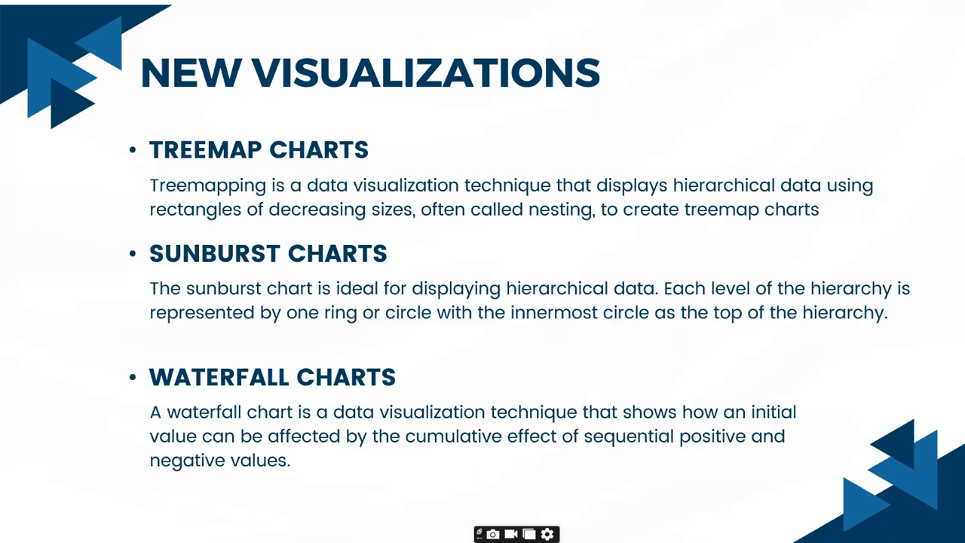
key(Left)
key(Right)
key(super+d)
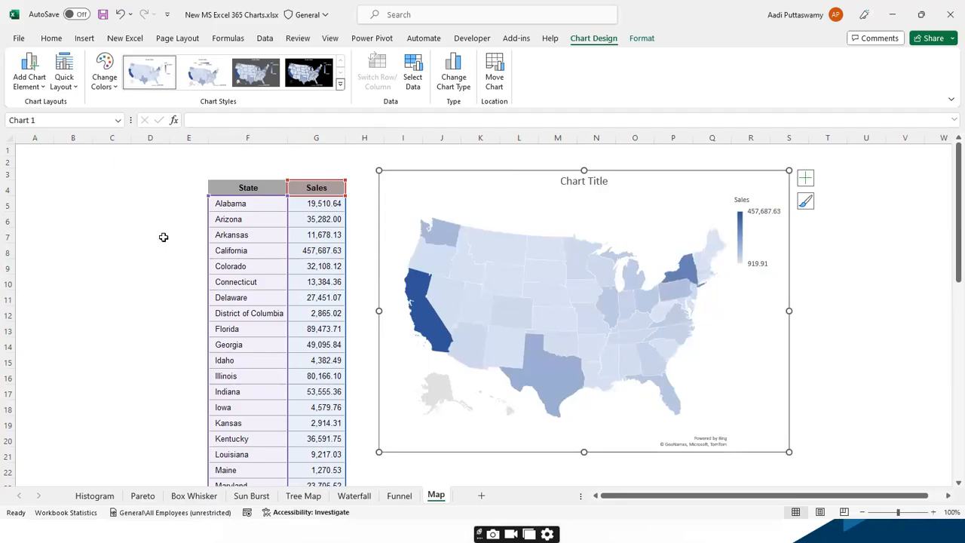
click(160, 235)
Browse the recommended charts for the customer count table on the Pareto sheet and close the dialog without inserting one
click(137, 497)
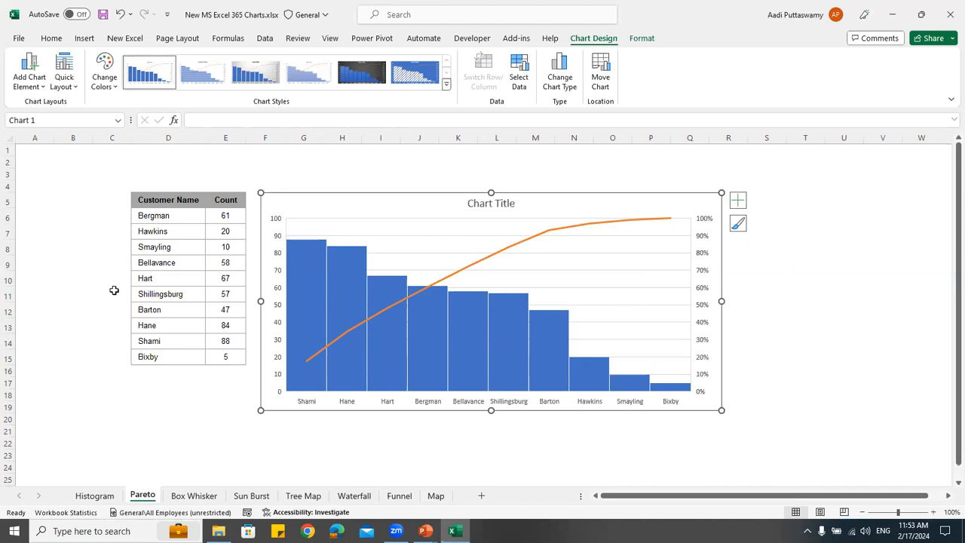
click(199, 230)
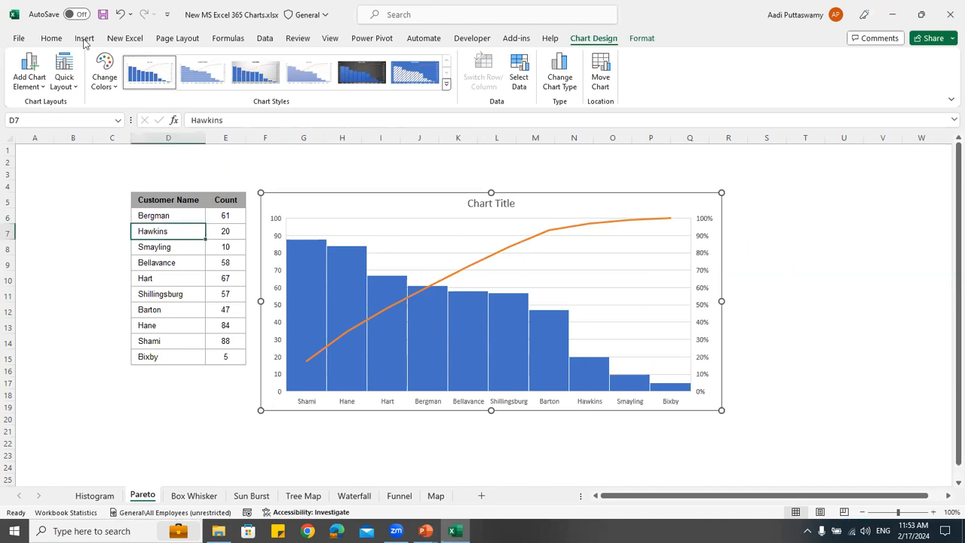
click(84, 39)
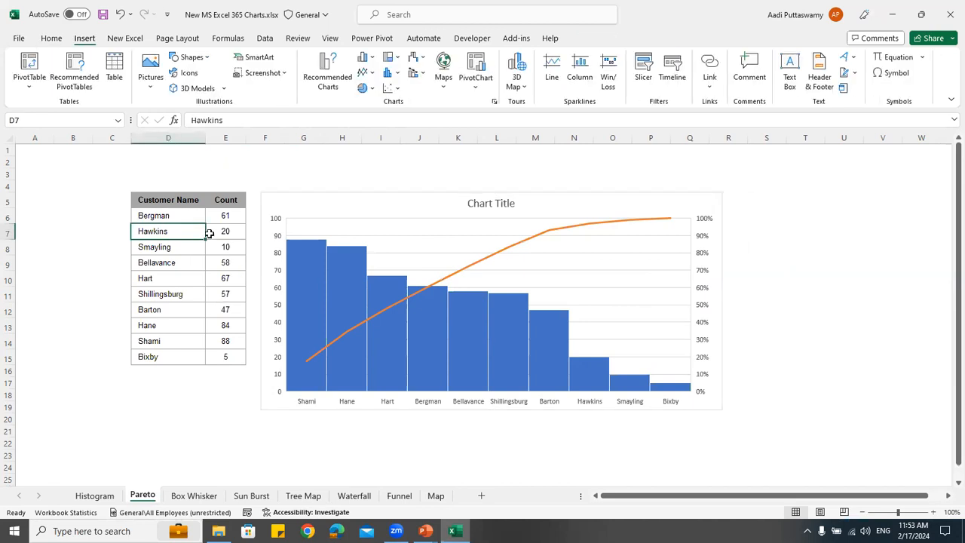
click(325, 86)
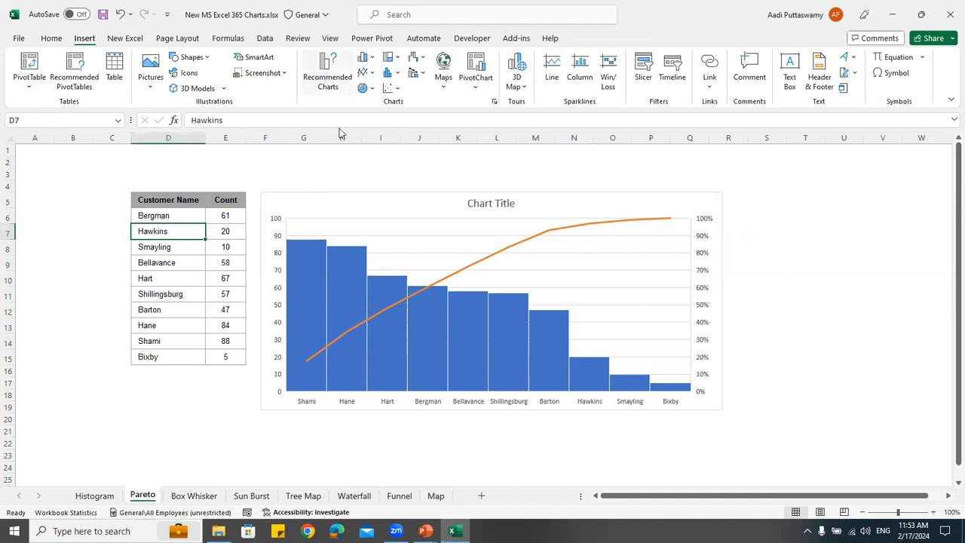
drag(412, 91, 457, 59)
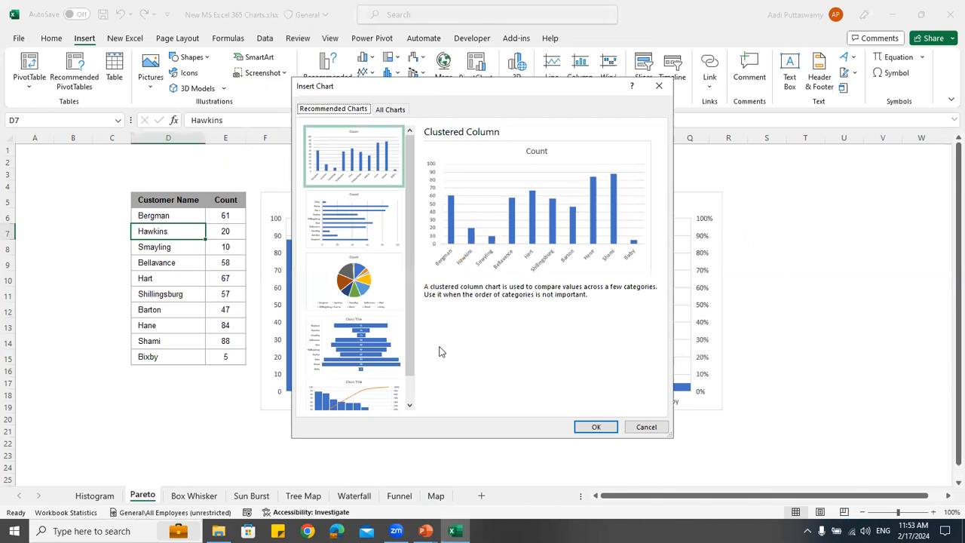
scroll(440, 347, down, 2)
scroll(450, 373, up, 2)
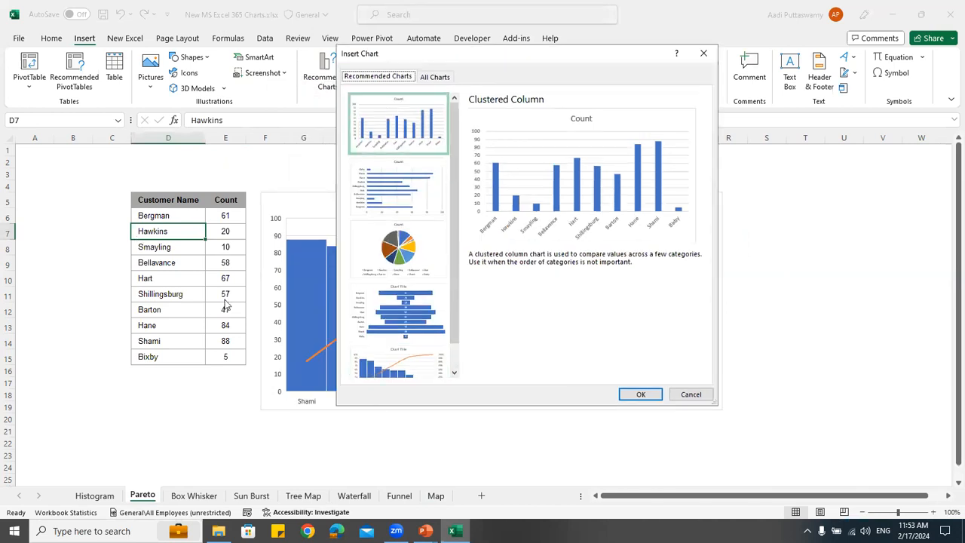
click(686, 397)
Bring up the recommended charts for the region, state and quantity table on the Sun Burst sheet
click(252, 496)
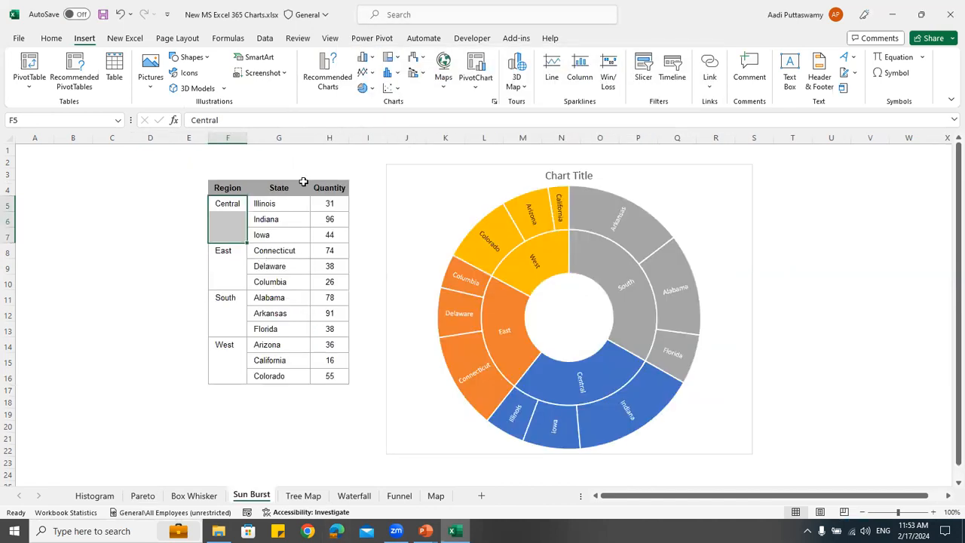
click(302, 251)
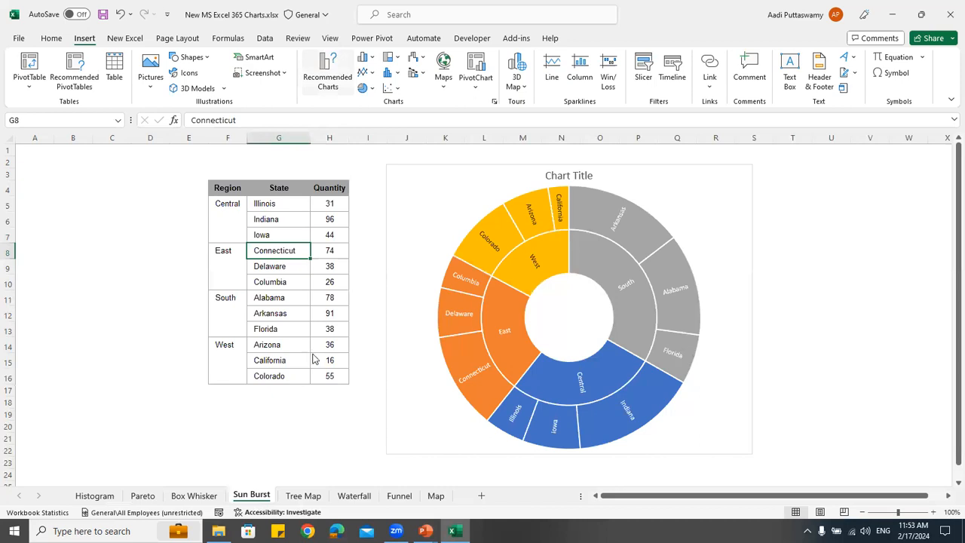